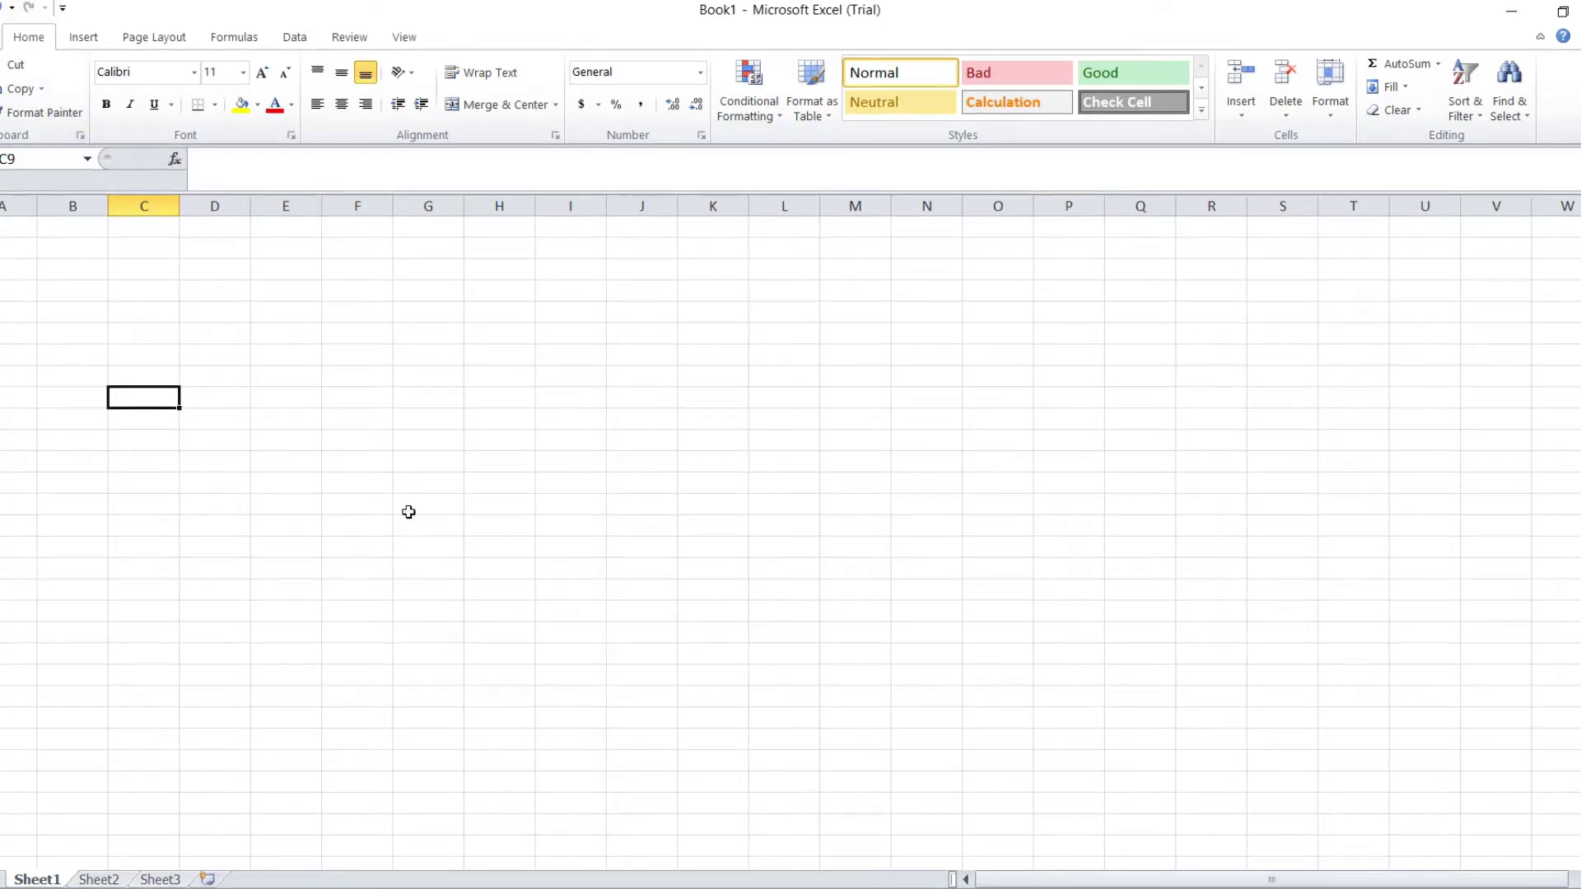
Click a cell on the blank Sheet1 and press Ctrl+A to select the whole worksheet.
left_click(312, 287)
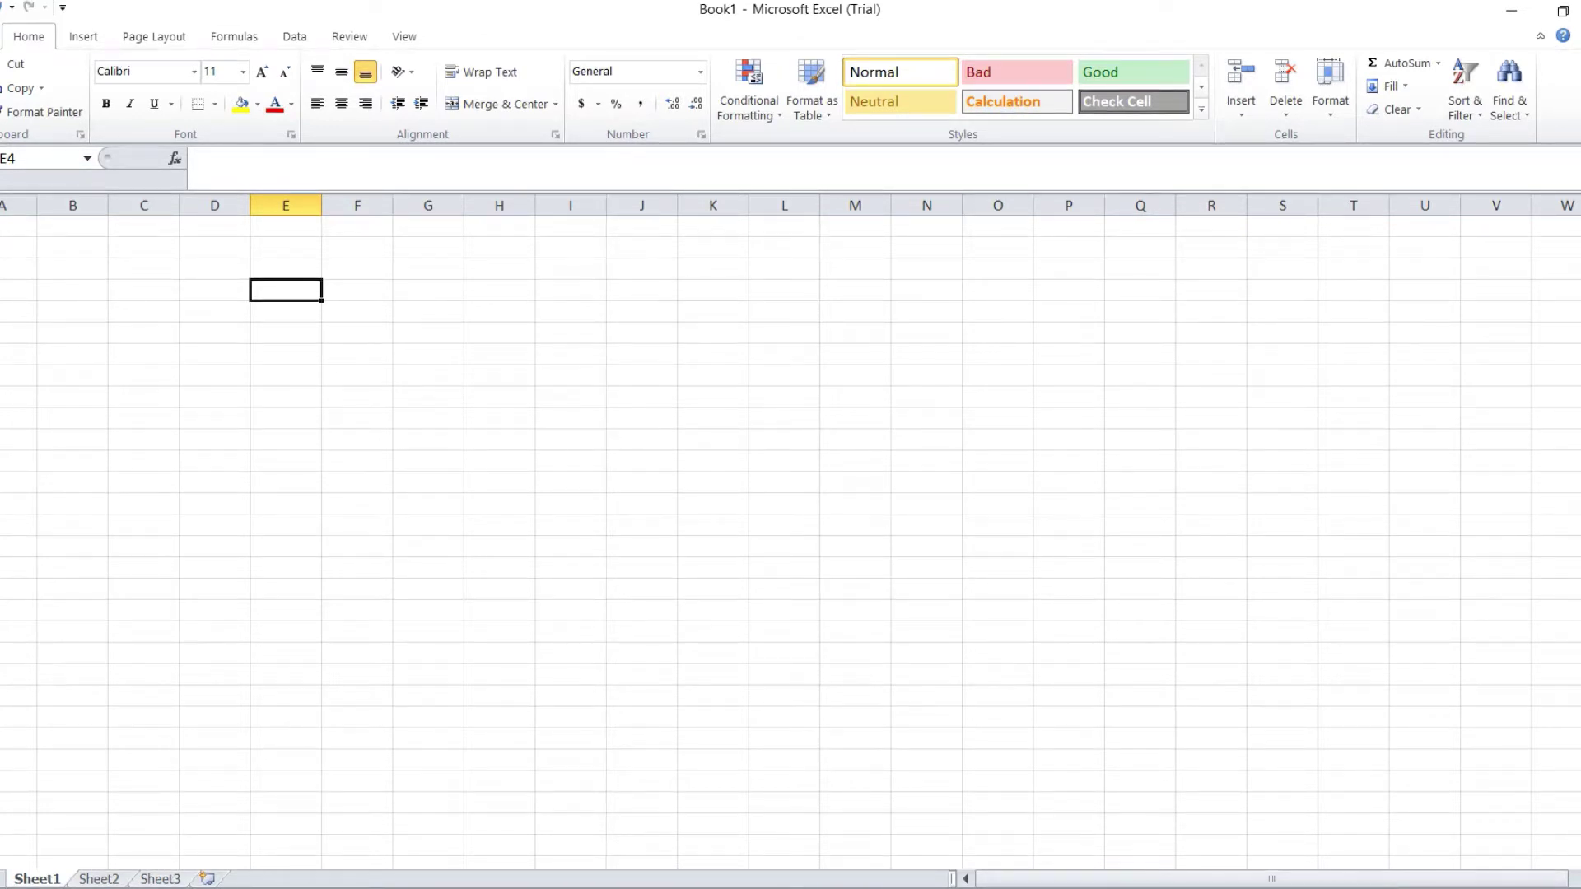
key("ctrl+a")
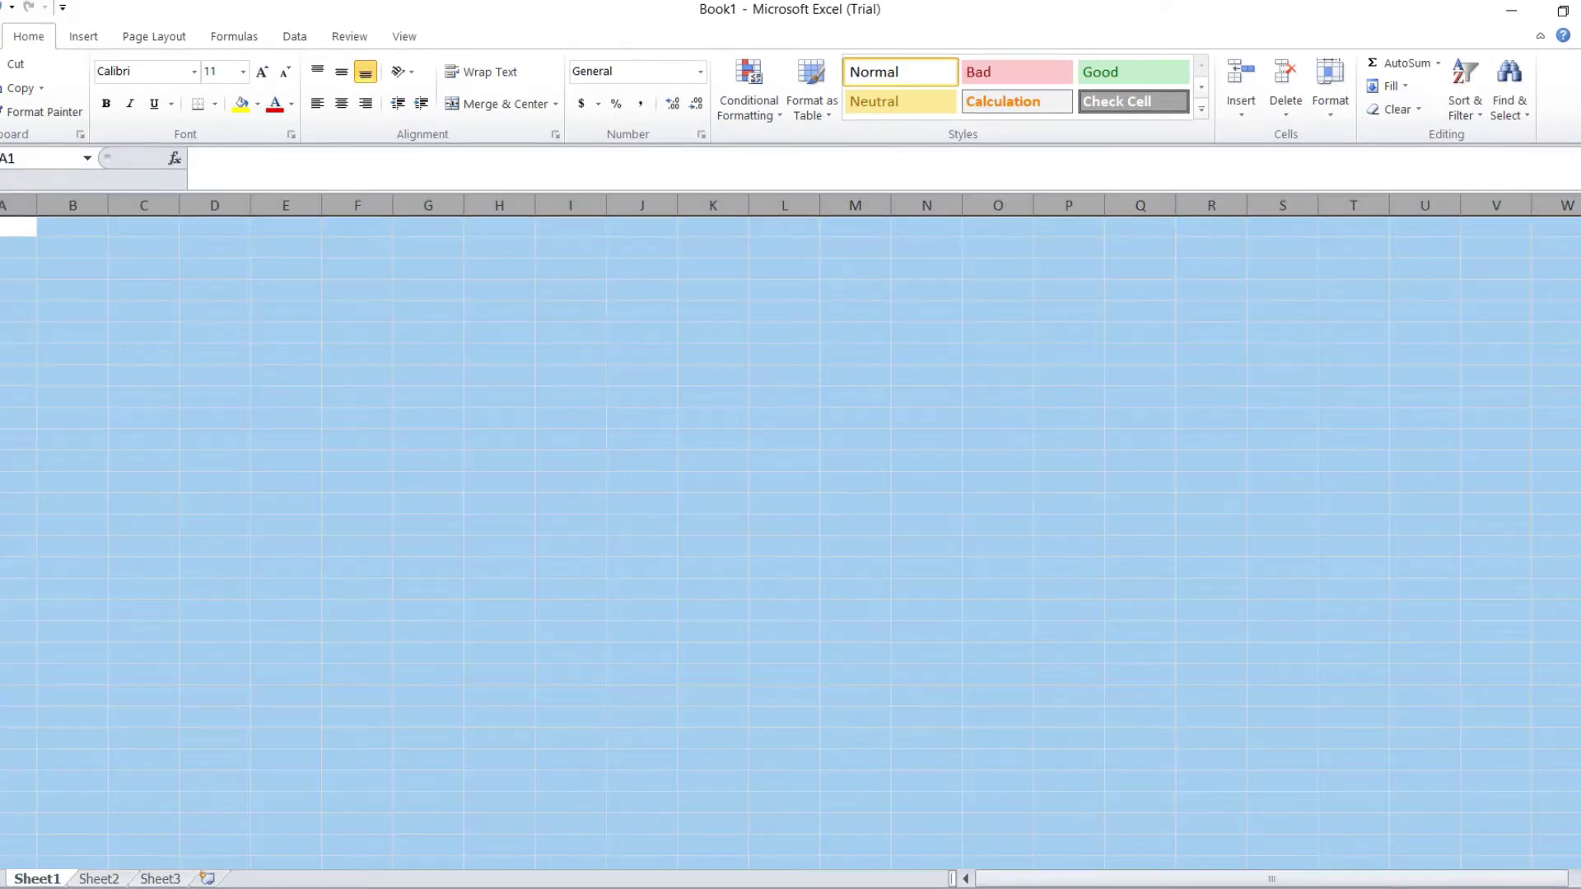
Drag the column and row boundaries so all columns are wider and all rows taller.
left_click_drag(36, 210, 93, 209)
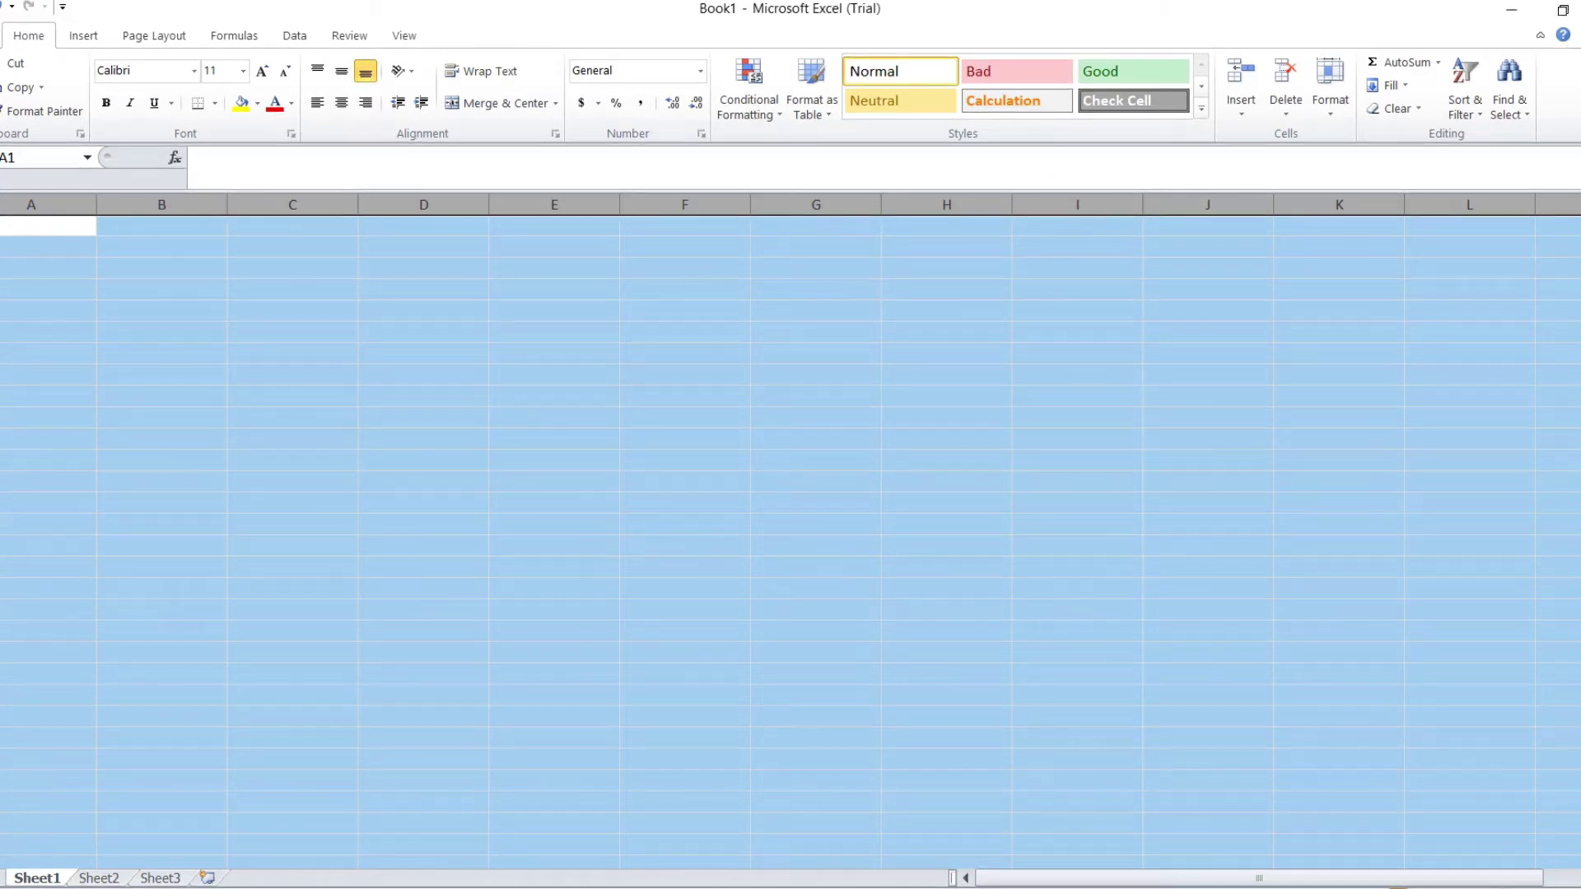
left_click_drag(0, 237, 0, 250)
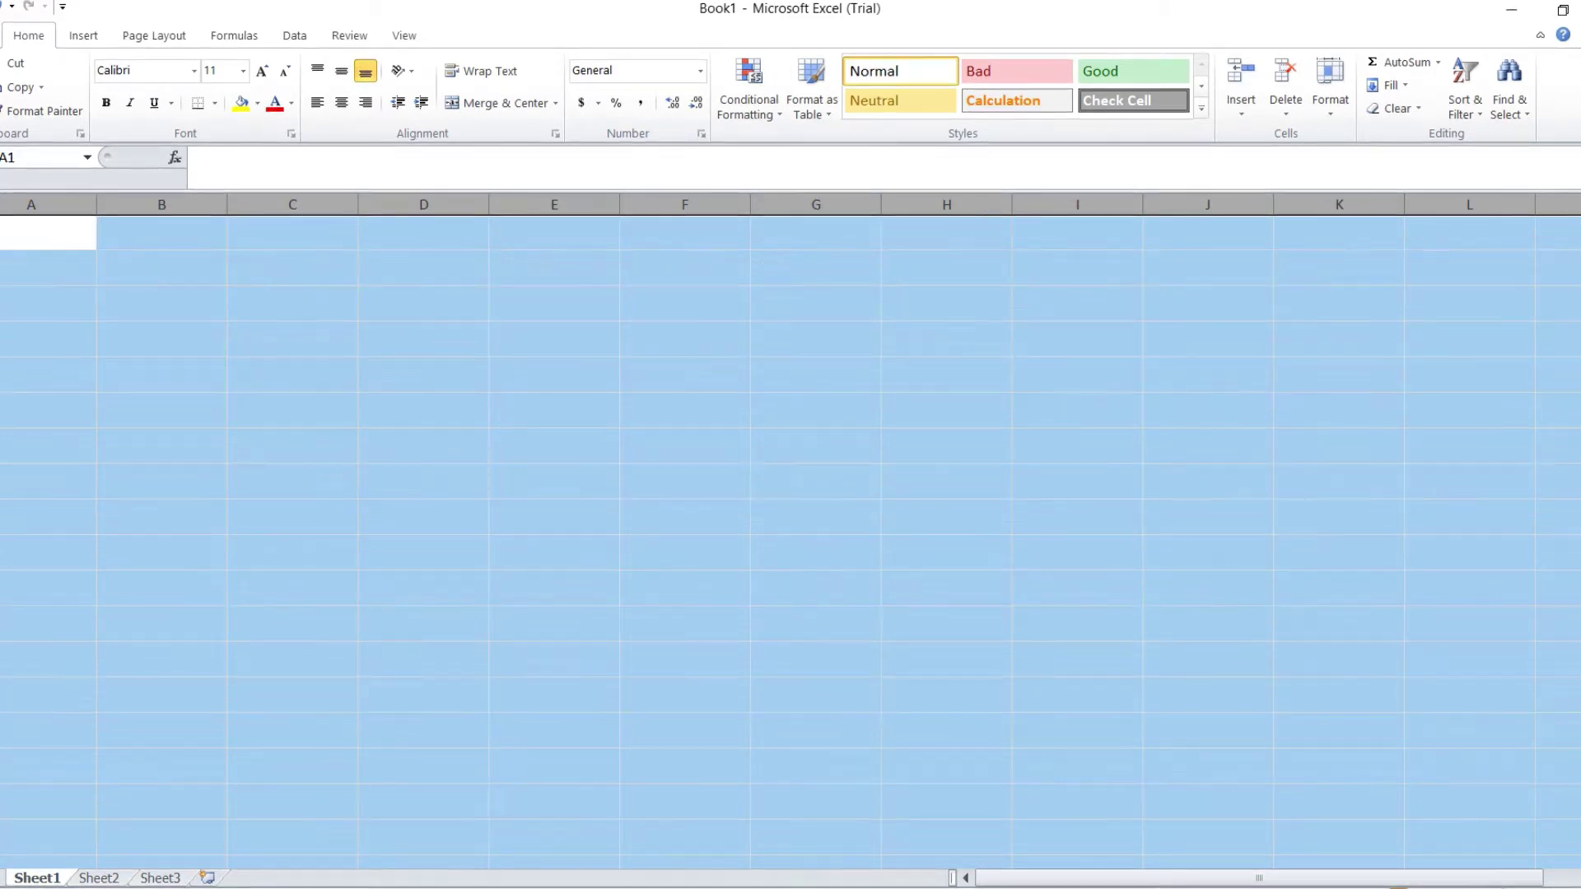
left_click(2, 268)
left_click(175, 403)
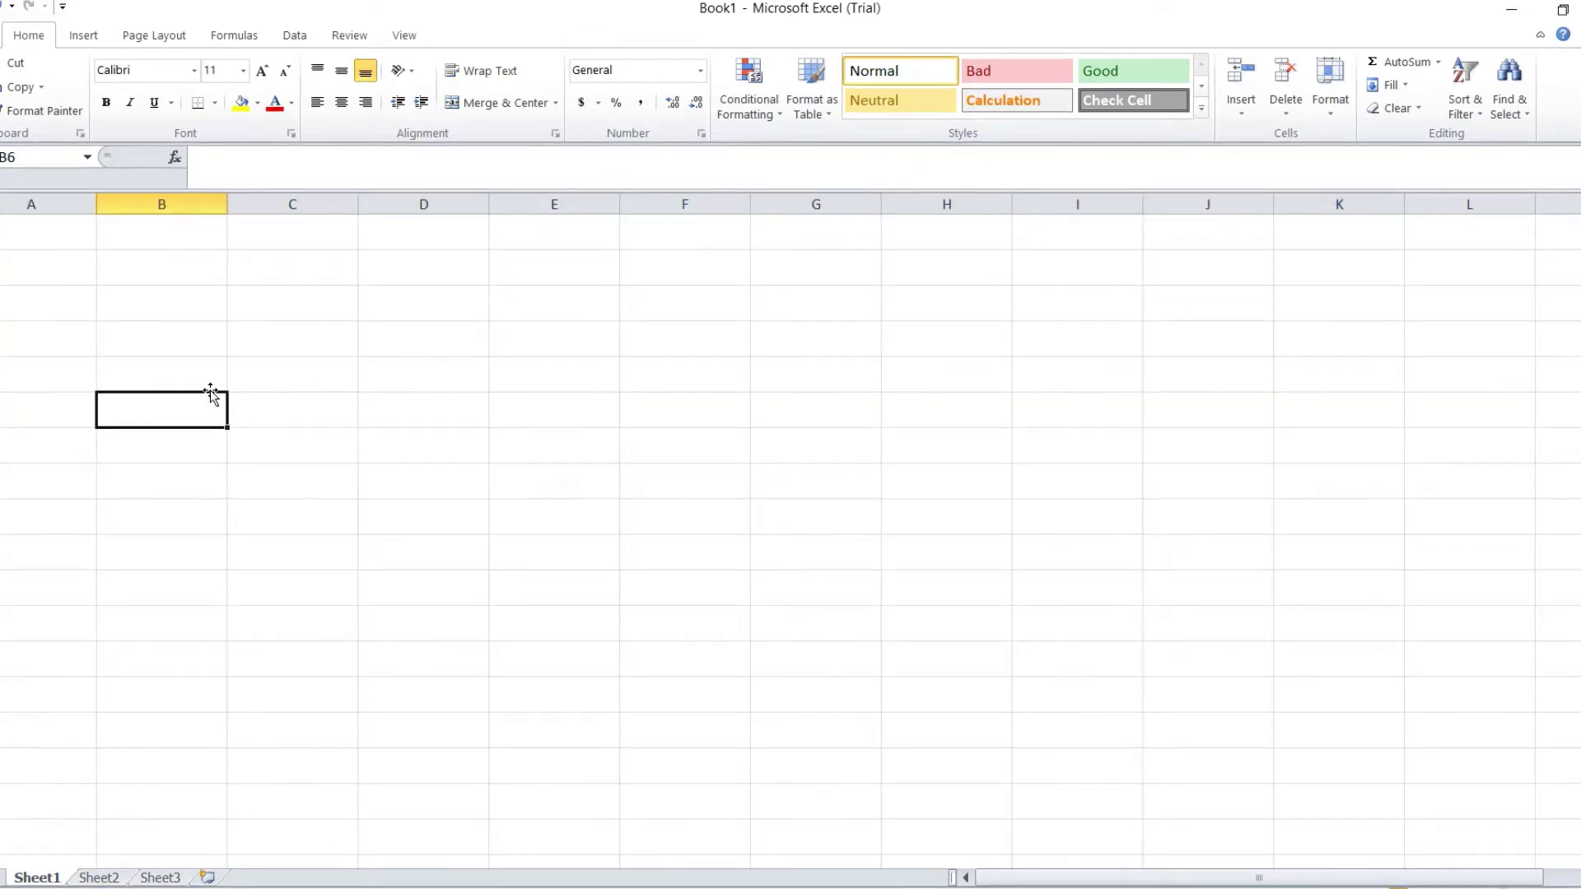
Enter 1, 2 and 3 into cells A2, A3 and A4.
left_click(72, 270)
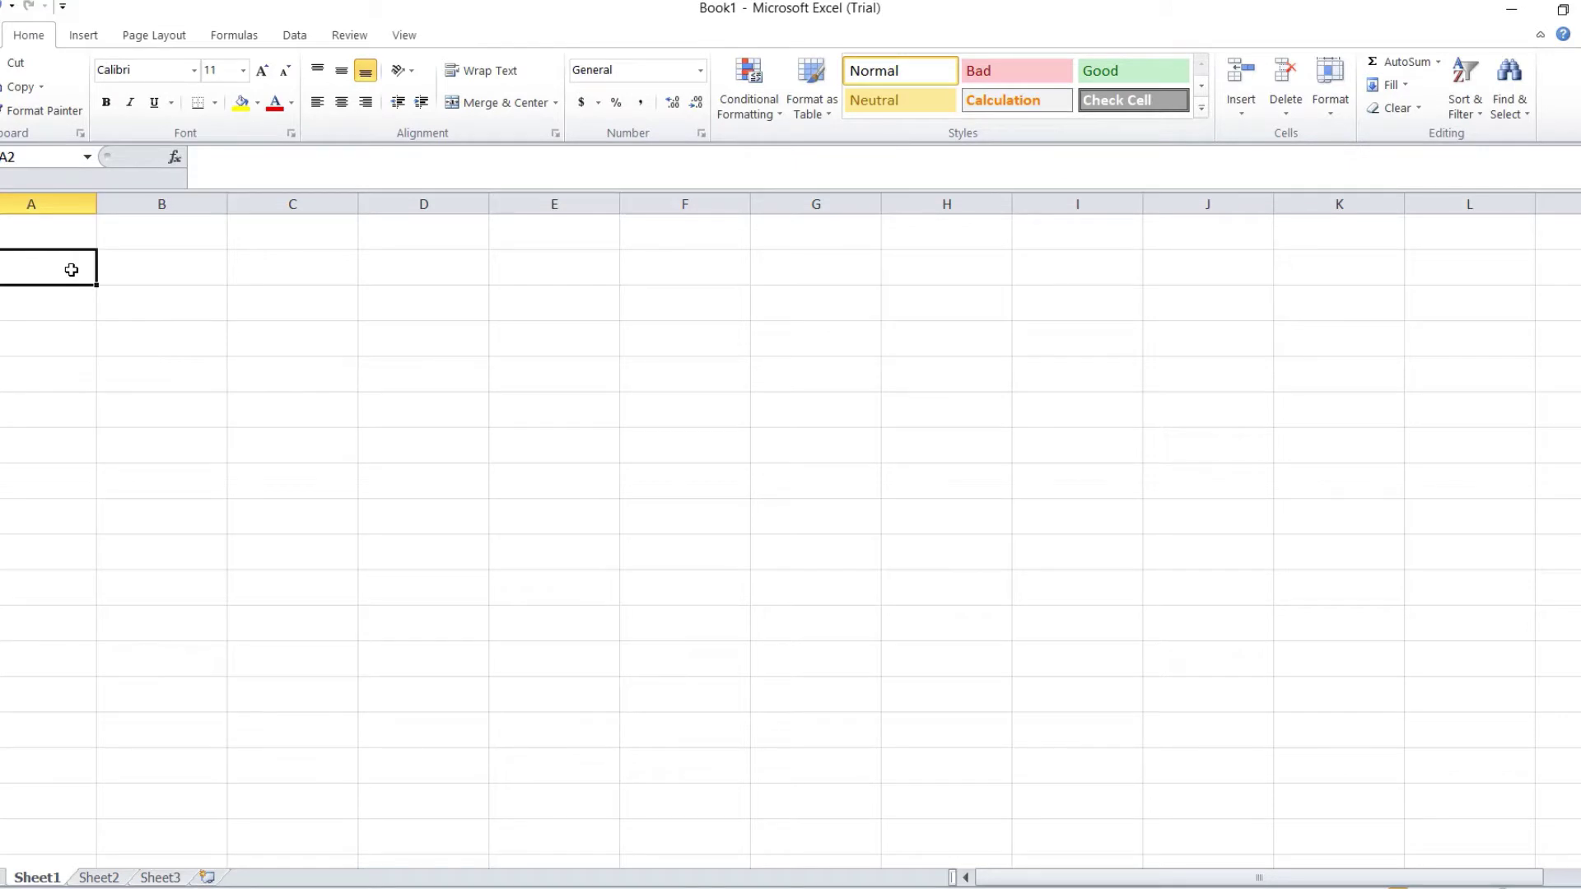
type("1")
key("Return")
type("2")
key("Return")
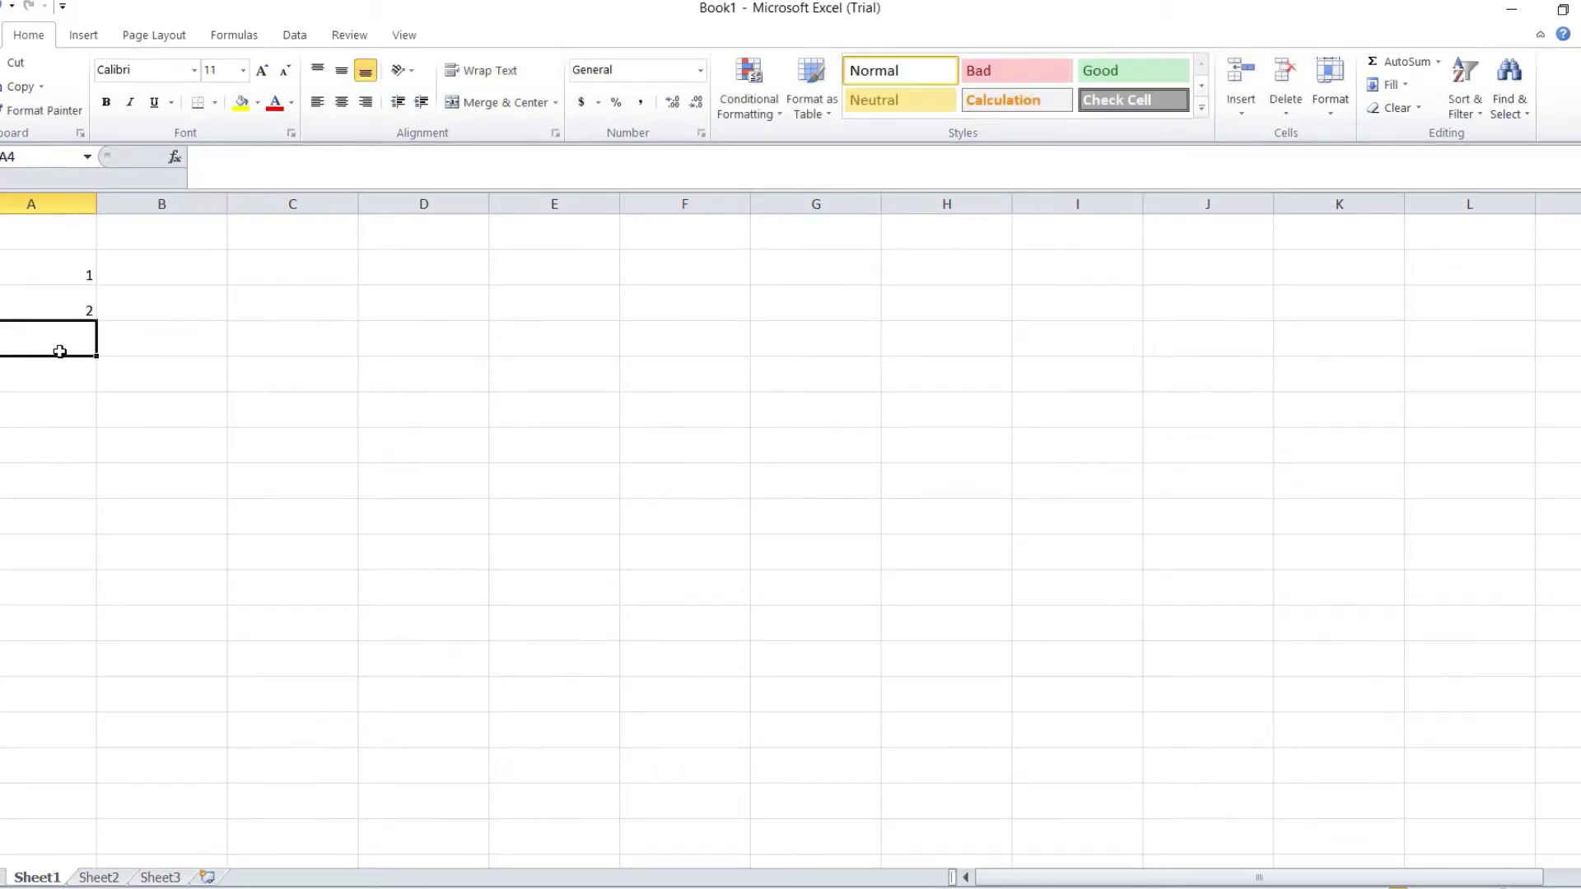
type("3")
left_click(106, 442)
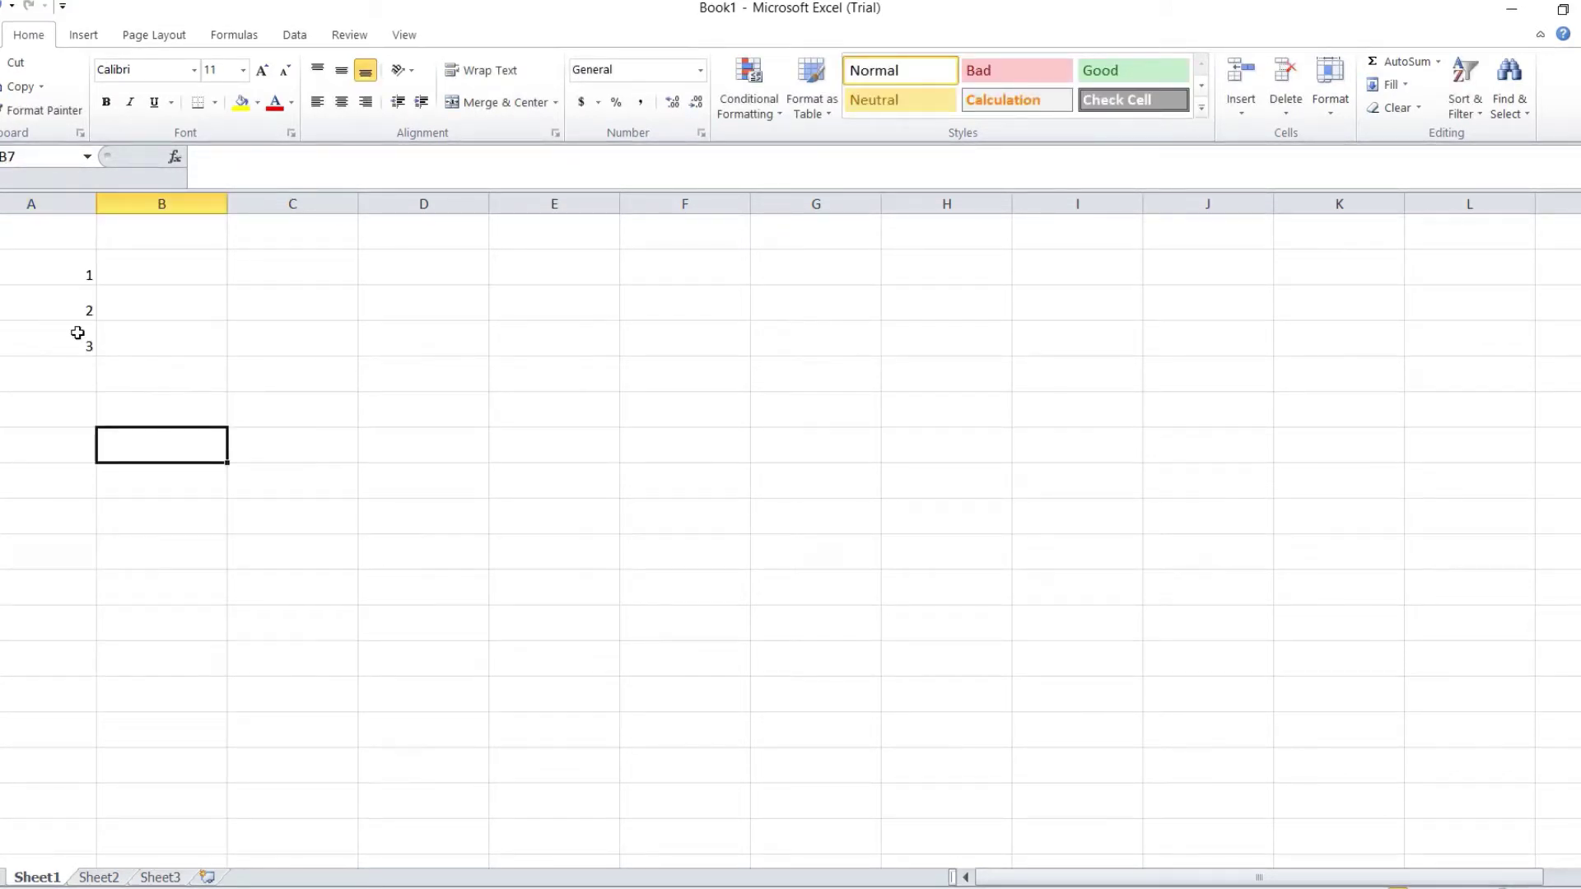
left_click(50, 274)
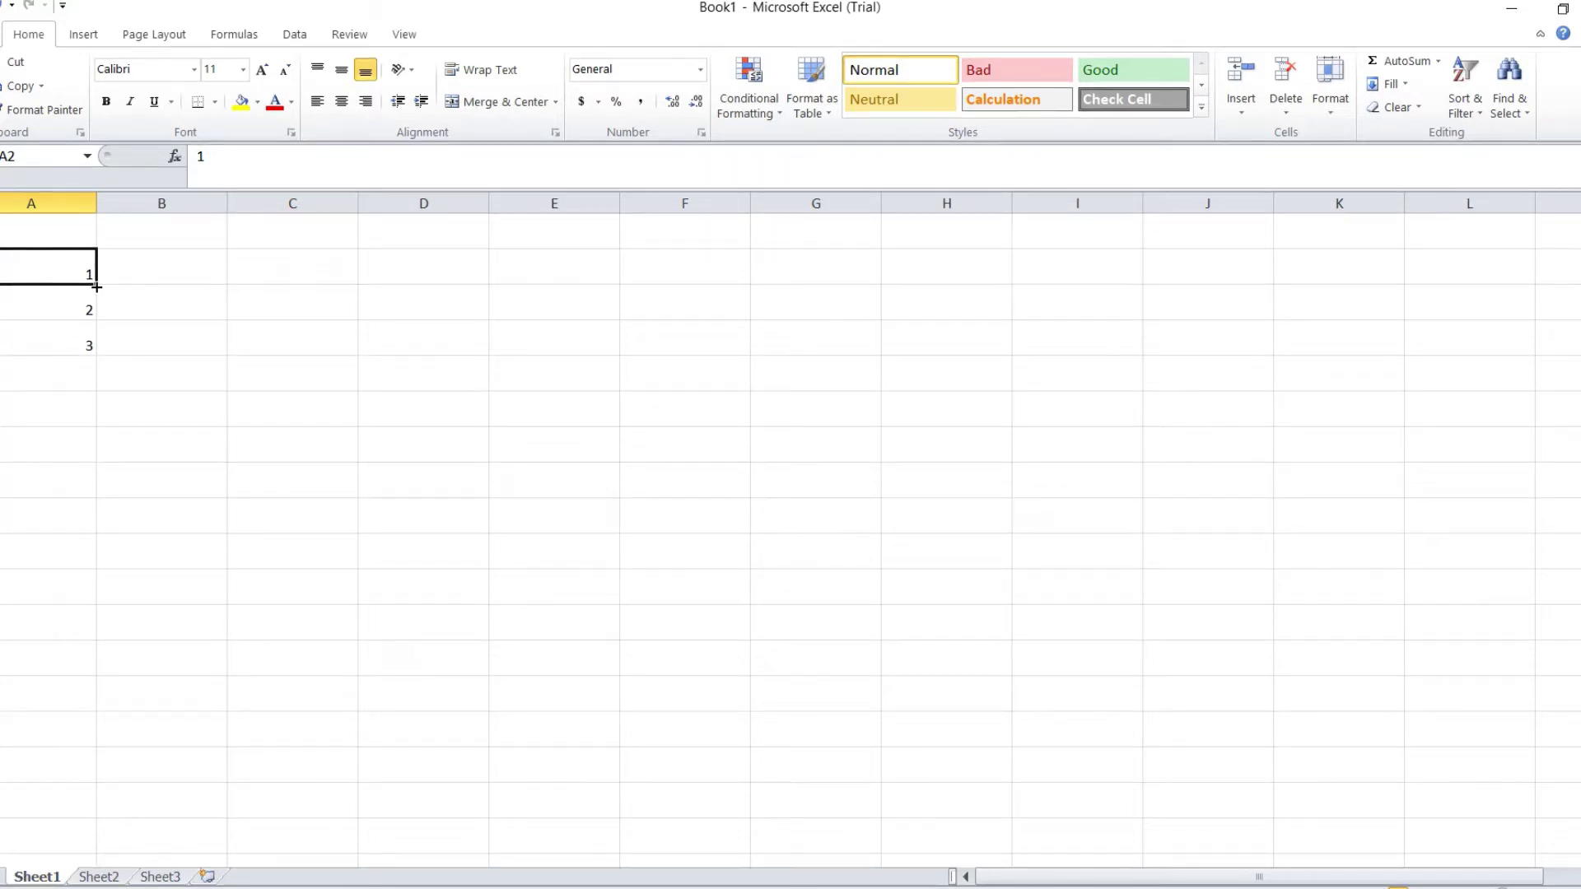
Fill the 1 from A2 across to H2 and from D2 down to D16.
left_click_drag(96, 286, 975, 299)
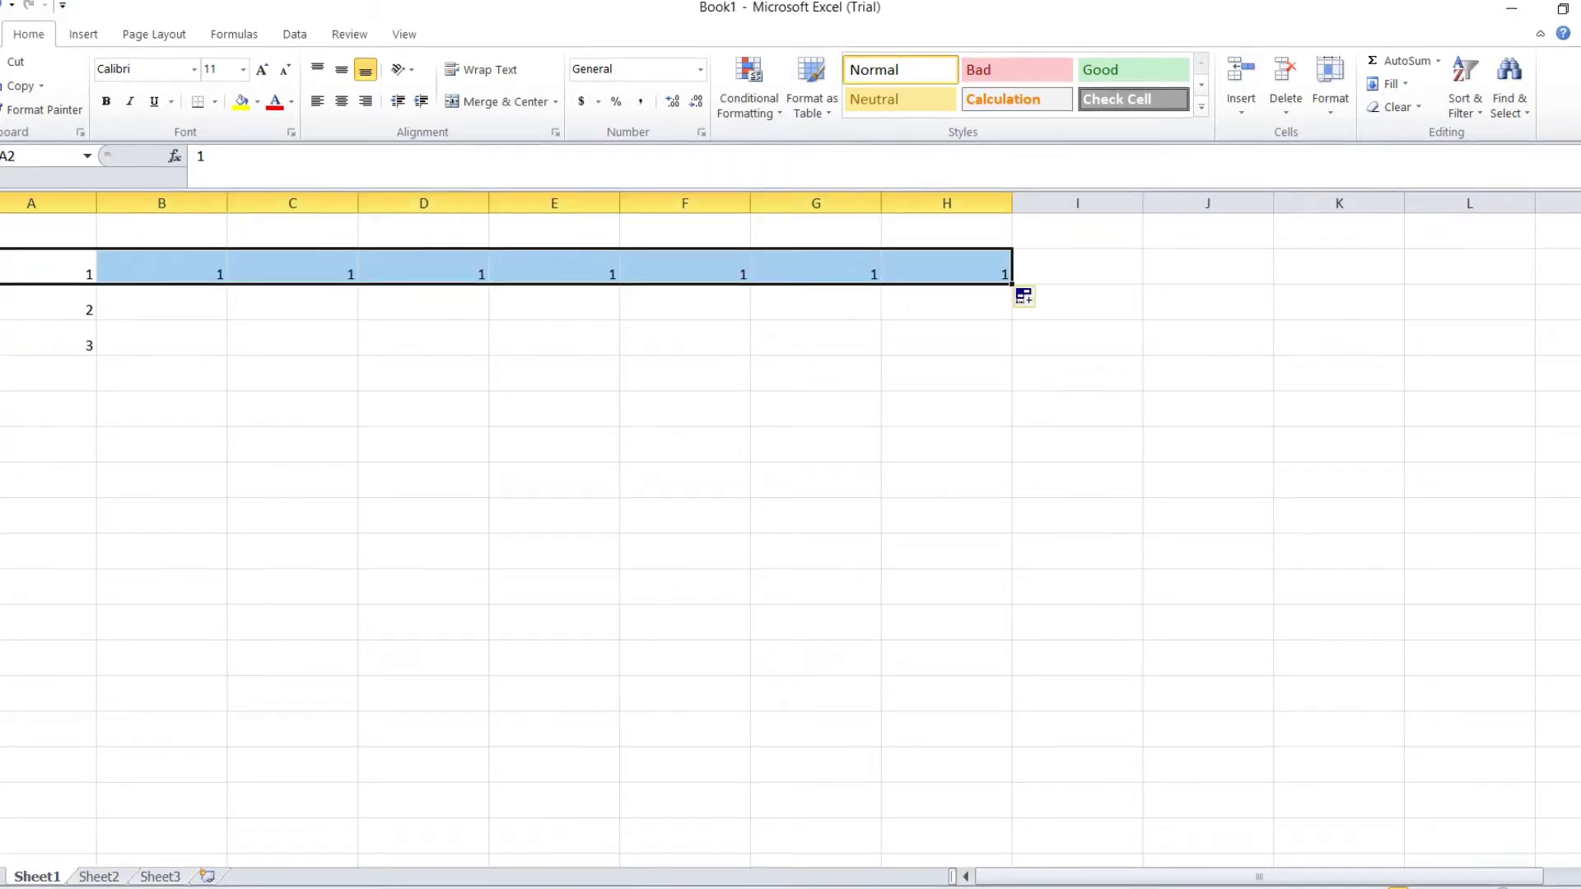
left_click(16, 389)
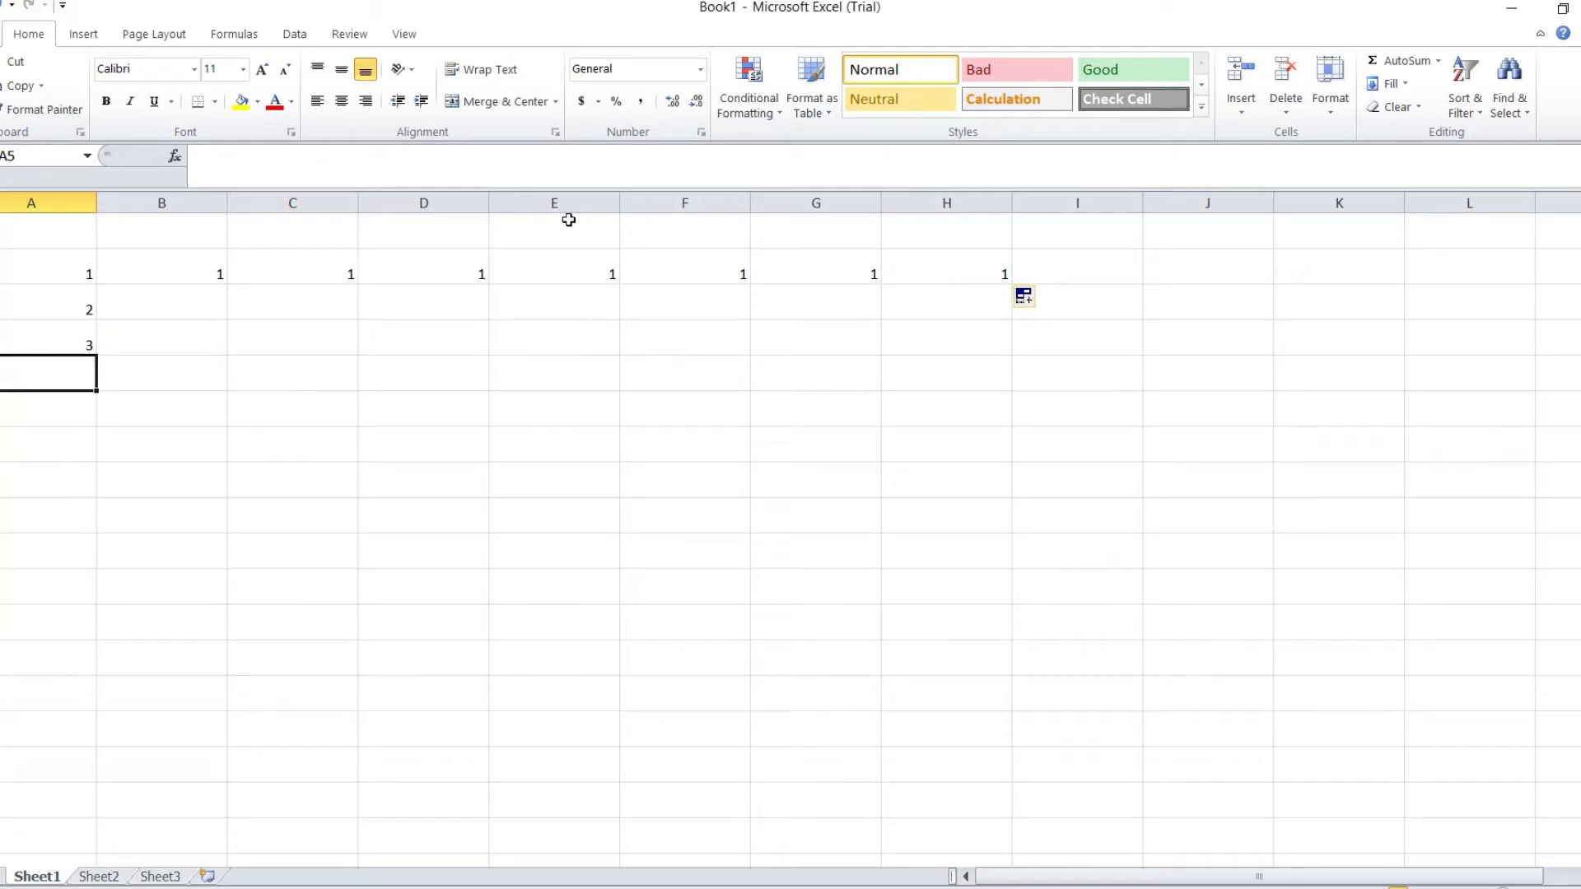
left_click(477, 273)
left_click_drag(487, 283, 484, 784)
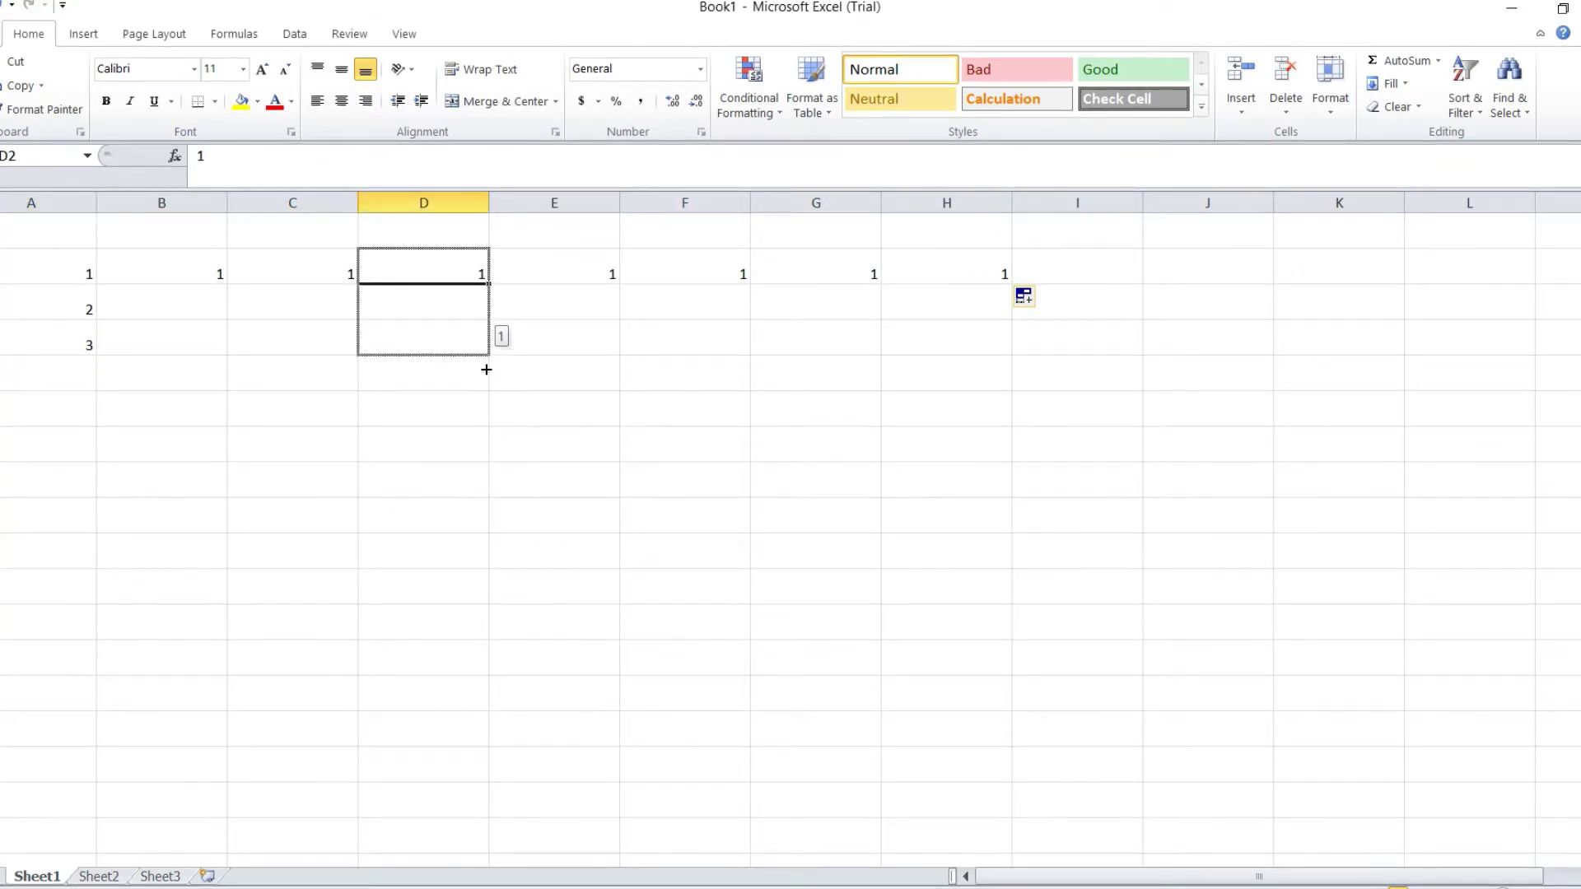
left_click(648, 510)
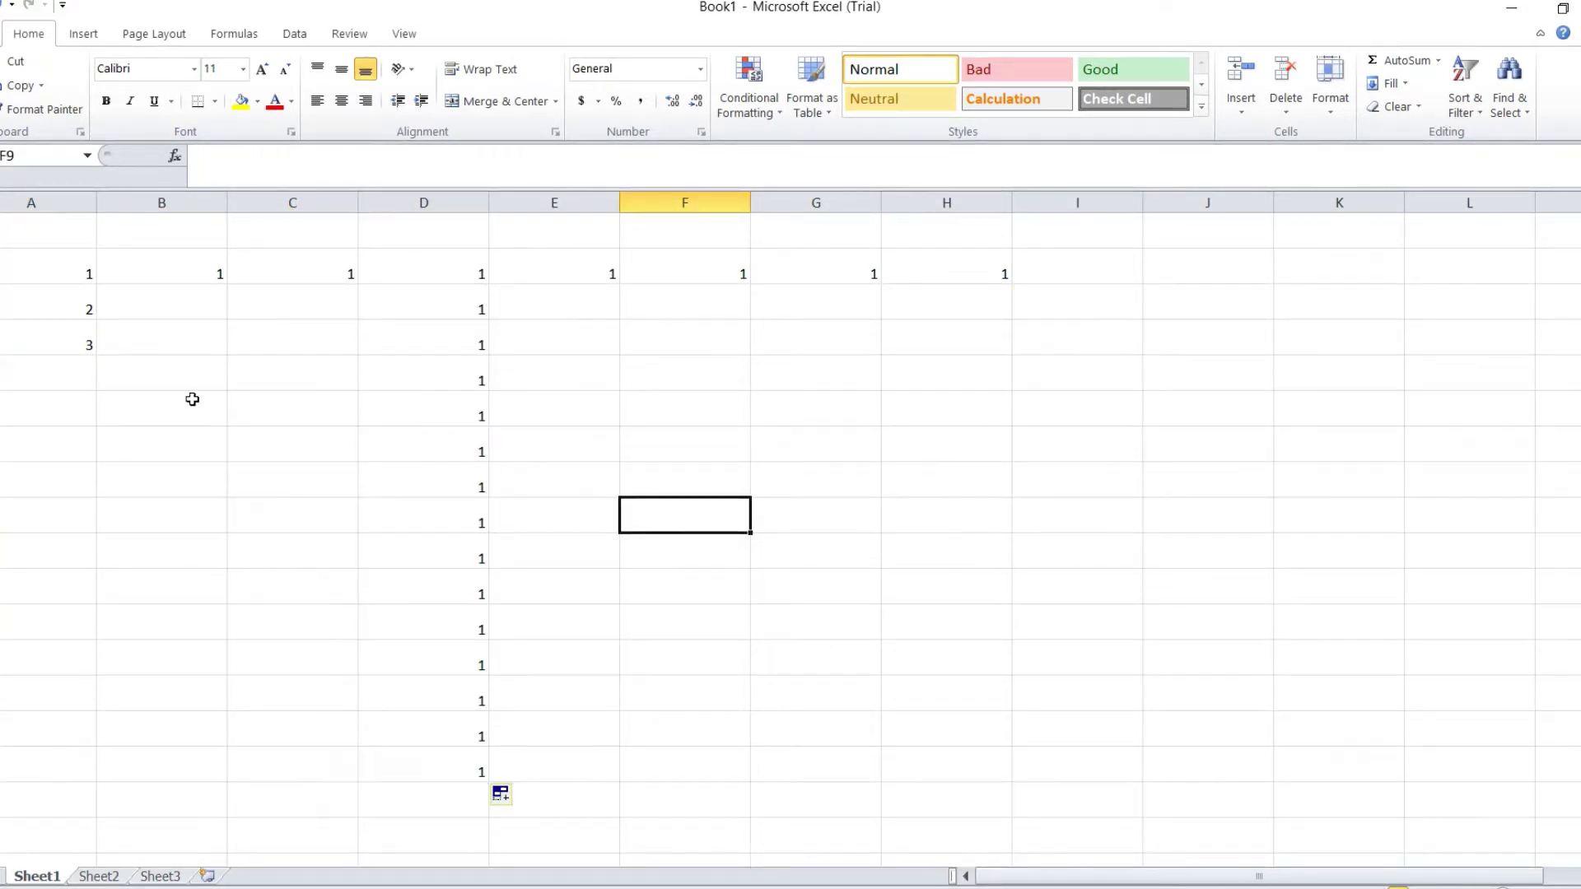
Extend the 1, 2, 3 series in column A down to 13 in A14.
left_click_drag(64, 276, 59, 346)
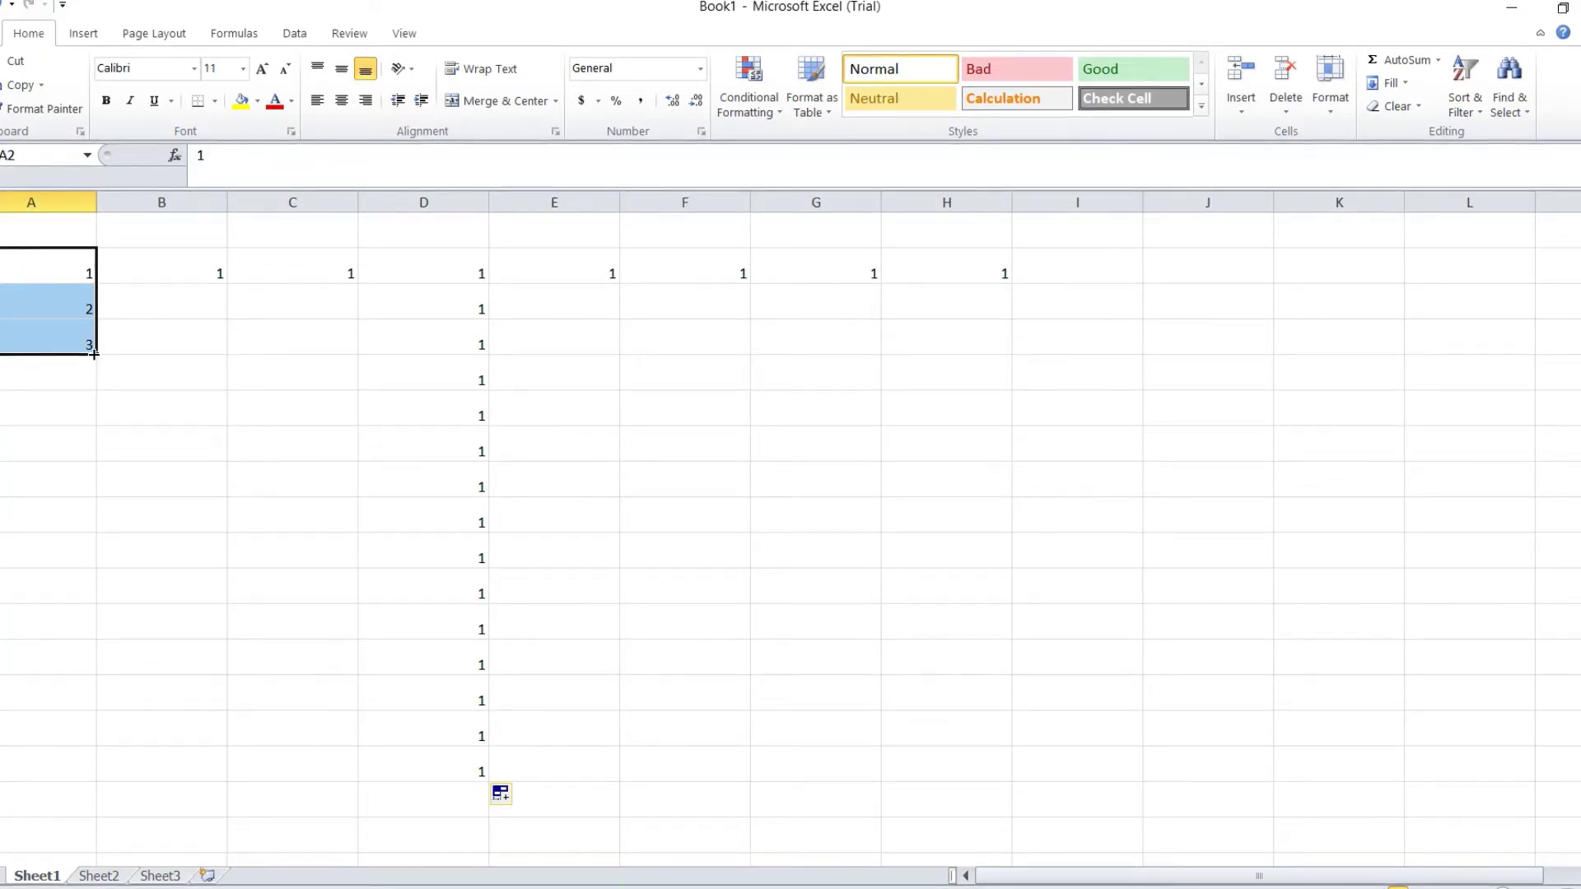
left_click_drag(94, 354, 96, 710)
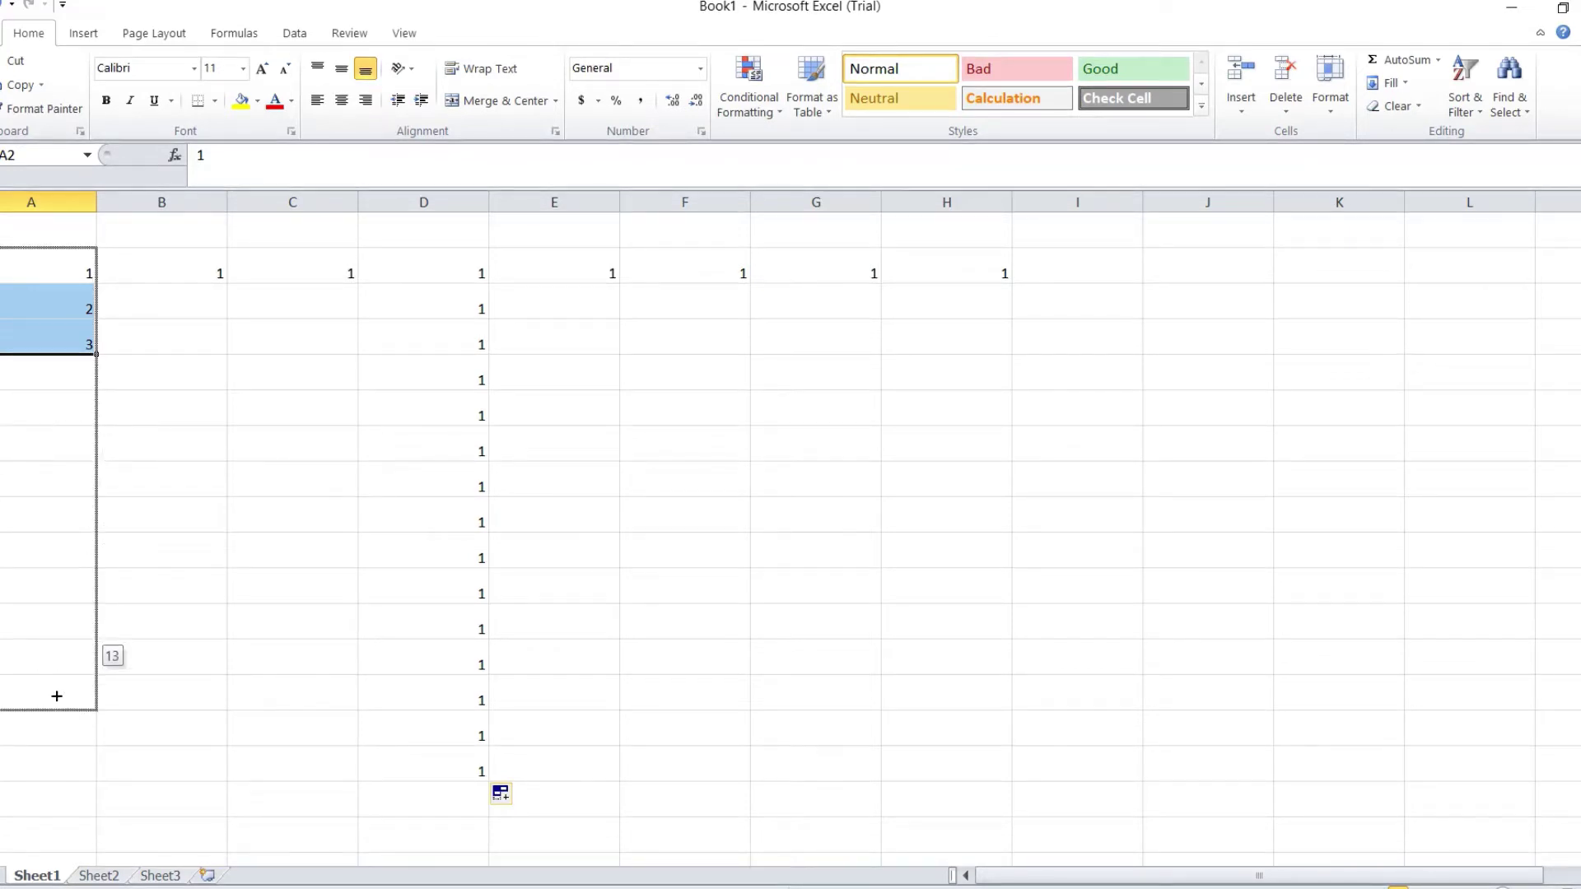
left_click(276, 577)
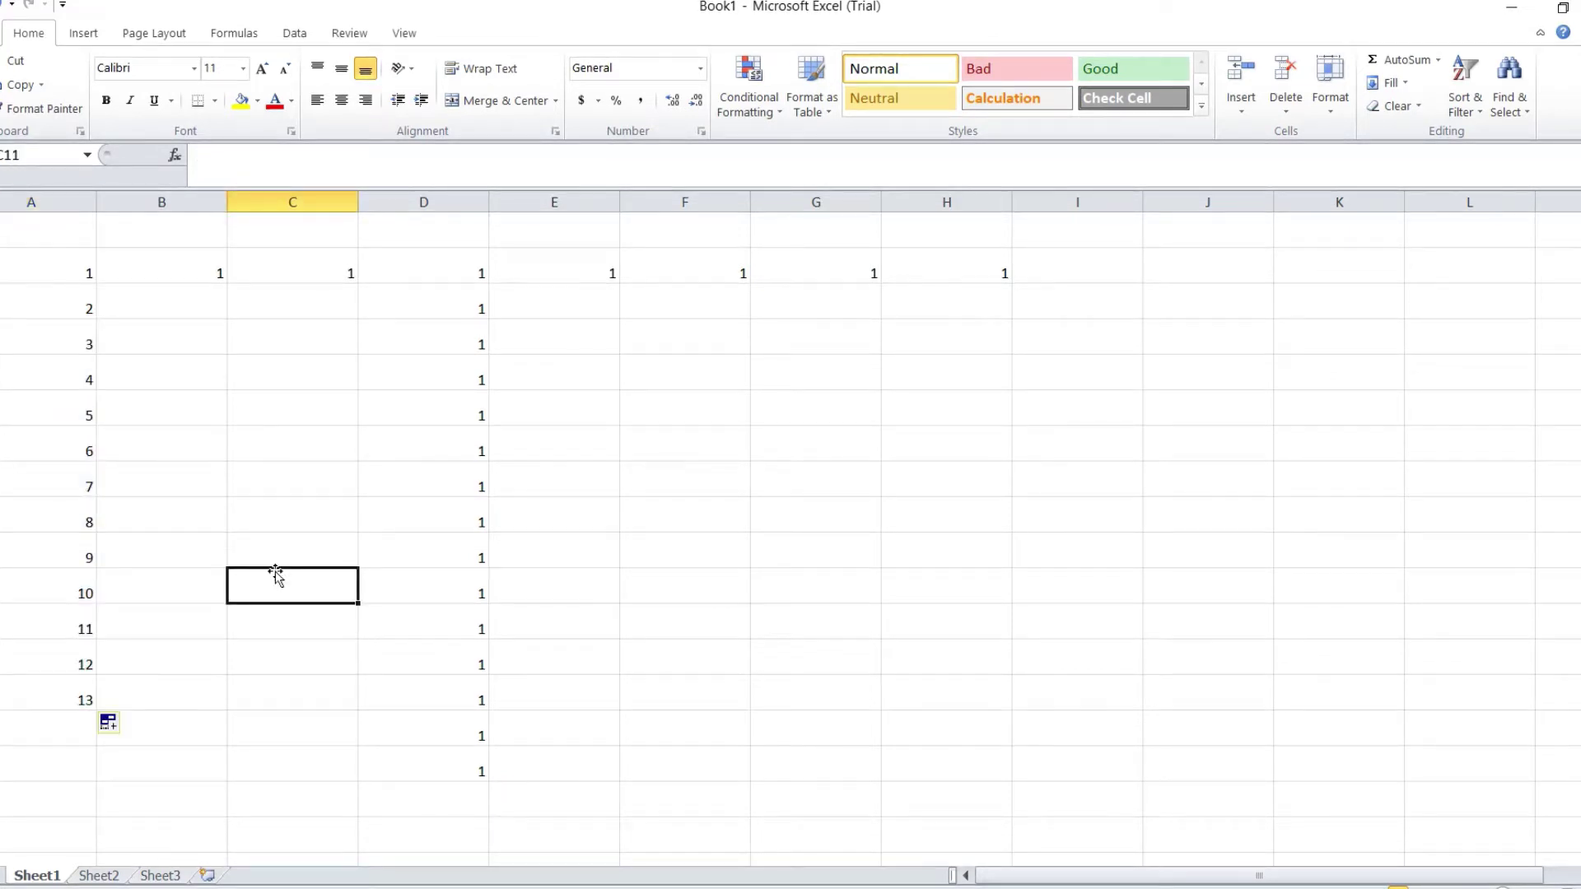
left_click(803, 387)
Type MONDAY in G5 and TUESDAY in G6.
type("MO")
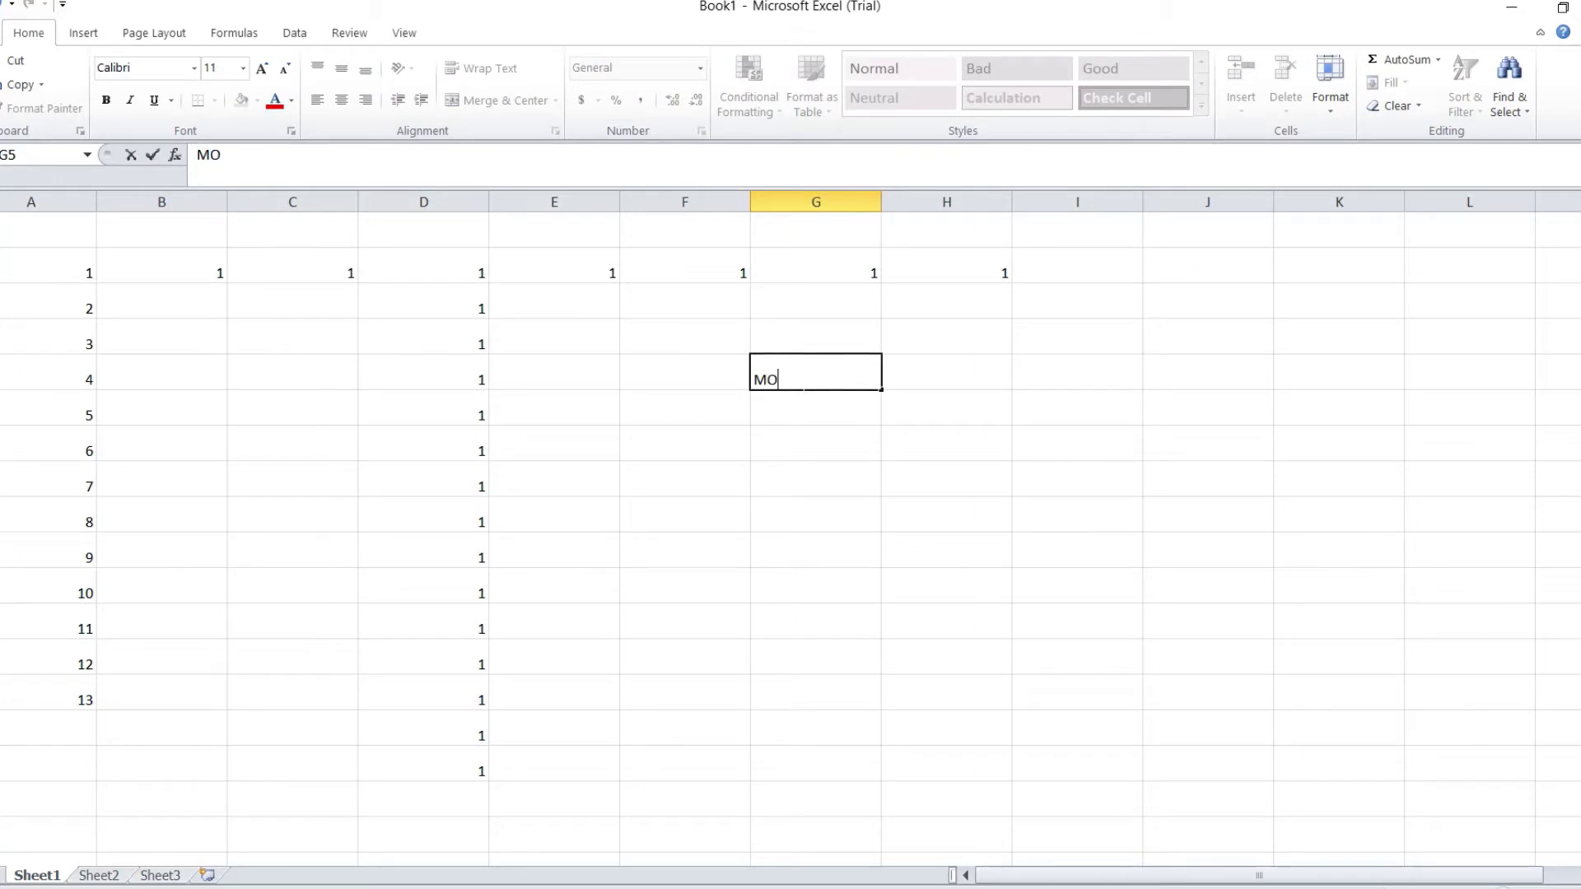
type("NDAY")
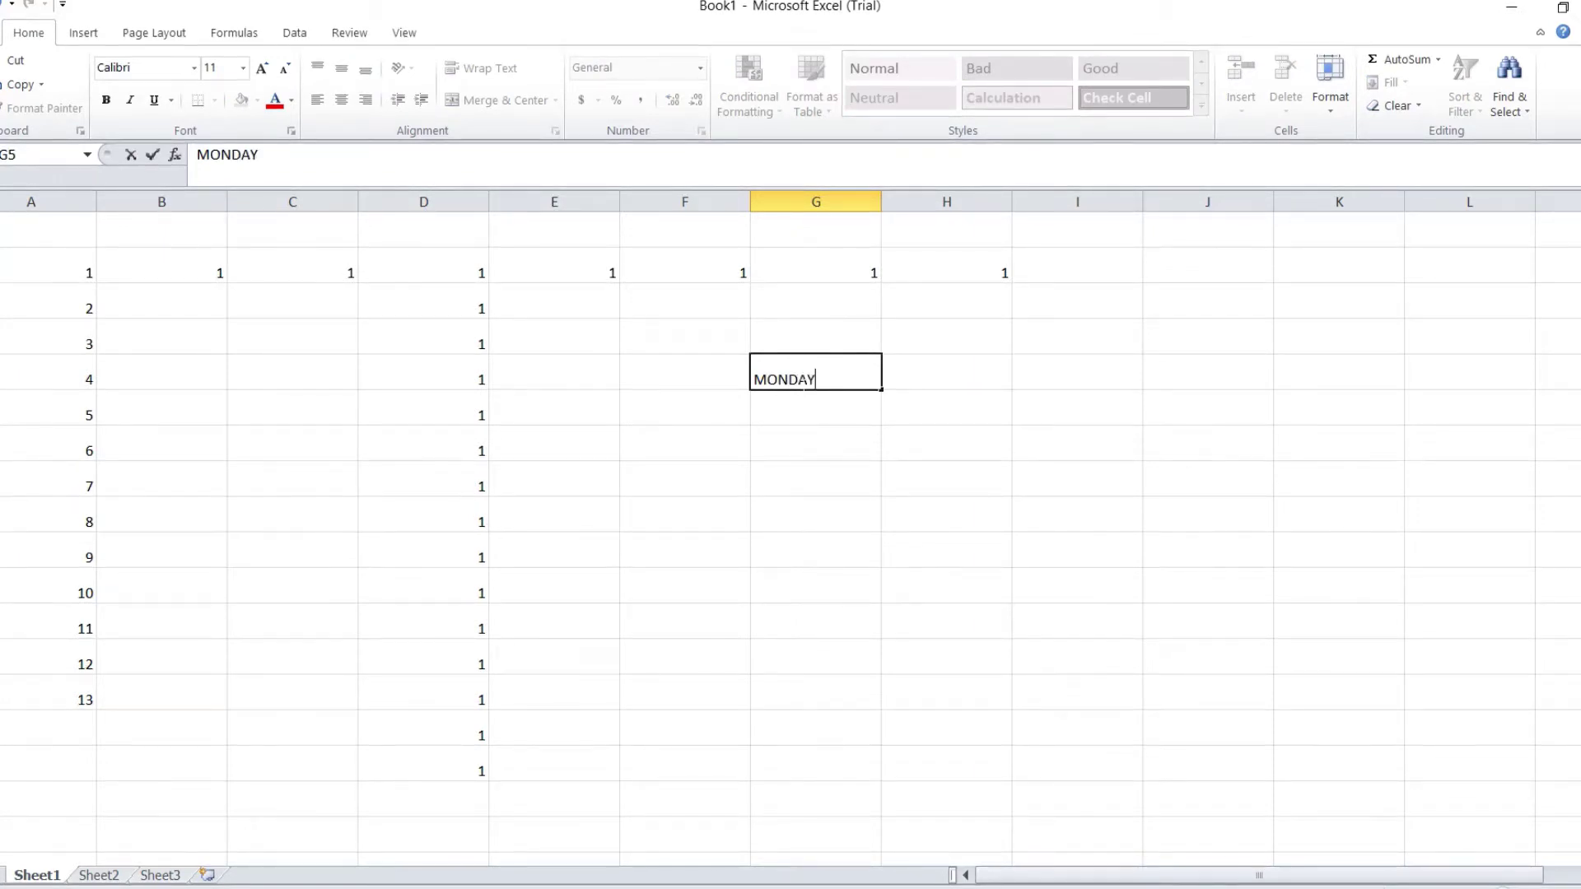
key("Return")
type("TU")
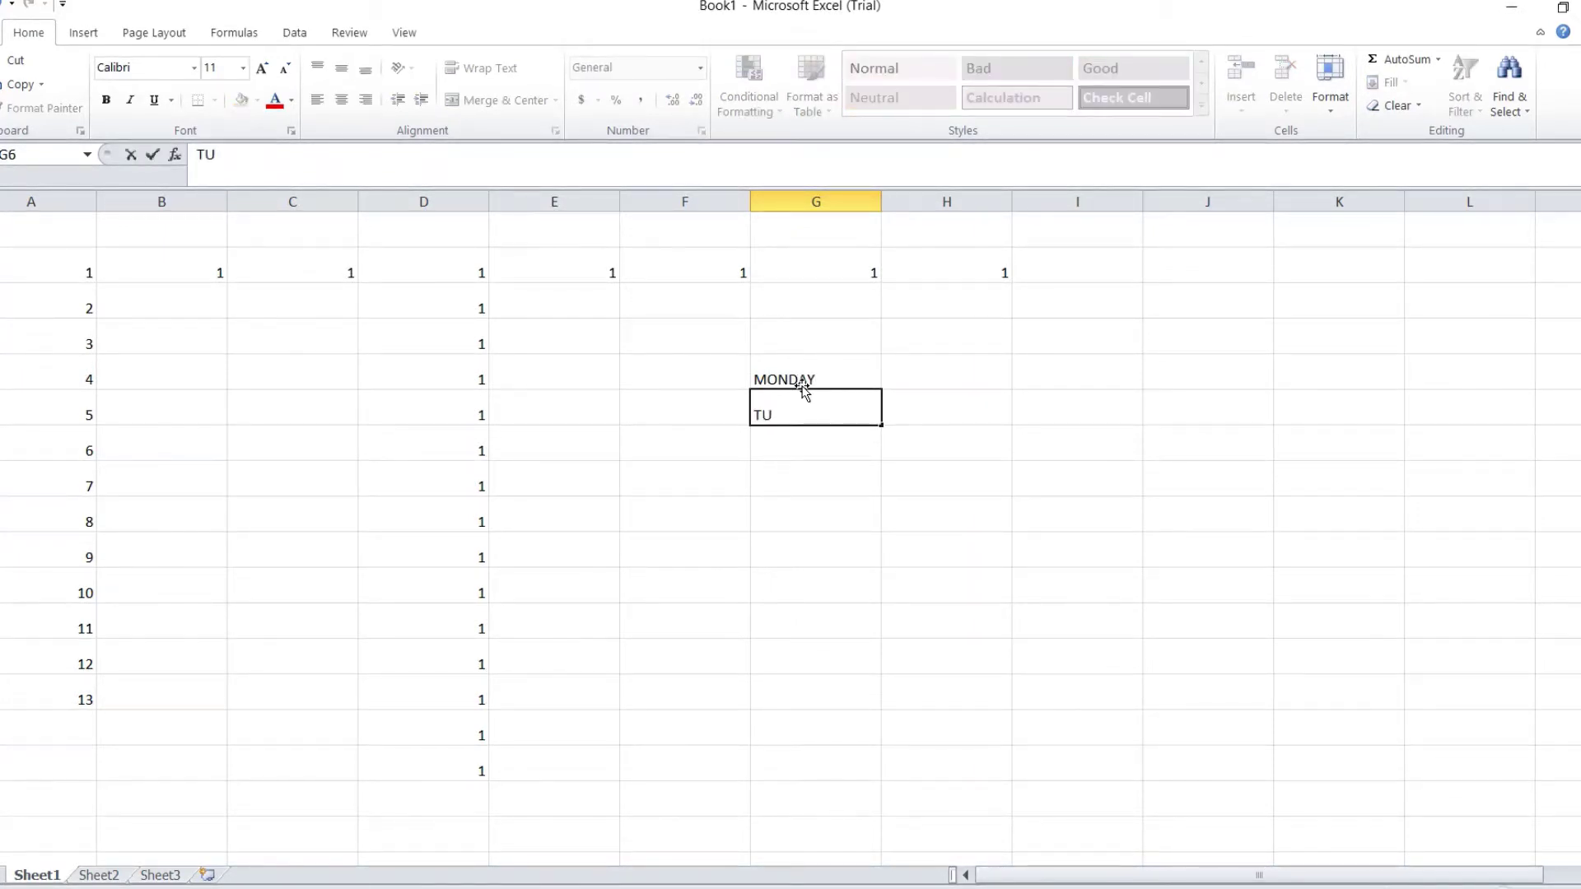
type("ESDAY")
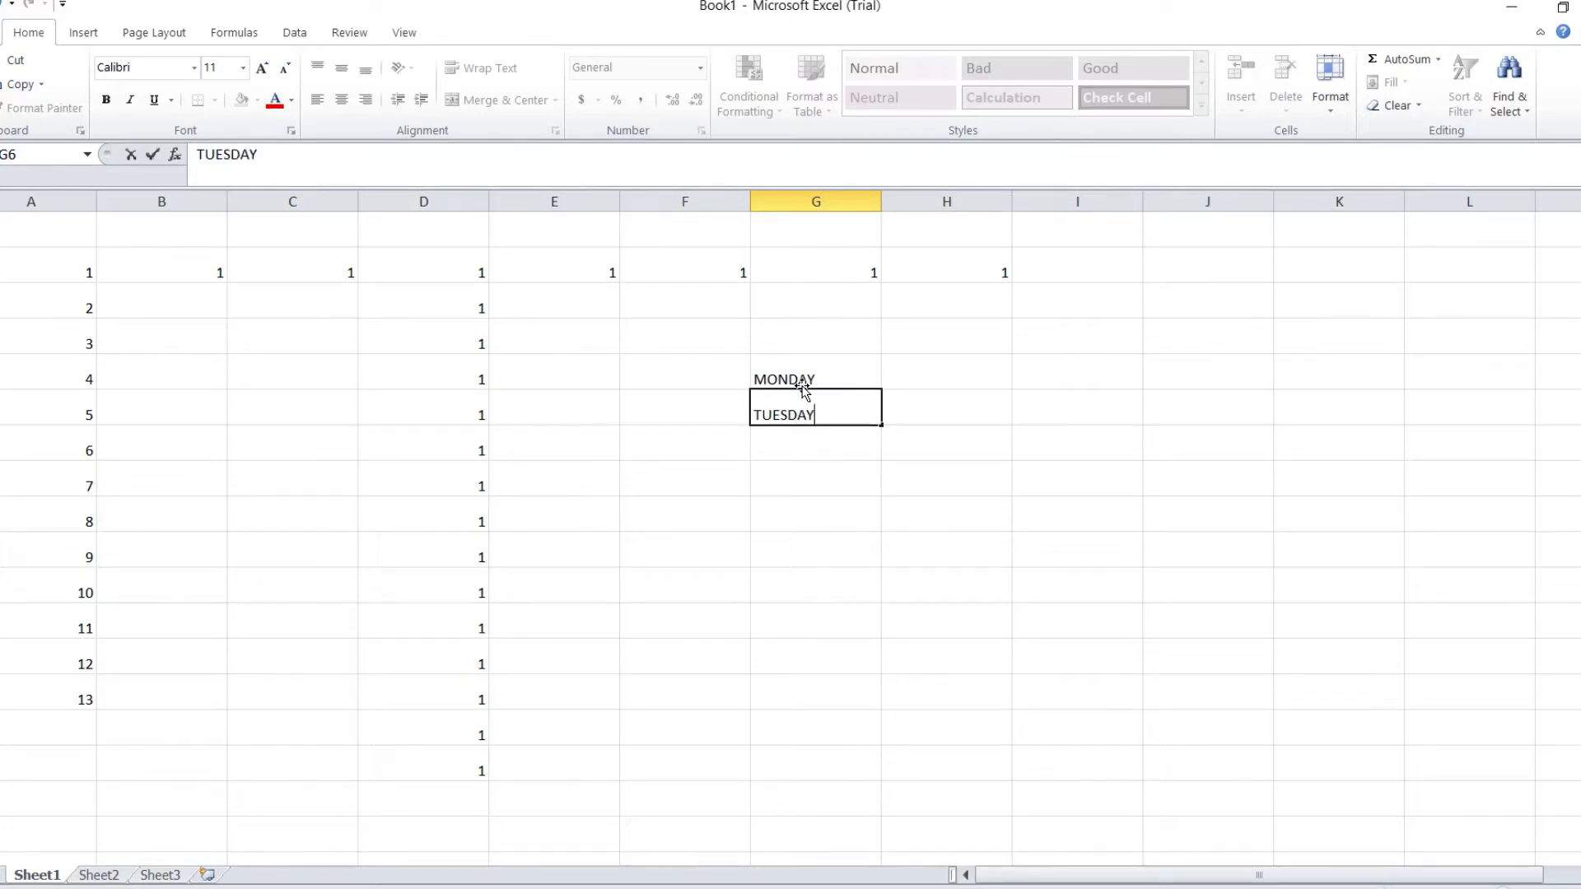
left_click(787, 515)
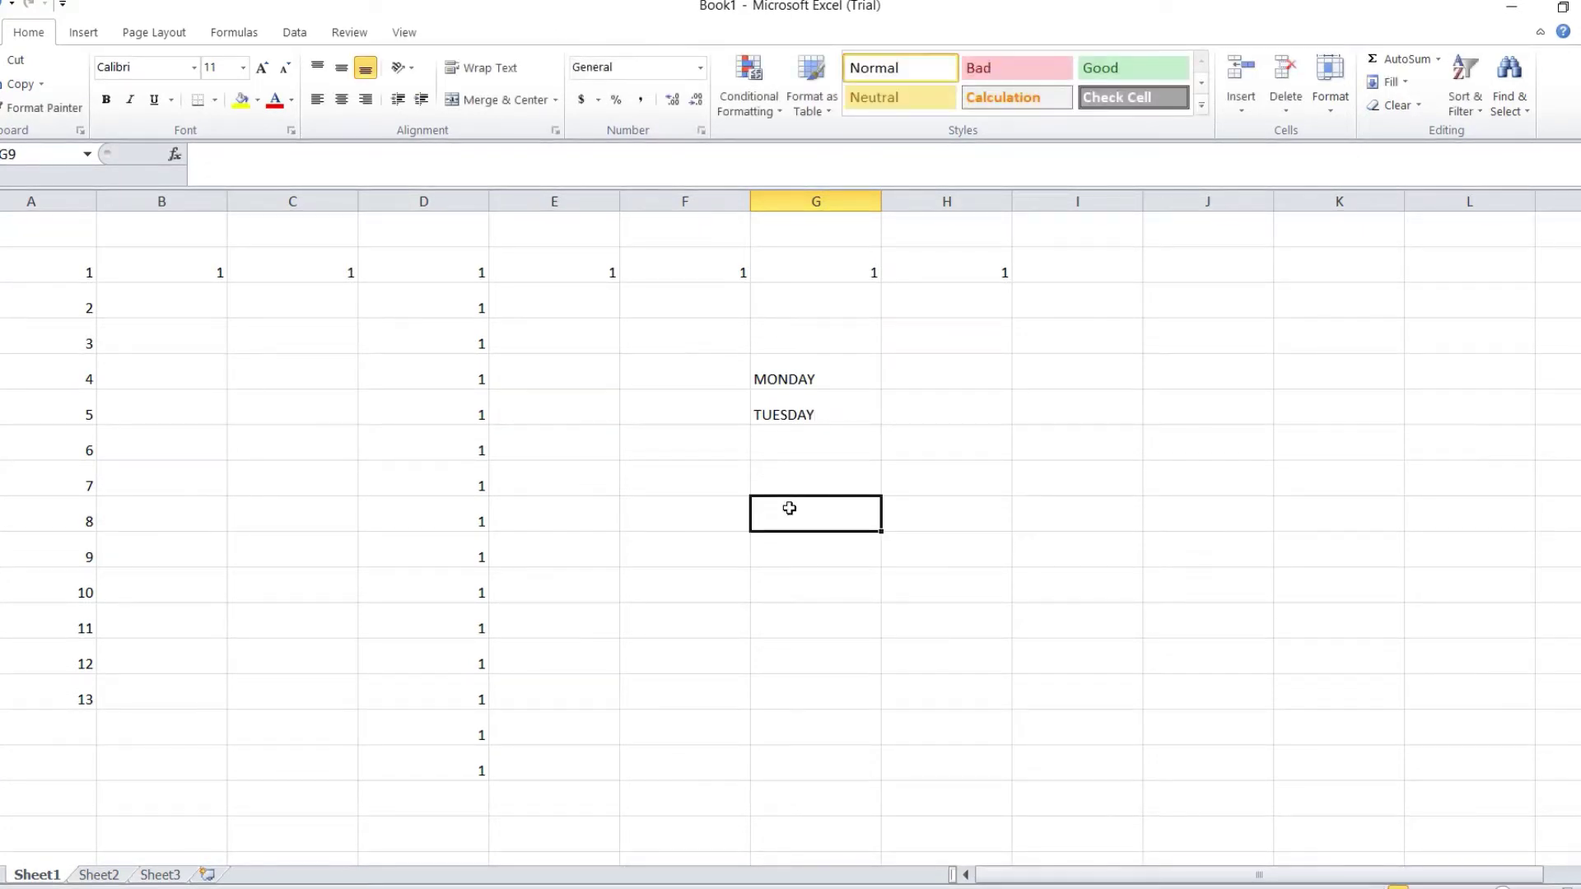
left_click(828, 381)
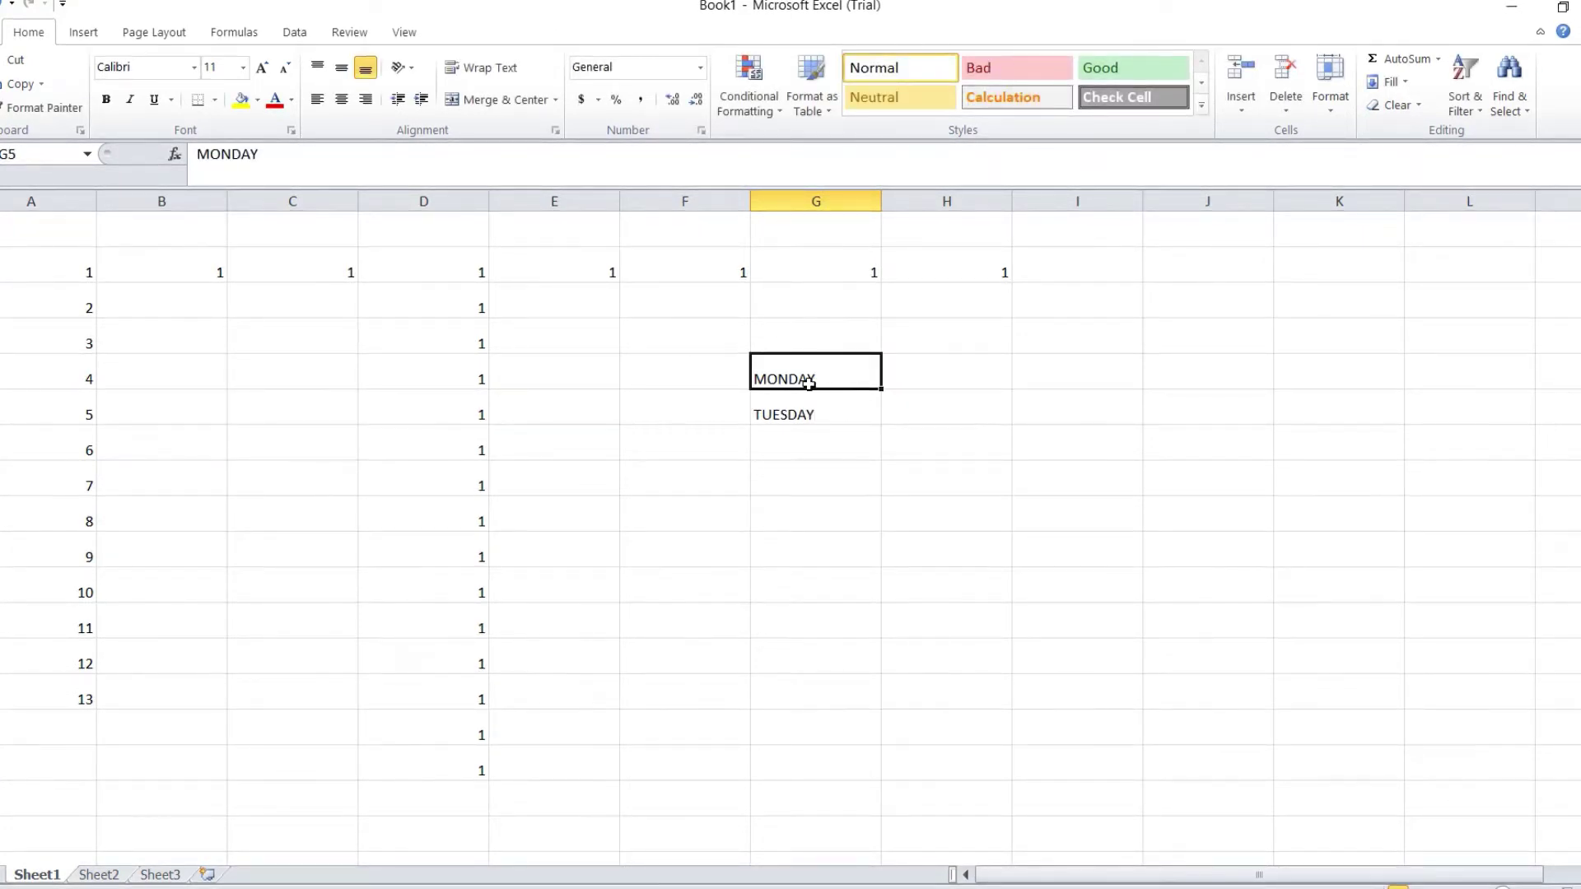
left_click(783, 423)
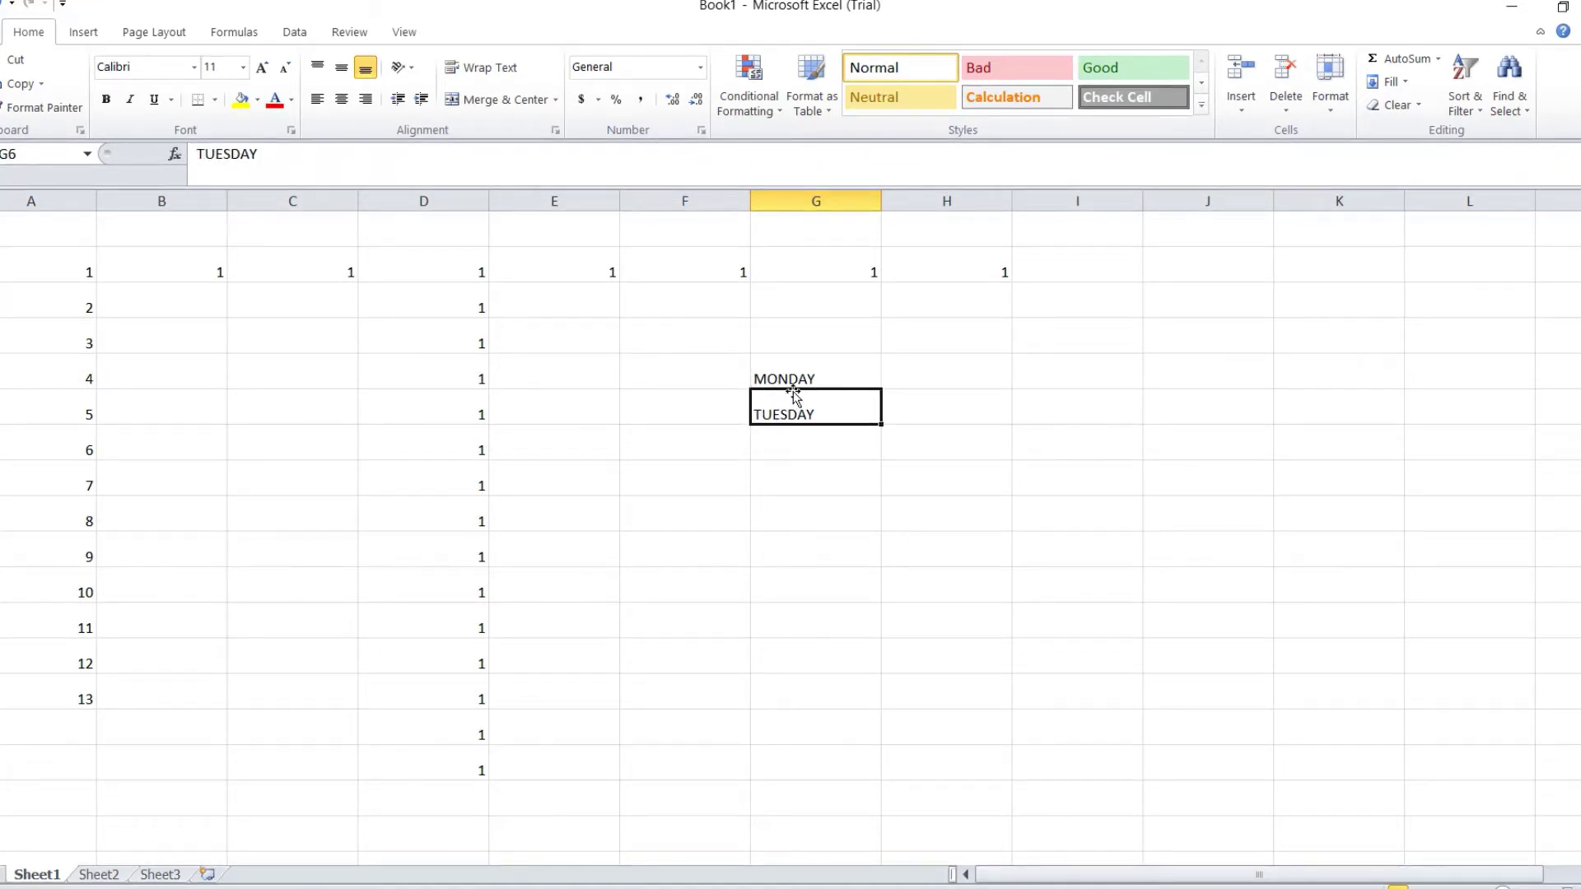
Fill the day names down from G5:G6 to G15 and check WEDNESDAY through SUNDAY.
left_click_drag(804, 372, 897, 750)
left_click(1054, 609)
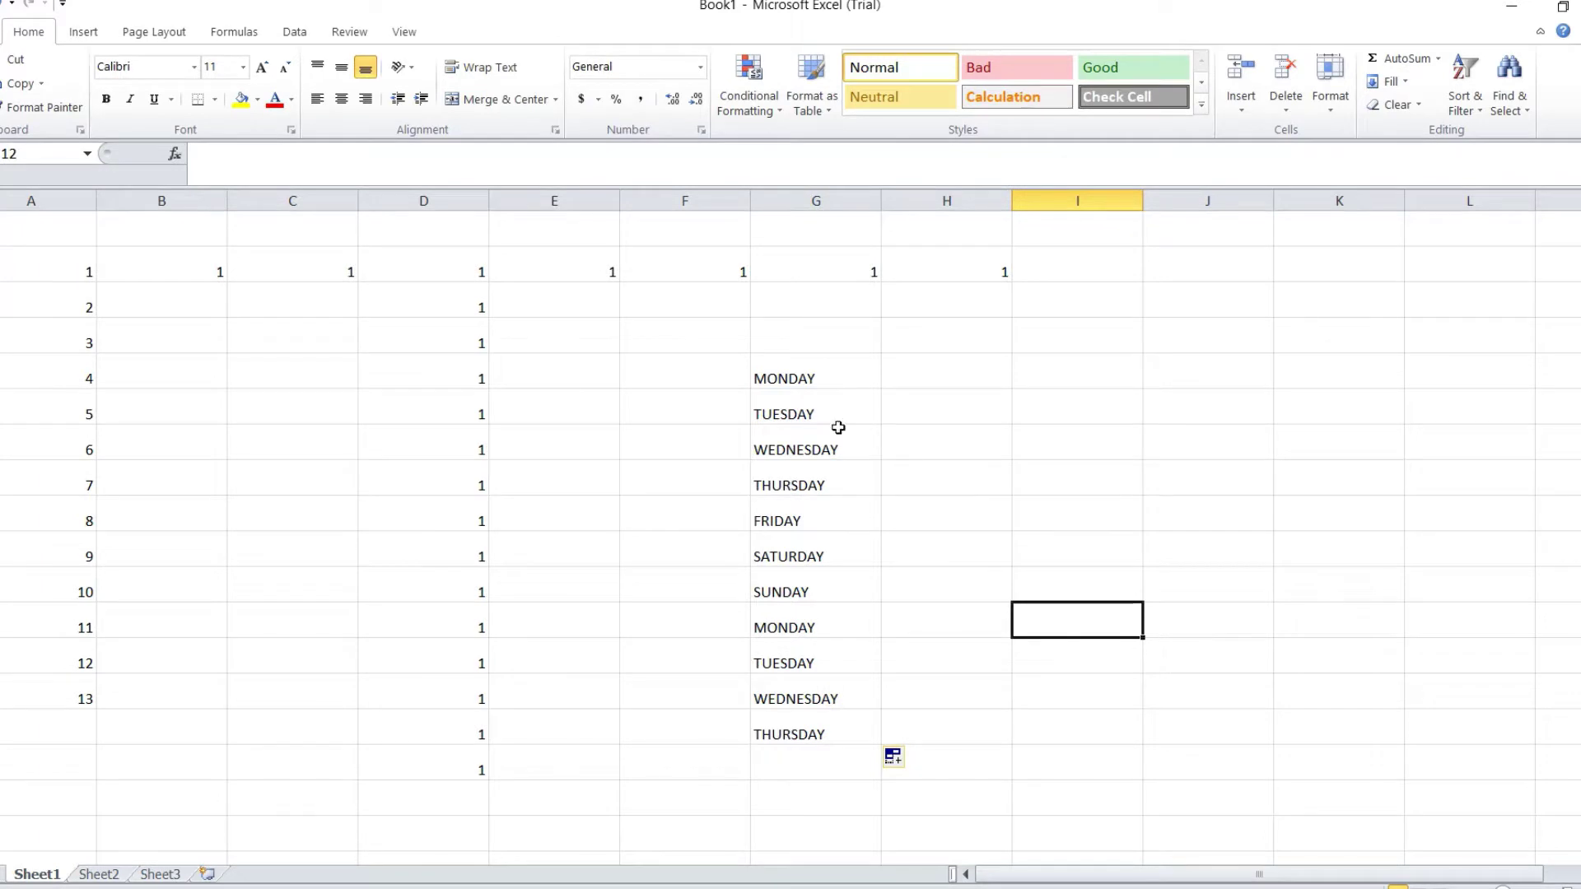
left_click(818, 449)
left_click(832, 491)
left_click(828, 516)
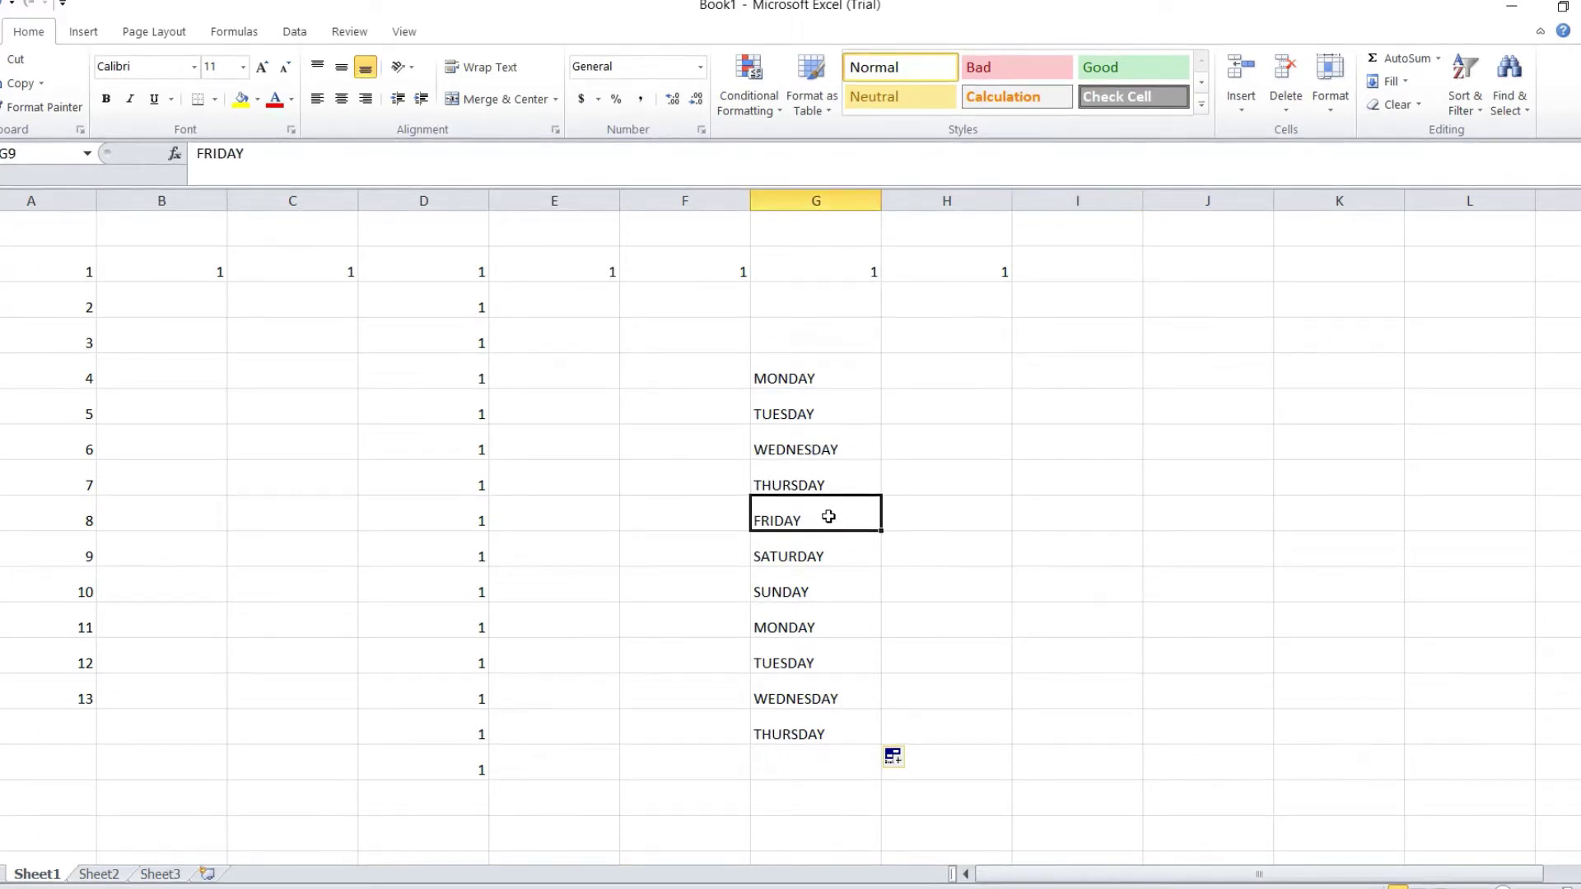
left_click(834, 557)
left_click(836, 595)
left_click_drag(834, 379, 813, 623)
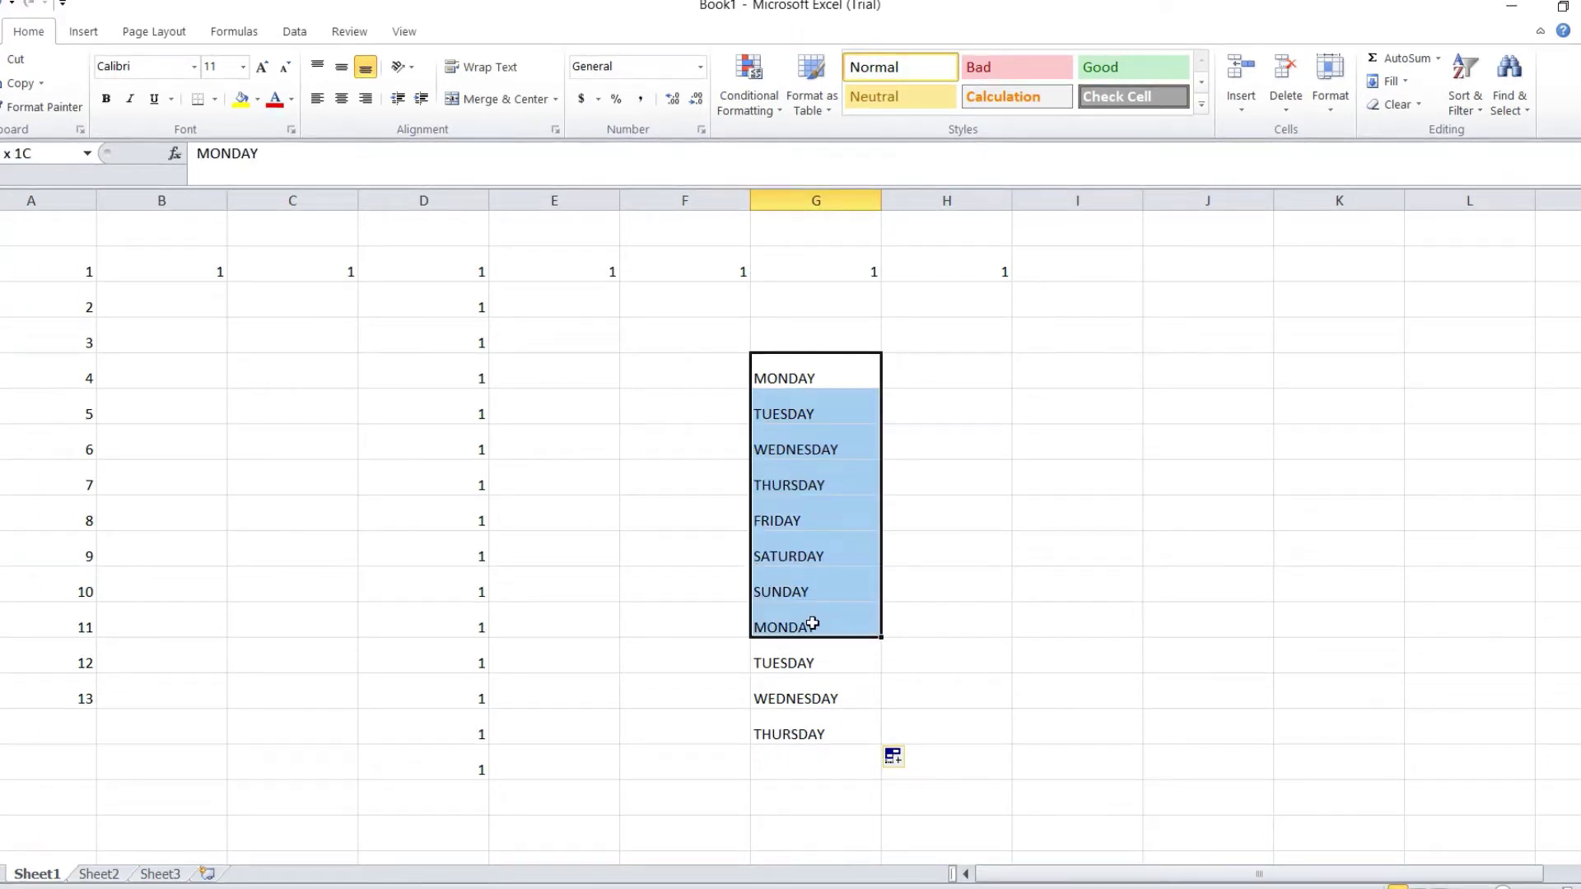
left_click(968, 518)
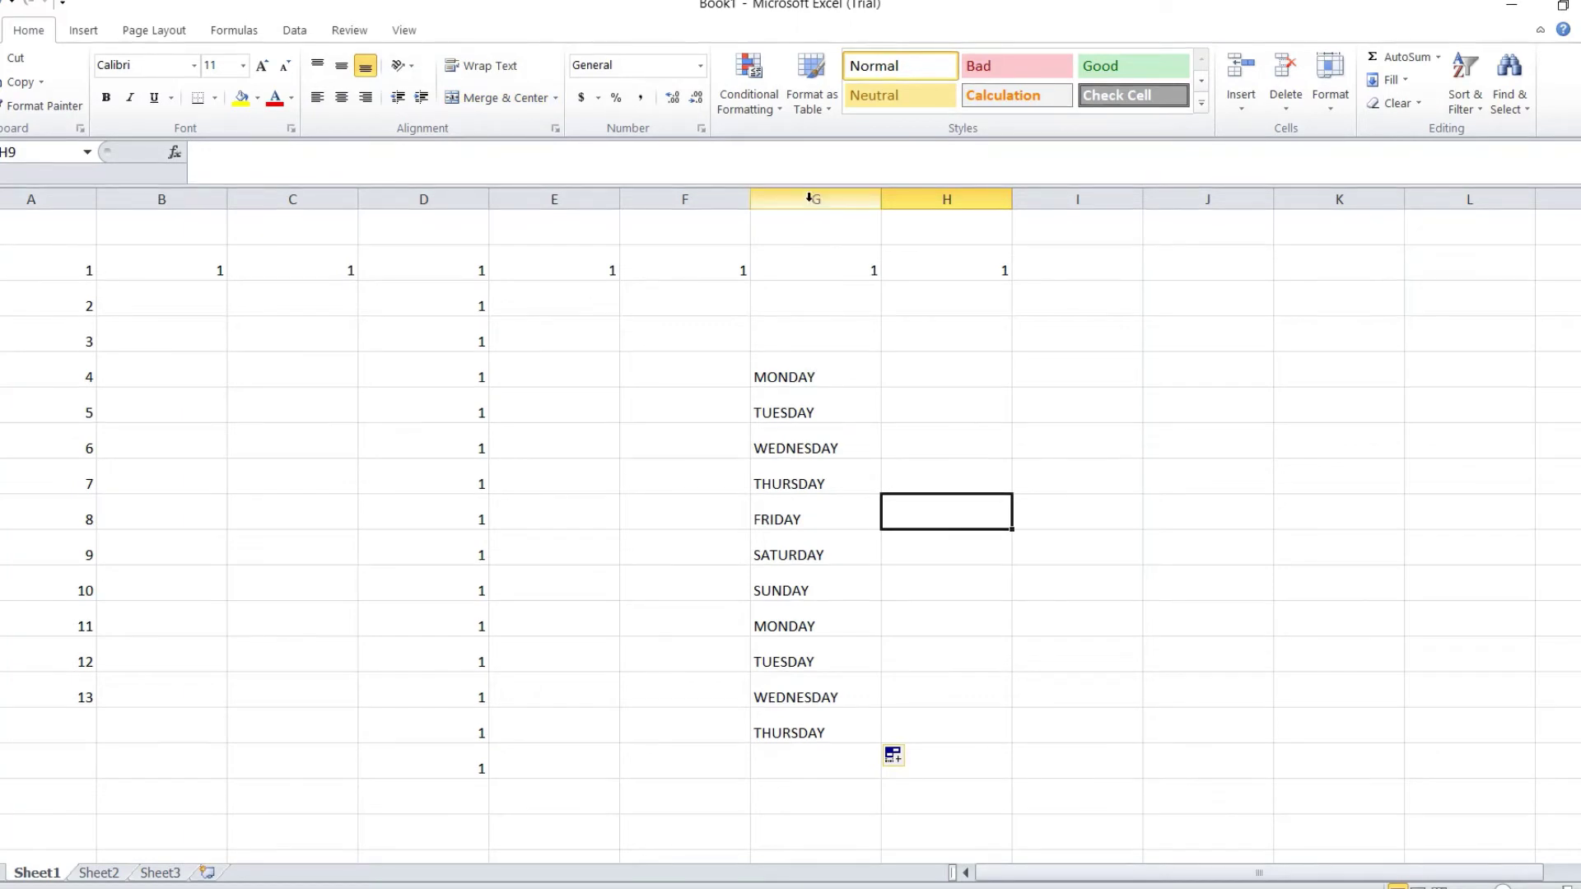
Merge and center MONDAY (G5:H5) and WEDNESDAY (G7:H7) across columns G and H.
left_click_drag(809, 198, 947, 198)
left_click(1203, 445)
left_click(808, 369)
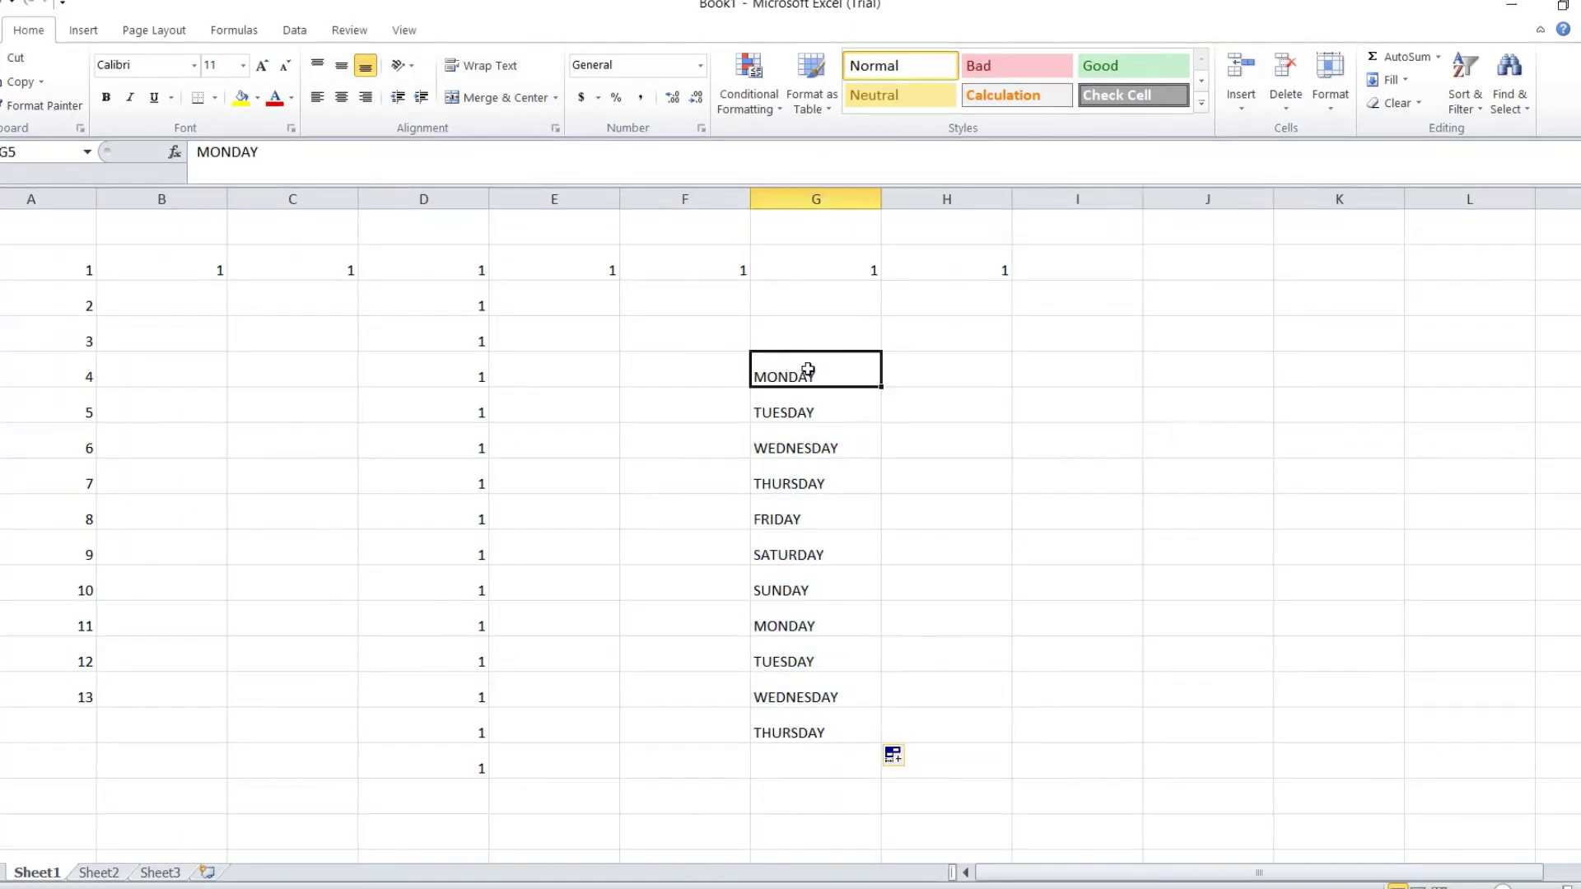
left_click_drag(808, 370, 938, 367)
left_click(903, 509)
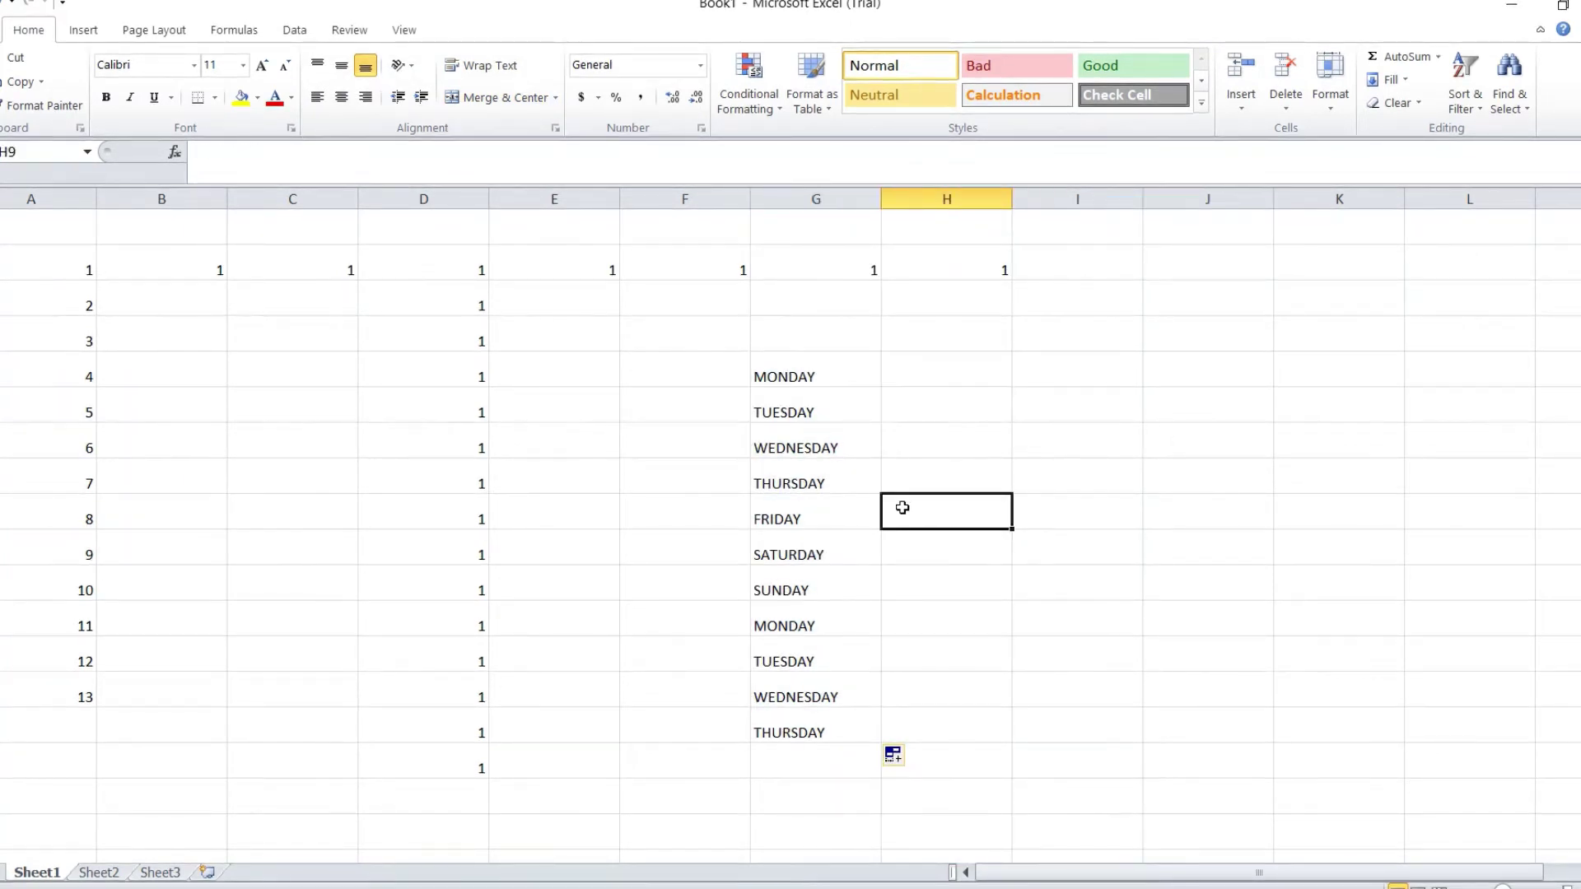
left_click_drag(789, 377, 961, 377)
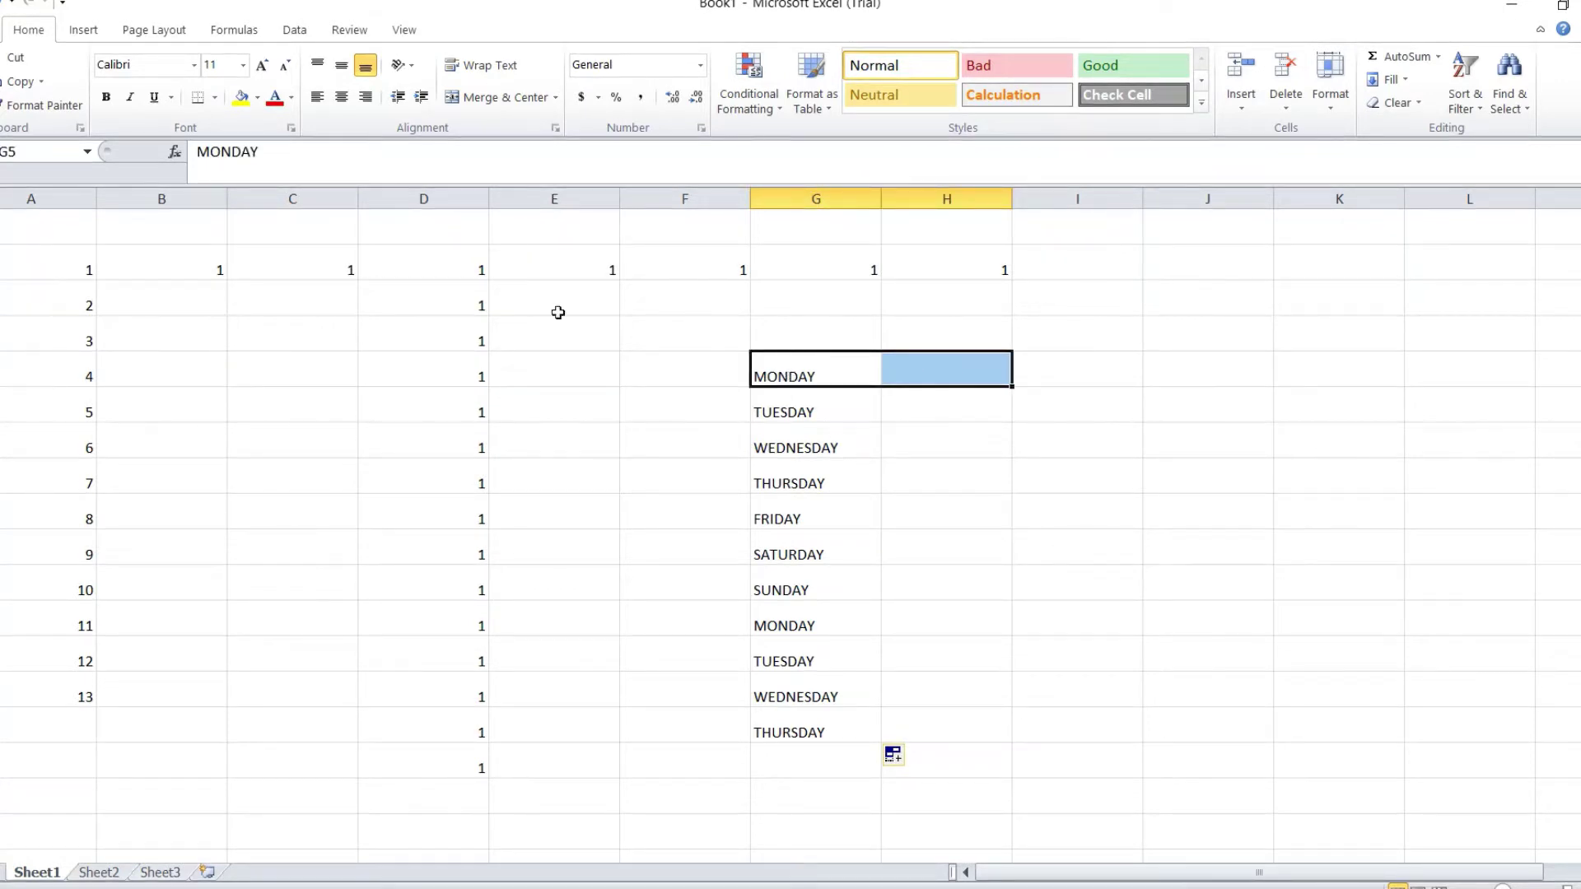
left_click(489, 103)
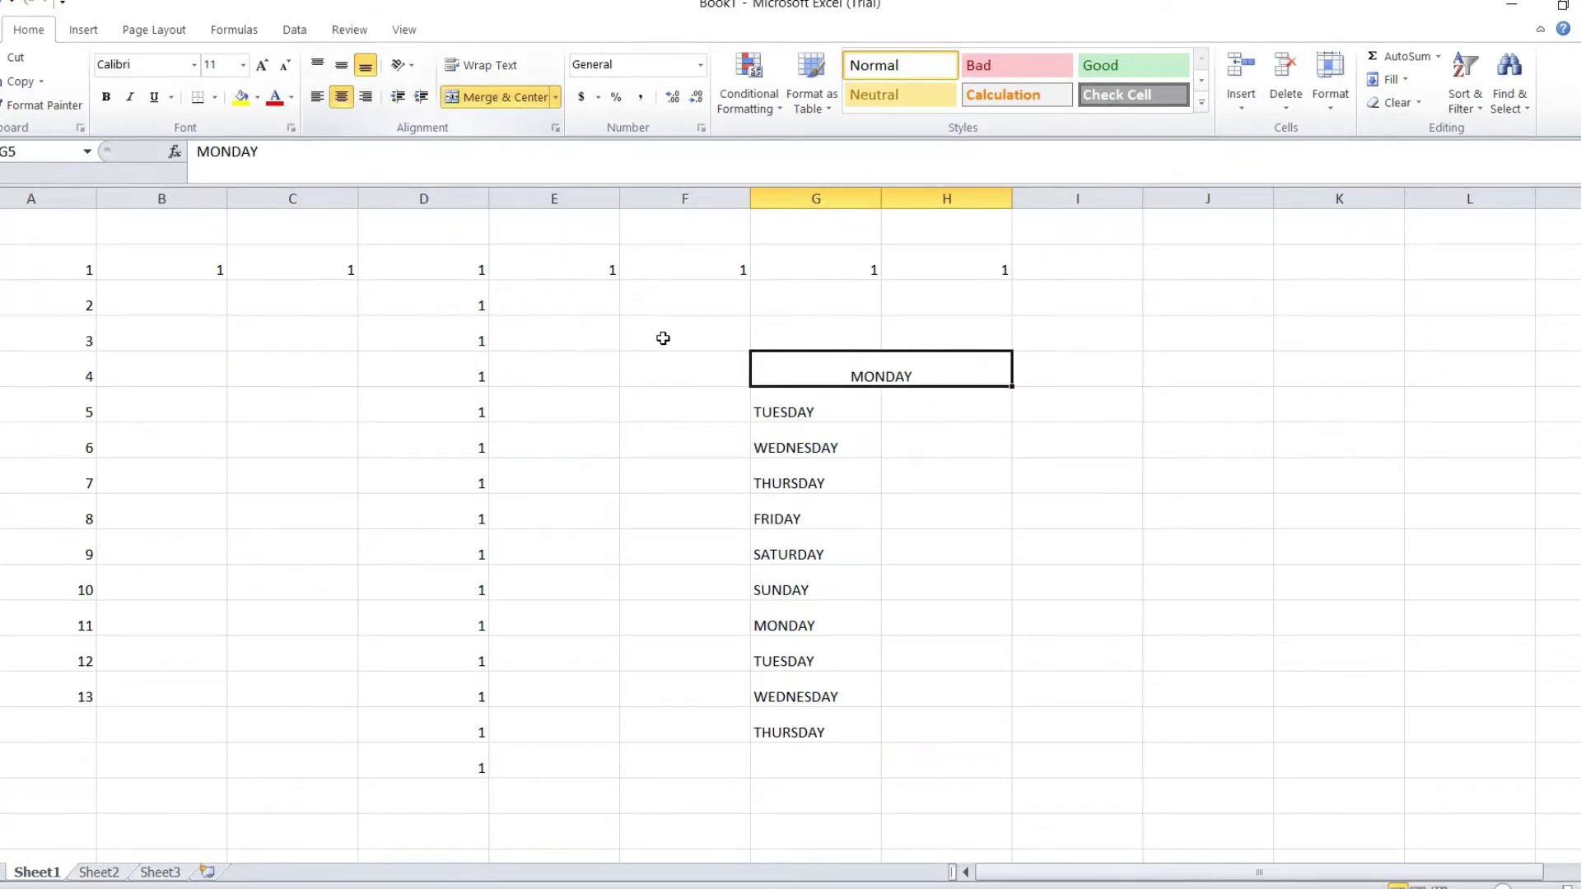
left_click(832, 481)
left_click_drag(821, 448, 968, 442)
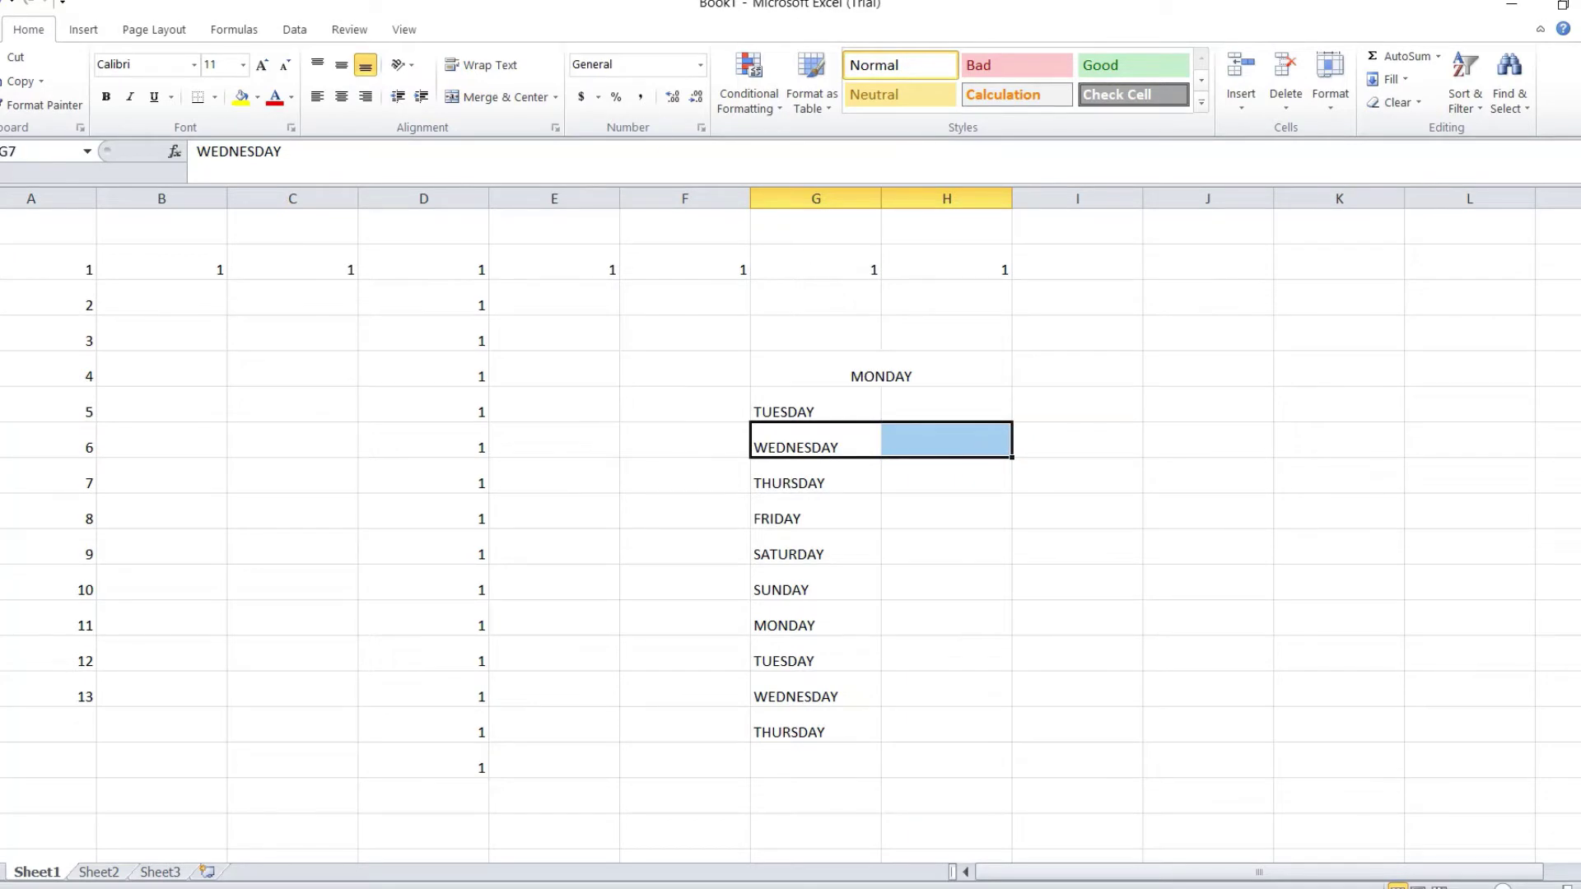
left_click(535, 97)
Undo an accidental FRIDAY–SATURDAY merge, then merge and center FRIDAY across G9:H9.
left_click(829, 519)
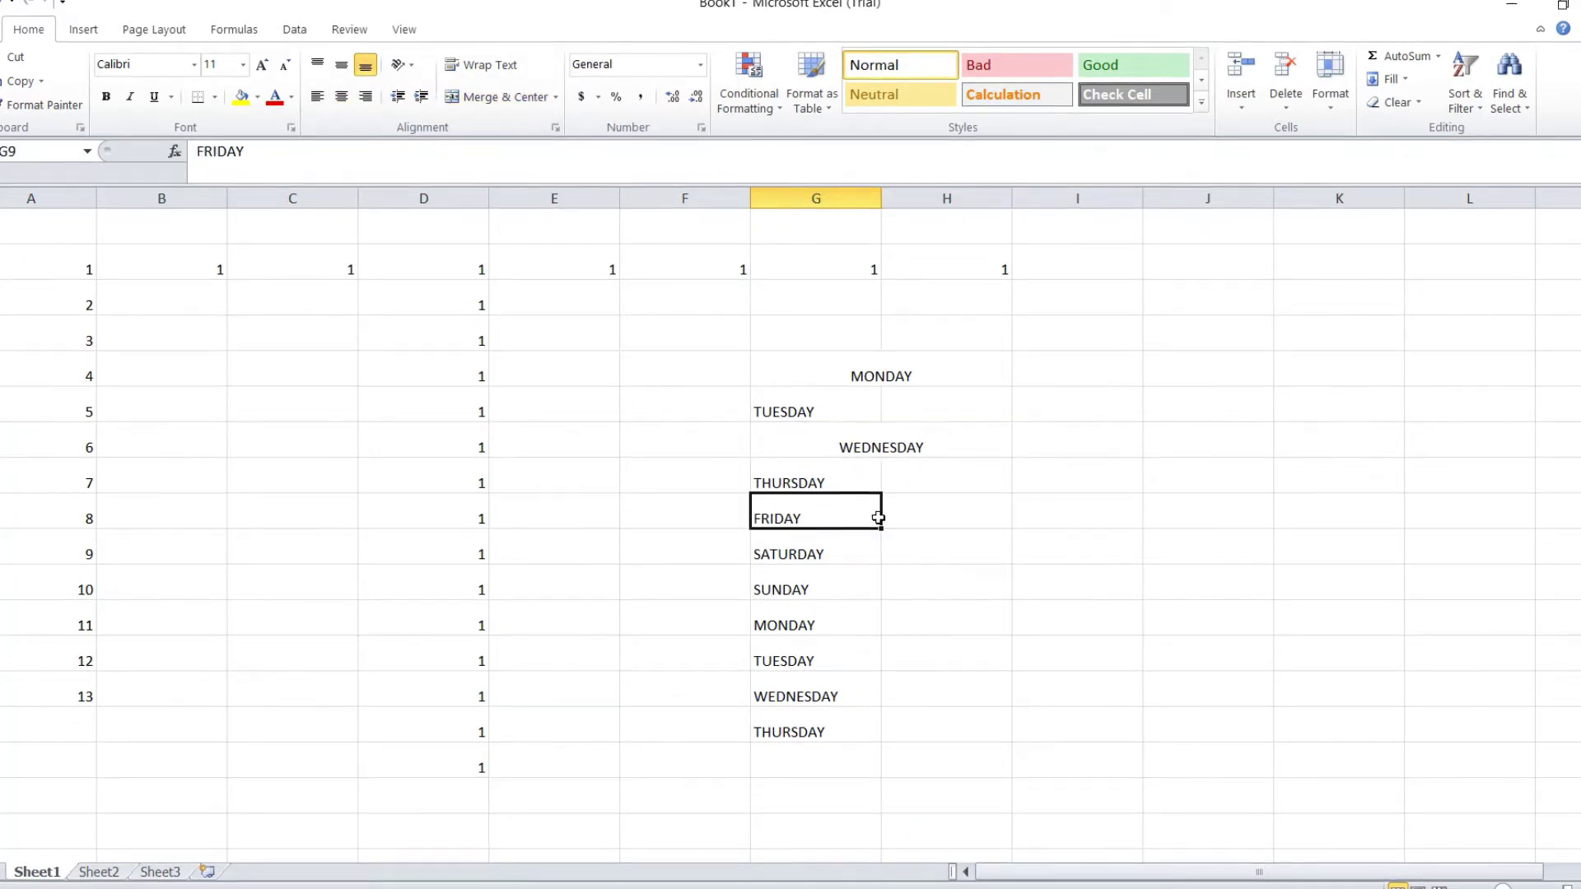
left_click_drag(875, 518, 898, 556)
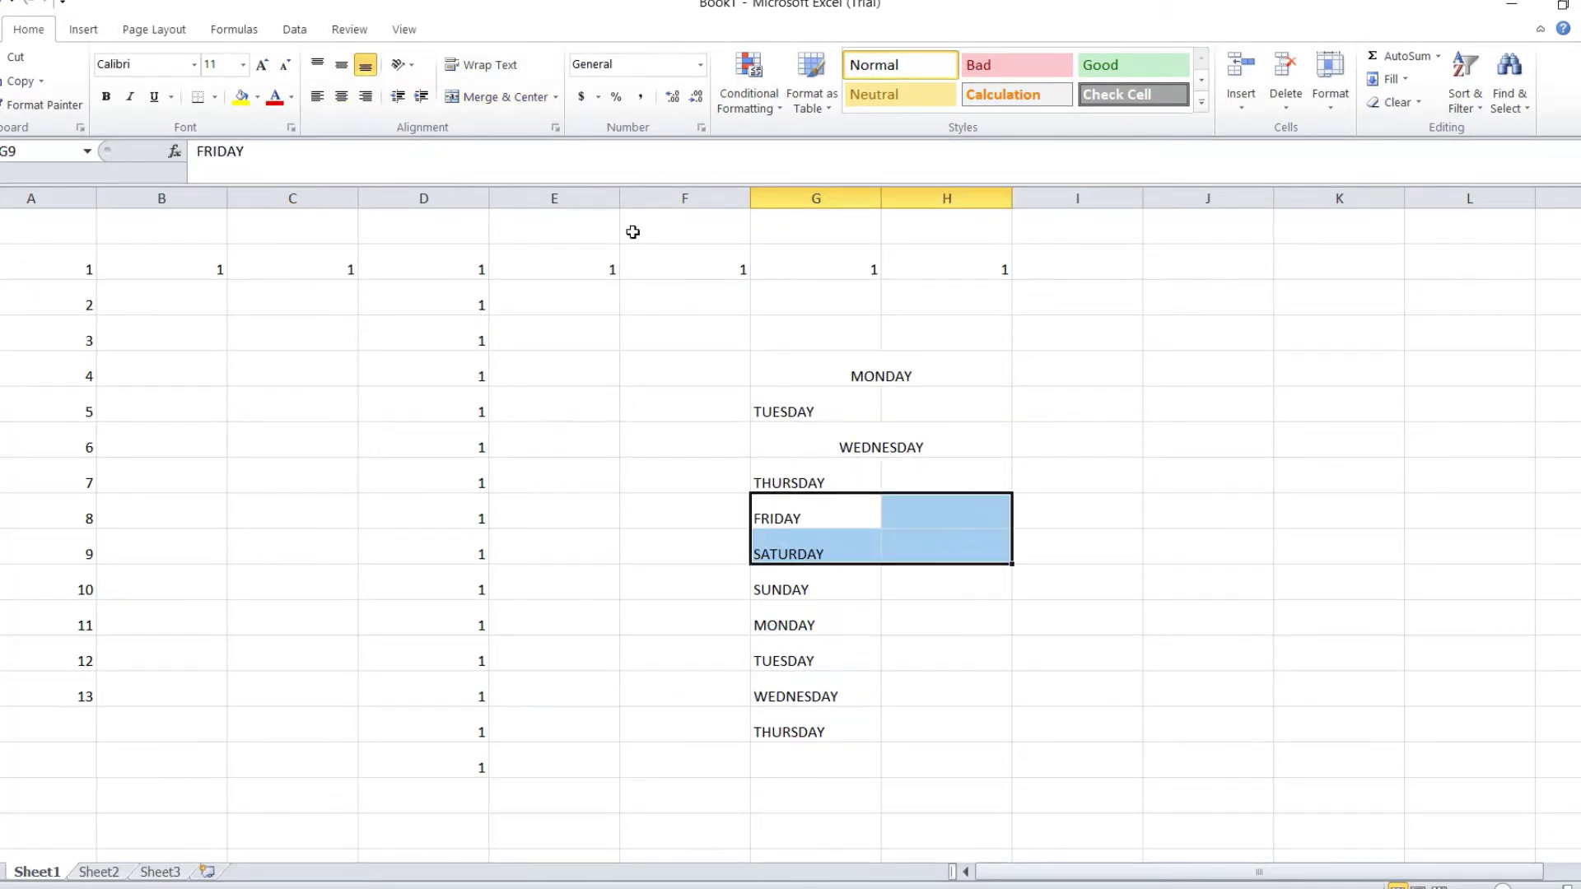
left_click(472, 99)
left_click(752, 535)
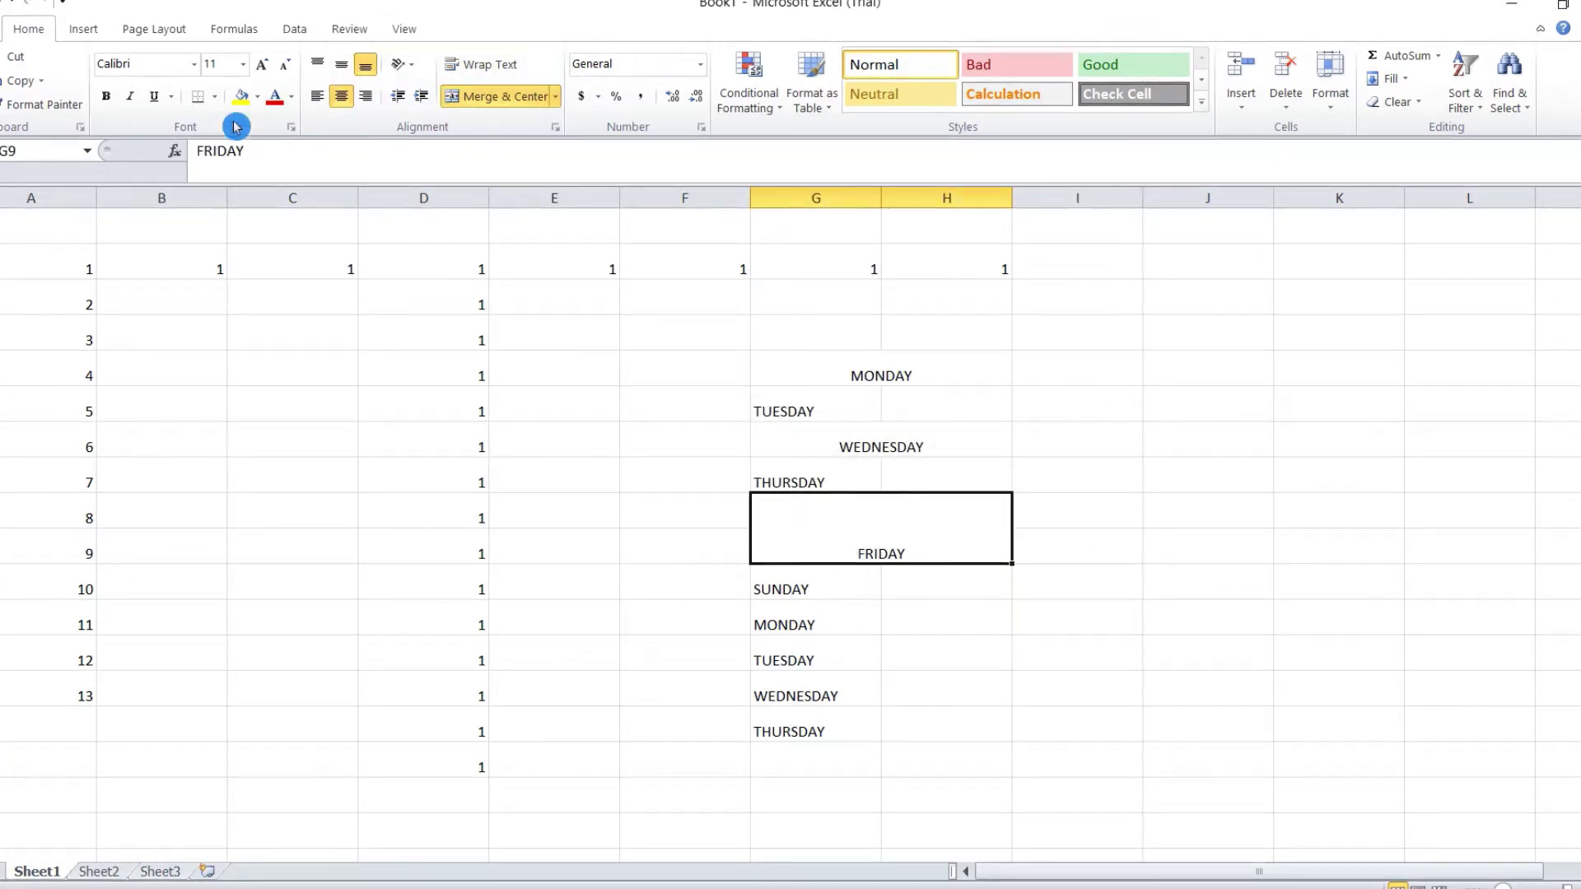
left_click(10, 7)
left_click(872, 610)
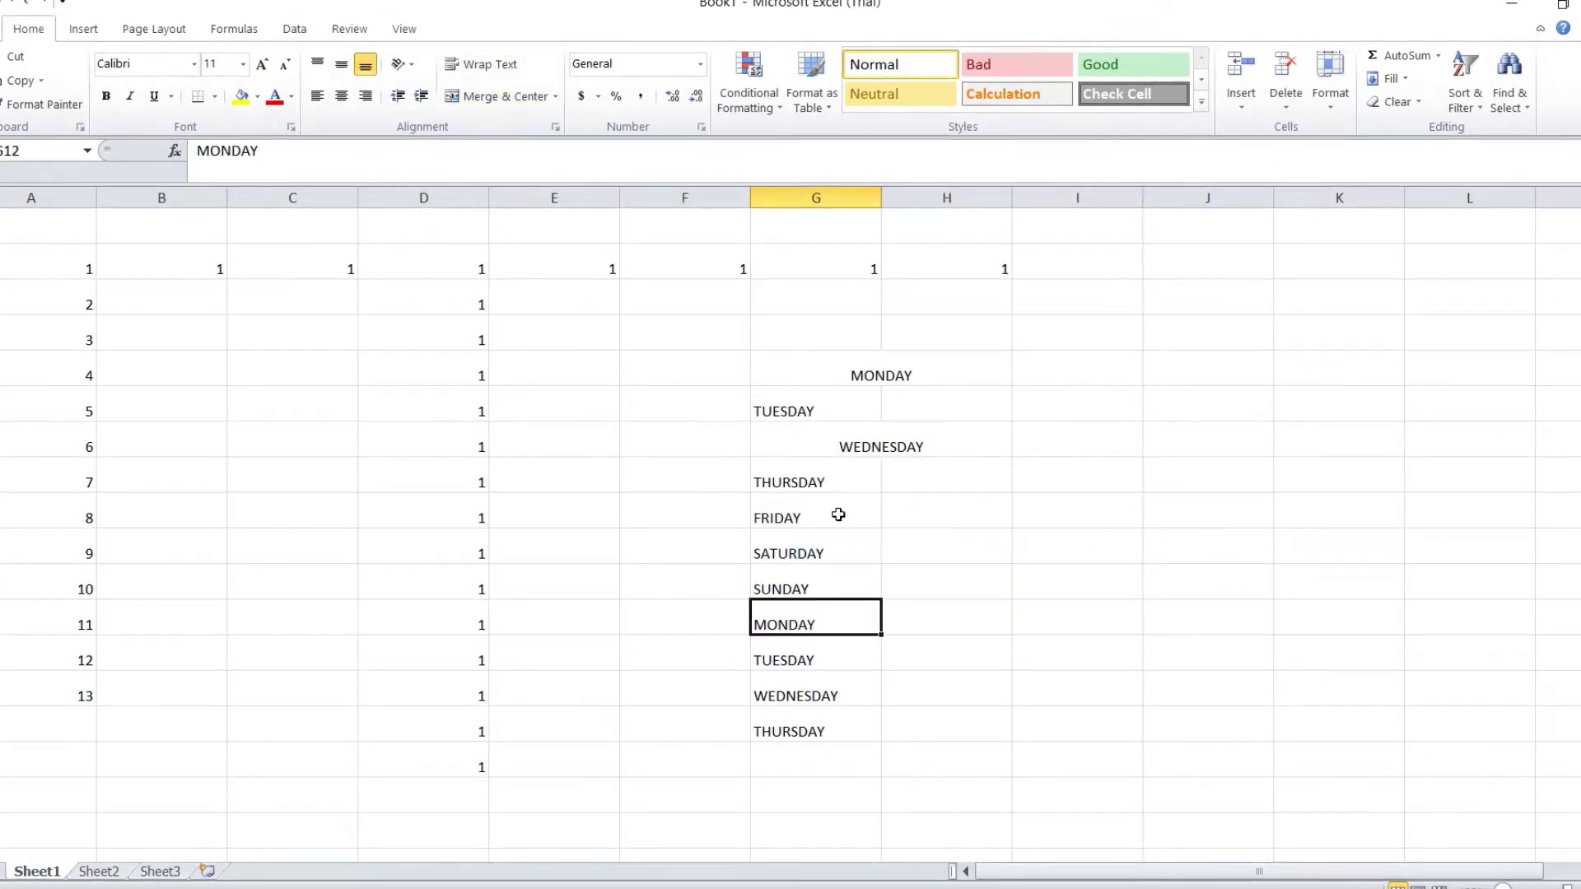
left_click_drag(836, 515, 945, 512)
left_click(506, 109)
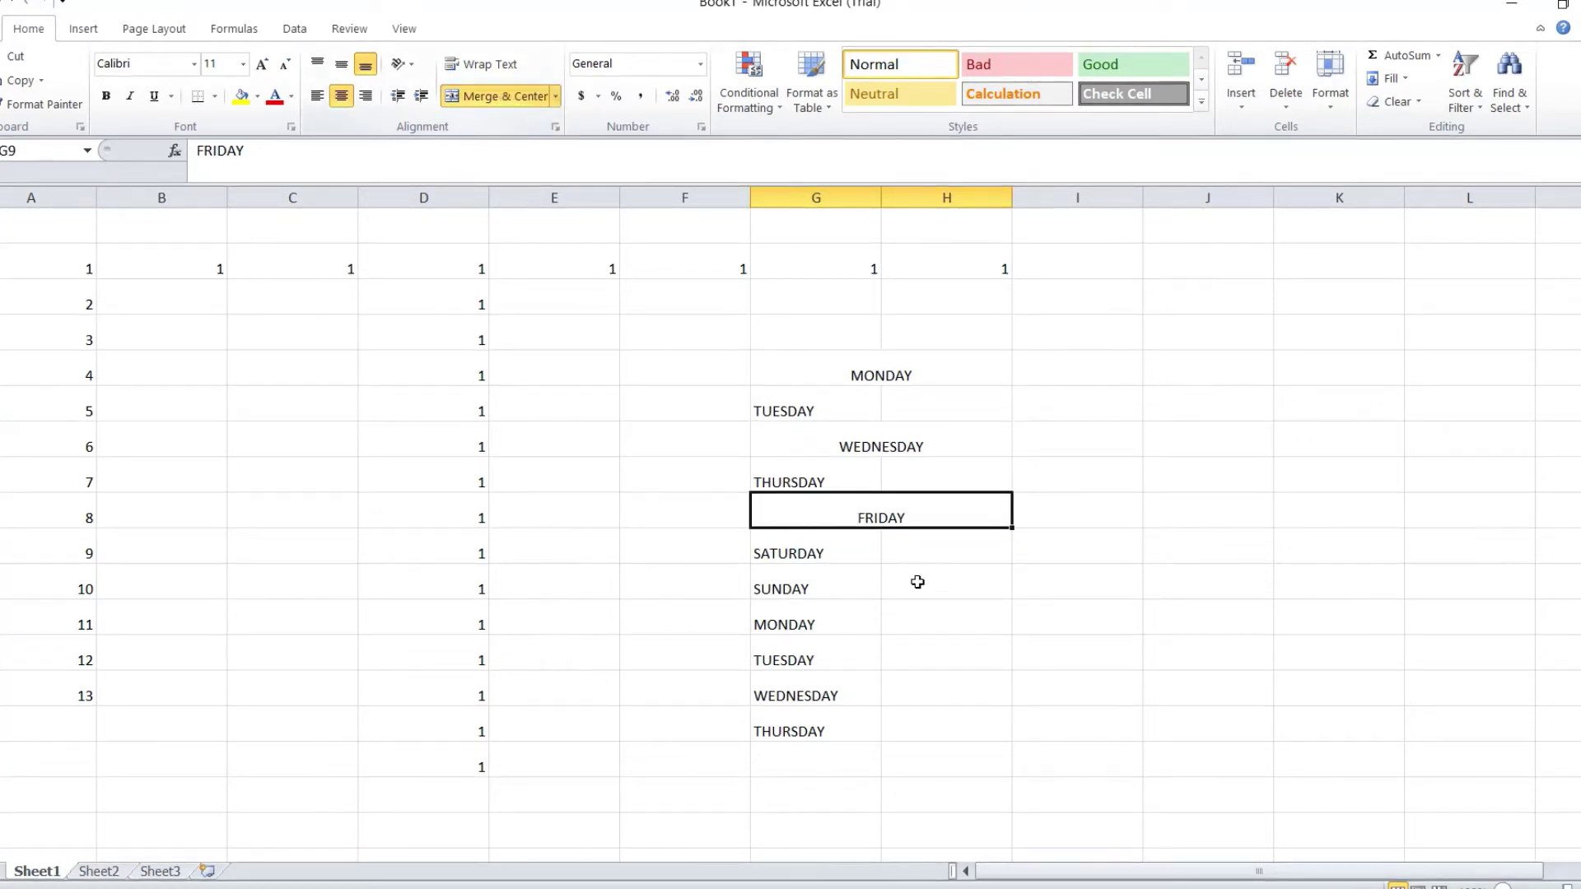
left_click(910, 586)
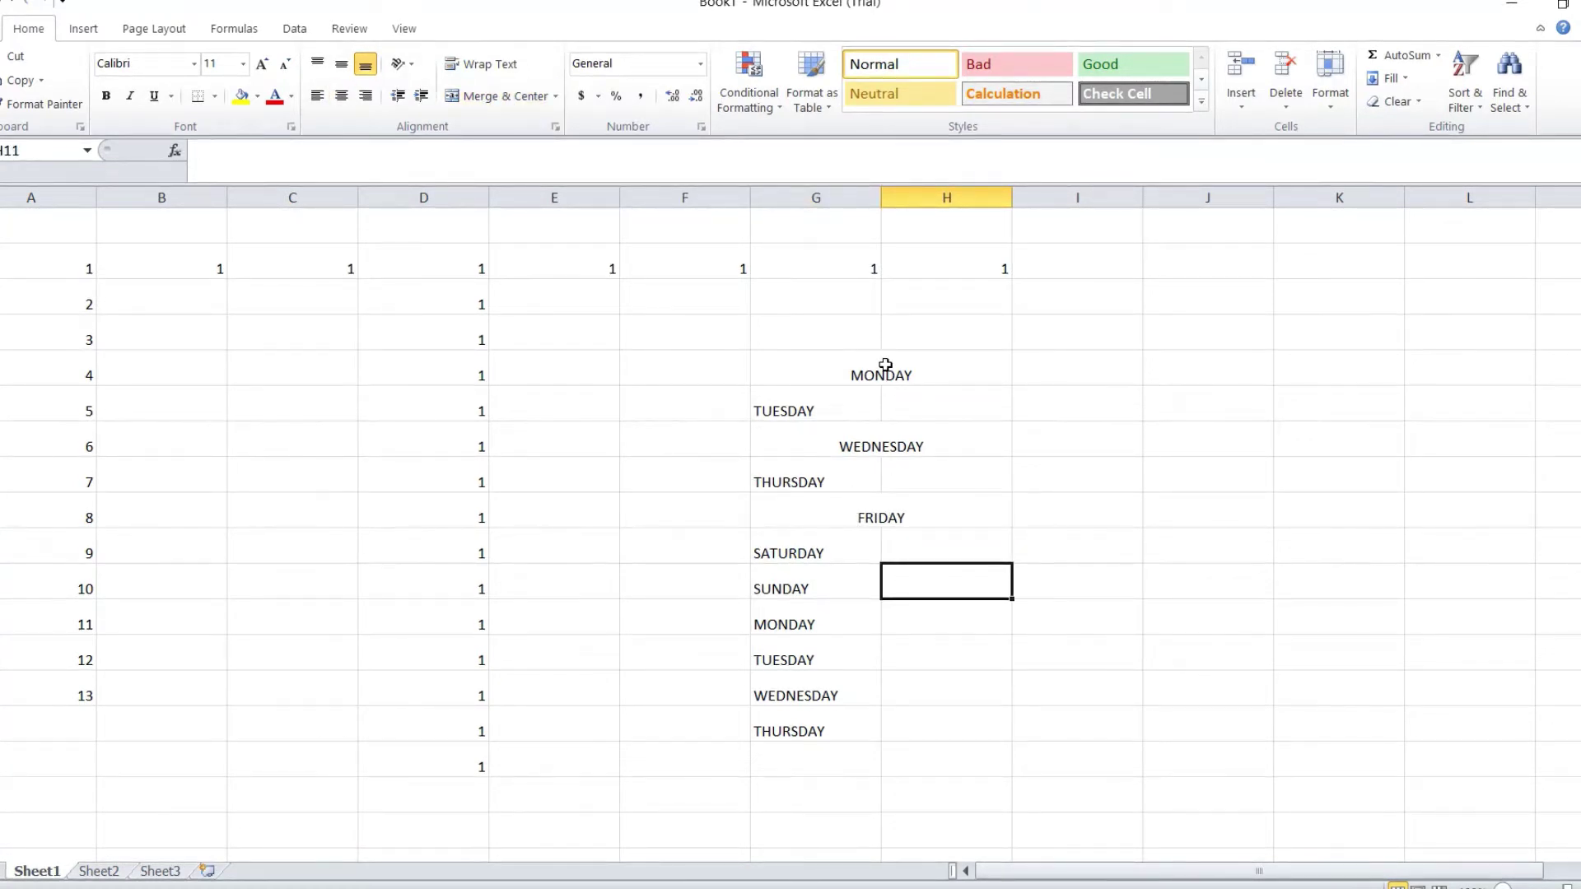
Apply All Borders to the whole G–H day list.
left_click_drag(860, 364, 885, 733)
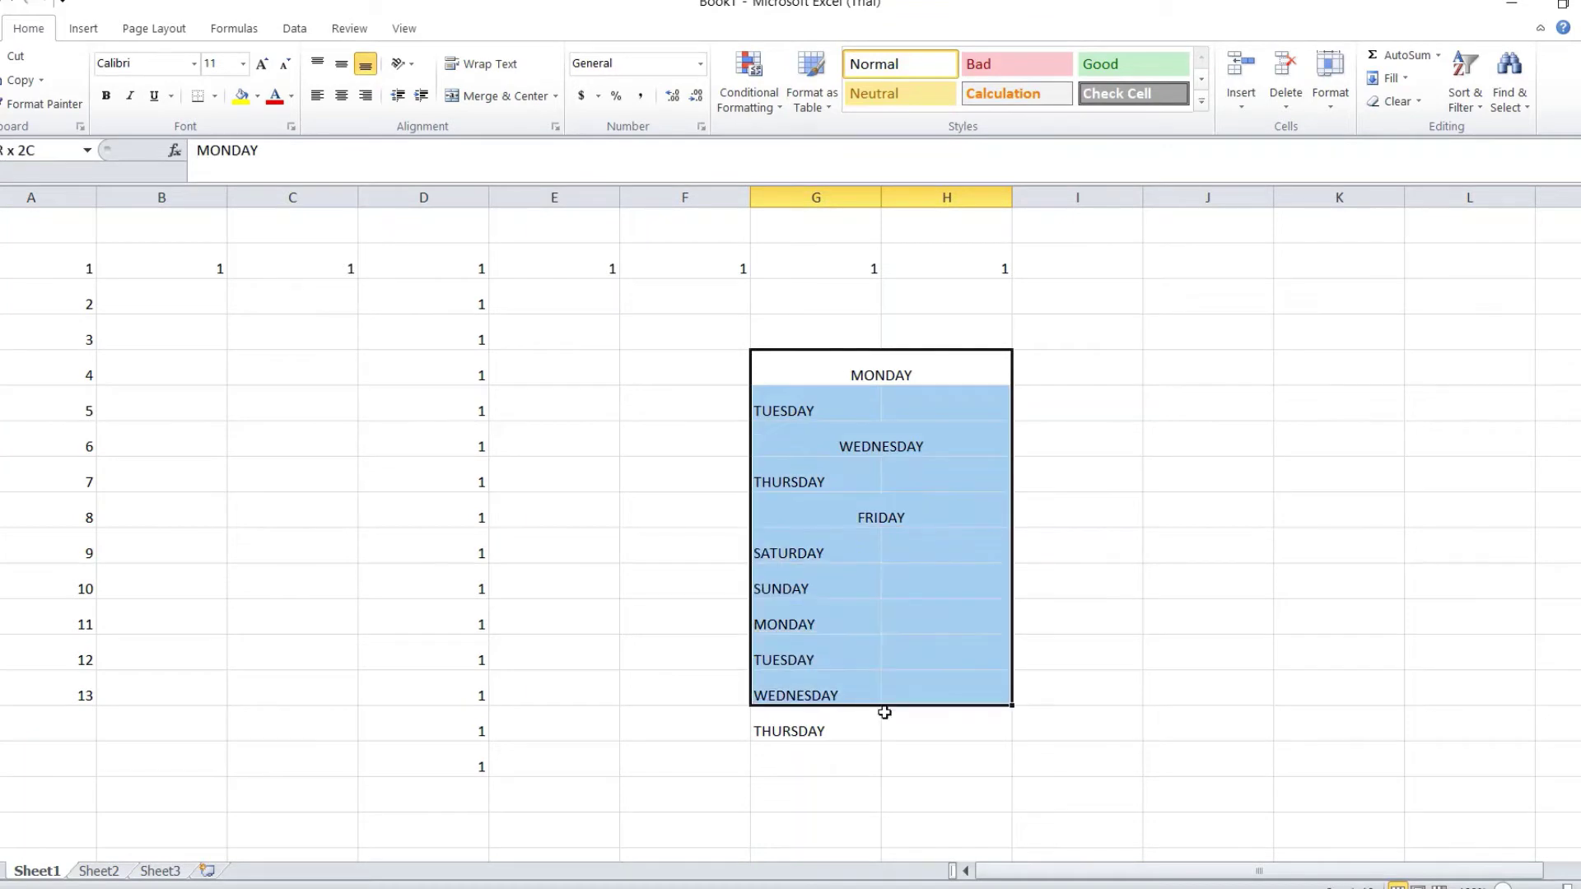
left_click(213, 97)
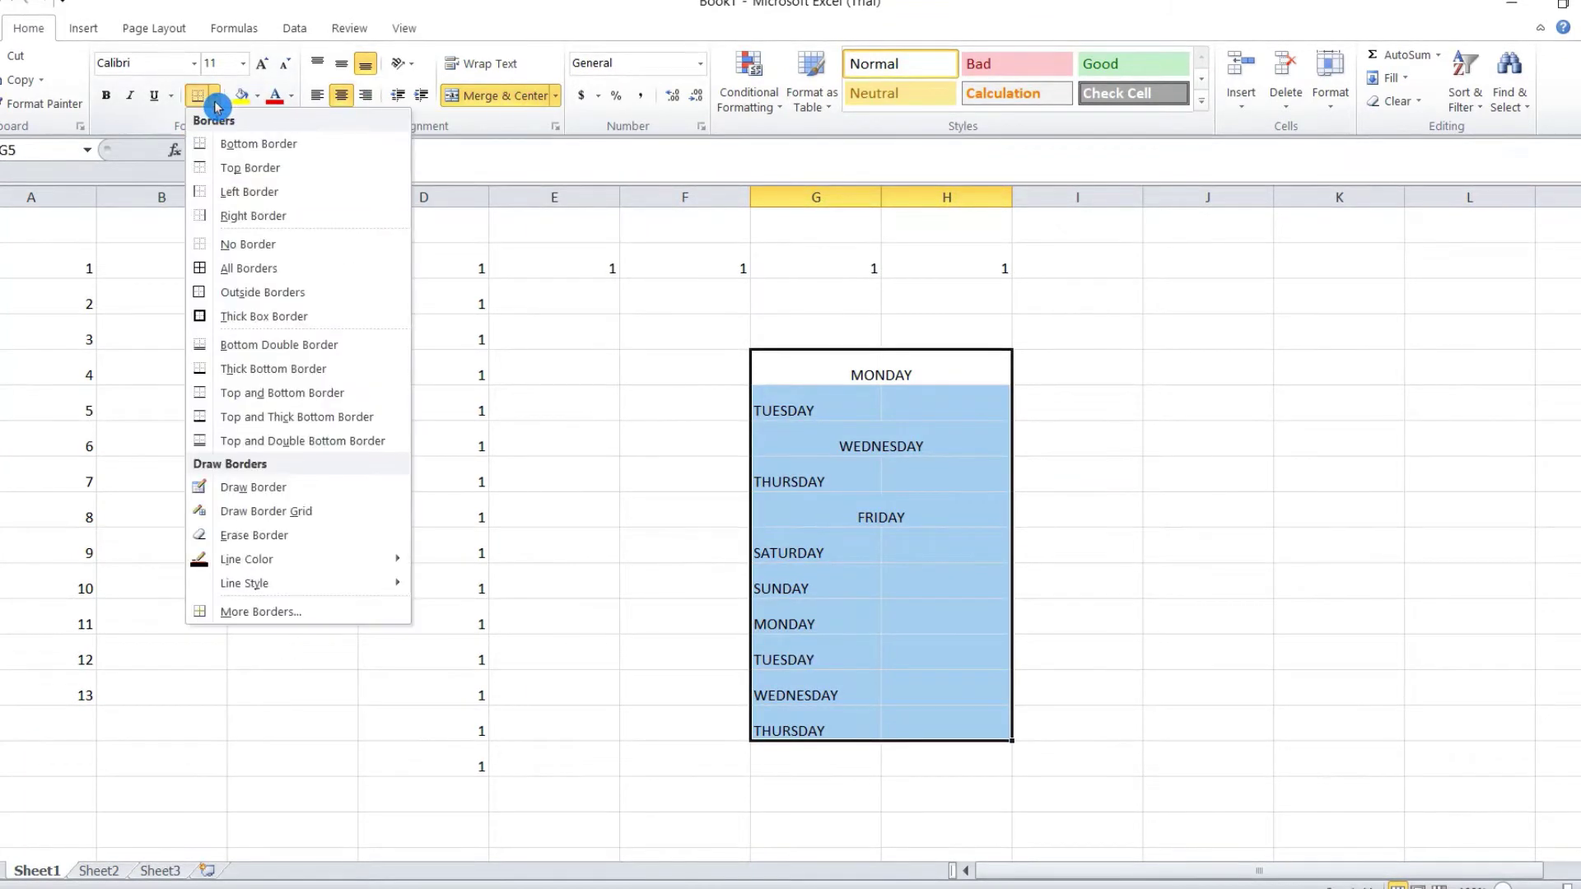
left_click(253, 268)
left_click(1157, 533)
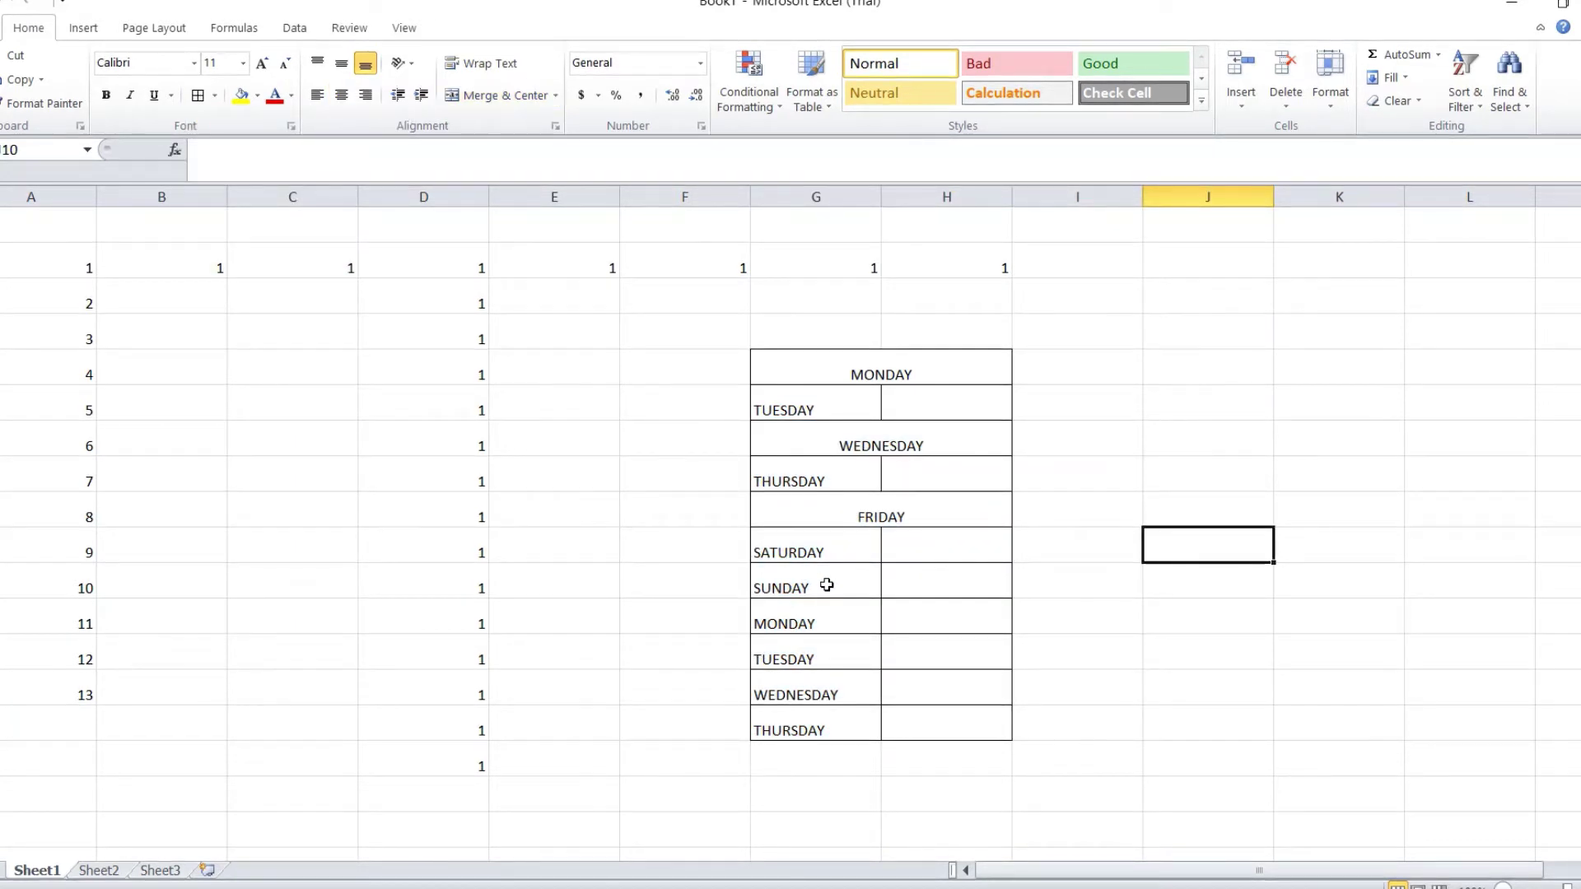
Merge and center SUNDAY across columns G and H.
left_click_drag(827, 585, 968, 592)
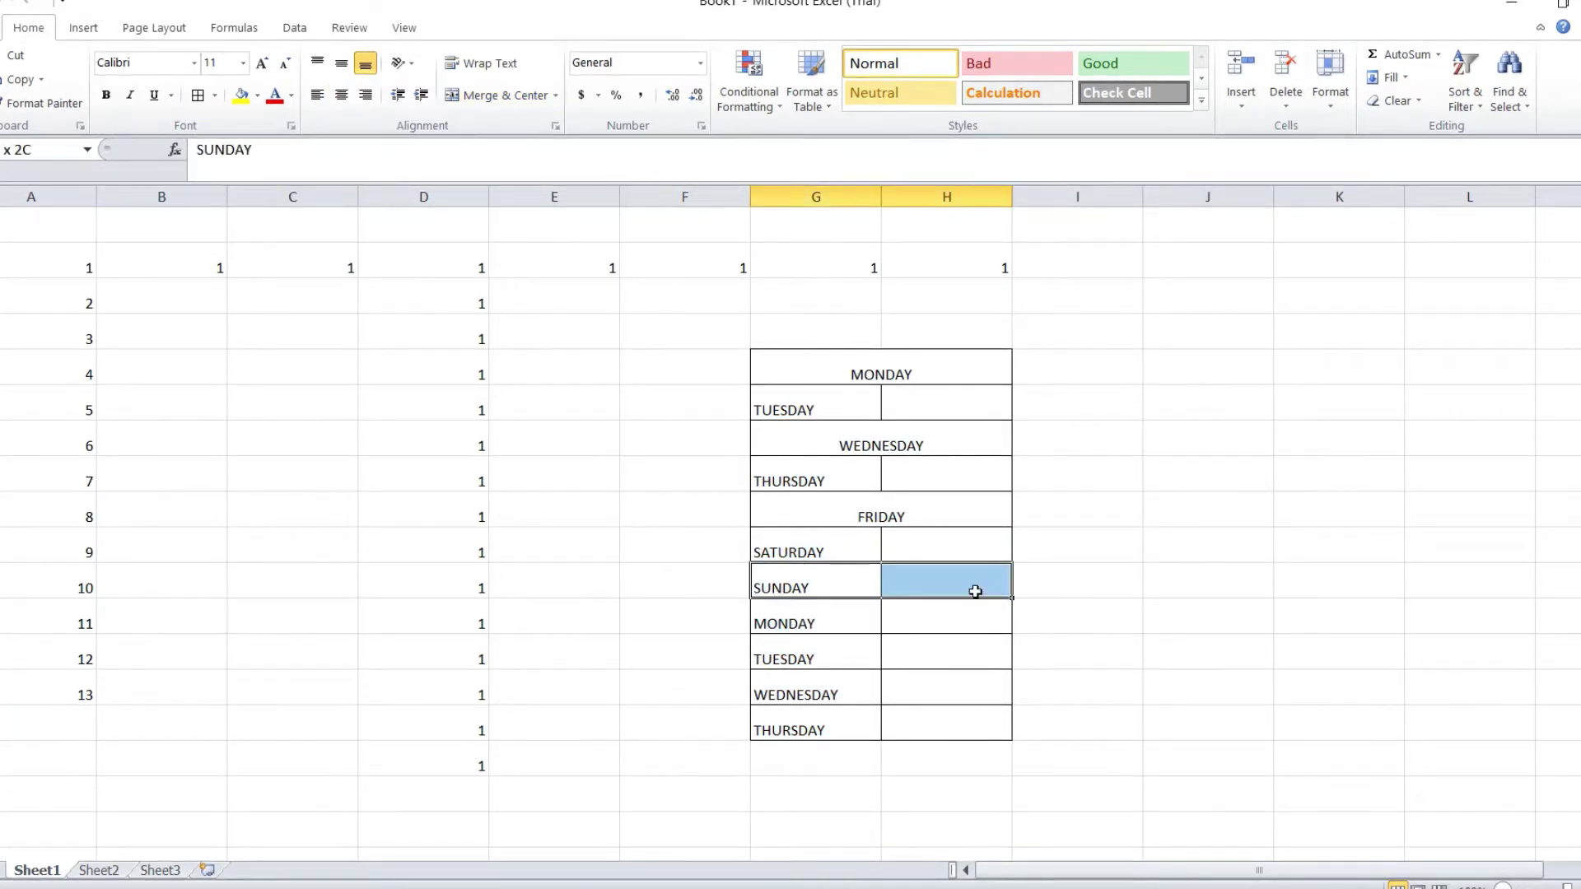
left_click(468, 95)
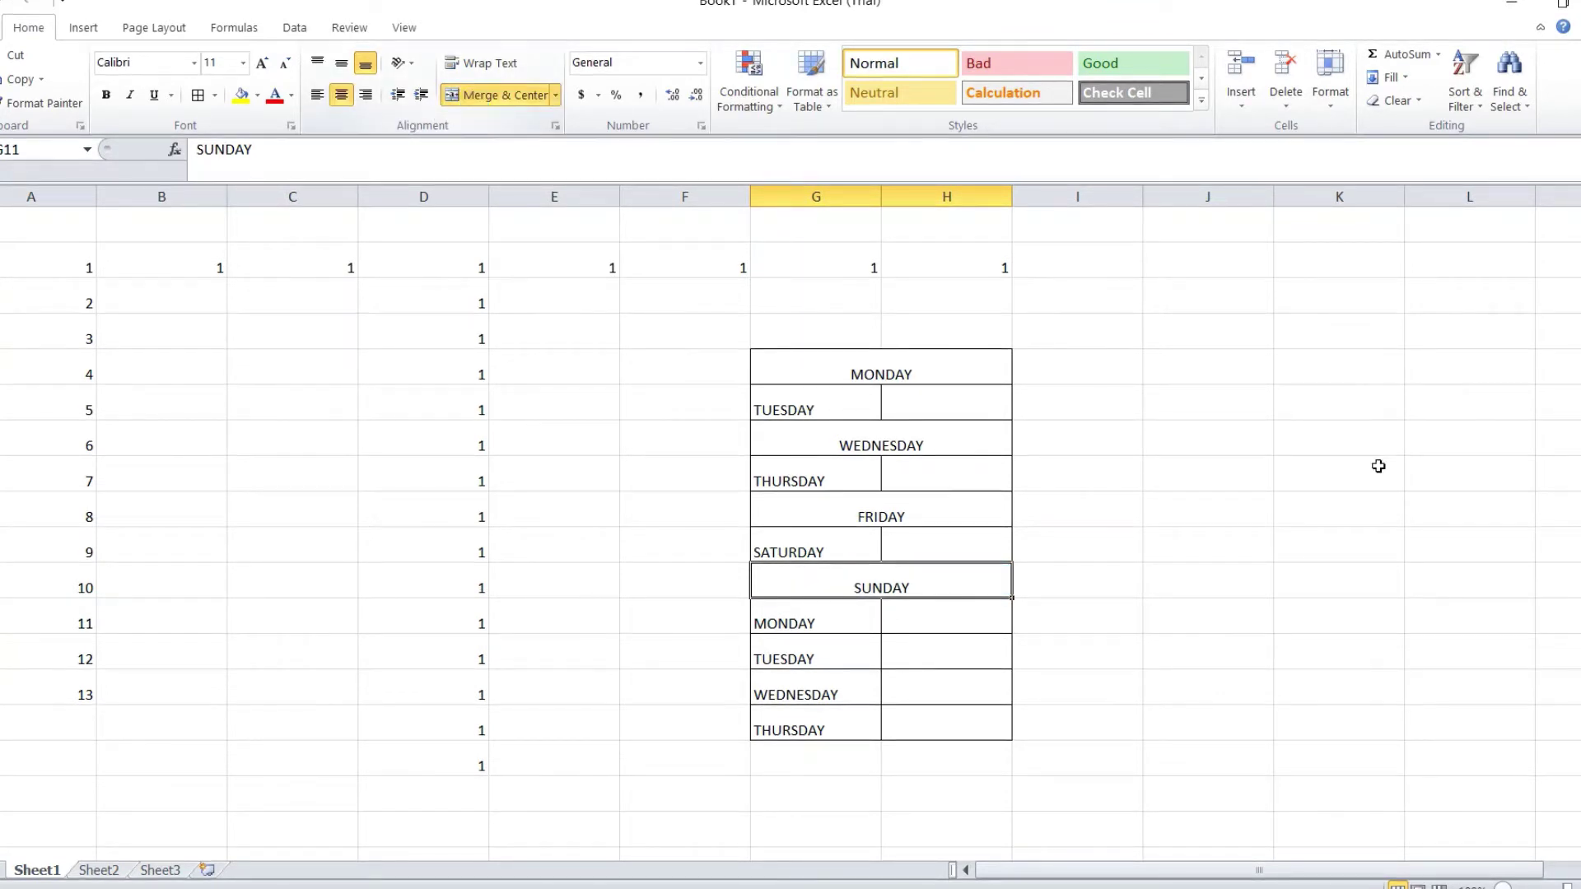
left_click(1376, 466)
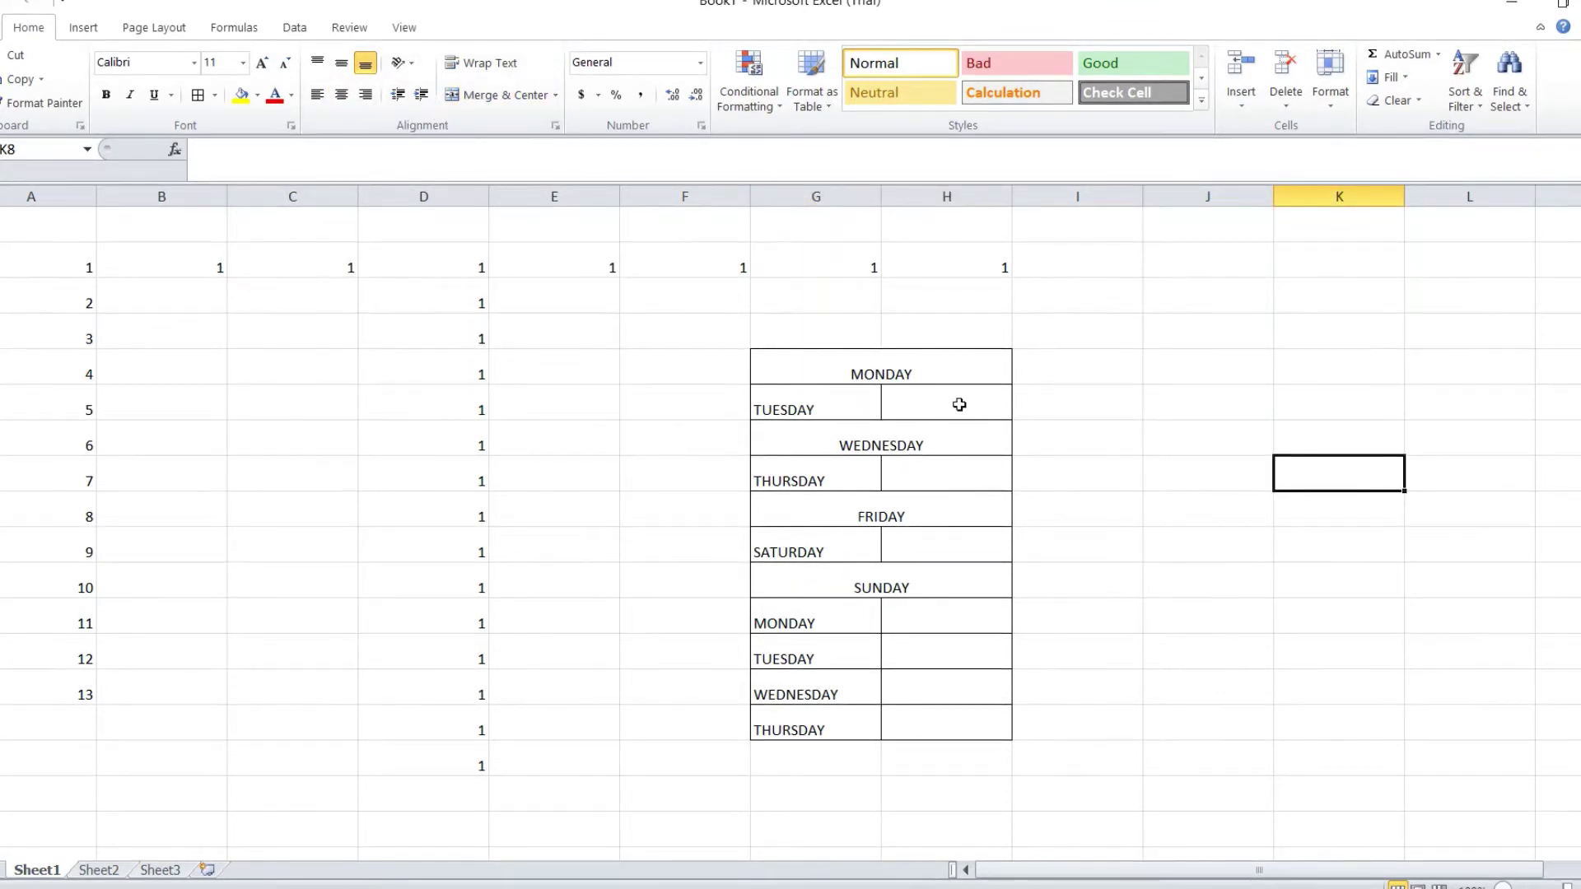
left_click(922, 366)
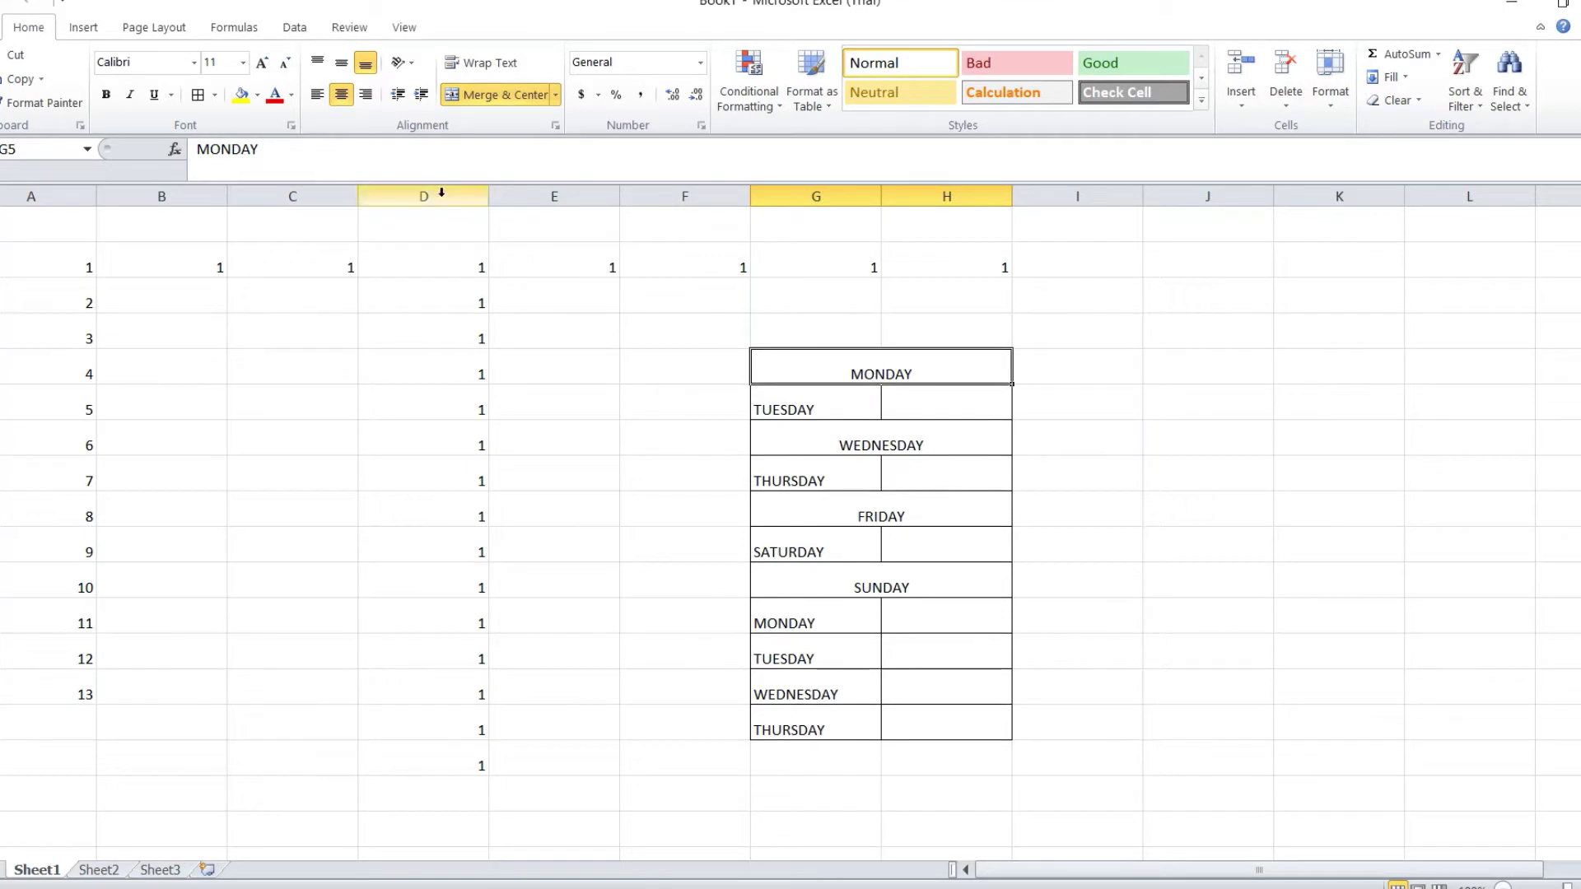
Give the merged MONDAY cell a light green fill and red font colour.
left_click(258, 93)
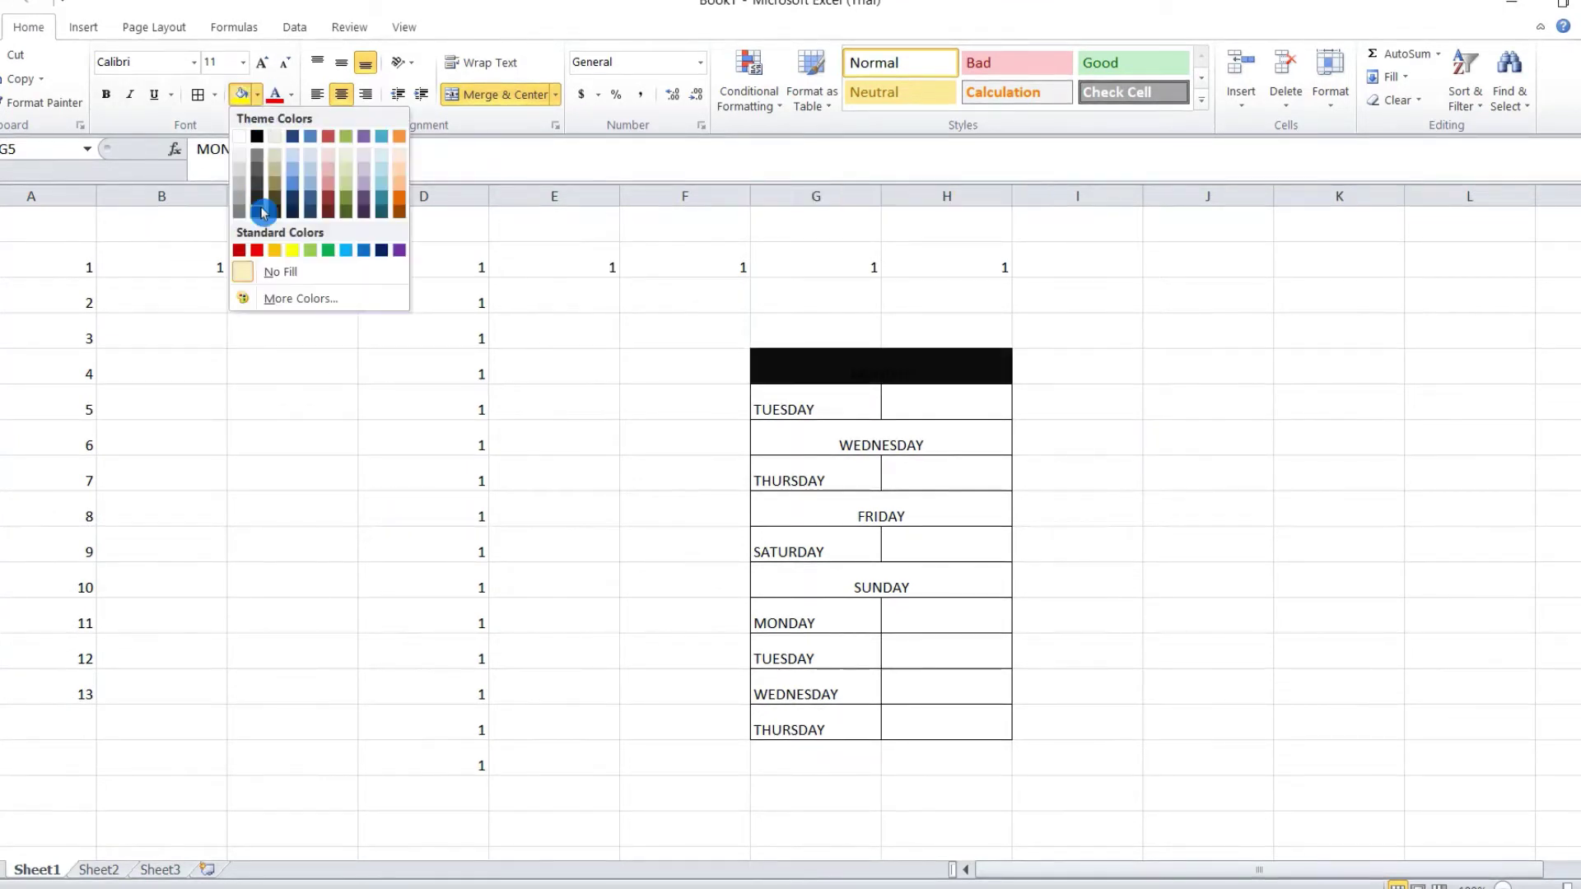
left_click(346, 167)
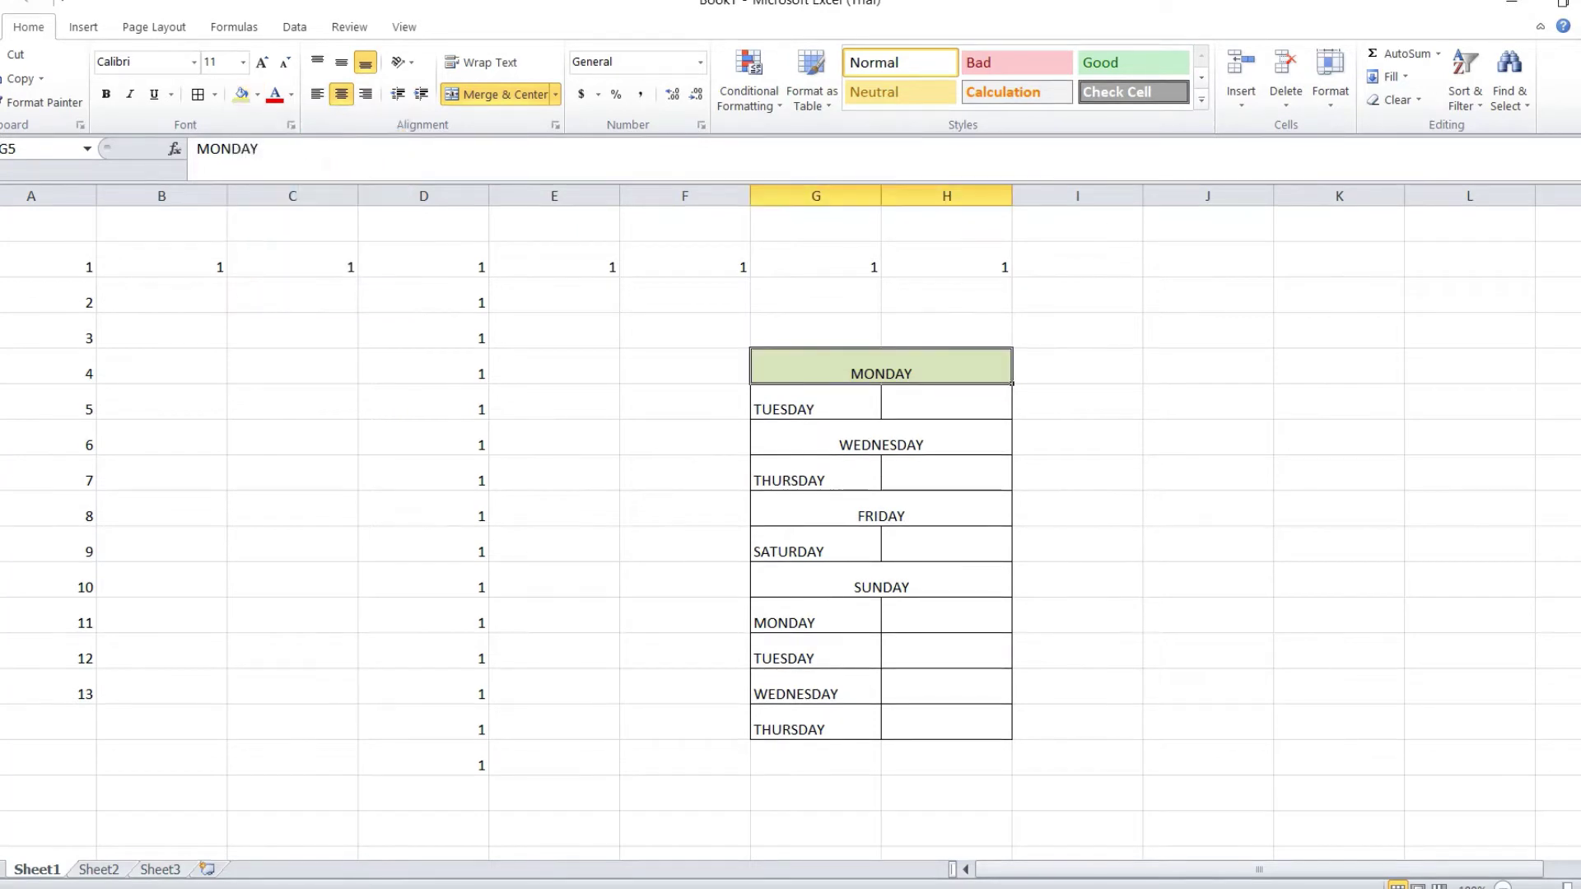
left_click(275, 93)
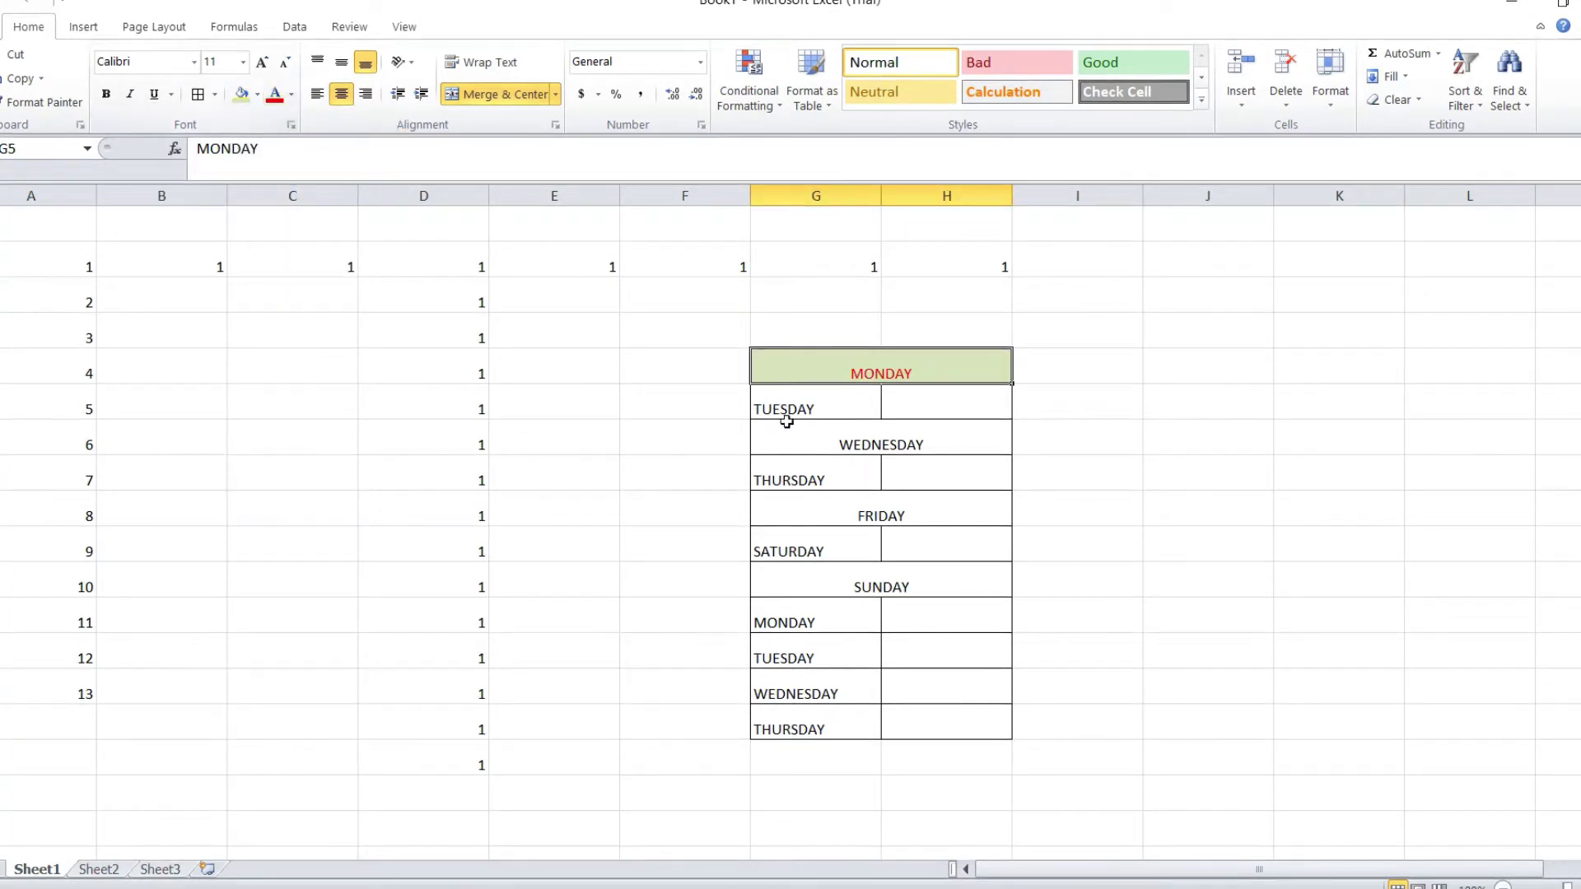
Make WEDNESDAY bold, then switch to Sheet2.
left_click(832, 449)
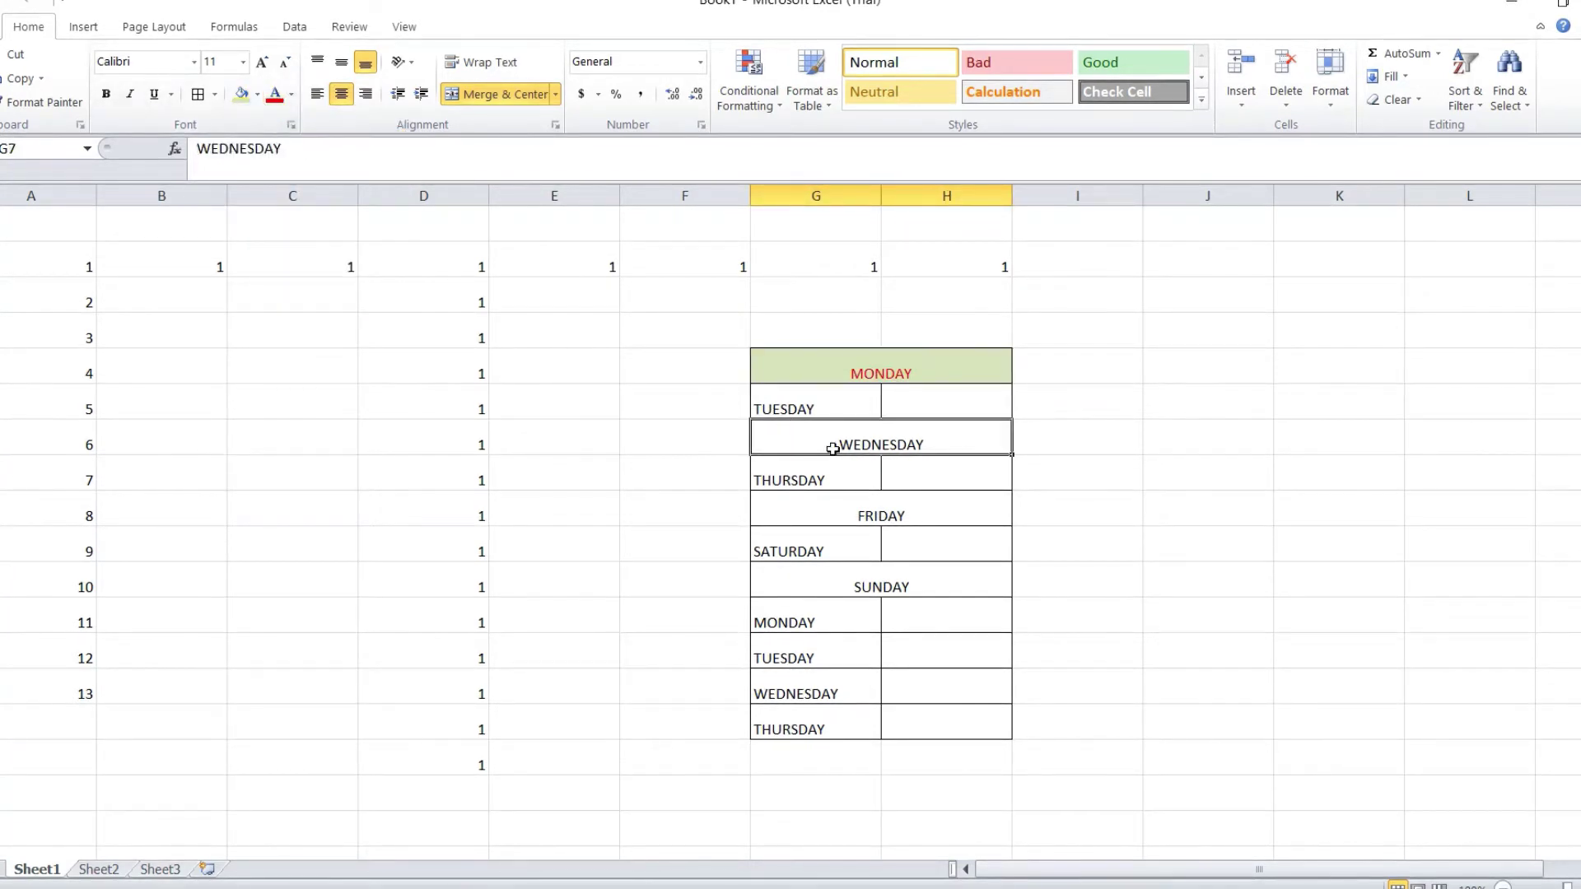
left_click(112, 95)
left_click(1016, 619)
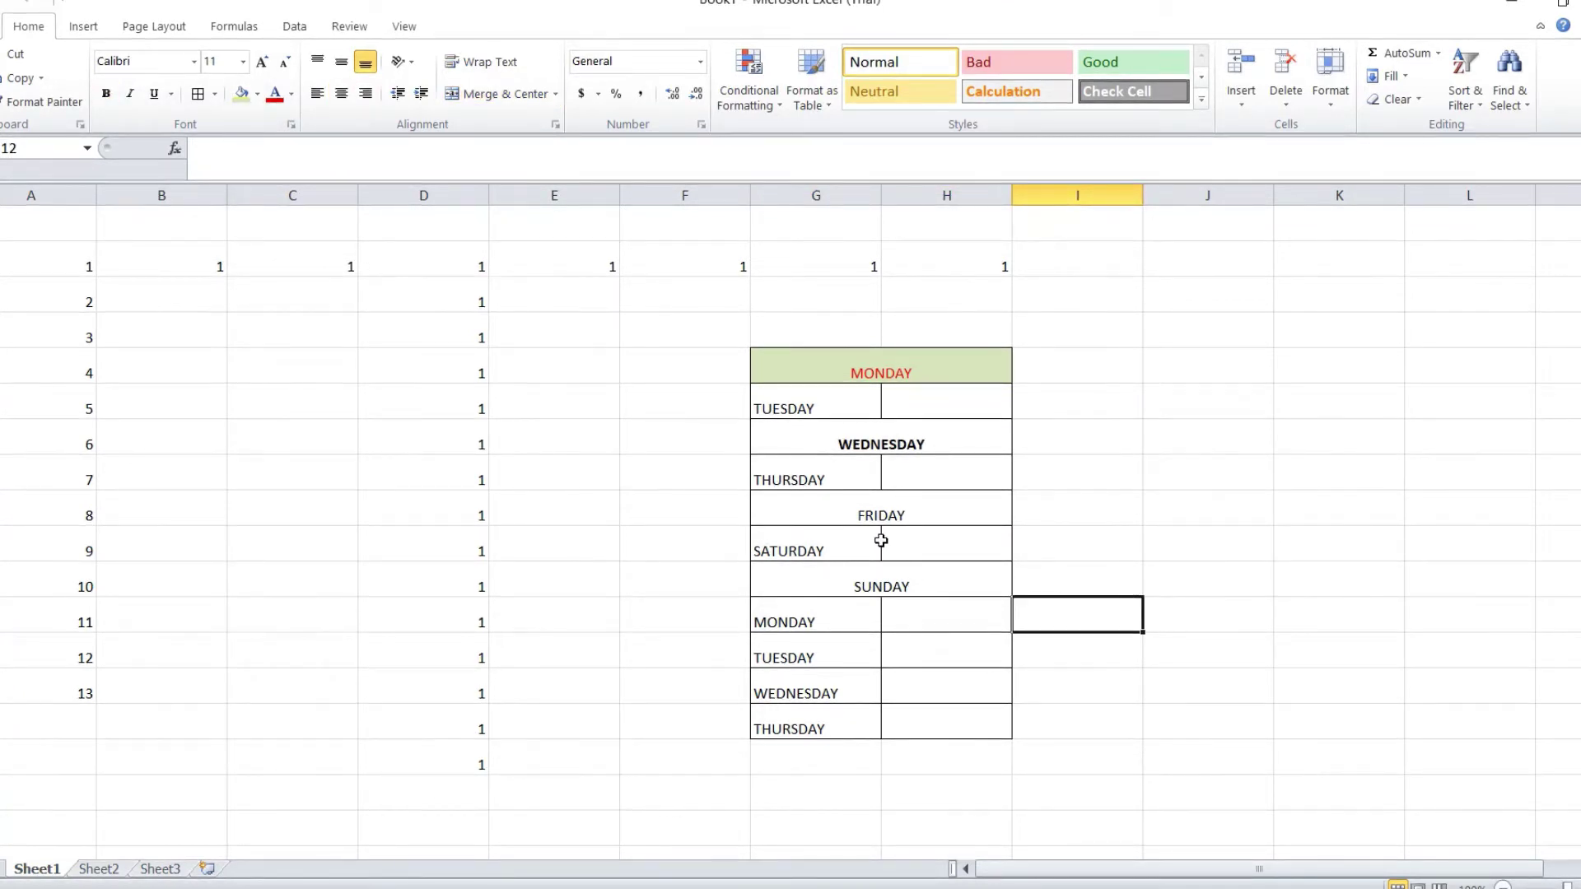
left_click(485, 64)
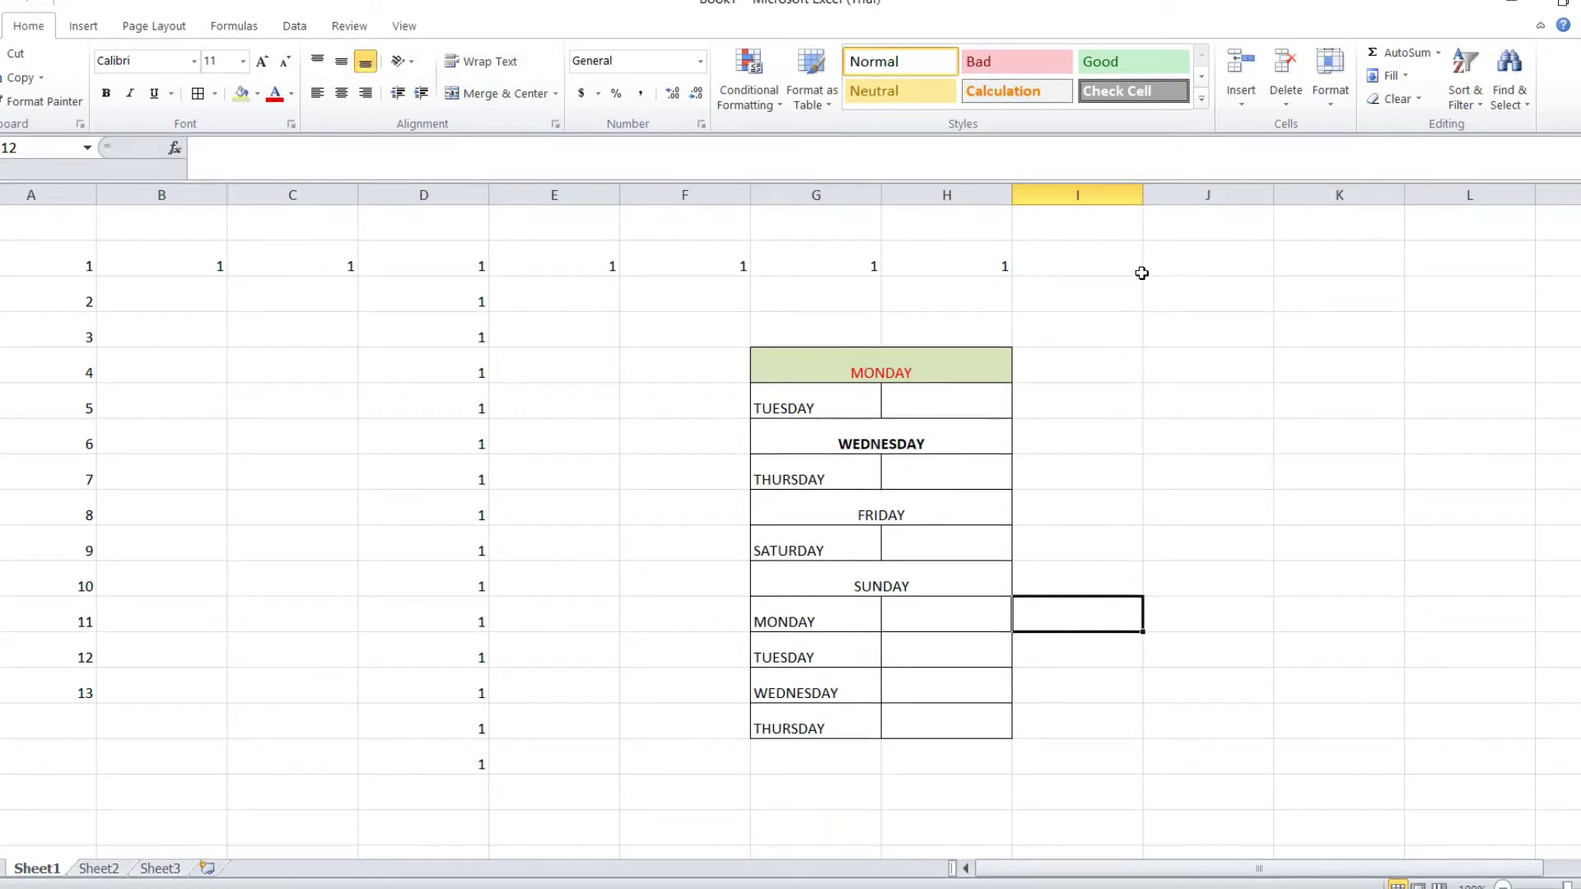
left_click(93, 873)
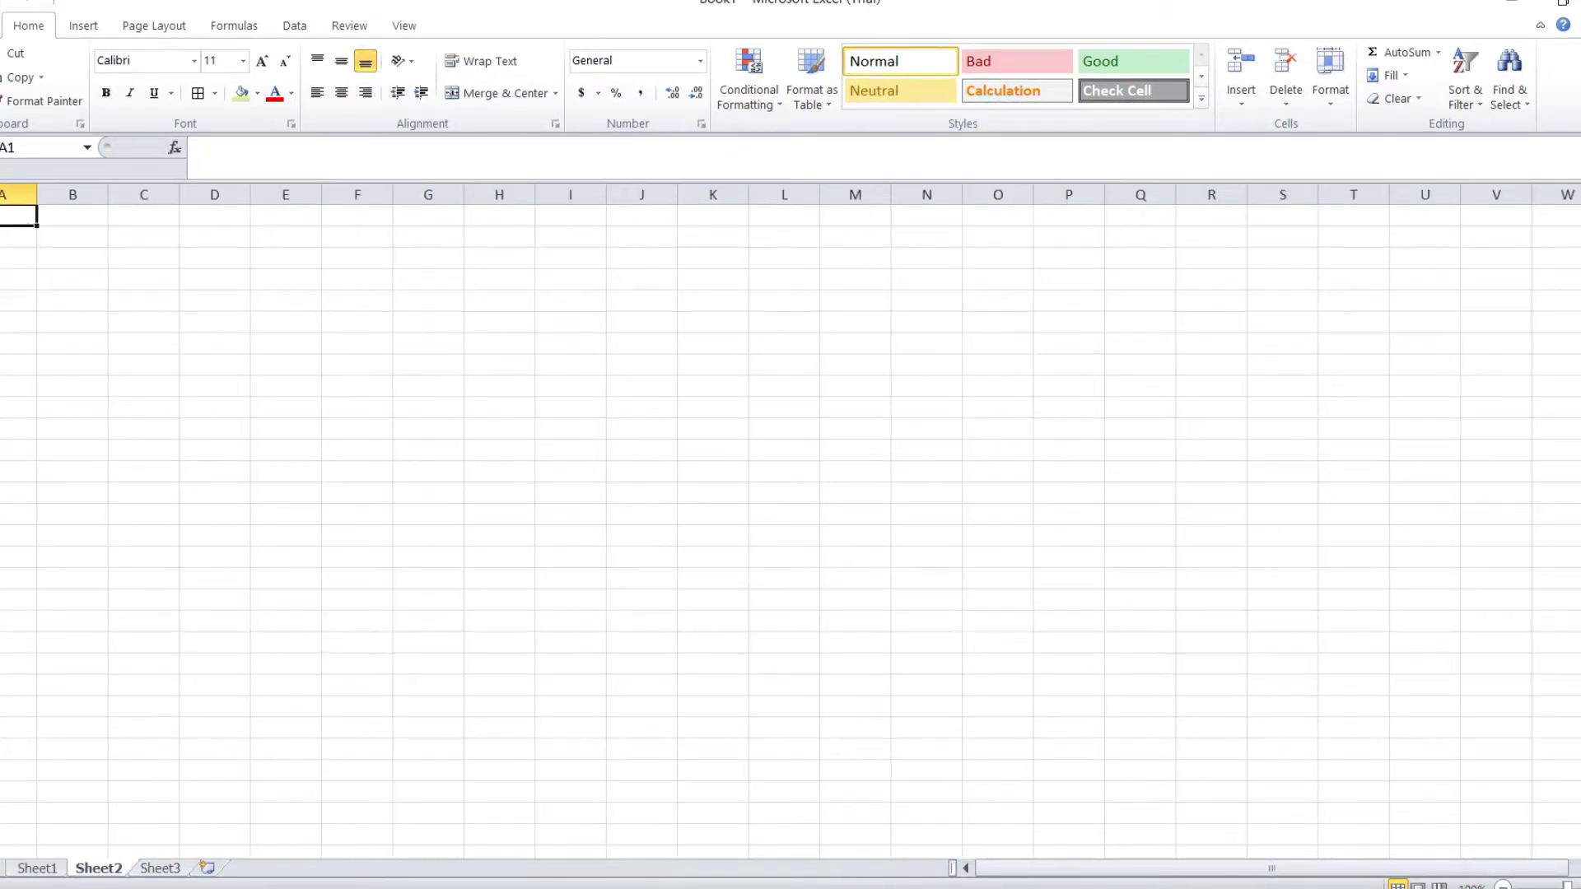
Resize Sheet2's rows and columns, enter SUNDAY in A1, make row 1 taller and narrow column A.
key("ctrl+a")
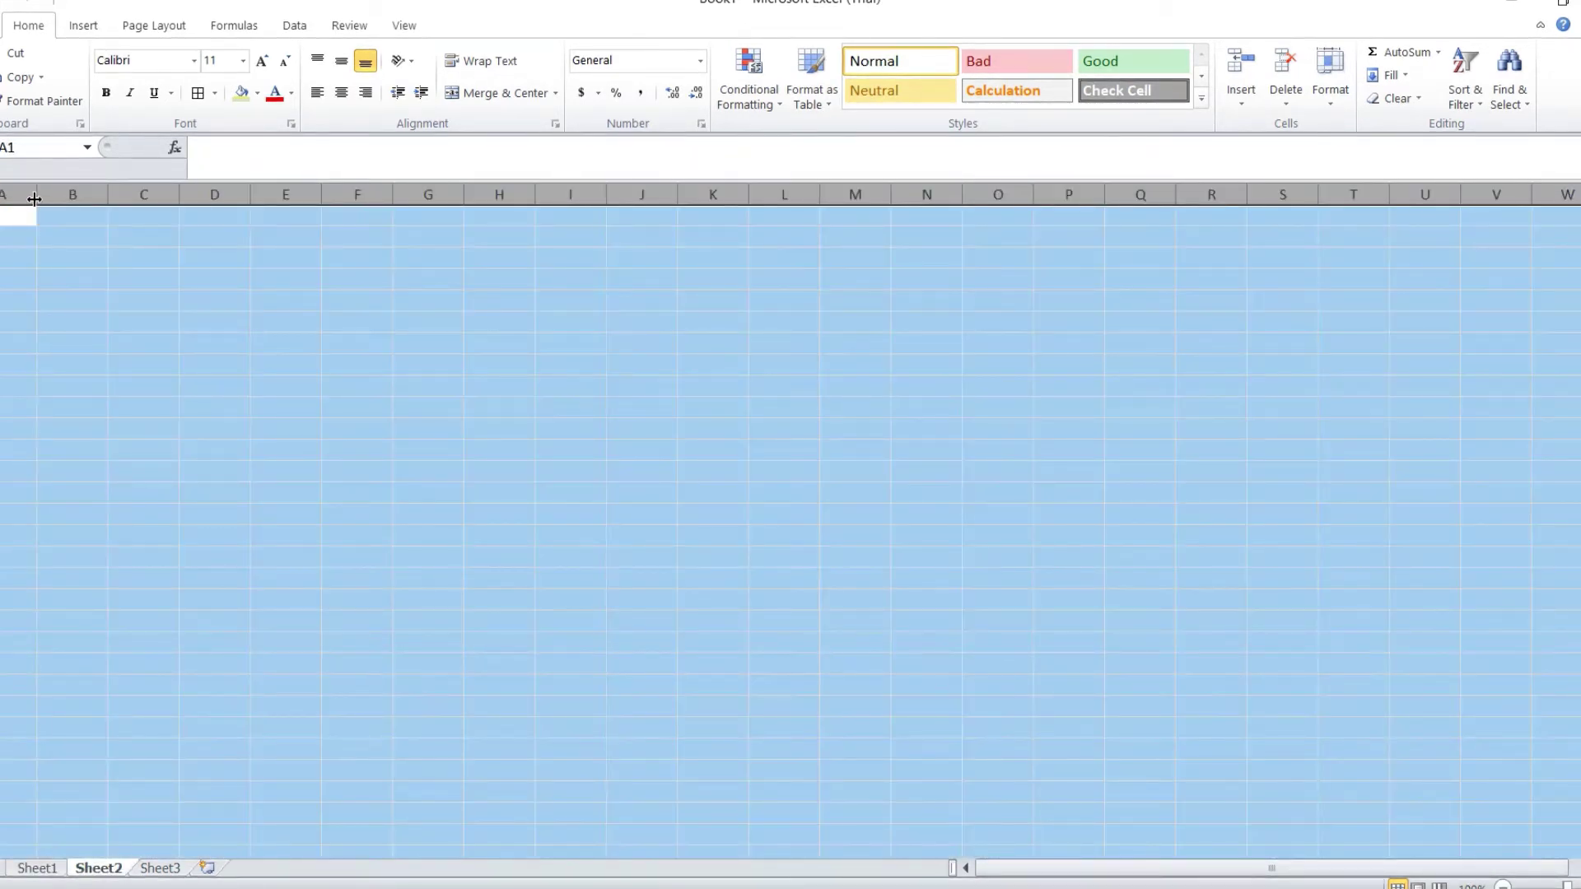
mouse_move(37, 195)
left_mouse_down()
mouse_move(51, 194)
mouse_move(2, 237)
left_mouse_up()
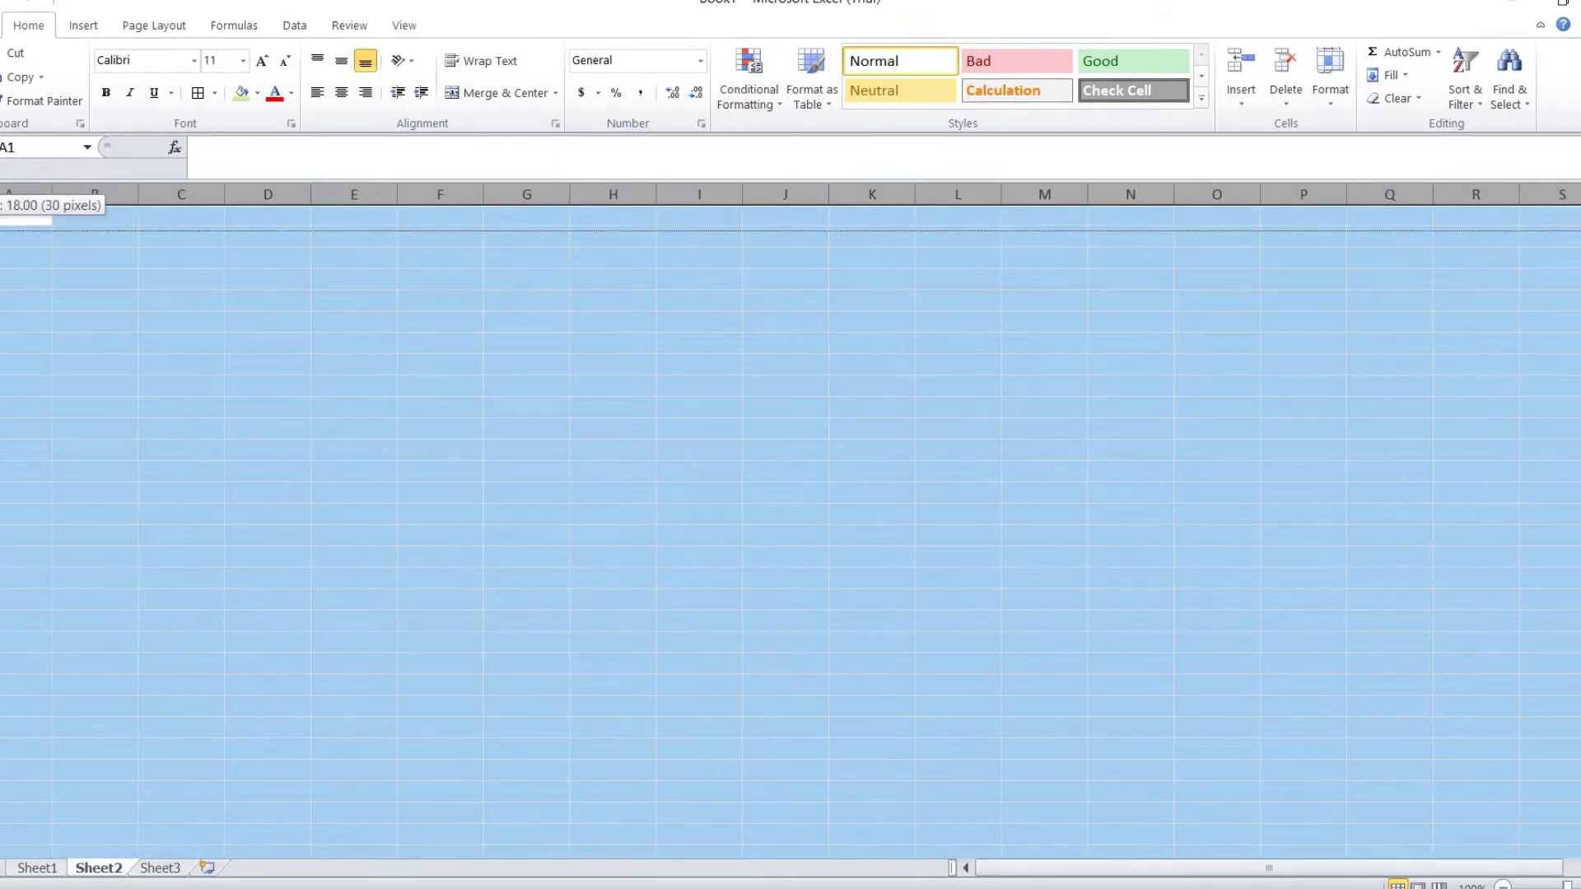
left_click(25, 317)
left_click(14, 230)
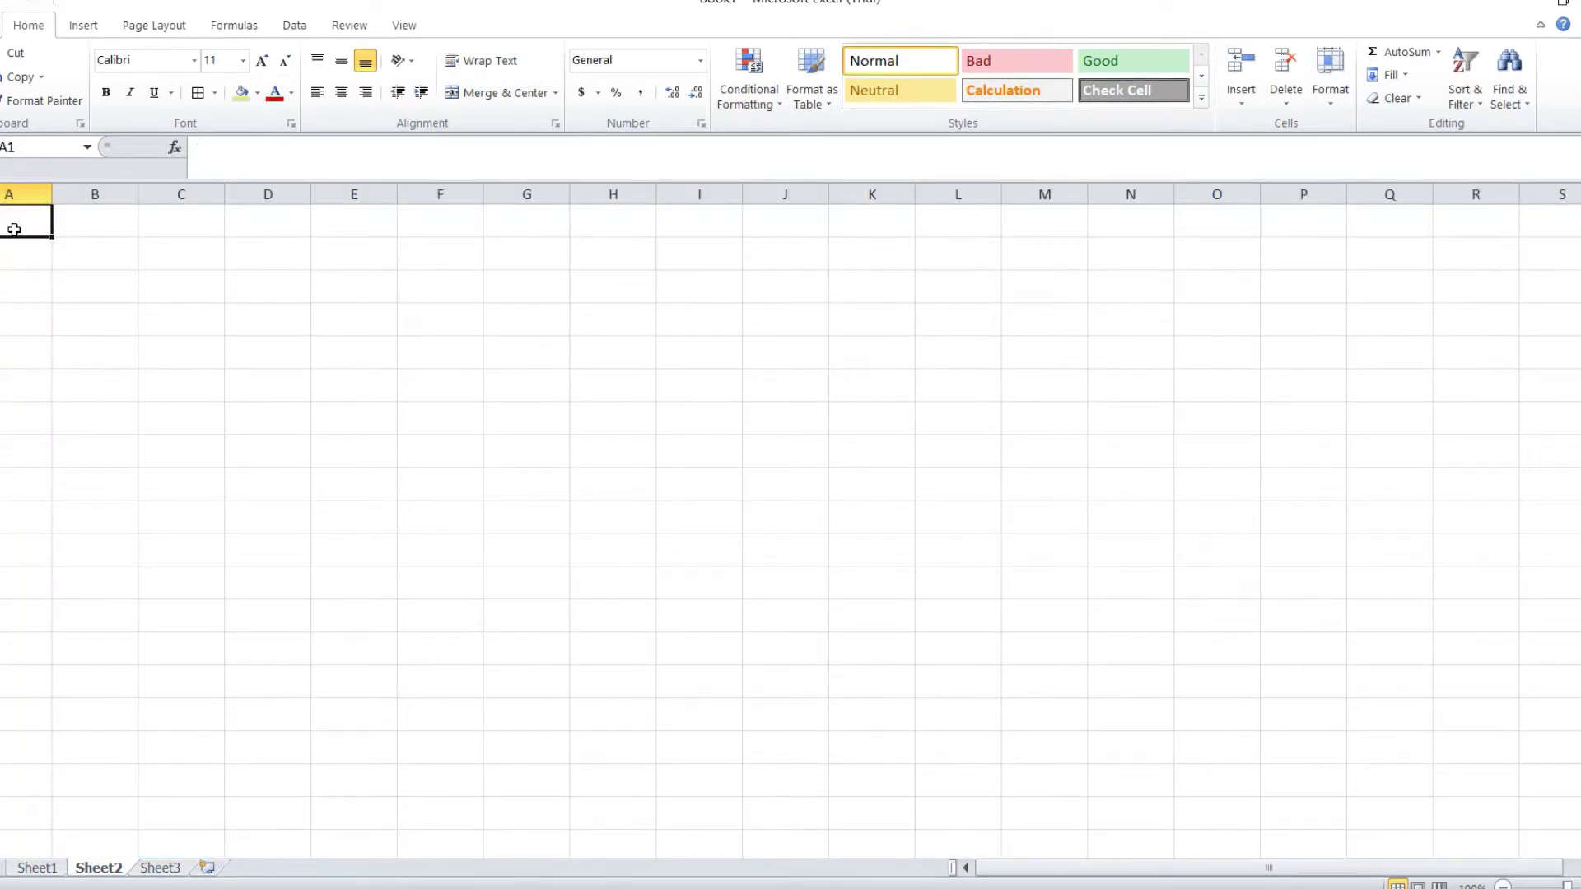
type("SUNDAY")
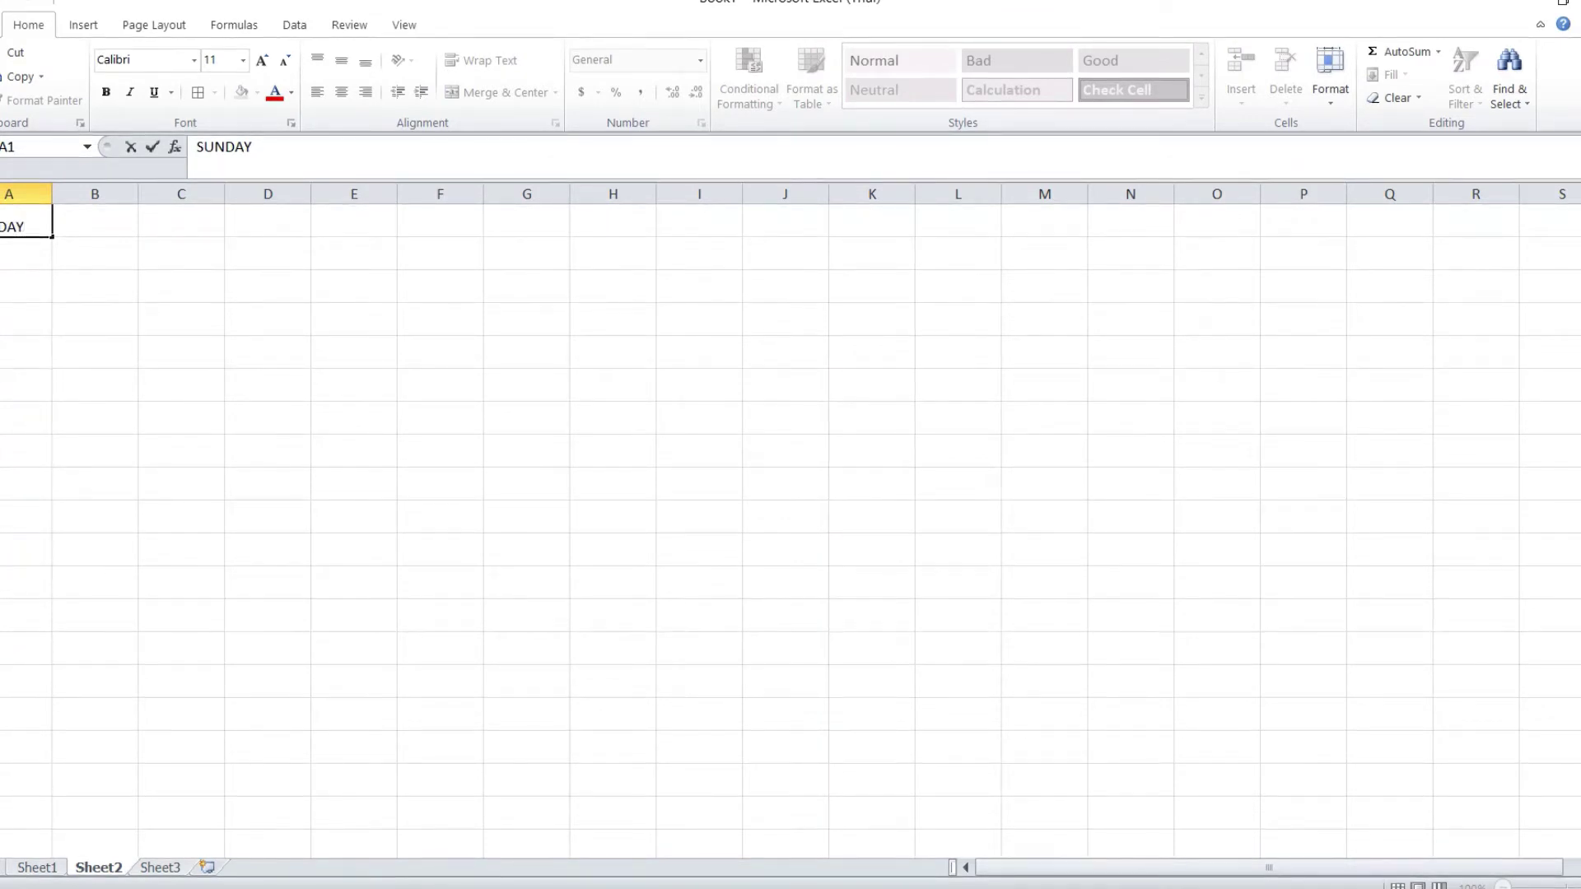
key("Return")
key("shift+space")
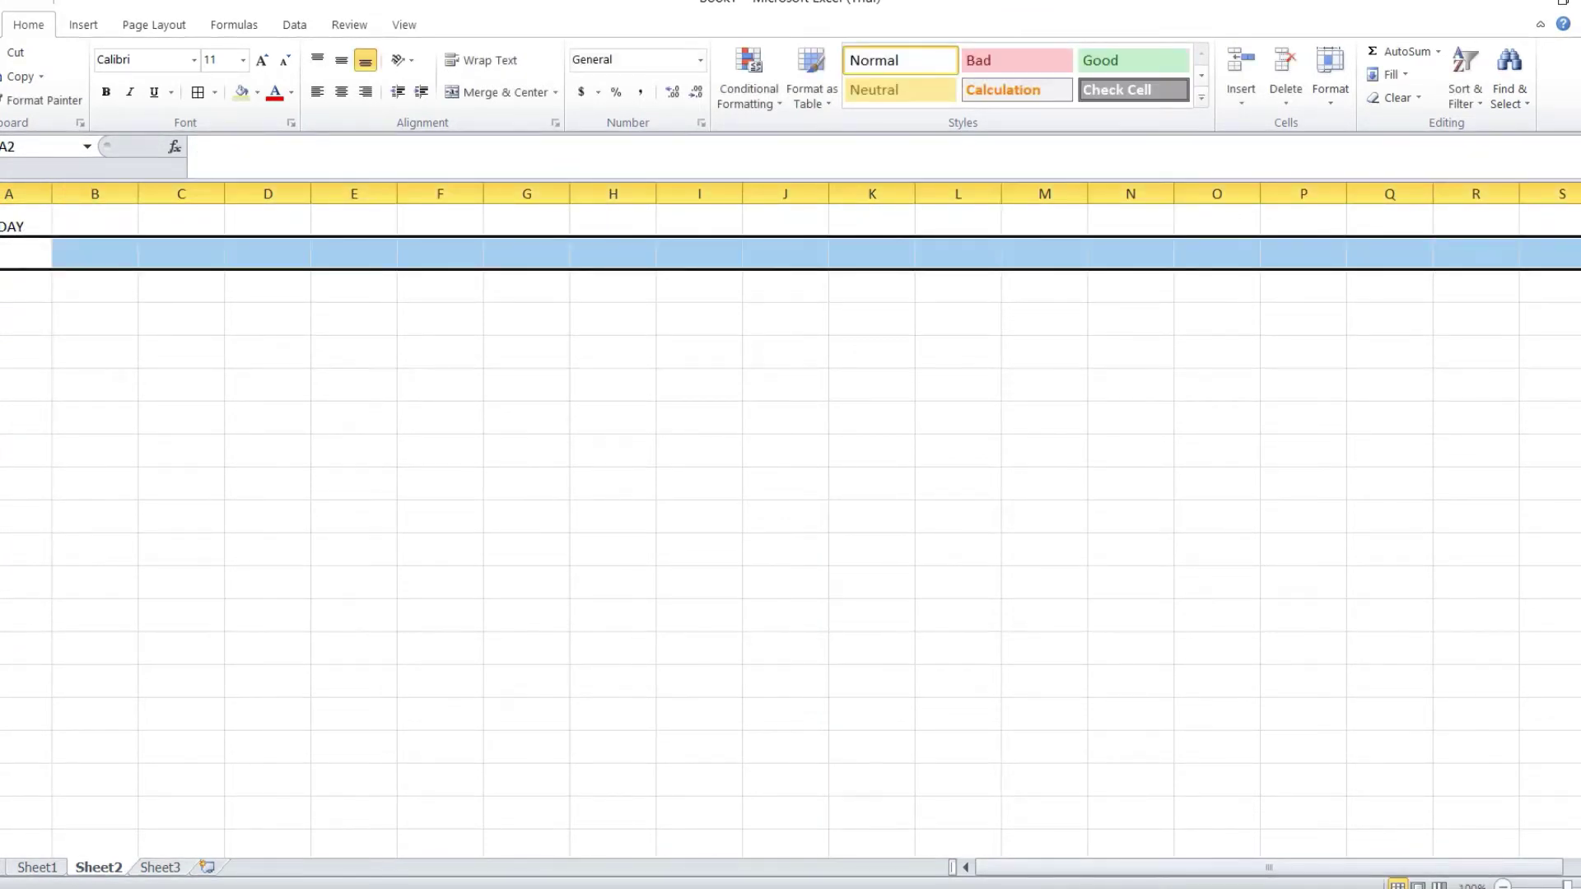
left_click_drag(2, 237, 2, 264)
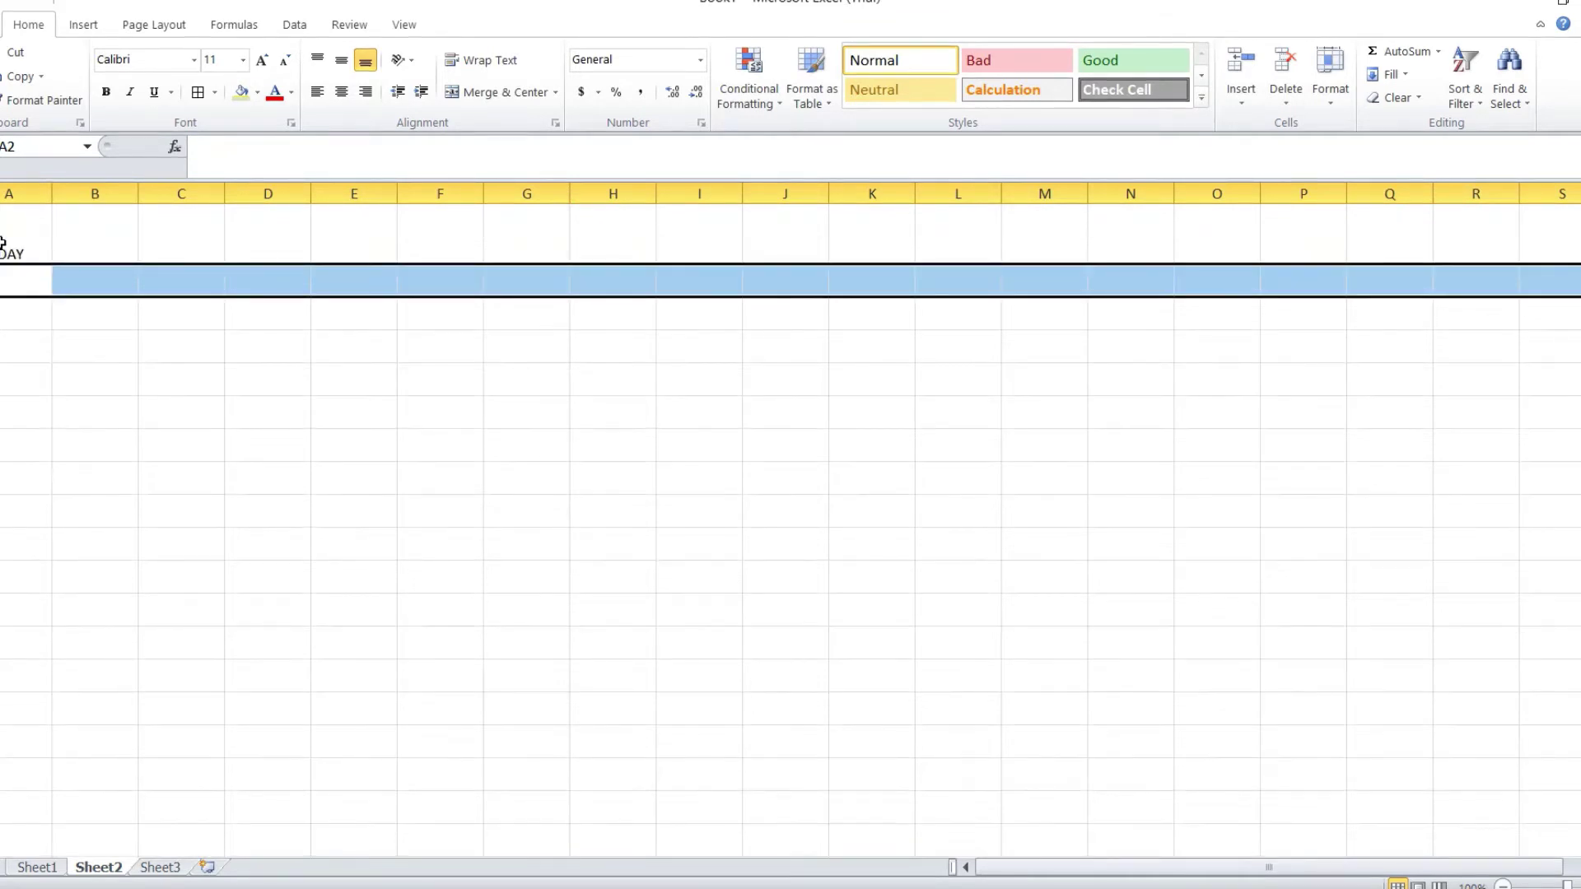
left_click_drag(23, 203, 16, 203)
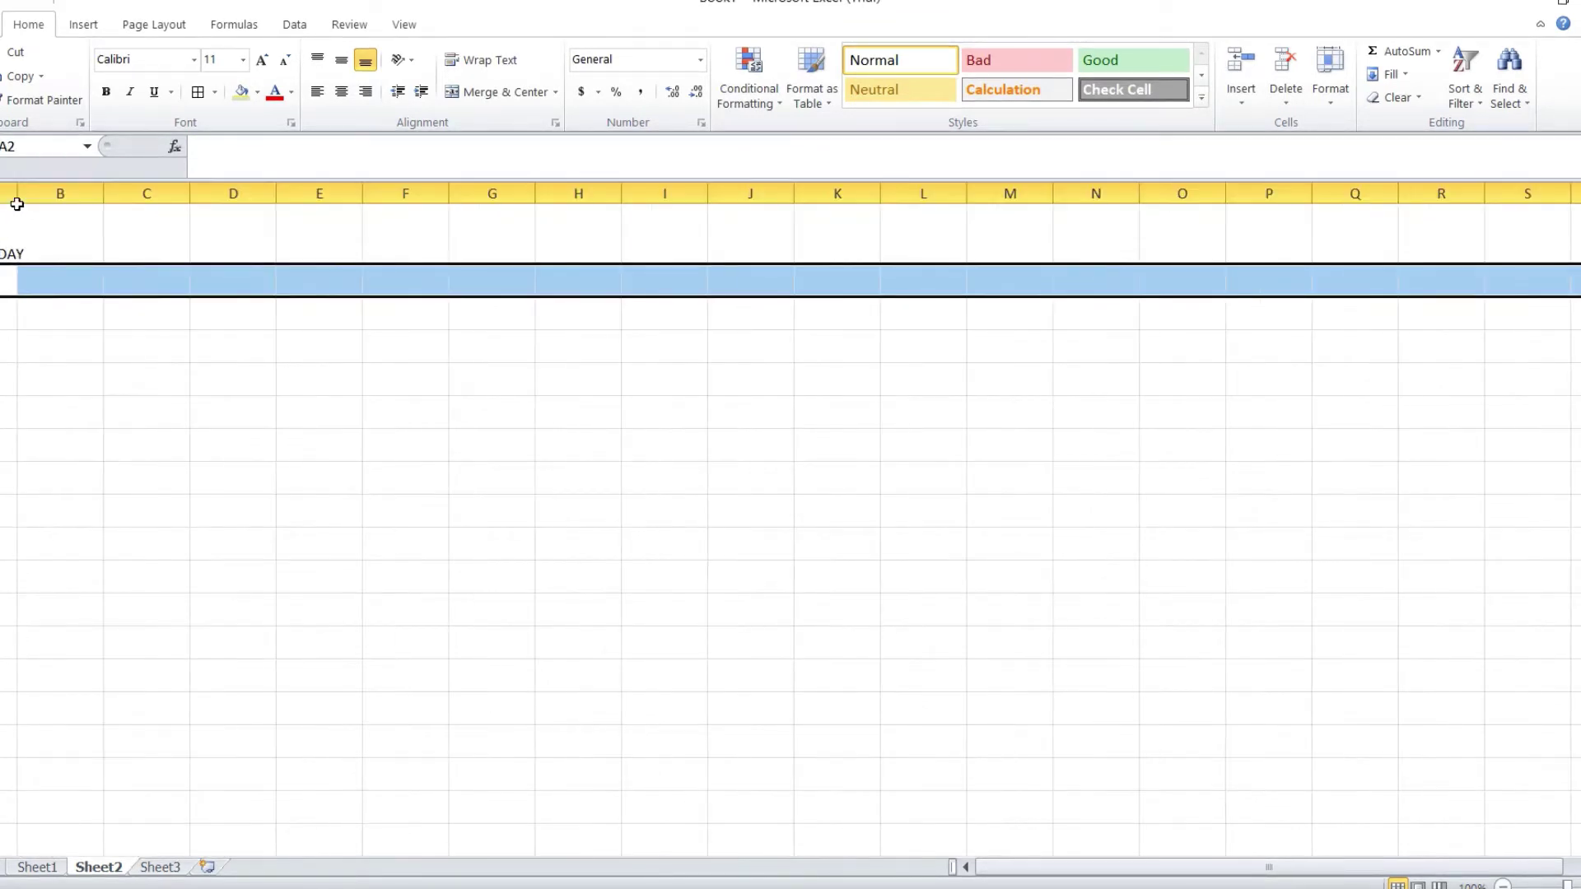
left_click(57, 339)
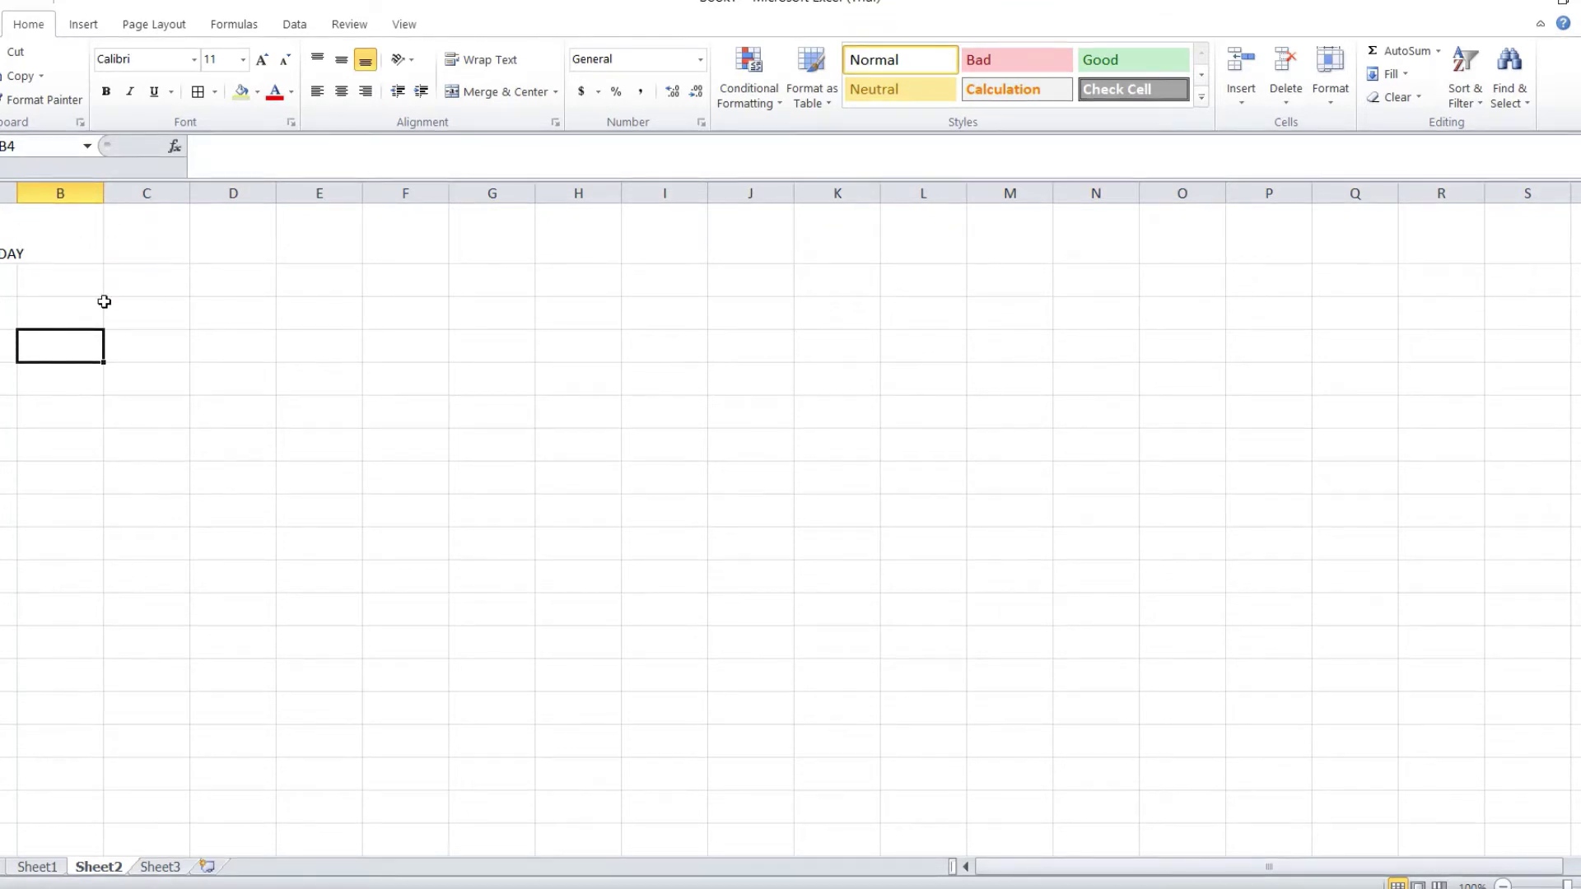
Turn on Wrap Text for SUNDAY in A1 and widen column A slightly.
left_click(8, 247)
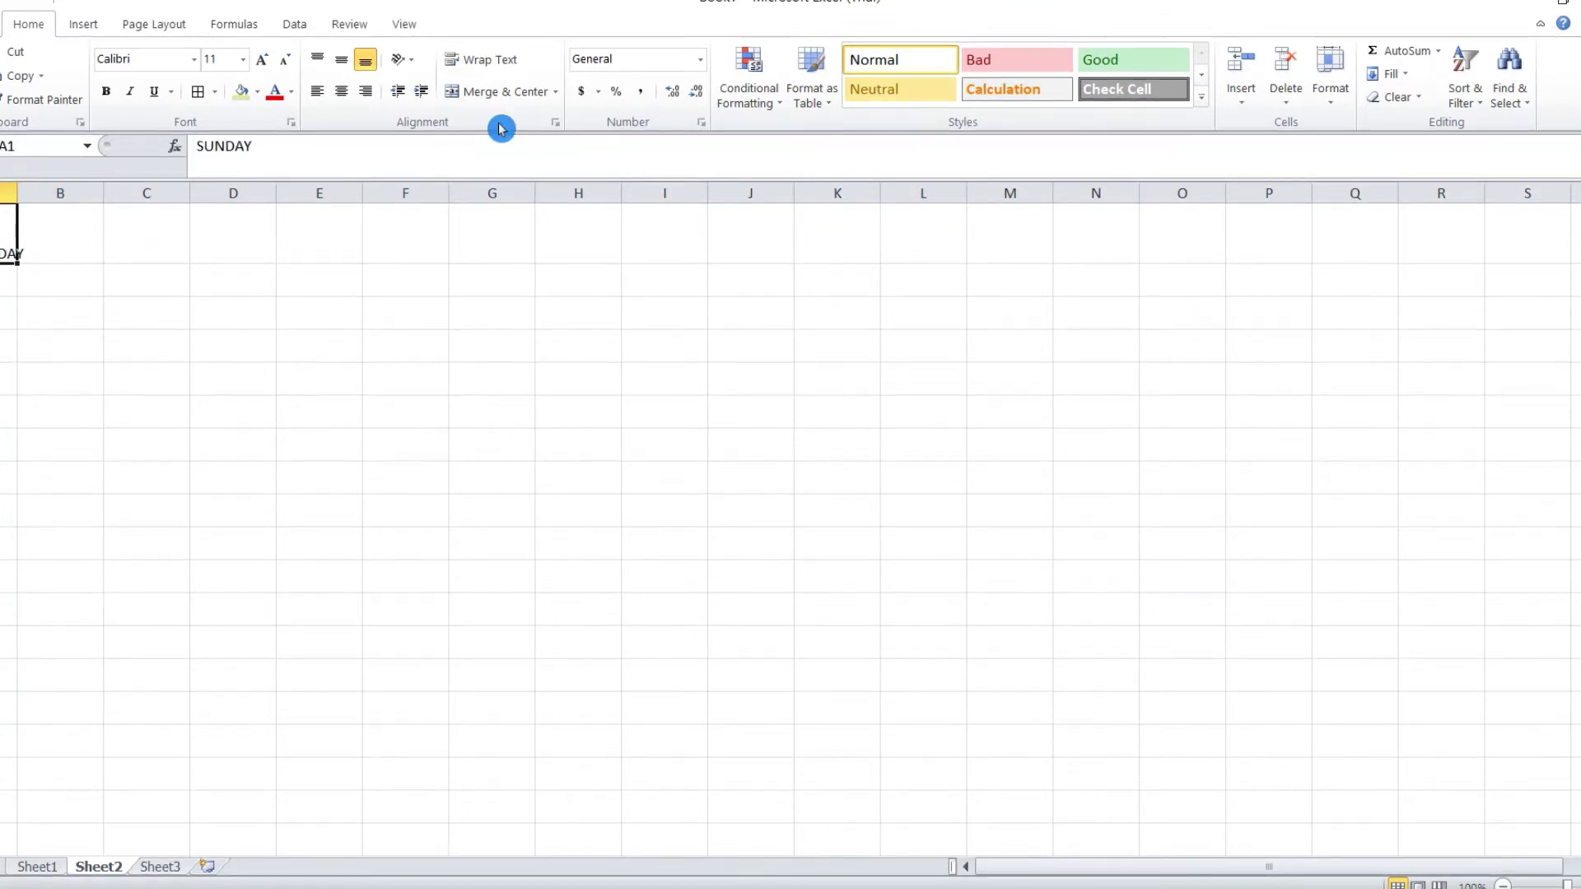
left_click(501, 64)
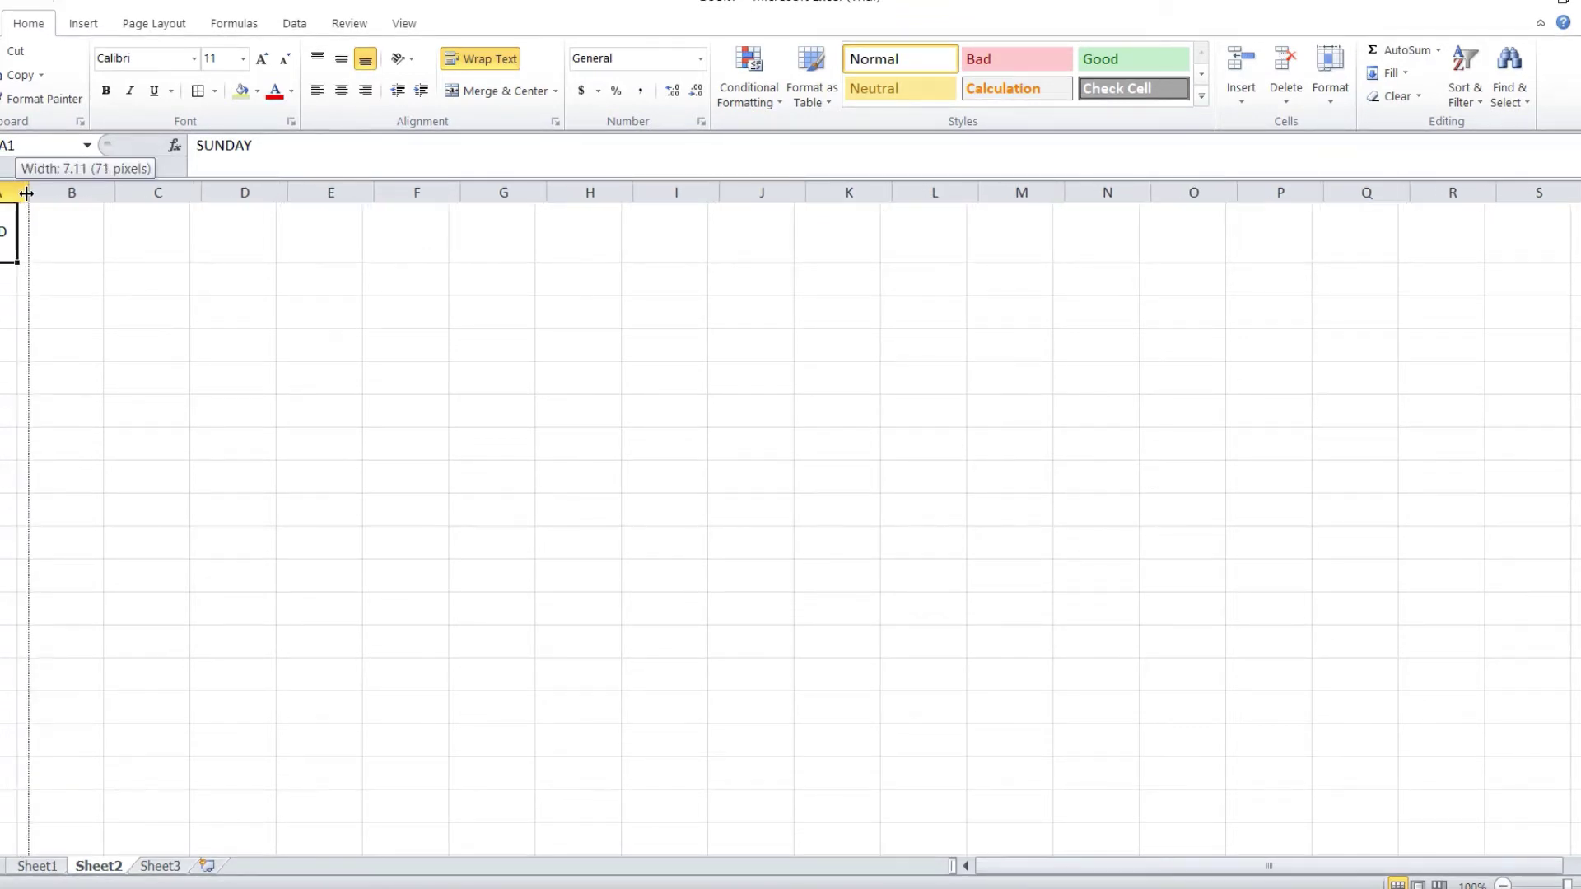
left_click_drag(15, 191, 26, 193)
left_click(72, 192)
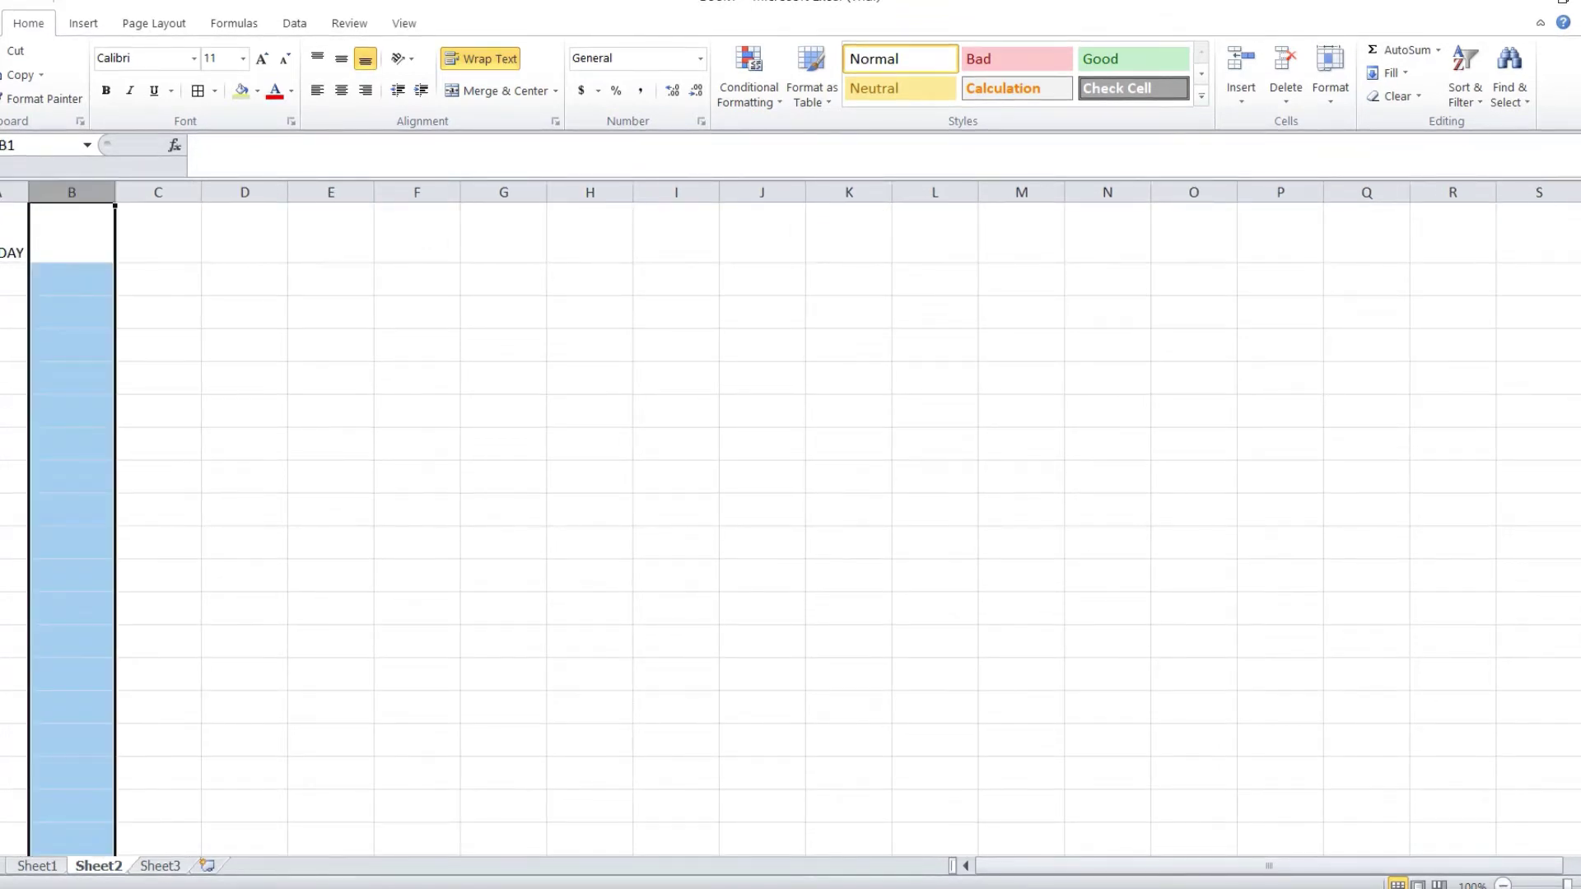
left_click(234, 402)
key("ctrl+Home")
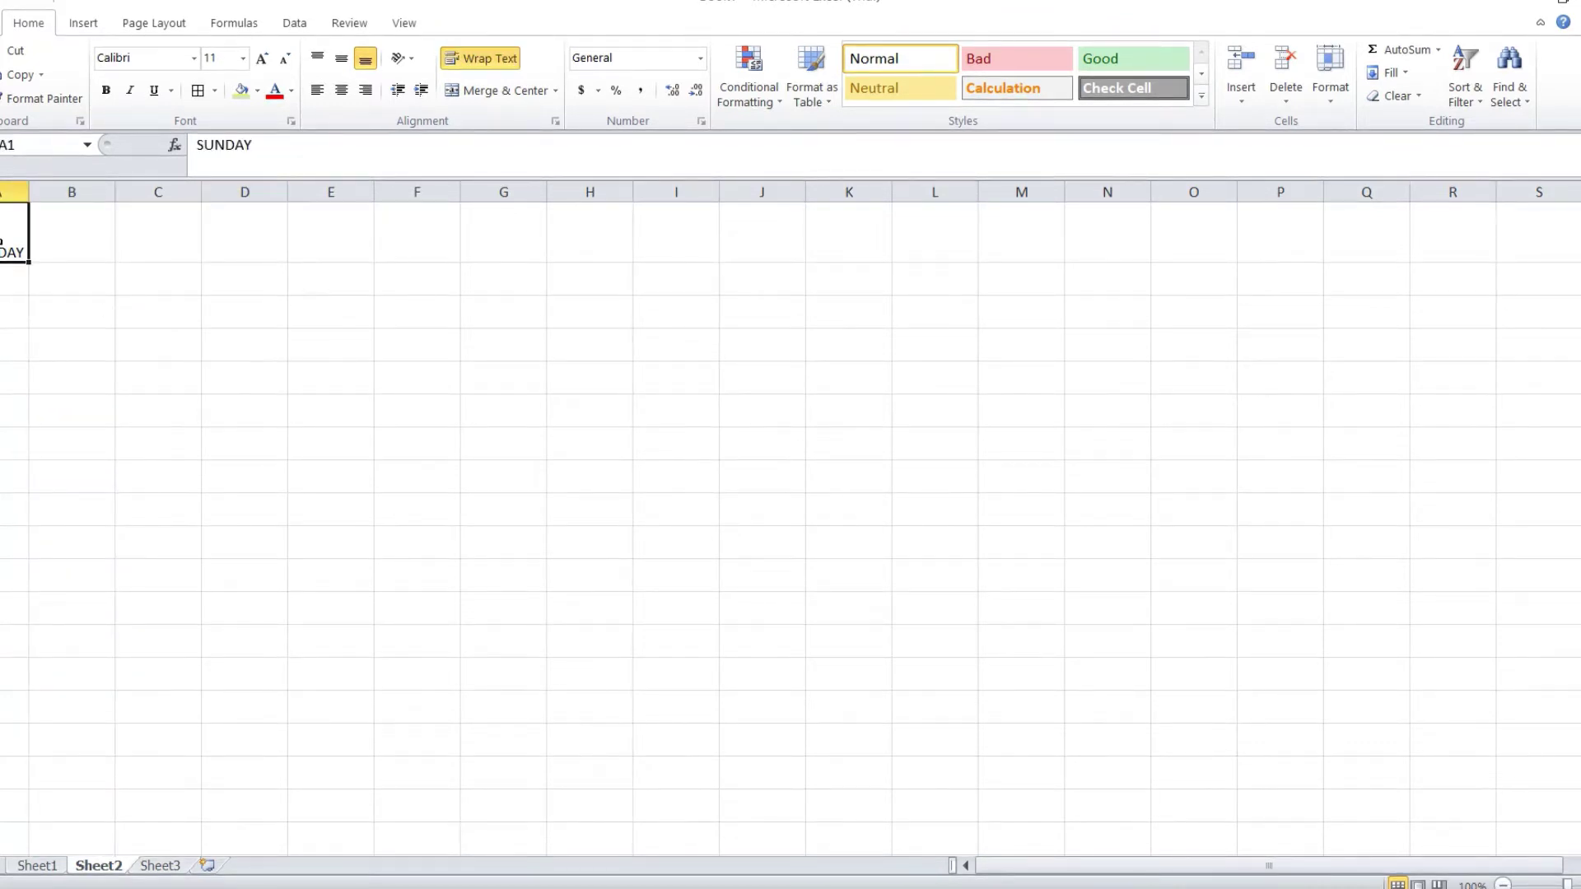
Set SUNDAY in A1 to Angle Counterclockwise orientation after first trying a clockwise tilt.
left_click(417, 62)
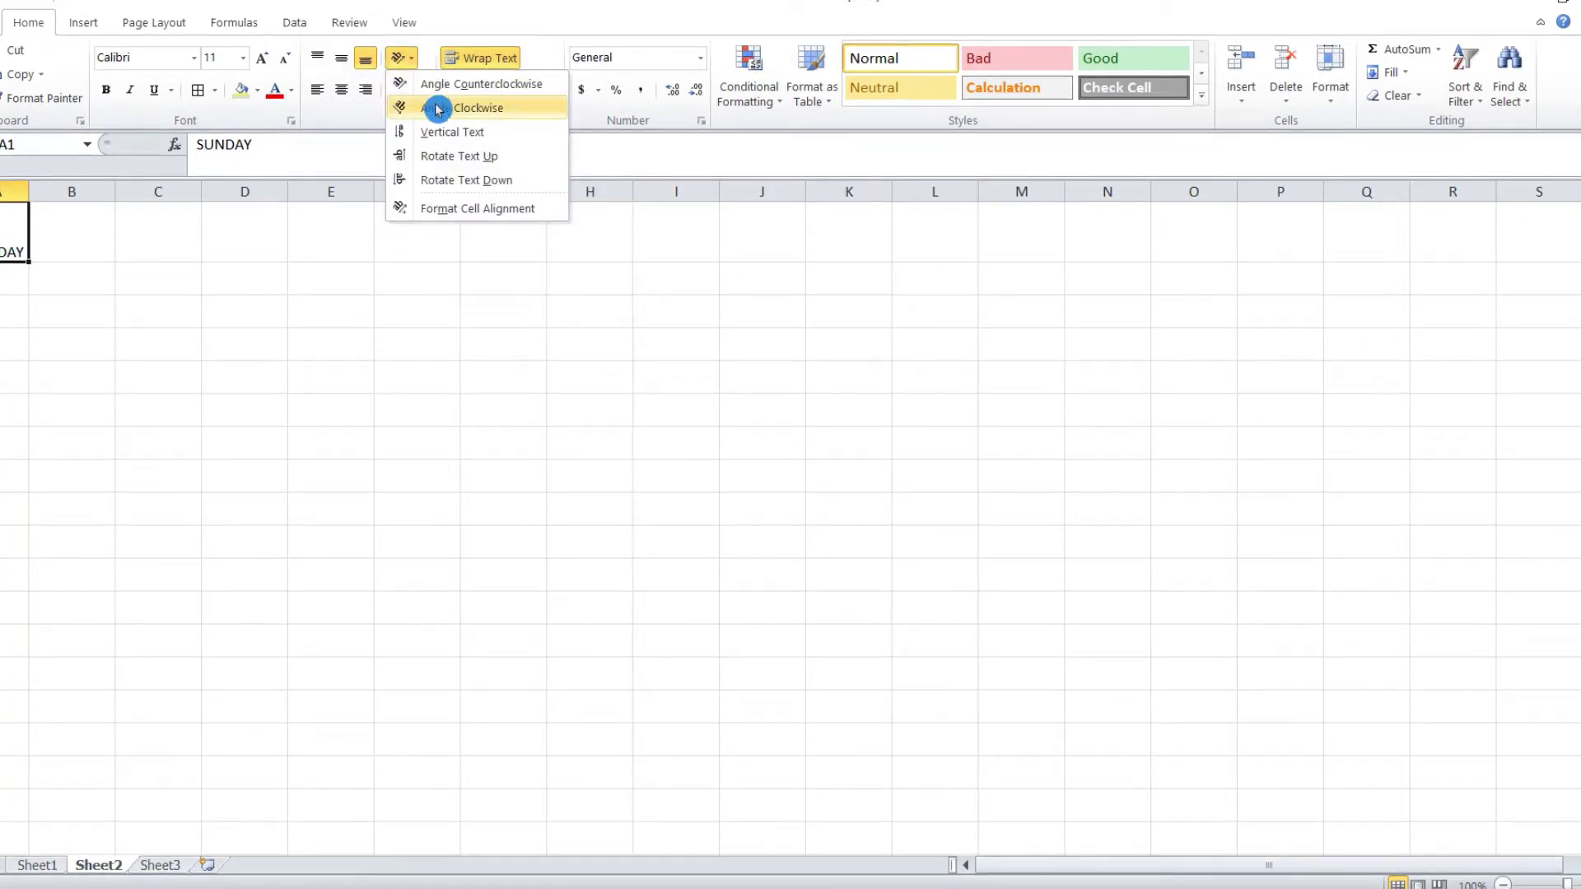
left_click(436, 108)
left_click(405, 58)
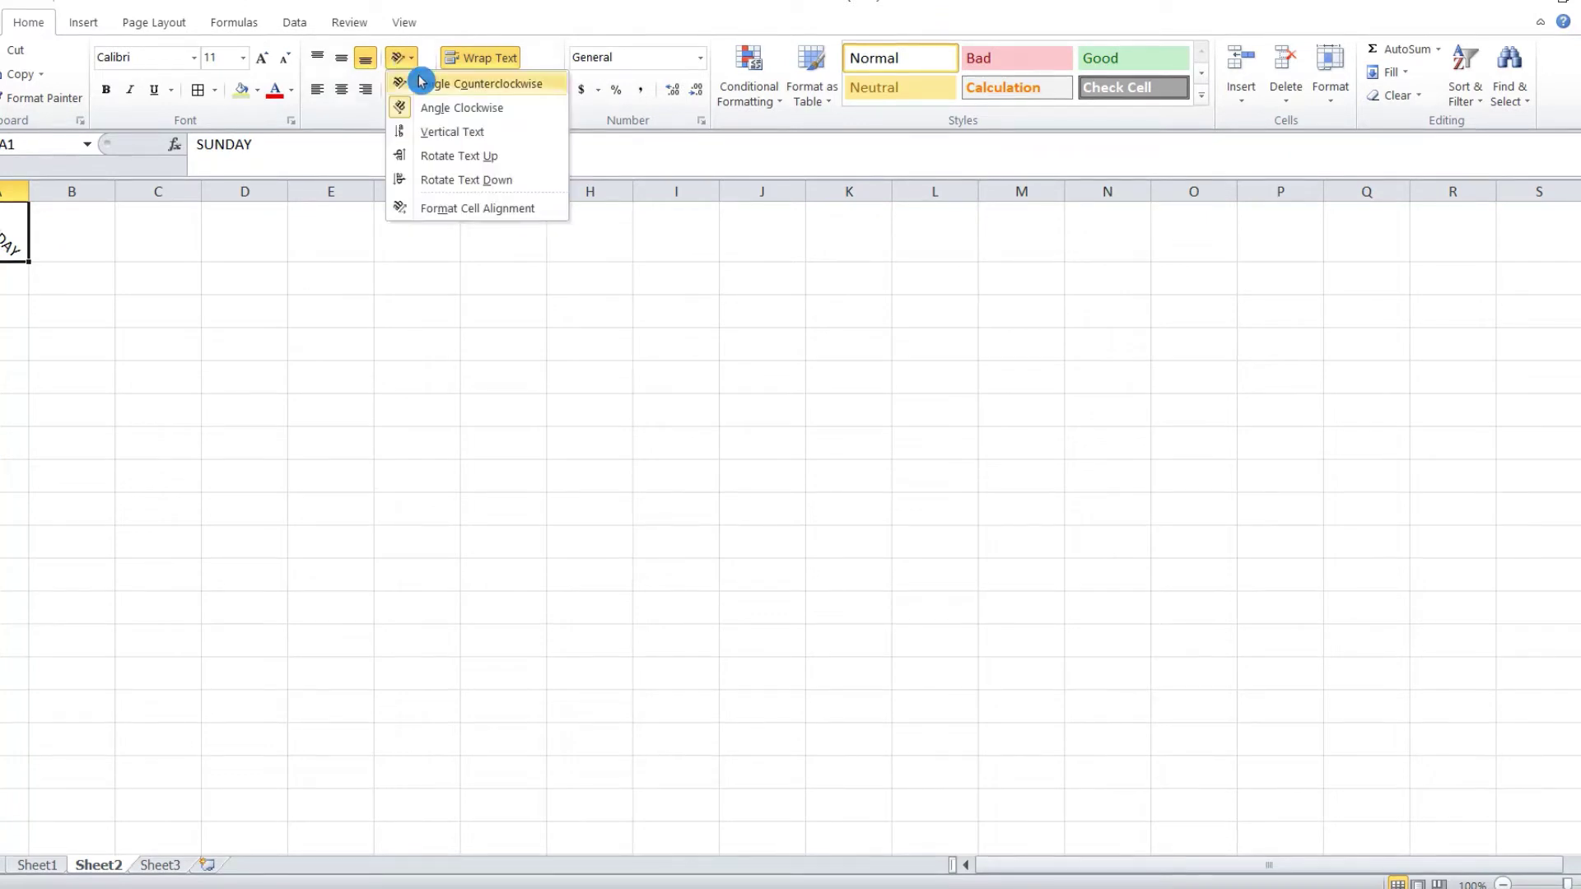
left_click(421, 82)
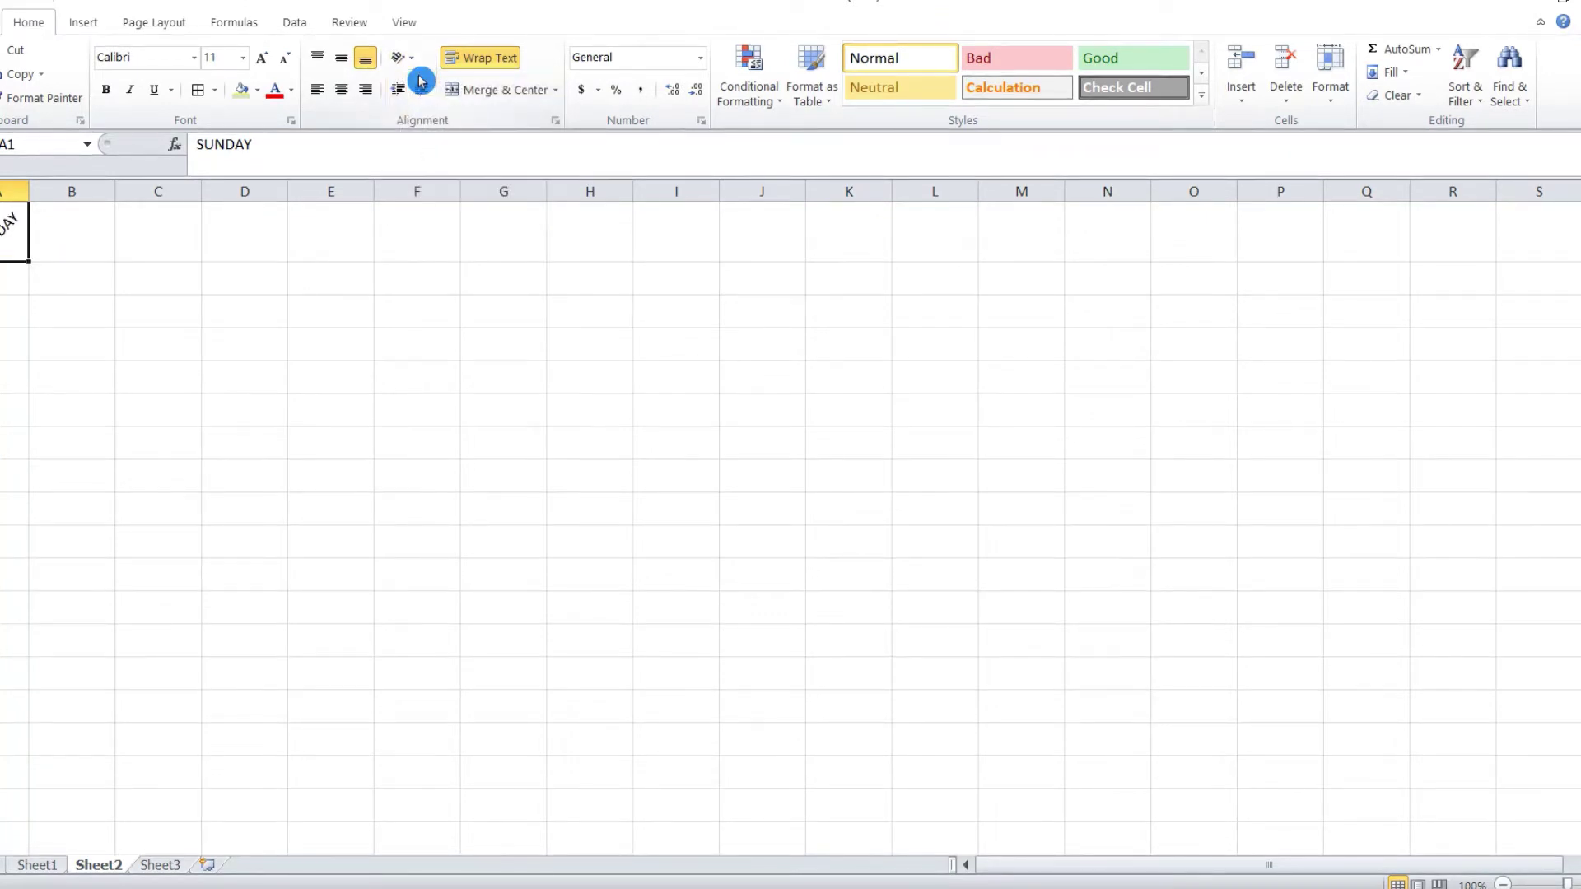
Fill MONDAY through SUNDAY across B1:H1, widen column B and heighten row 1.
left_click(38, 253)
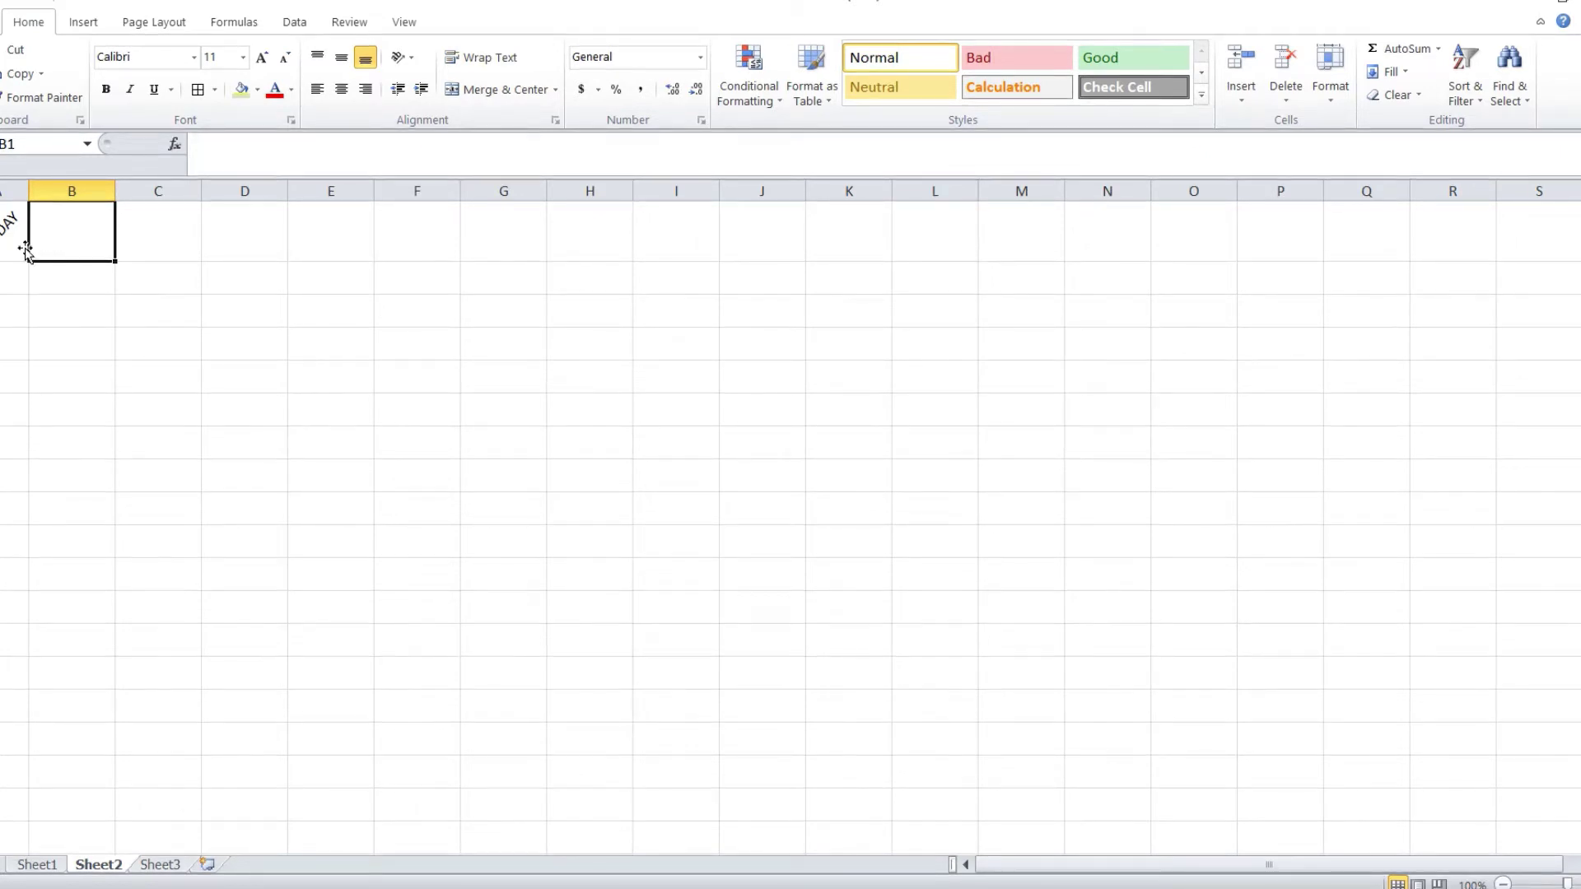
left_click(16, 250)
left_click_drag(27, 263, 92, 307)
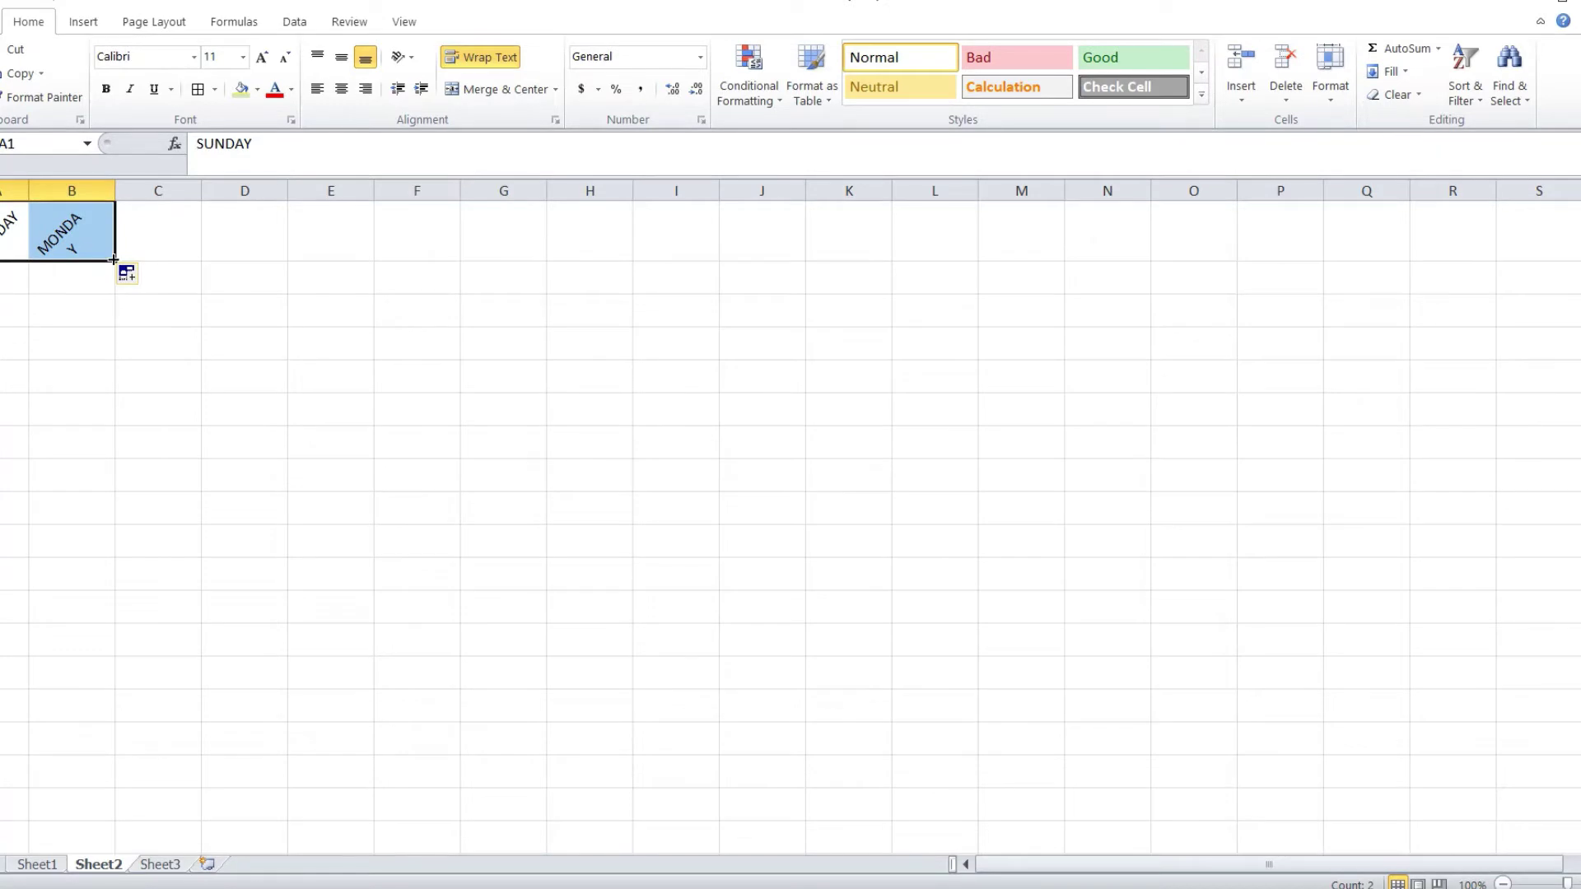
left_click_drag(114, 260, 638, 260)
left_click(485, 408)
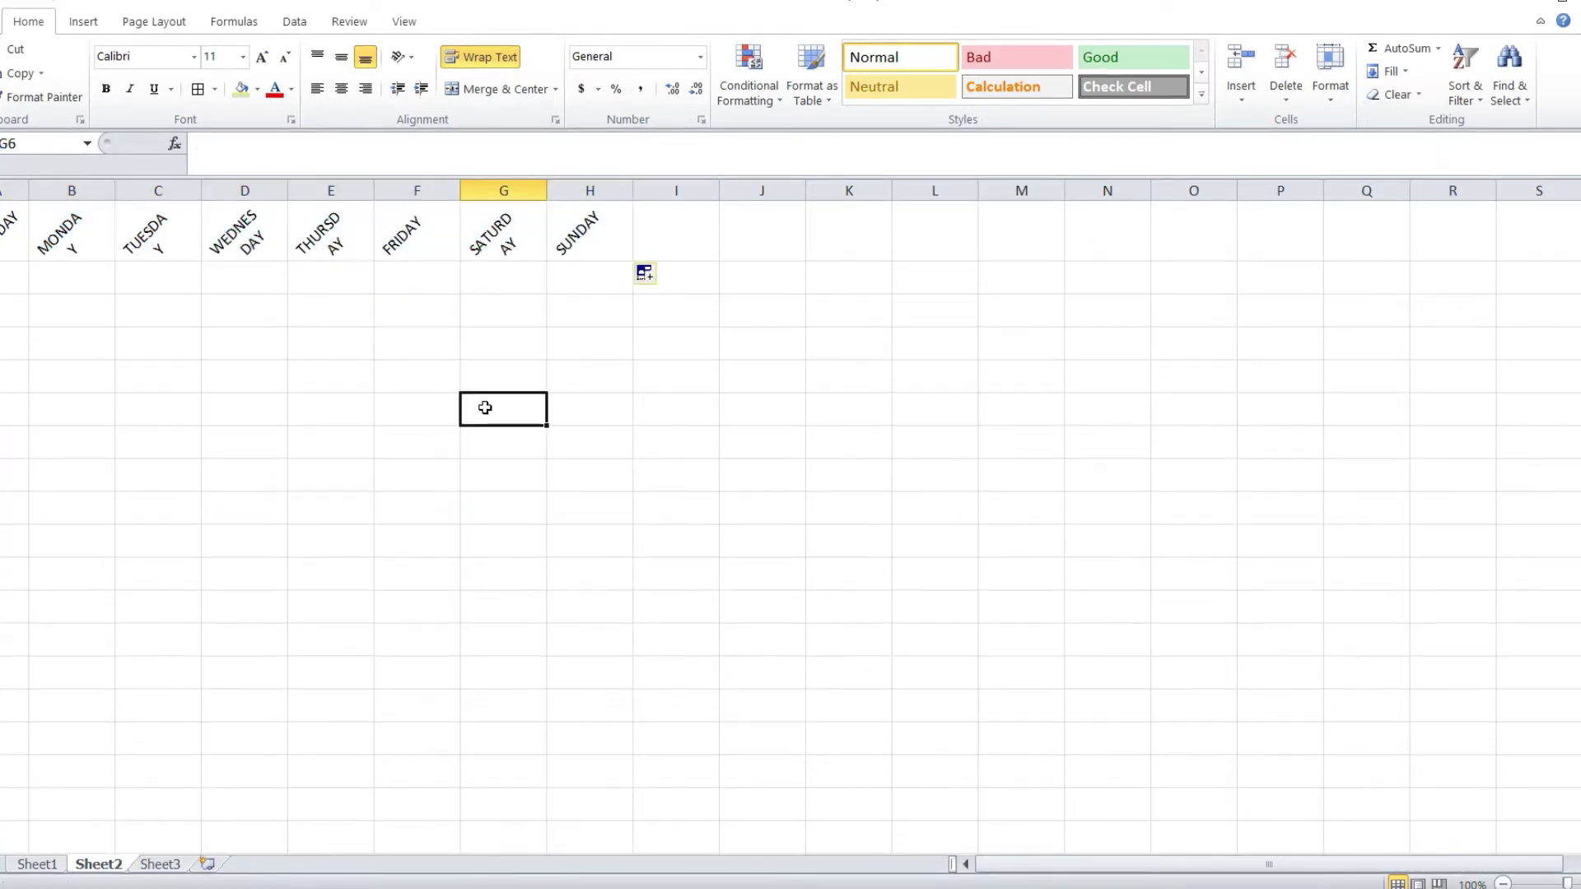
left_click_drag(116, 190, 124, 190)
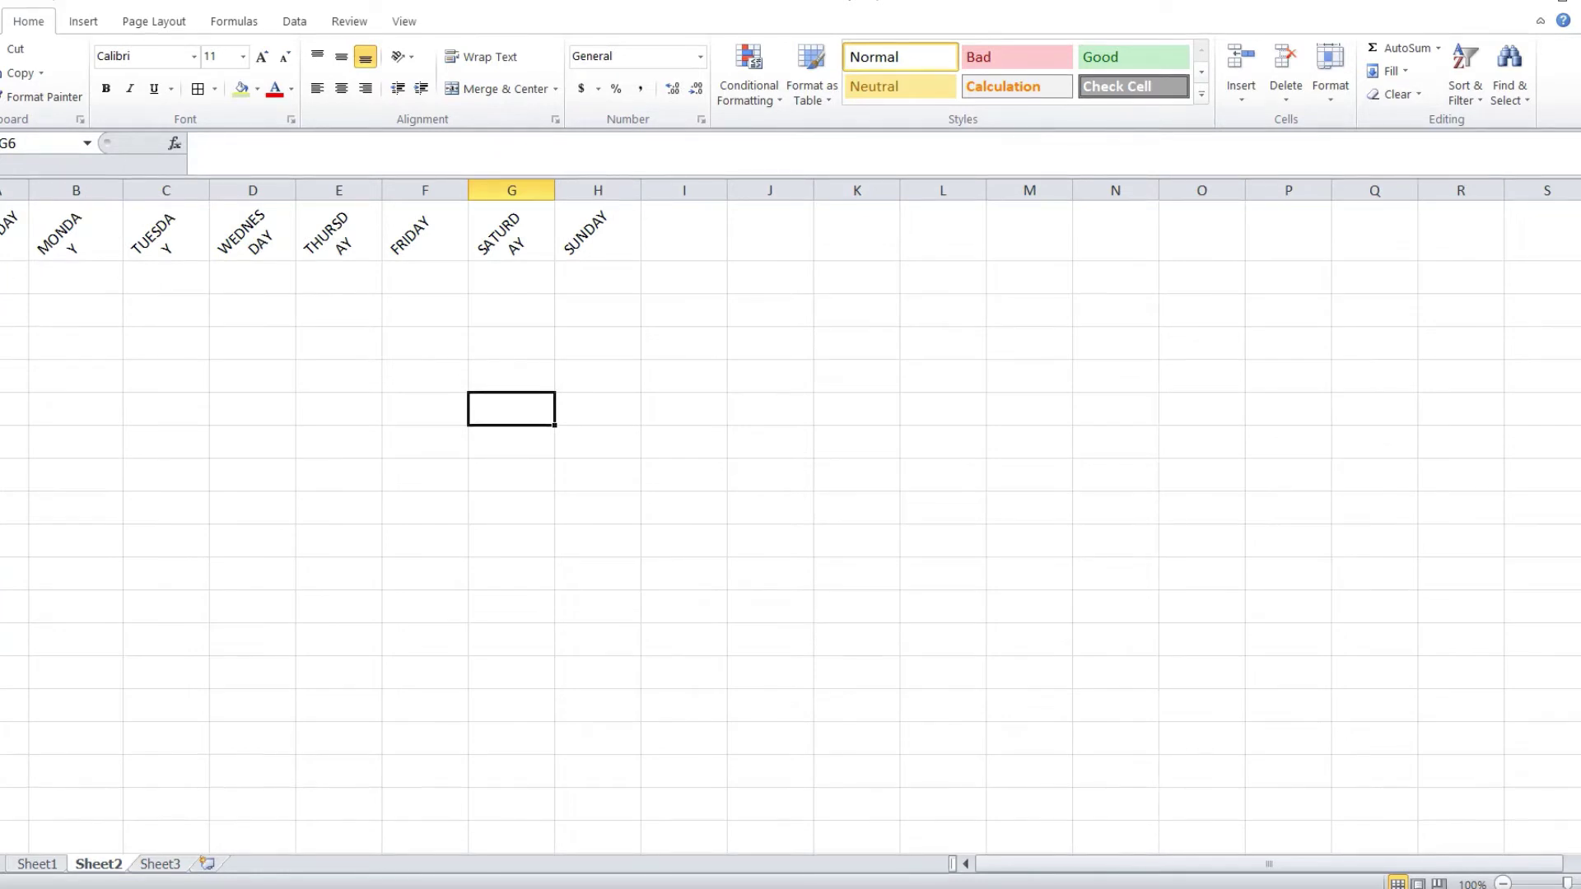
left_click_drag(1, 260, 2, 282)
left_click(306, 426)
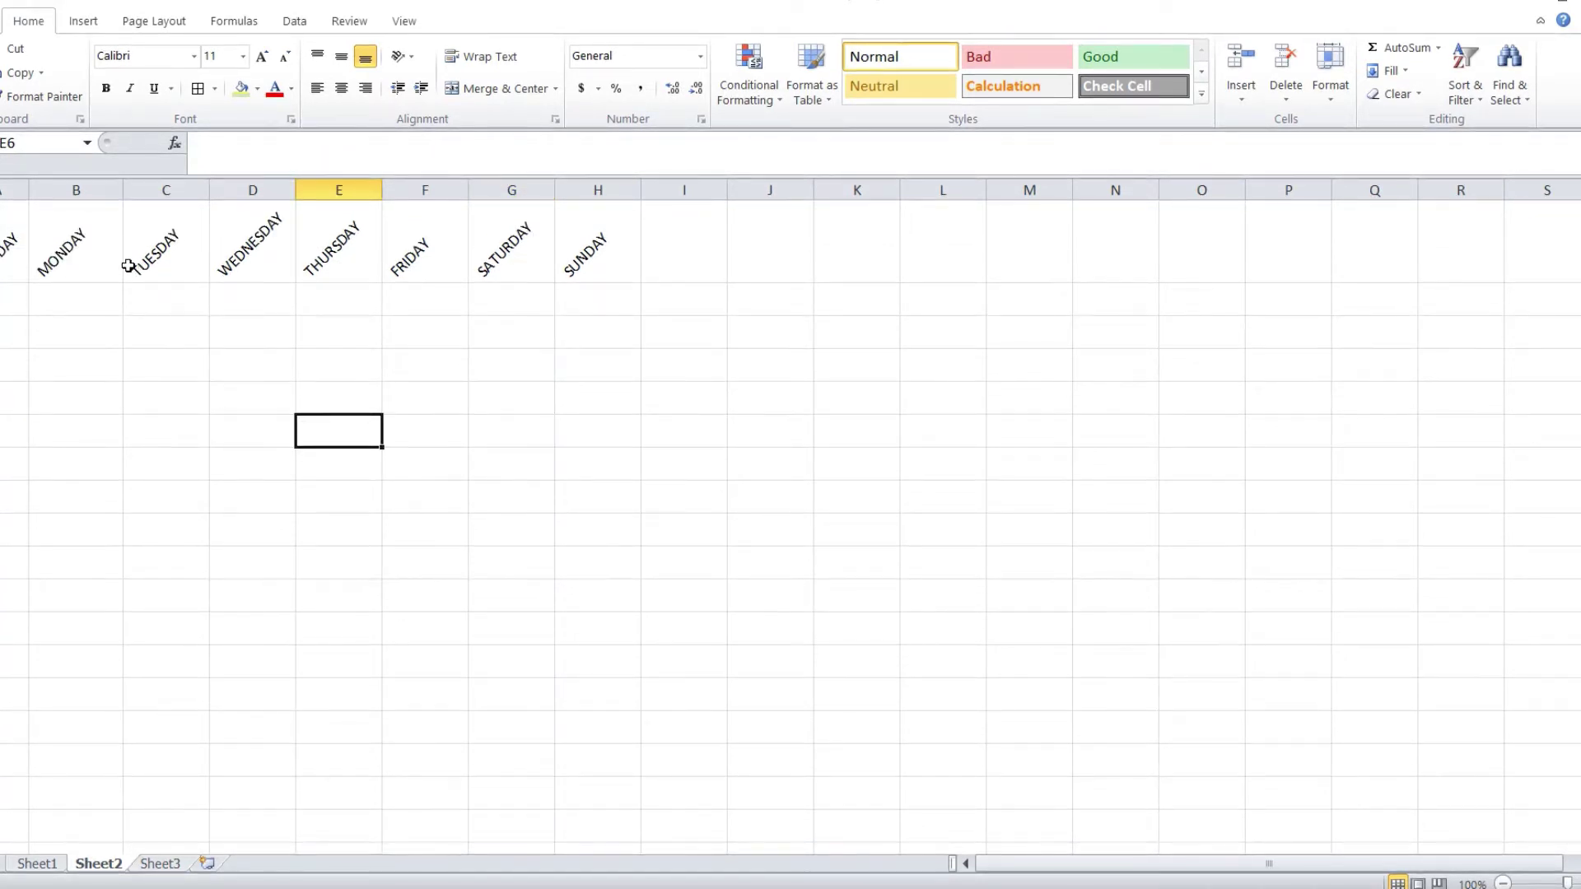
left_click(395, 59)
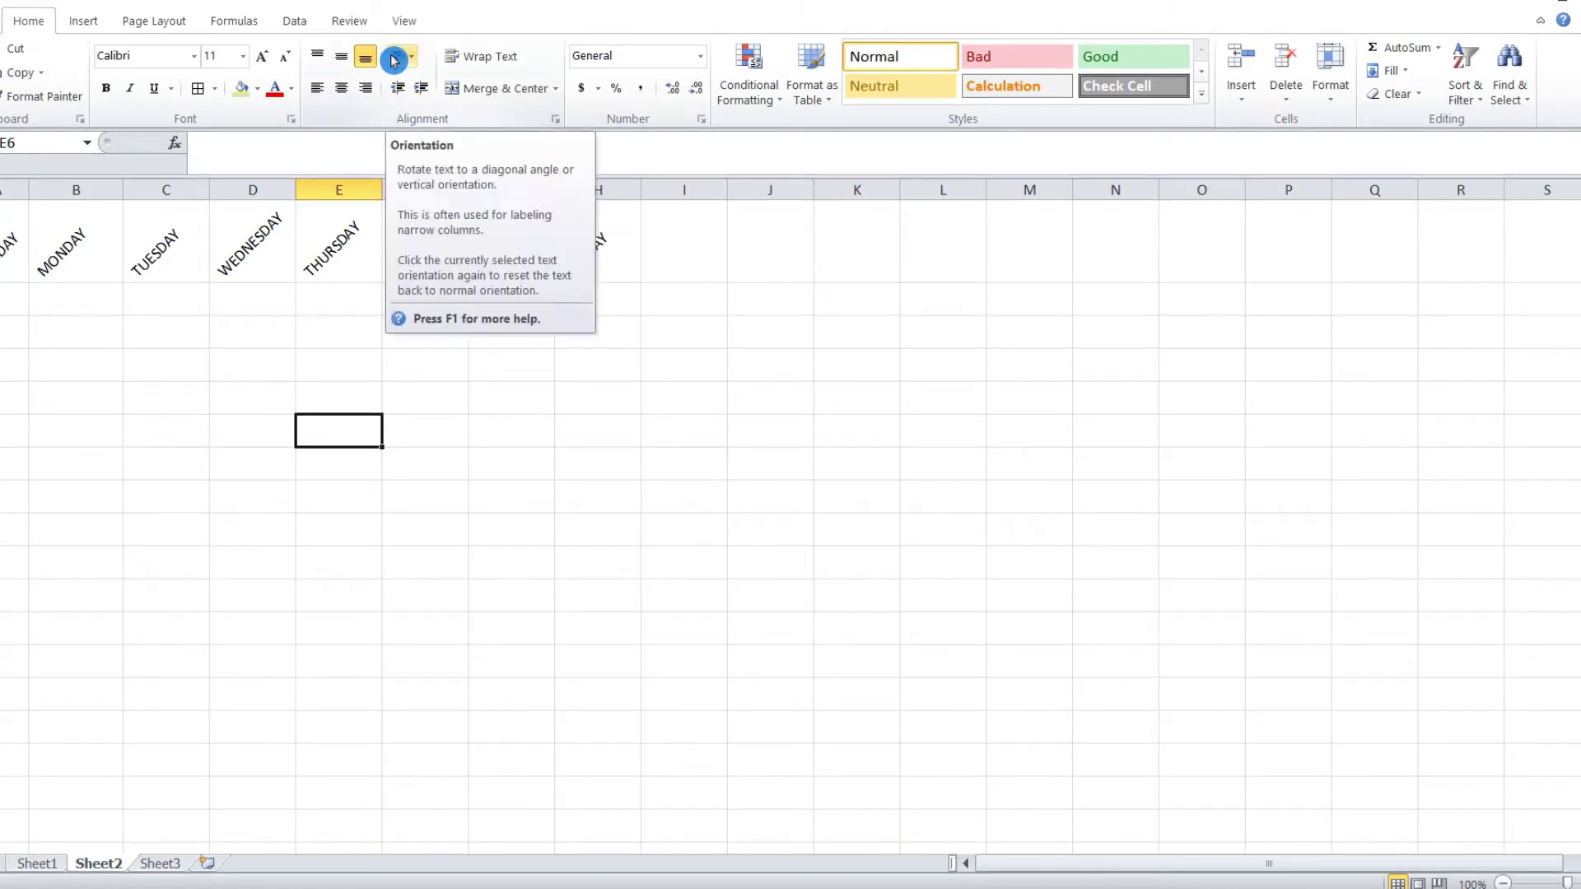
left_click(766, 430)
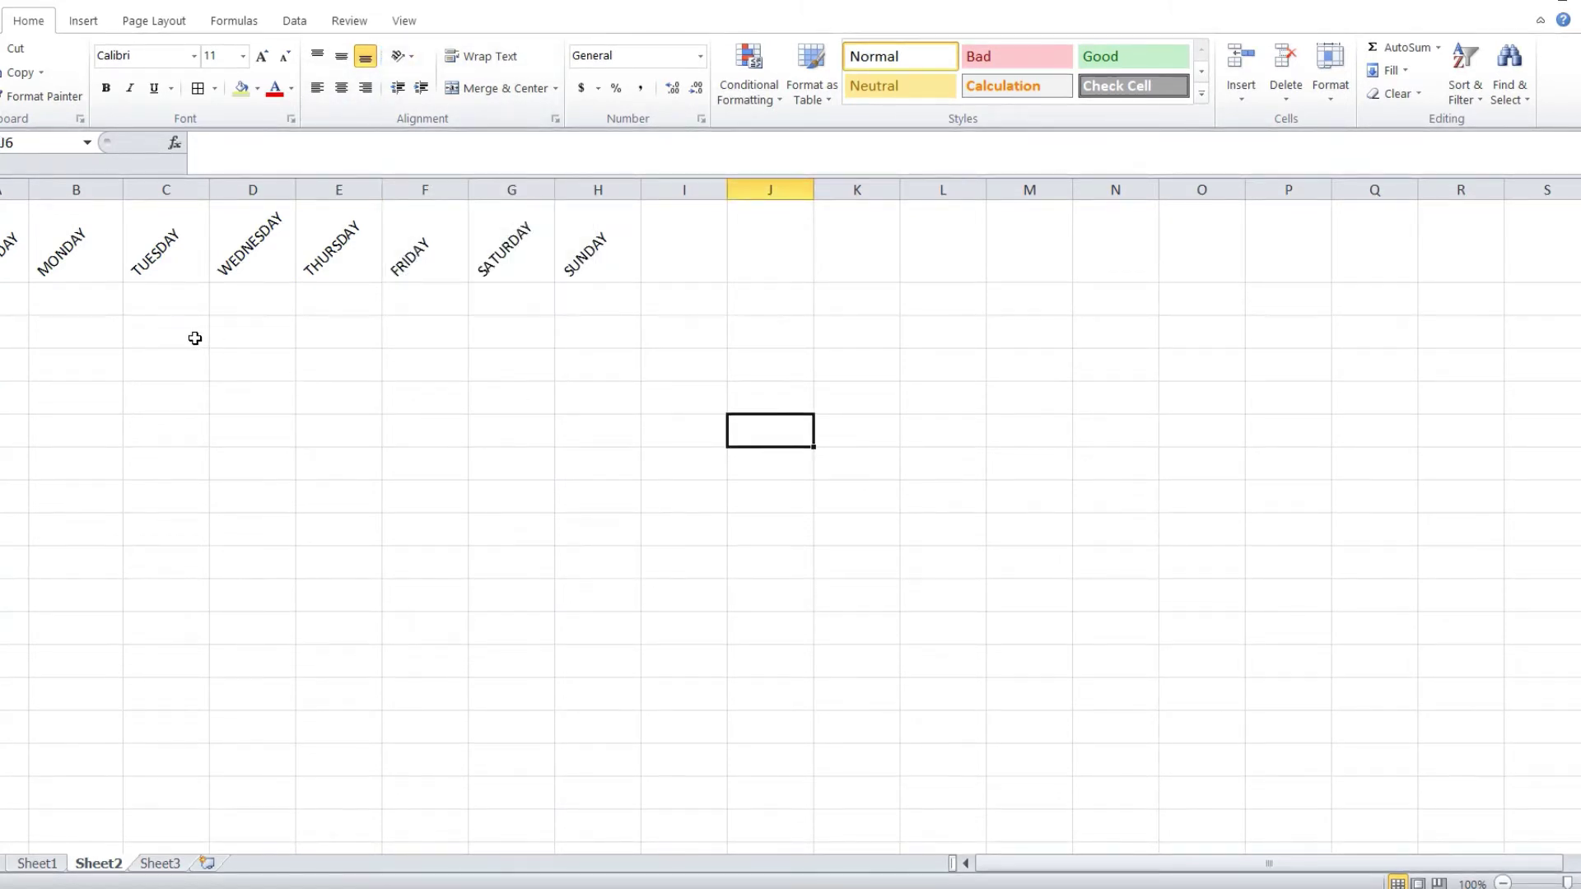
Enter the date 2/06/201 in cell B3 under MONDAY, leaving its number format unchanged.
left_click(700, 56)
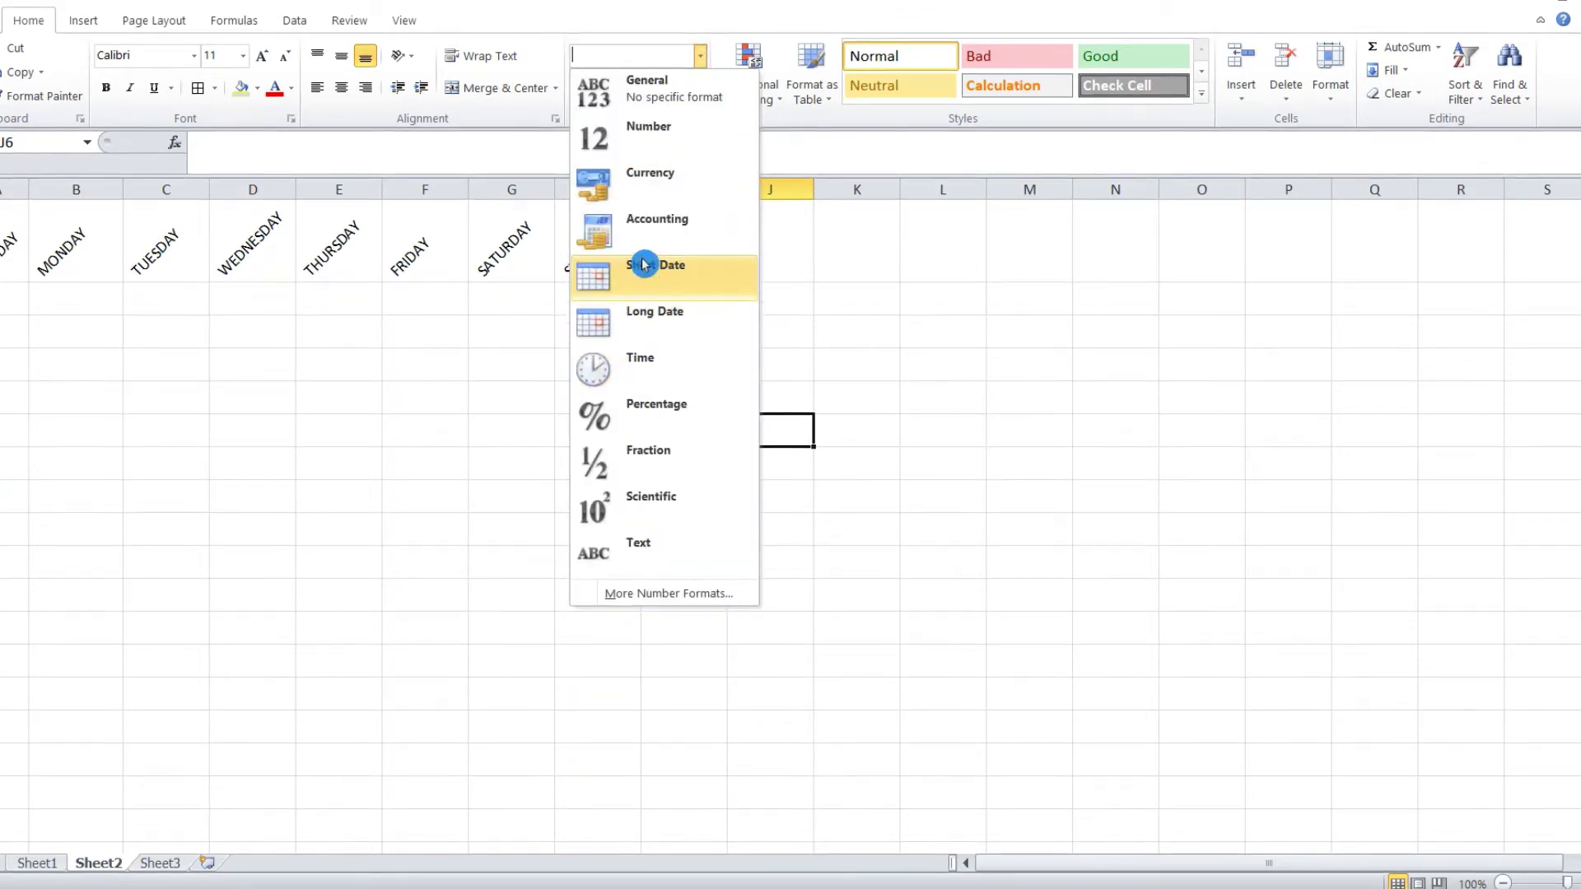
left_click(59, 333)
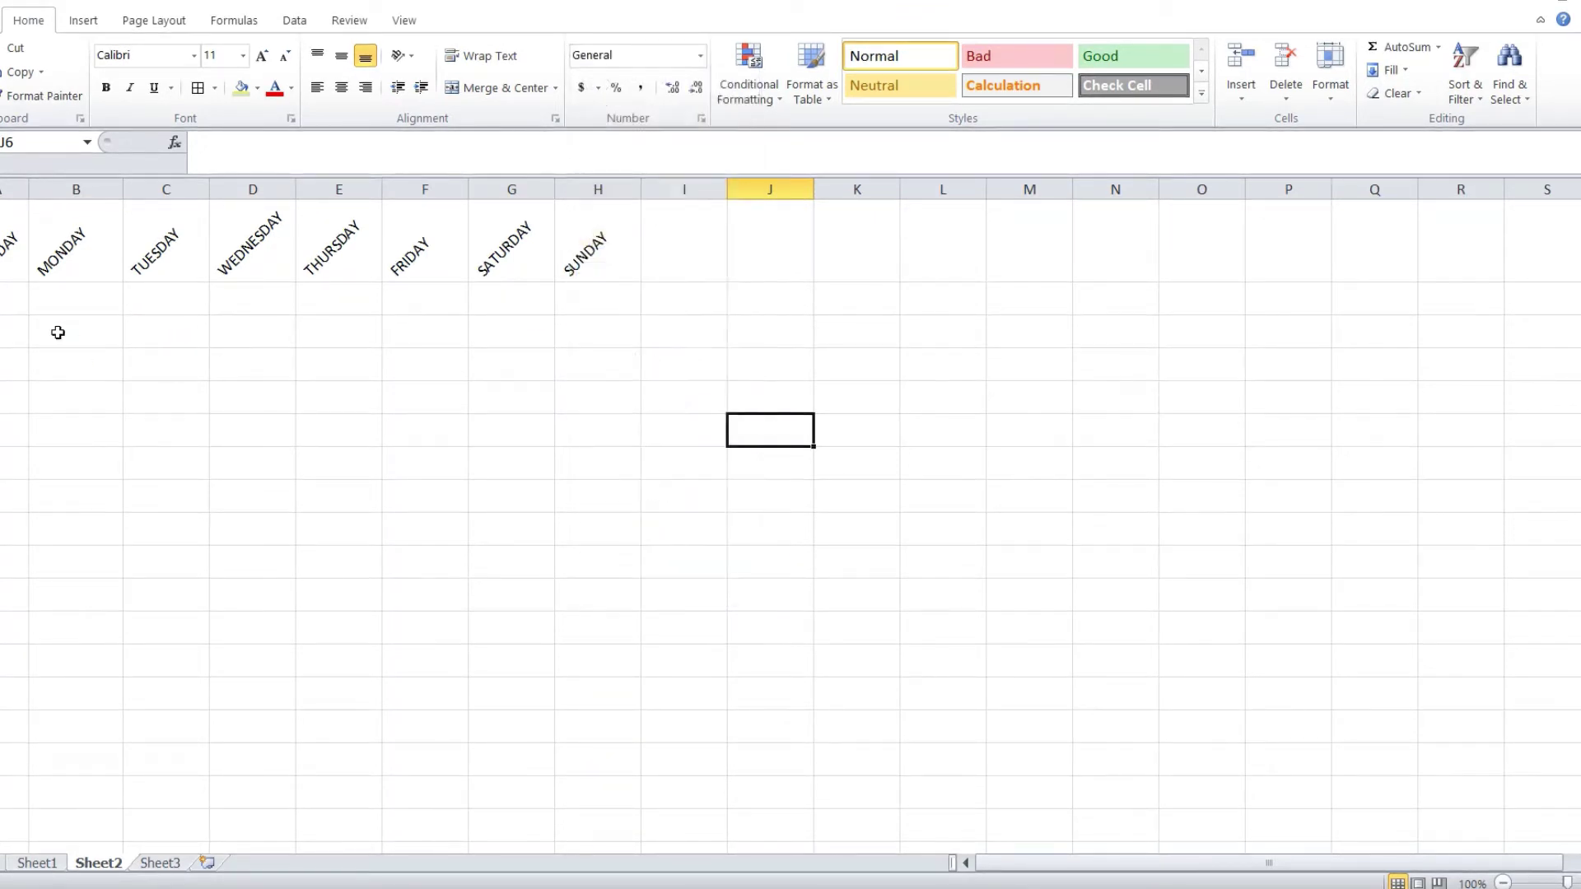
left_click(61, 330)
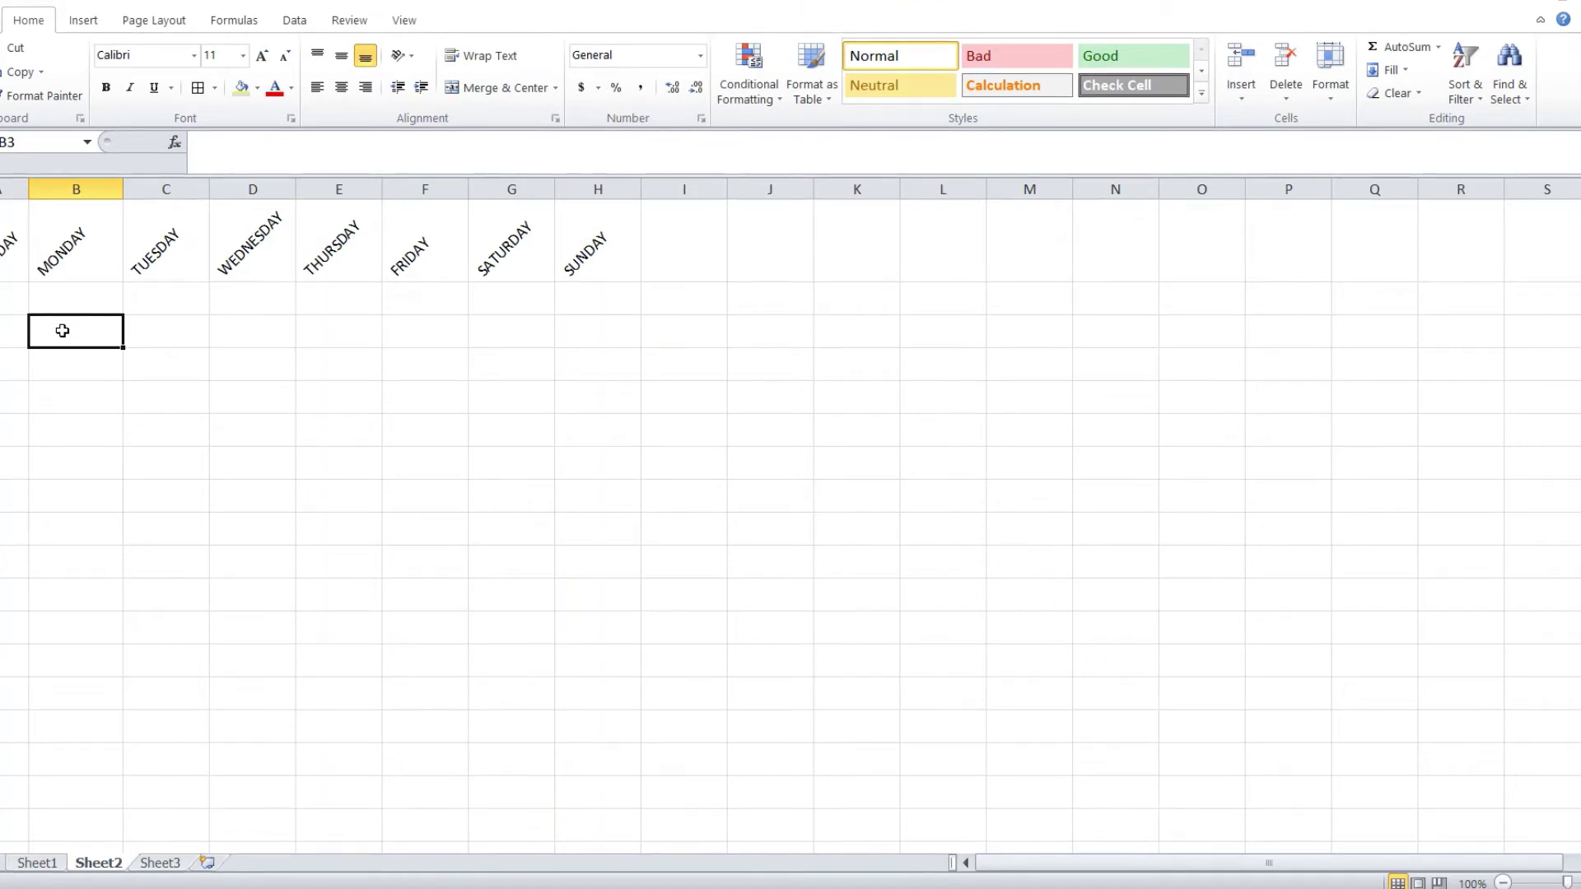
type("2/06/2")
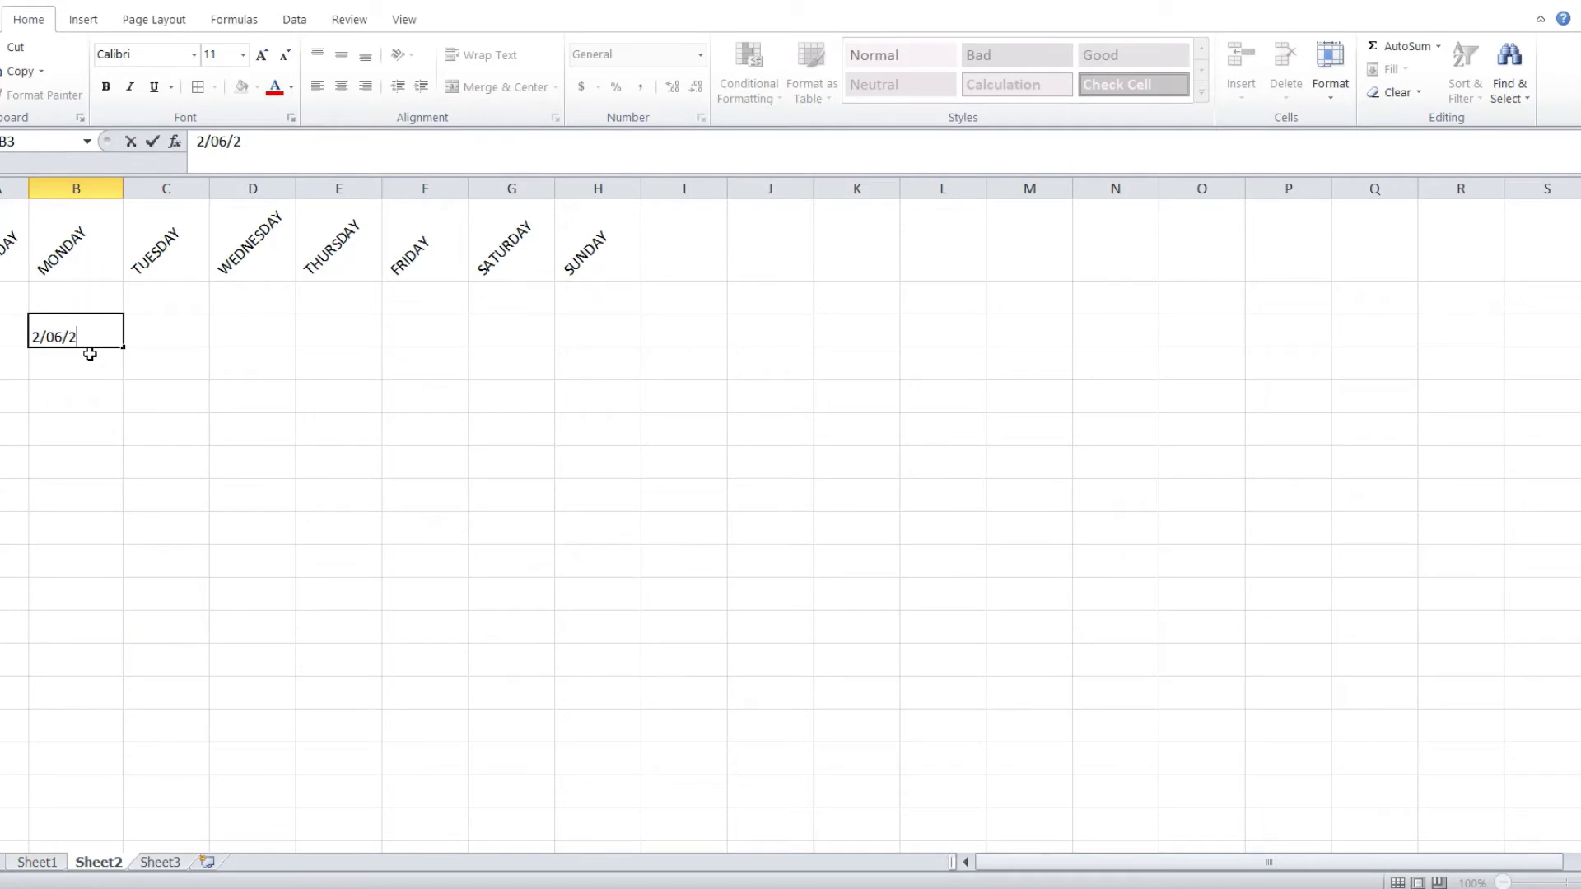
type("1")
left_click(127, 393)
left_click(85, 353)
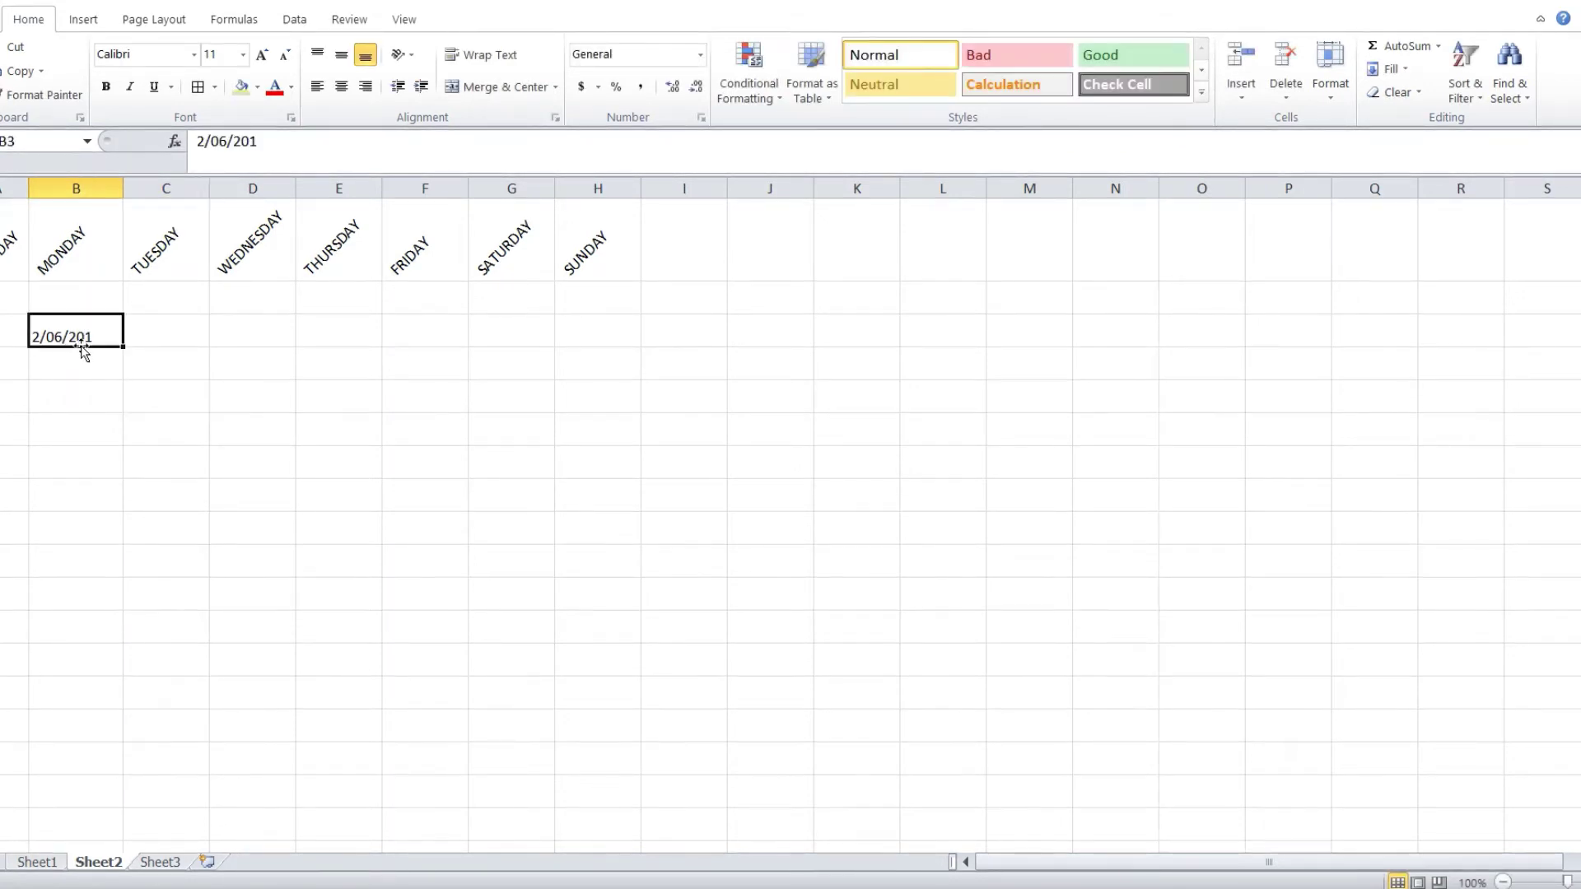
left_click(700, 60)
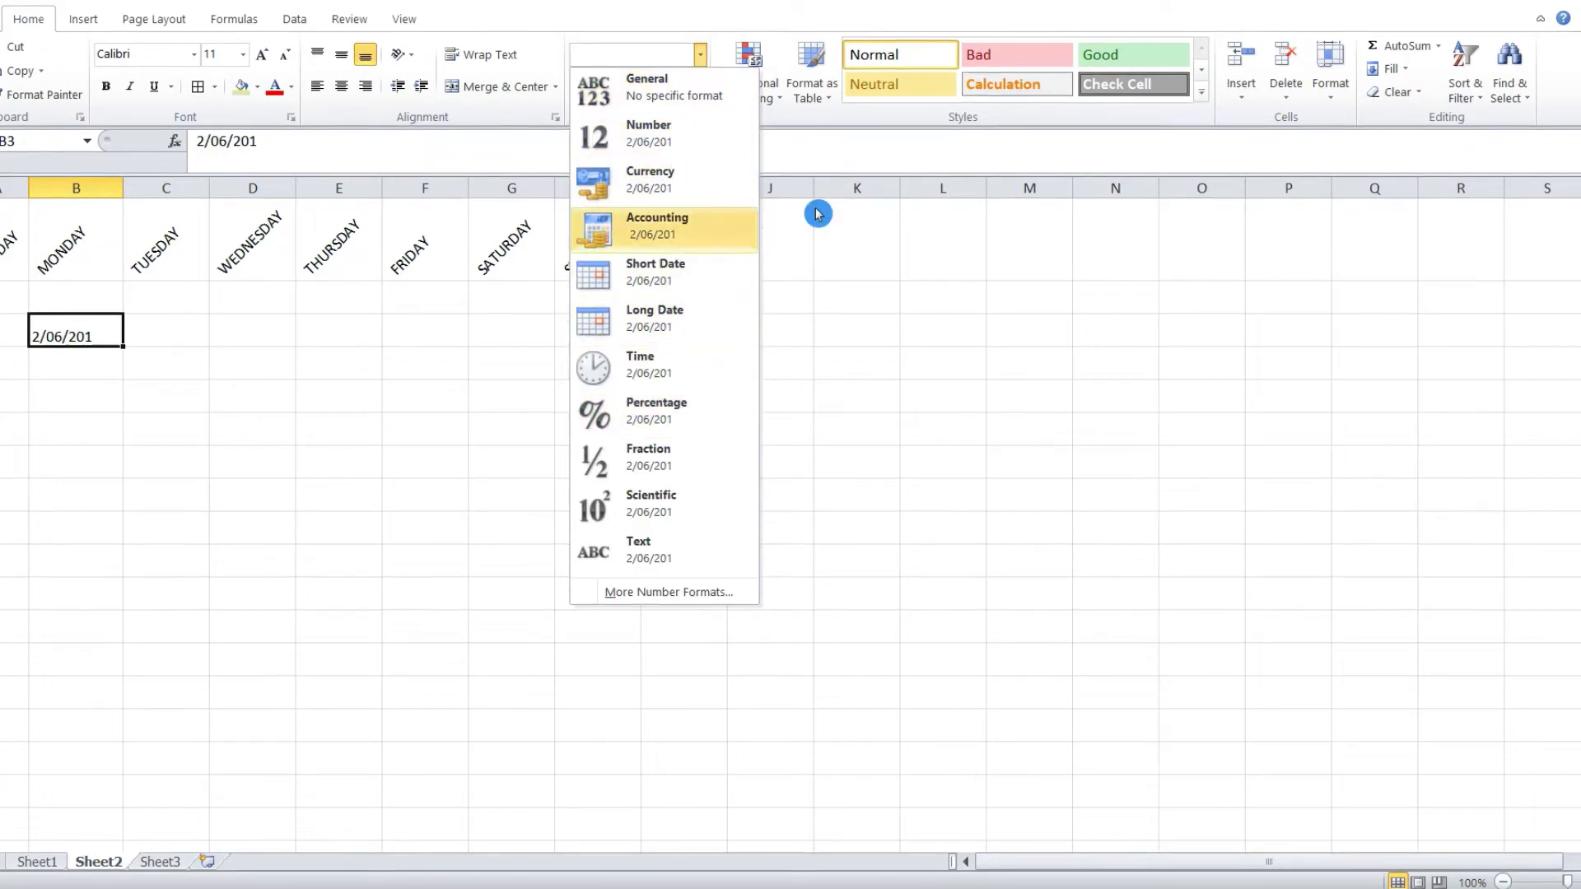
left_click(283, 530)
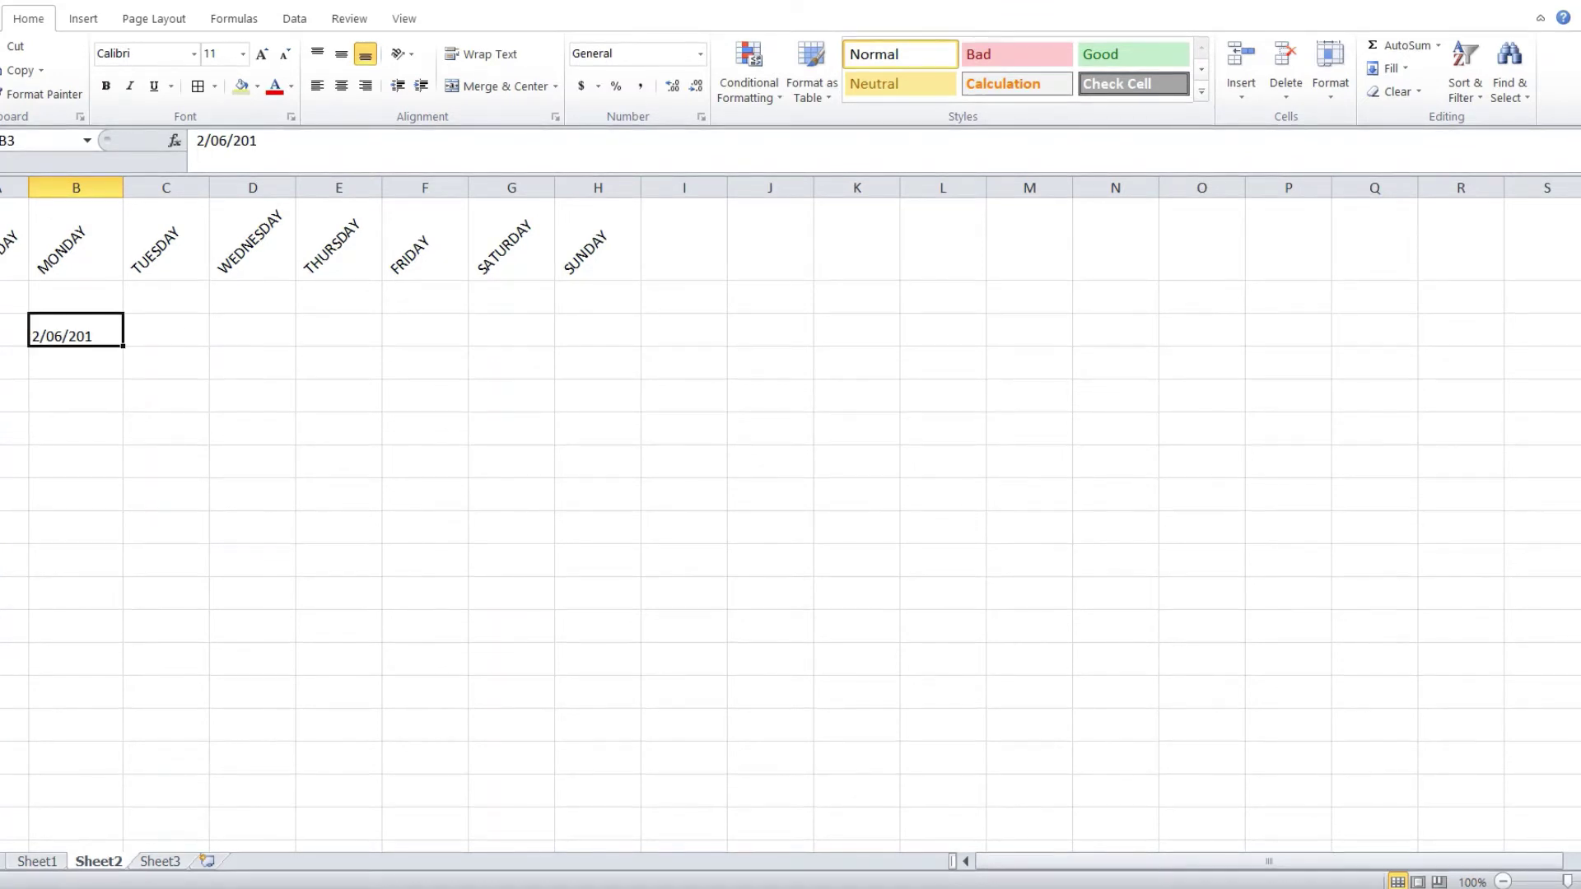
left_click(83, 18)
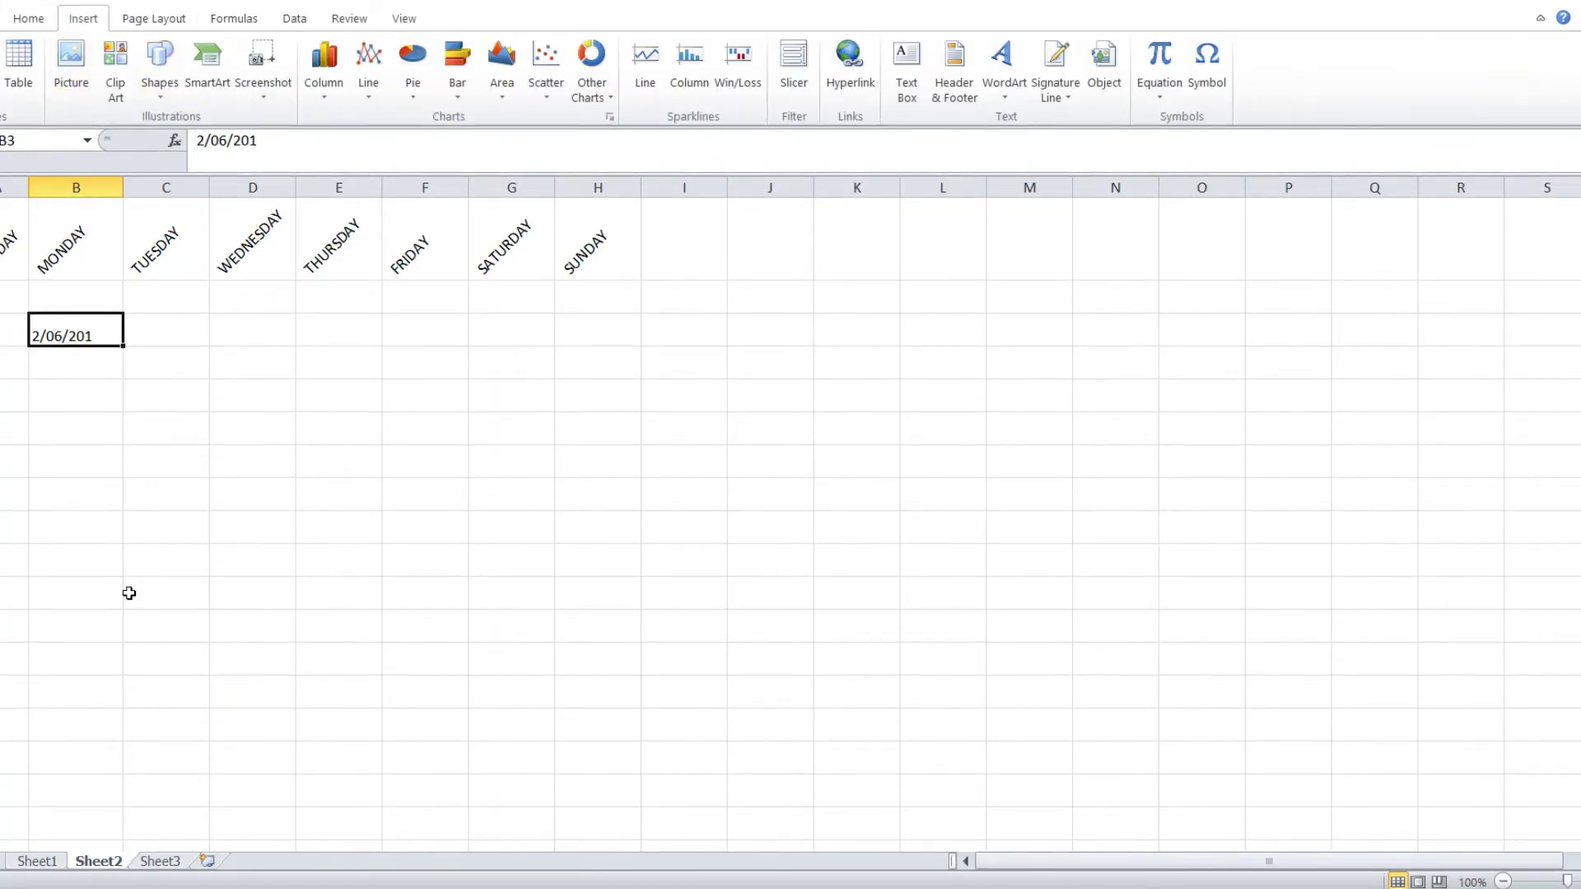
Switch to Sheet3 and open the Insert Picture browser, then close it without inserting anything.
left_click(133, 861)
left_click(58, 106)
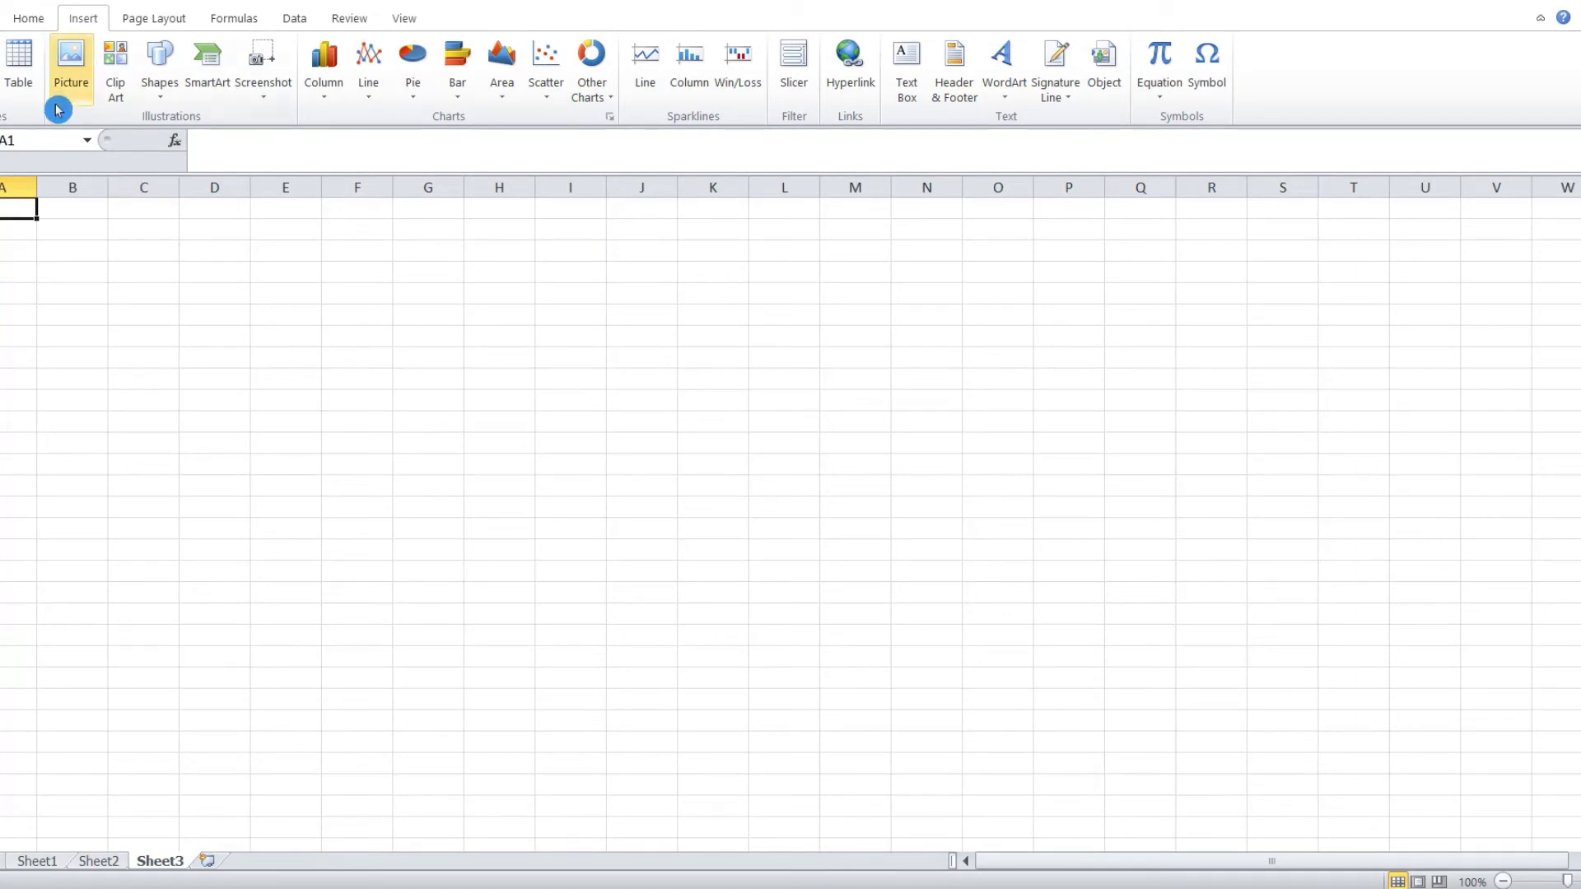
left_click(76, 84)
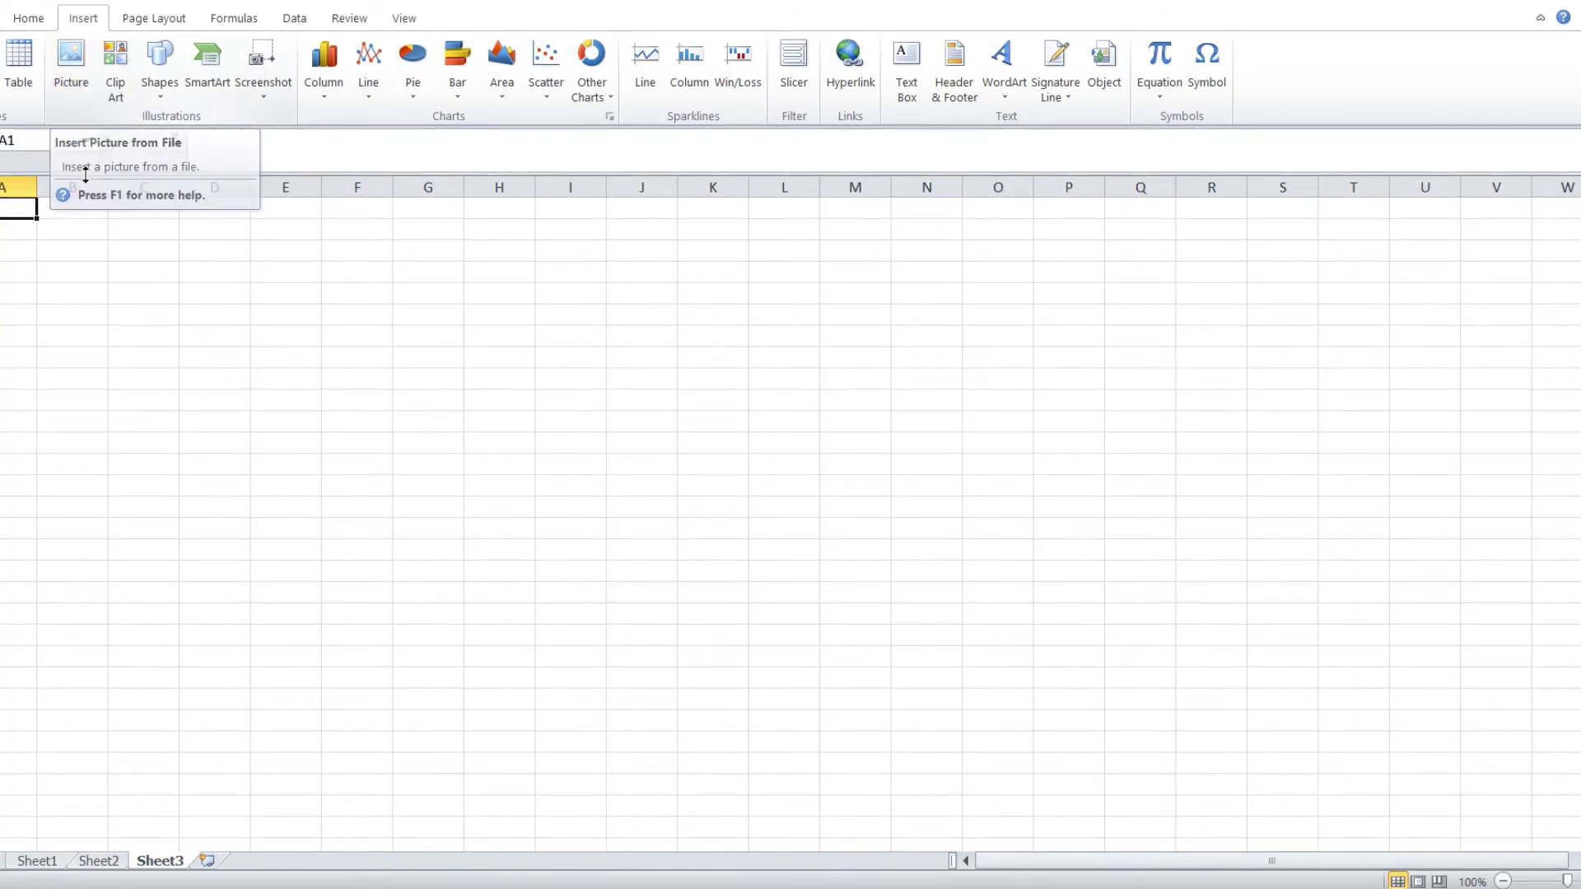
left_click(76, 87)
left_click(76, 88)
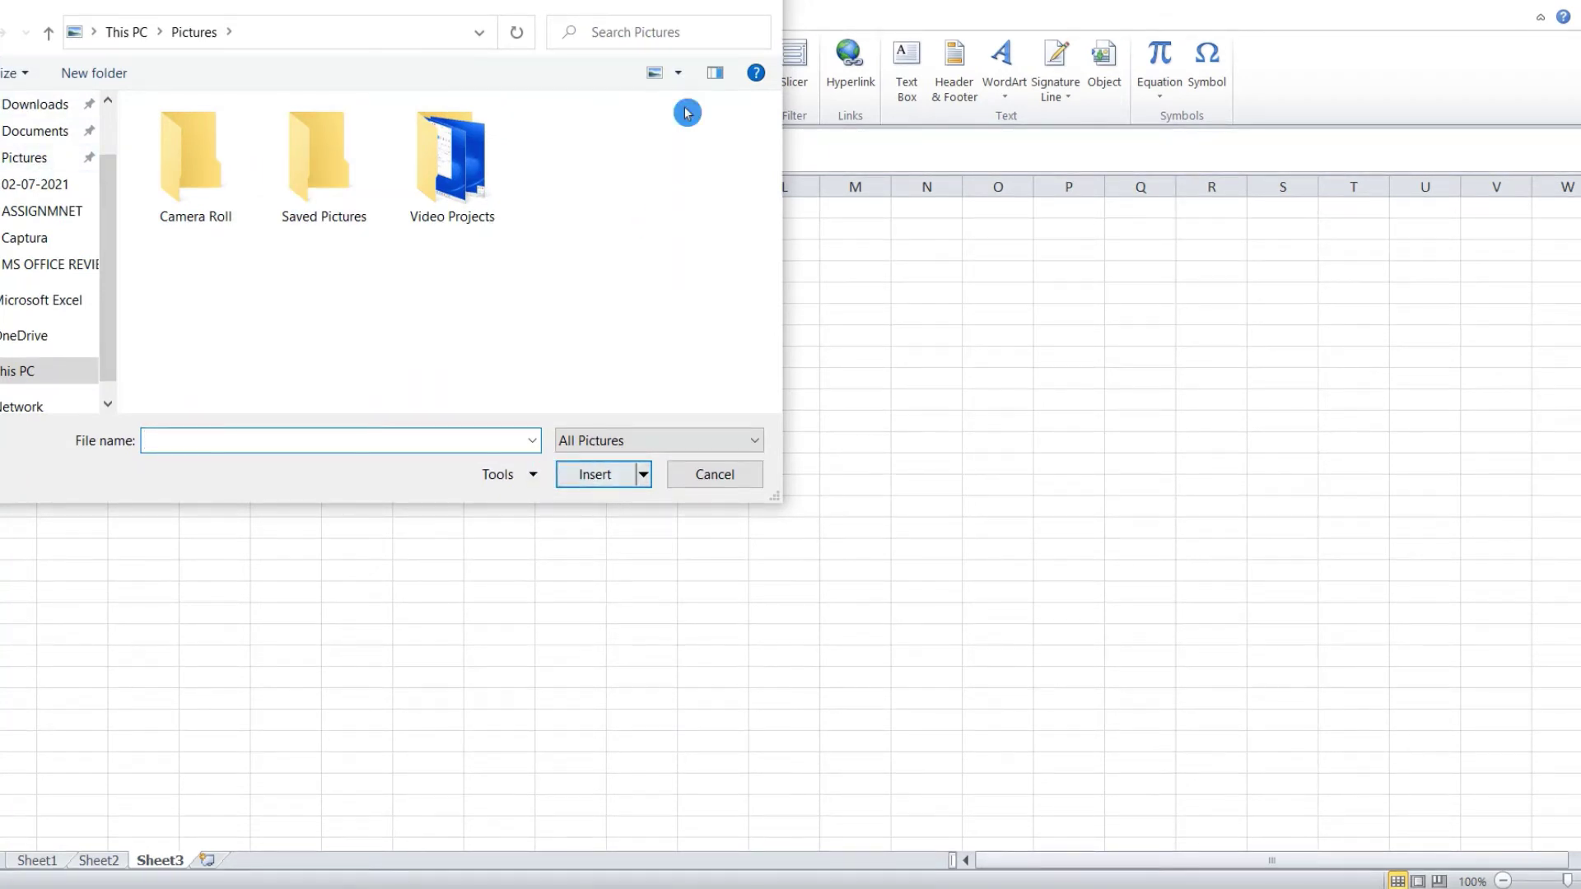
left_click(765, 7)
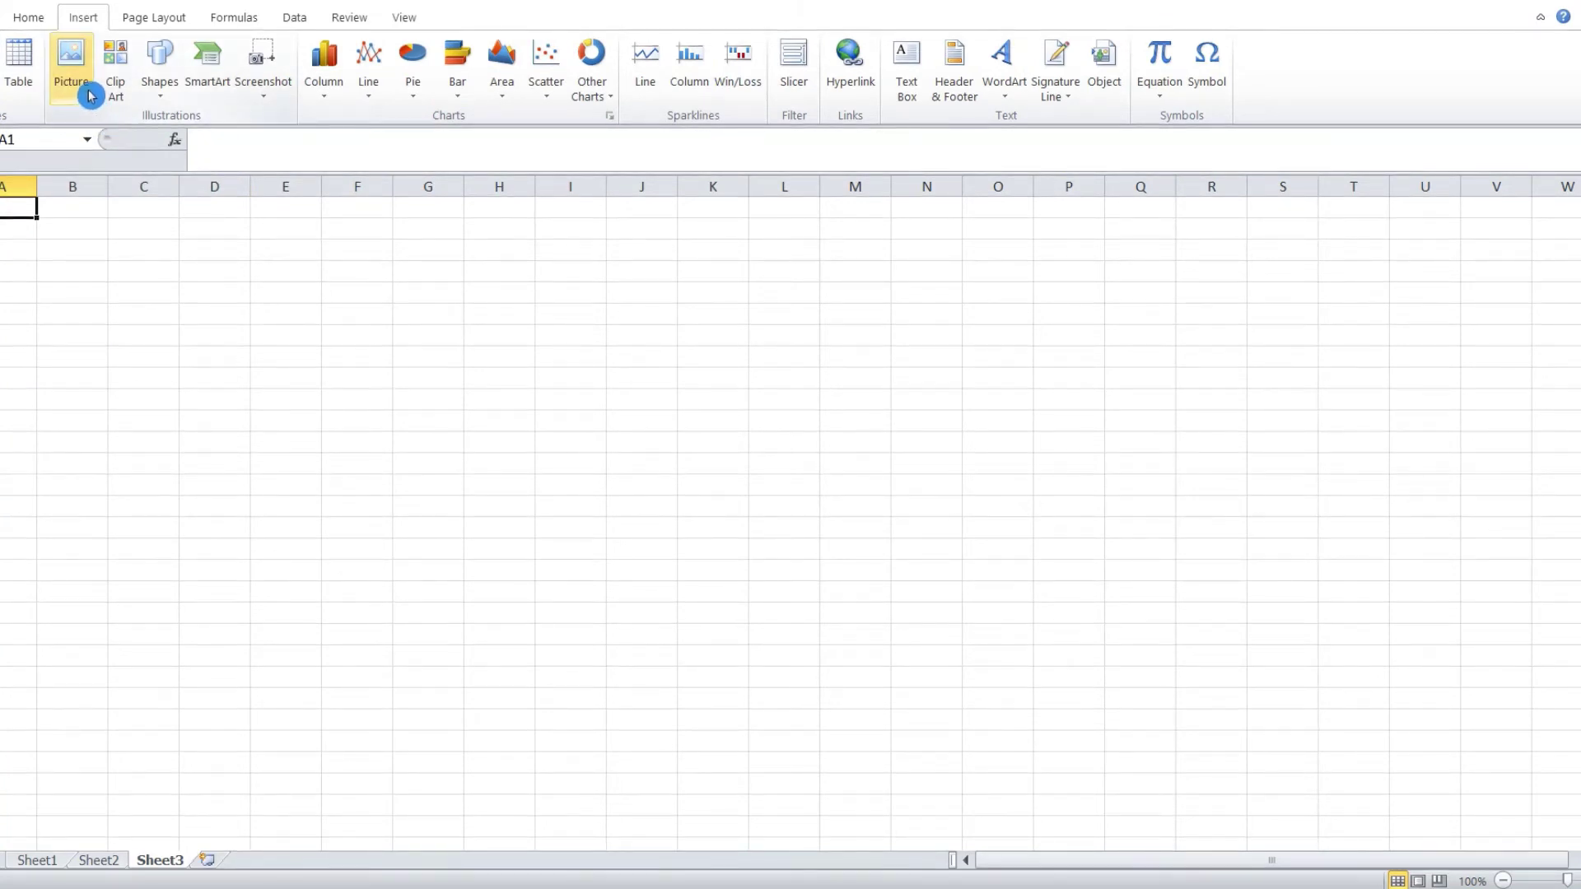
Look through the Review, Data, Formulas, Insert and Page Layout ribbon tabs.
left_click(346, 24)
left_click(300, 19)
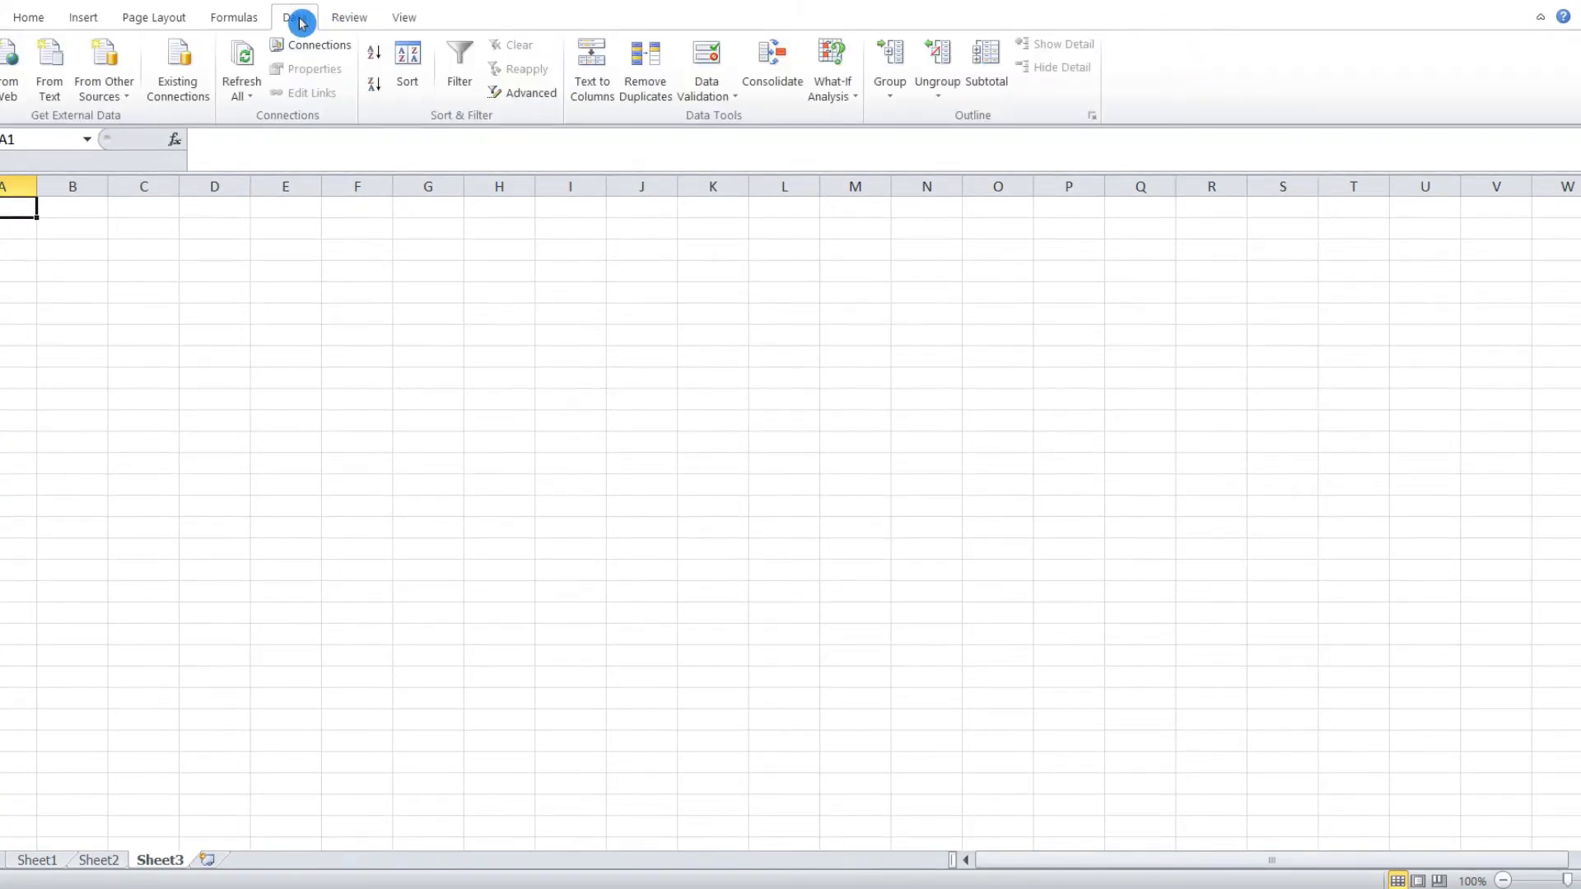
left_click(247, 18)
left_click(164, 17)
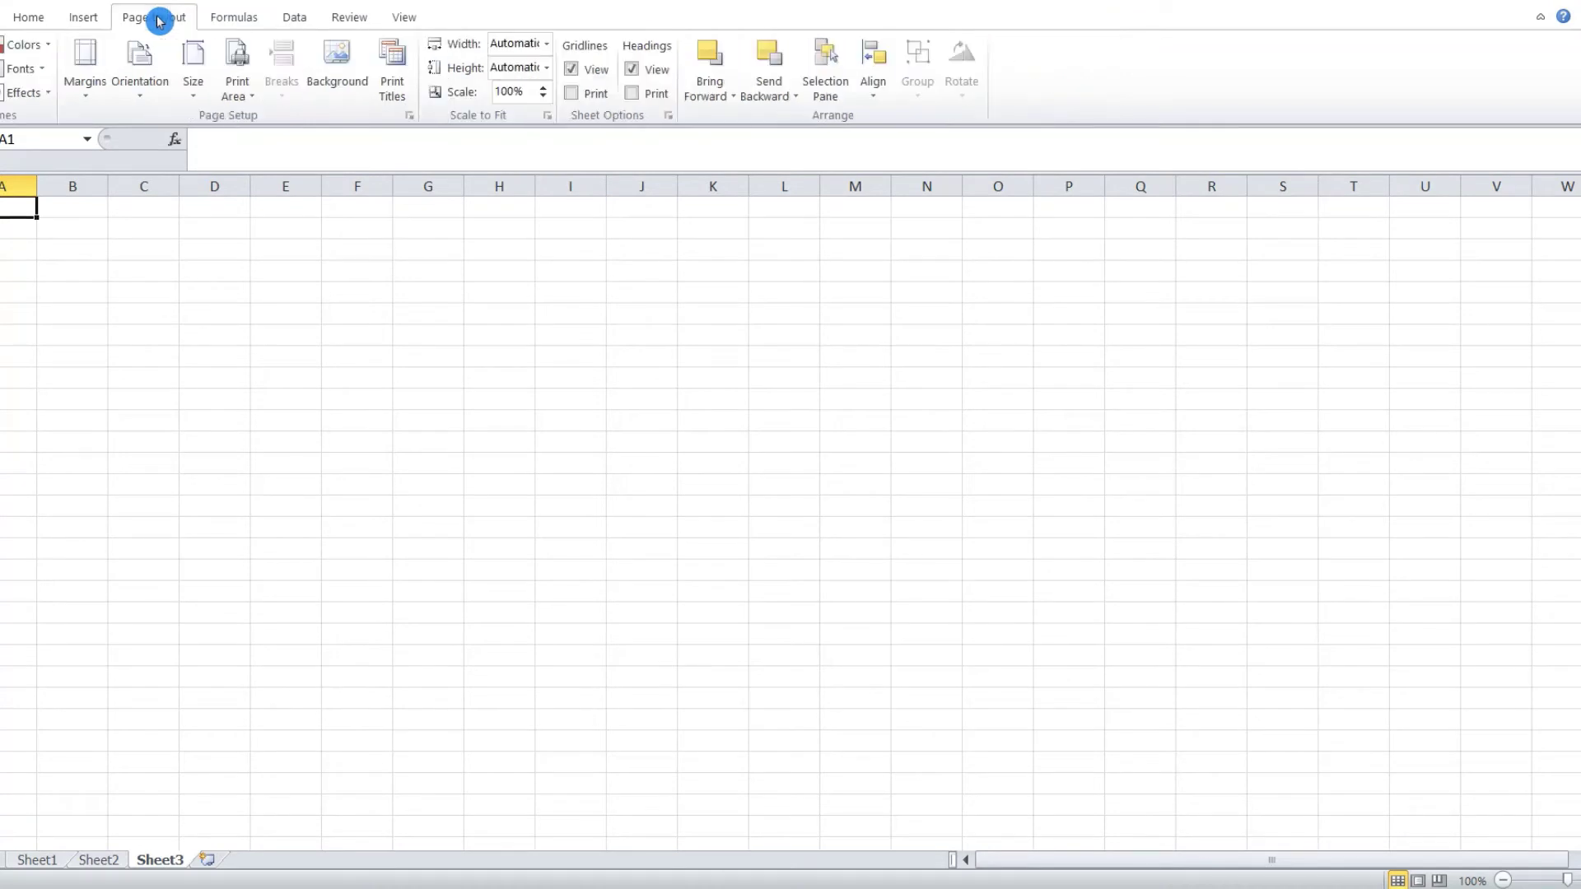
left_click(105, 17)
left_click(151, 20)
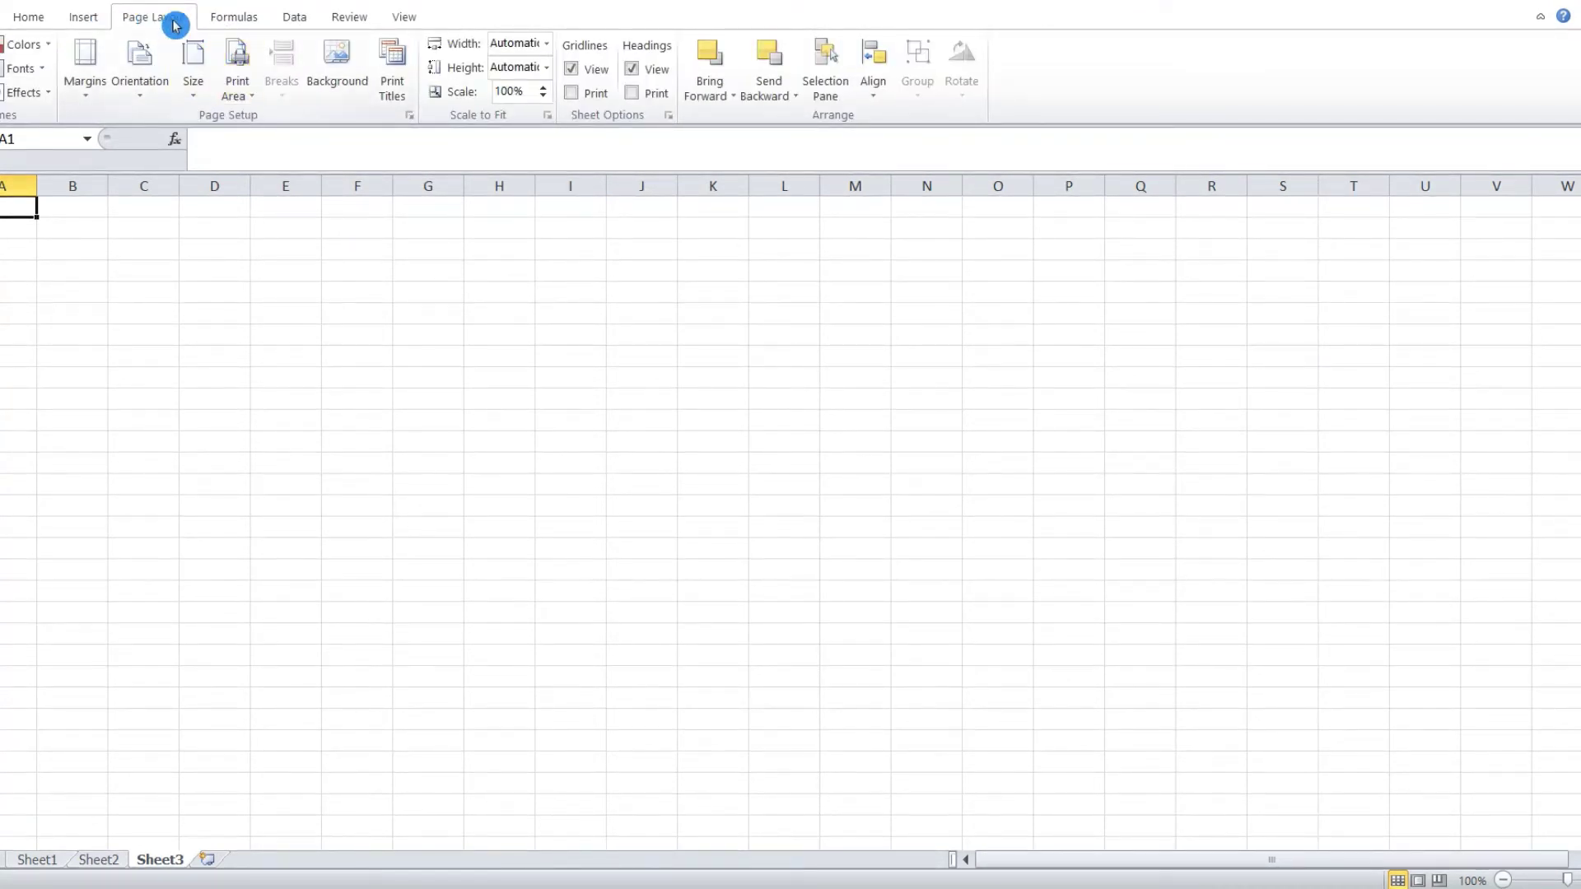
Open the Sheet Background picker and close it without applying an image.
left_click(330, 70)
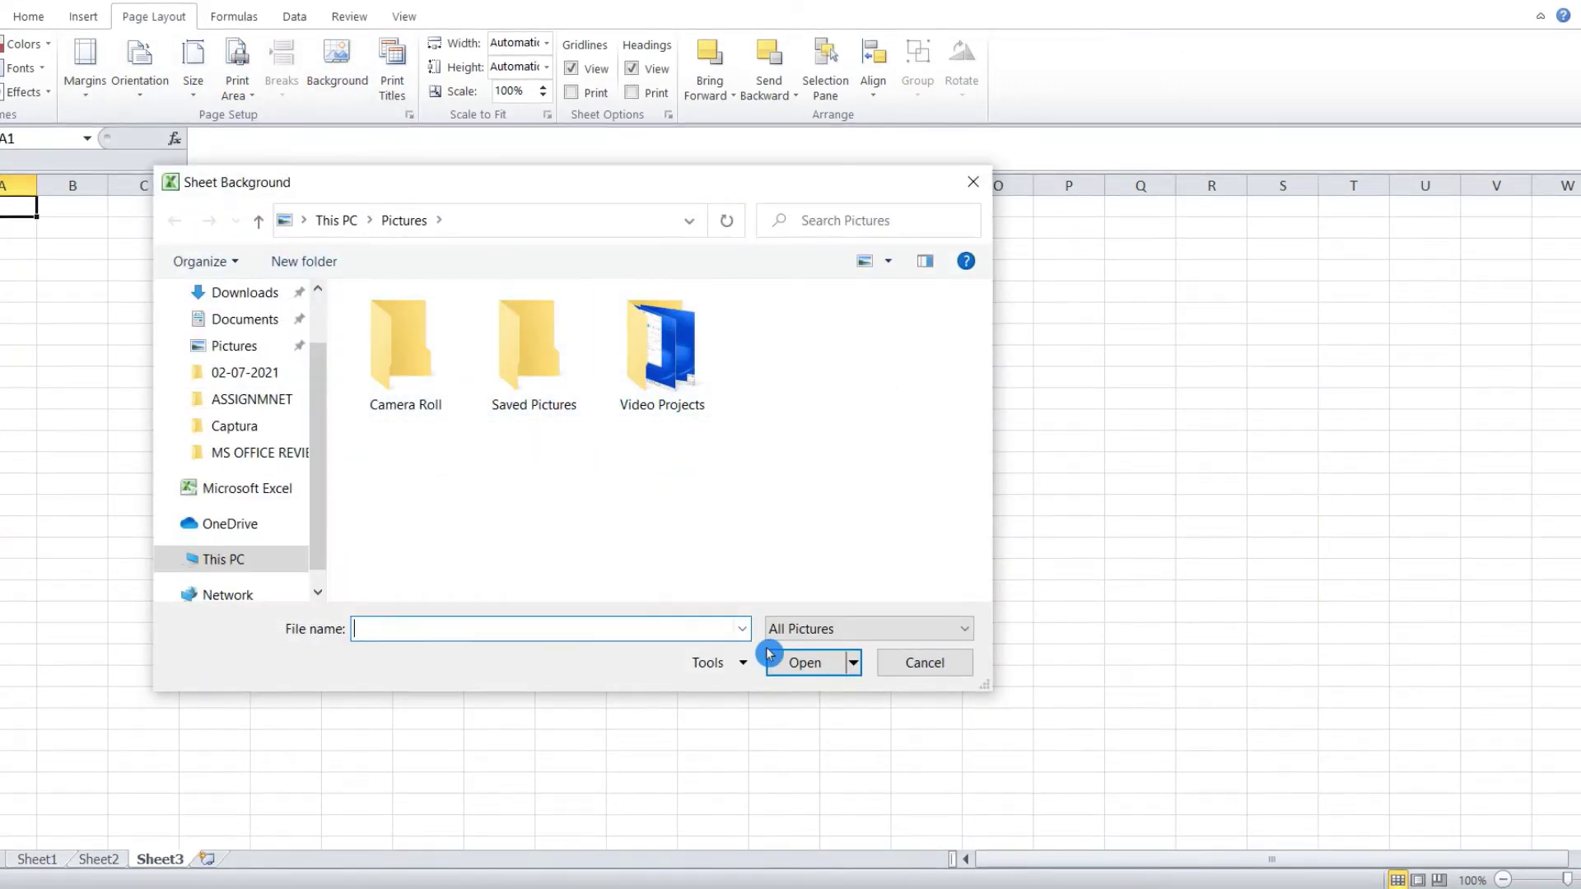
left_click(973, 182)
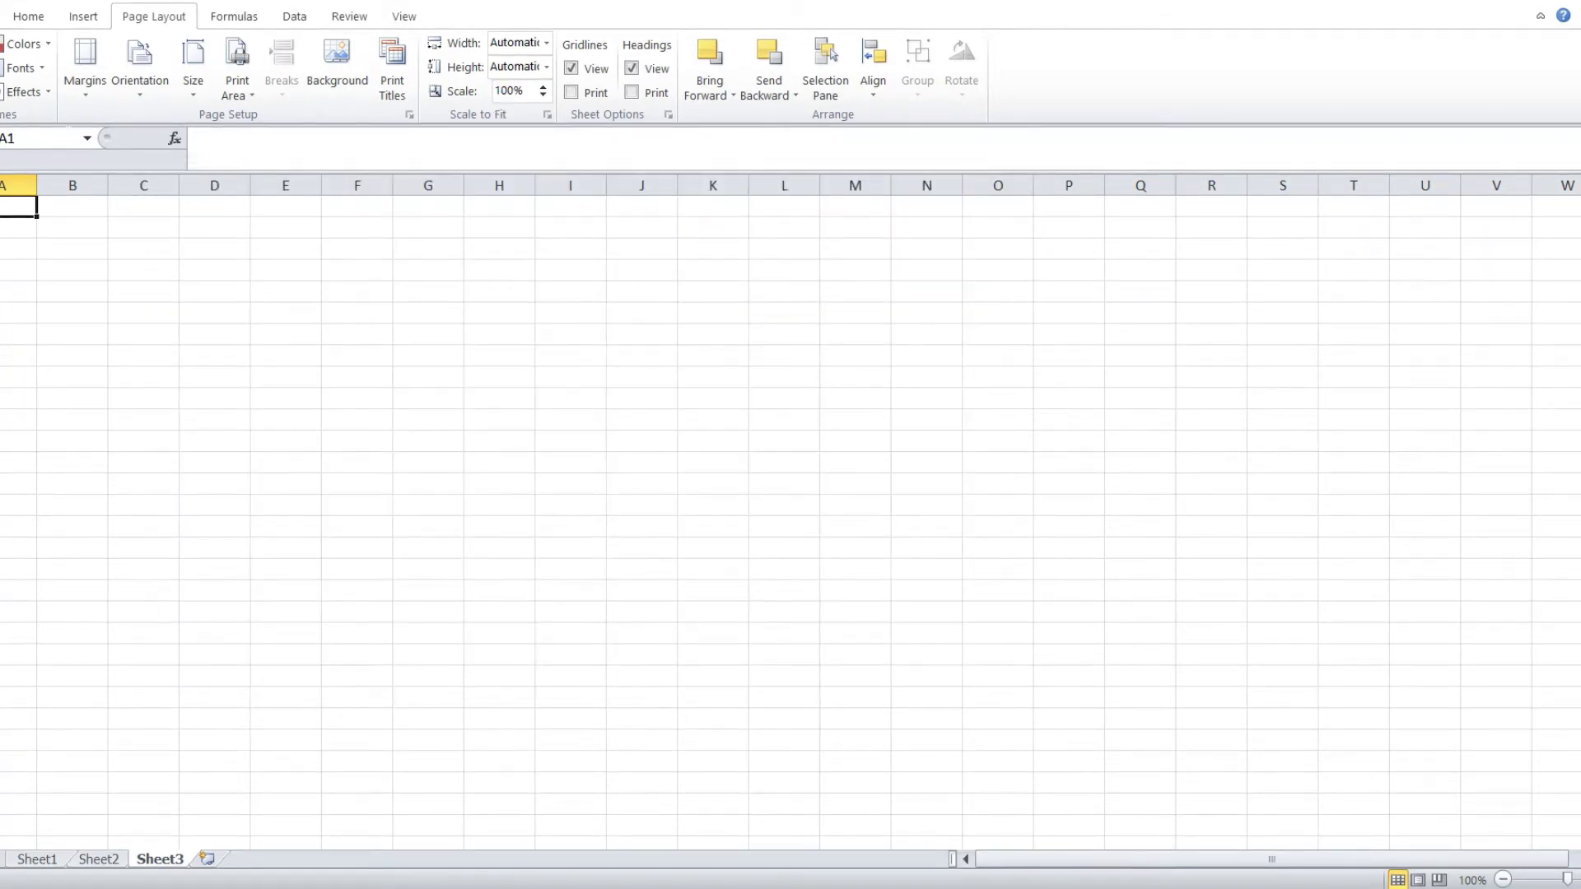
left_click(80, 23)
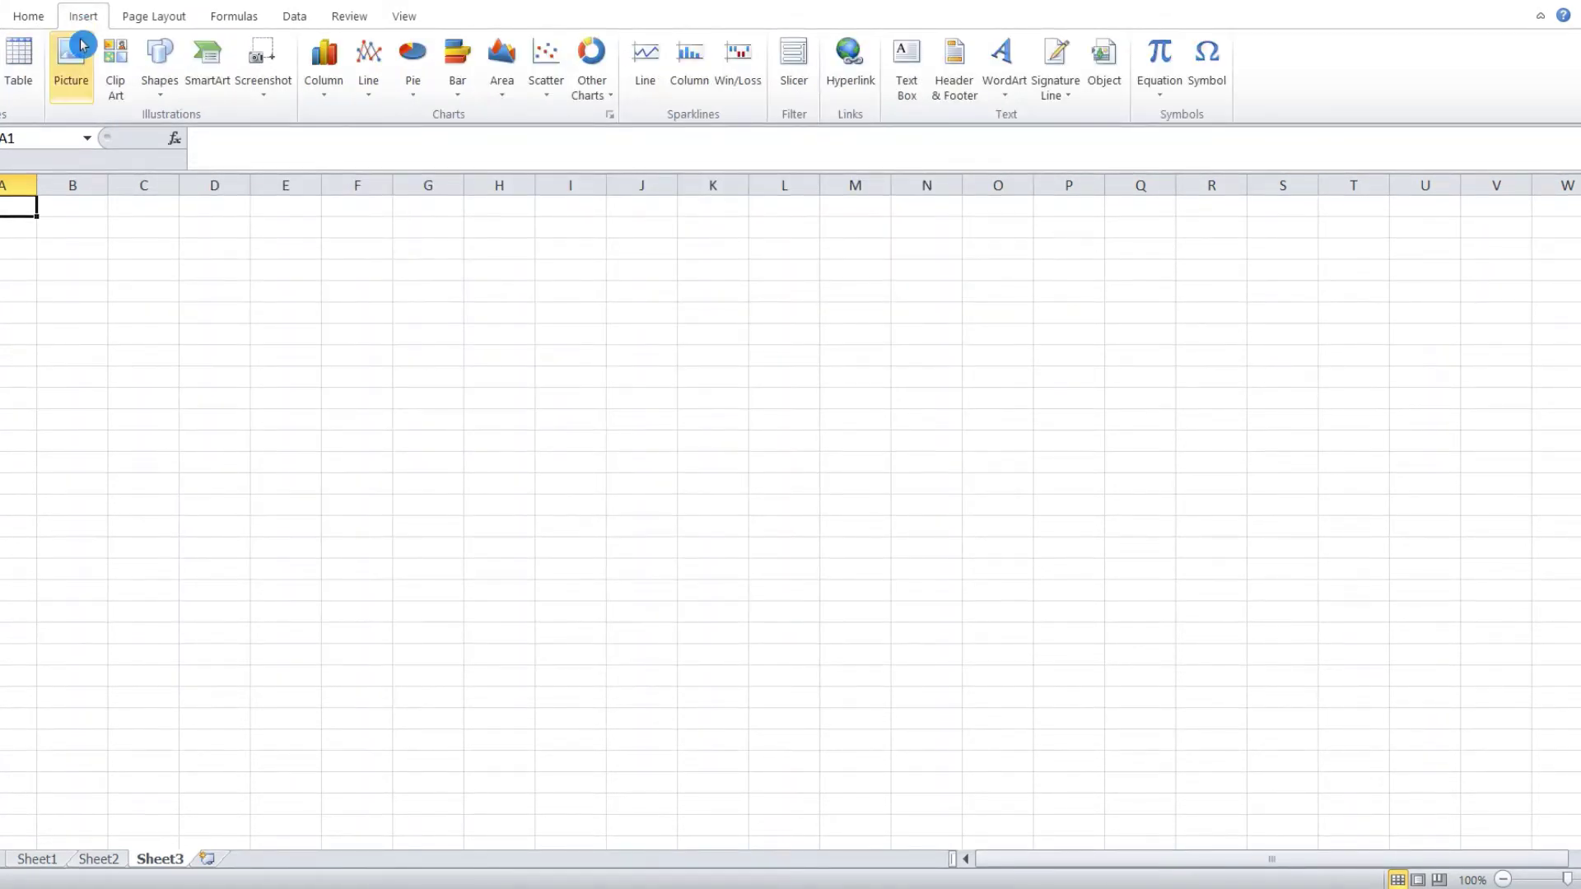
Search clip art for OFFICE, try inserting a photo, and dismiss the clip organizer error.
left_click(119, 66)
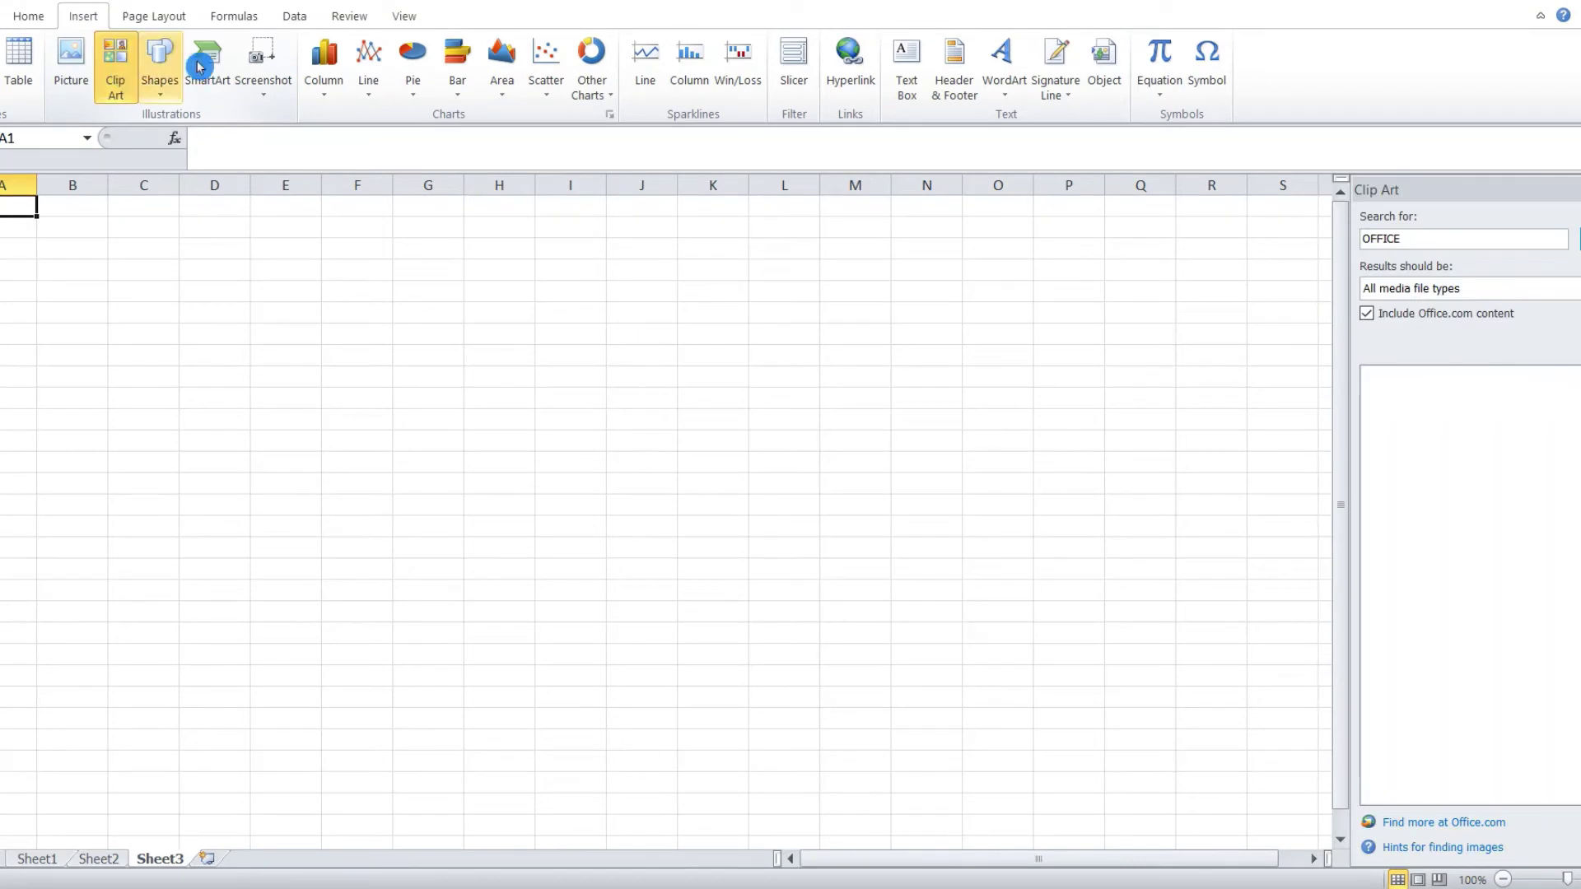
left_click(1577, 238)
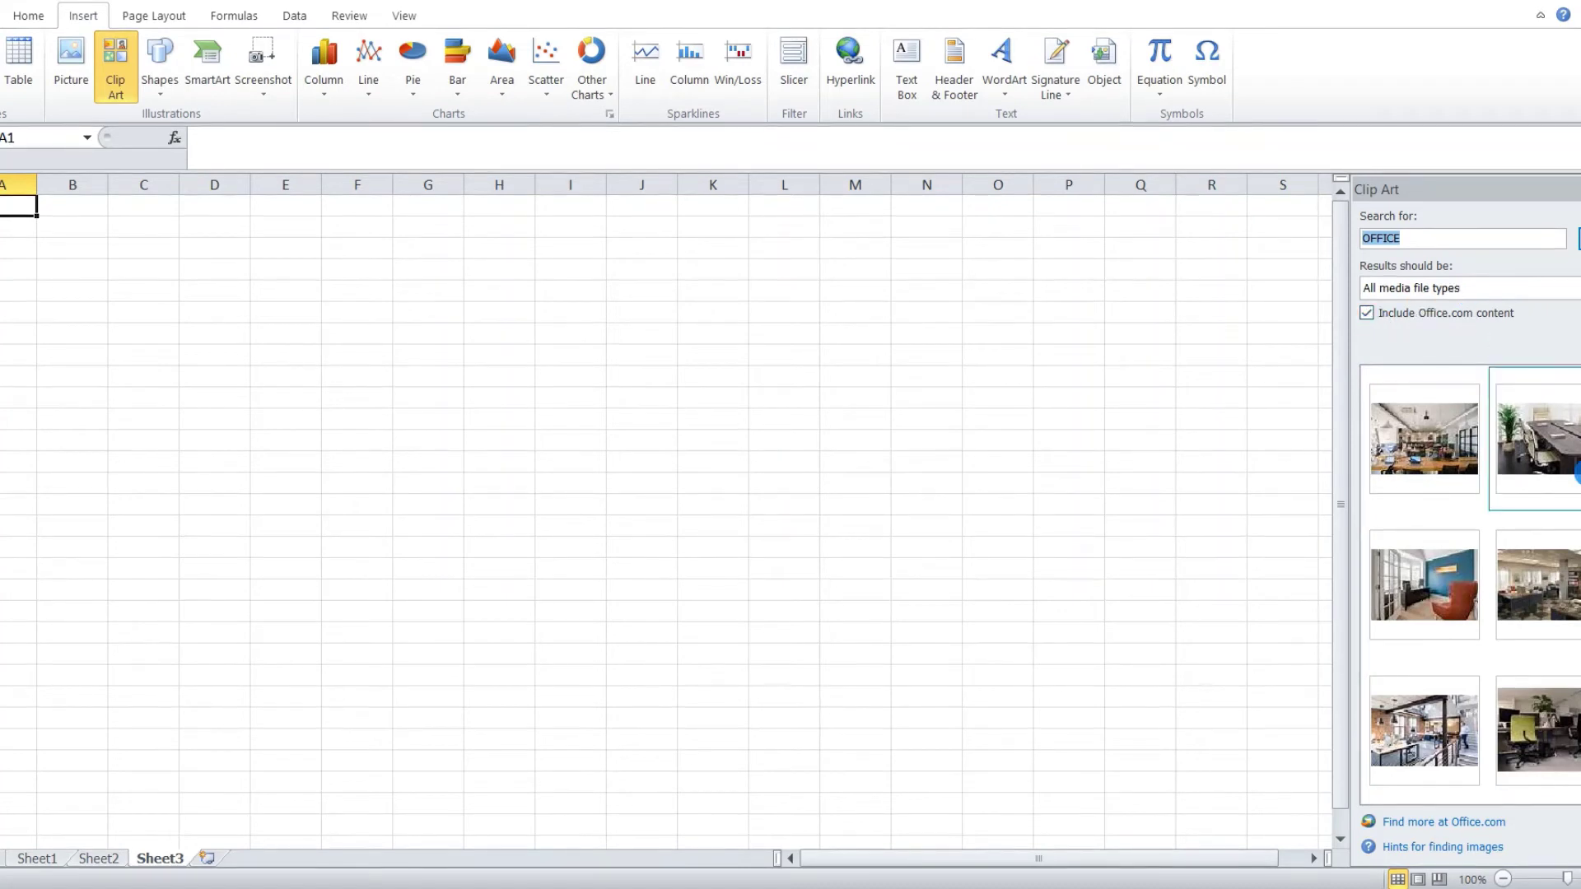
mouse_move(1538, 438)
left_click(1571, 466)
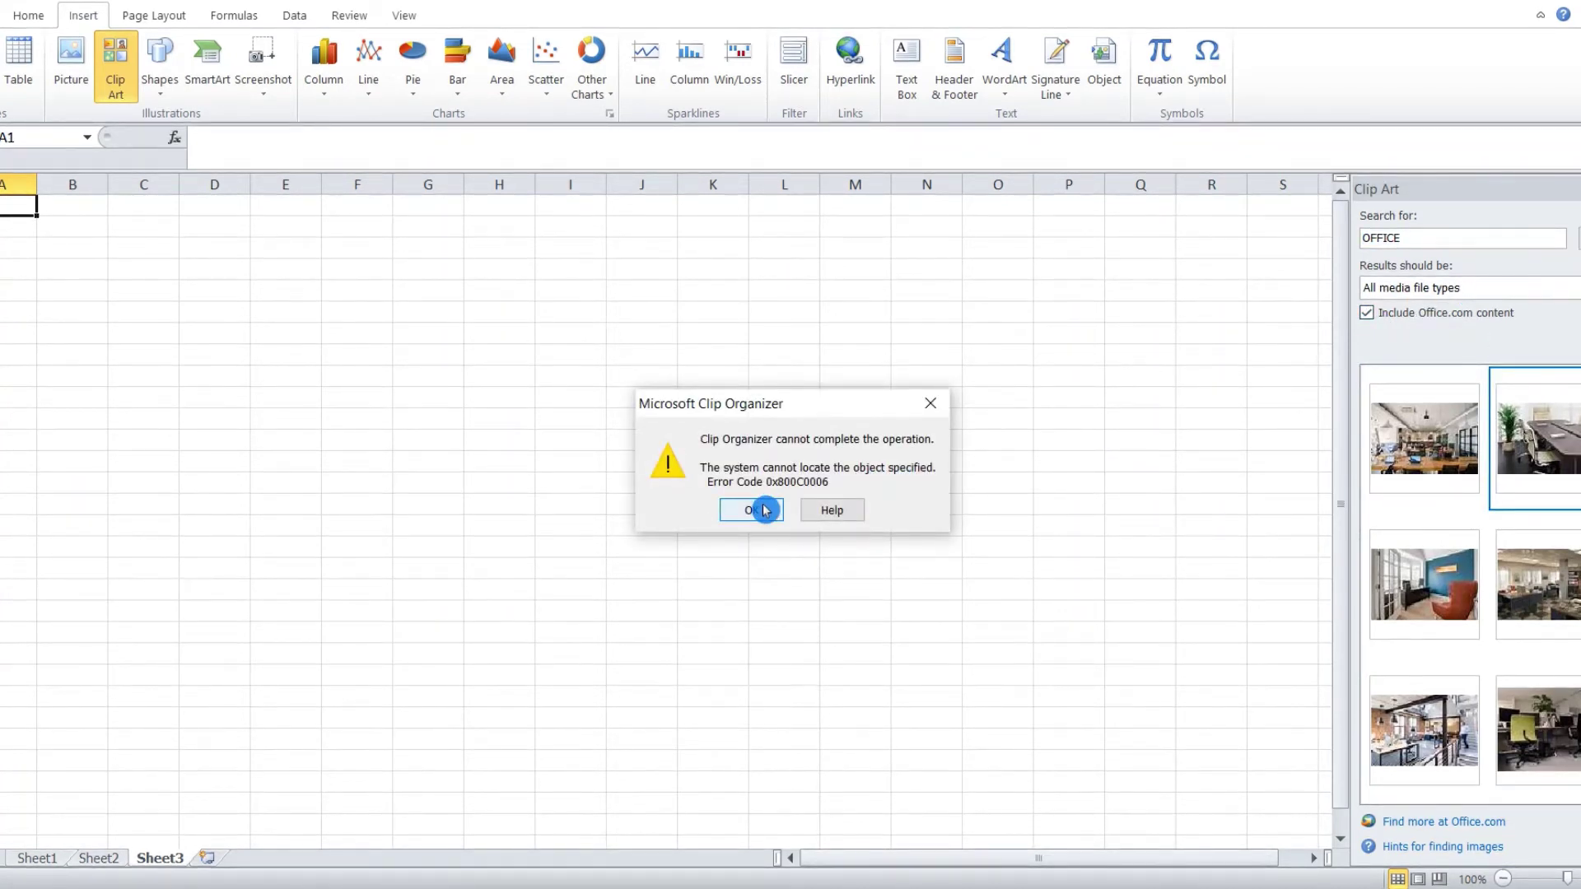
left_click(765, 510)
Insert another office photo, move it up over the sheet, then delete it.
left_click(956, 397)
left_click(712, 547)
left_click(1520, 602)
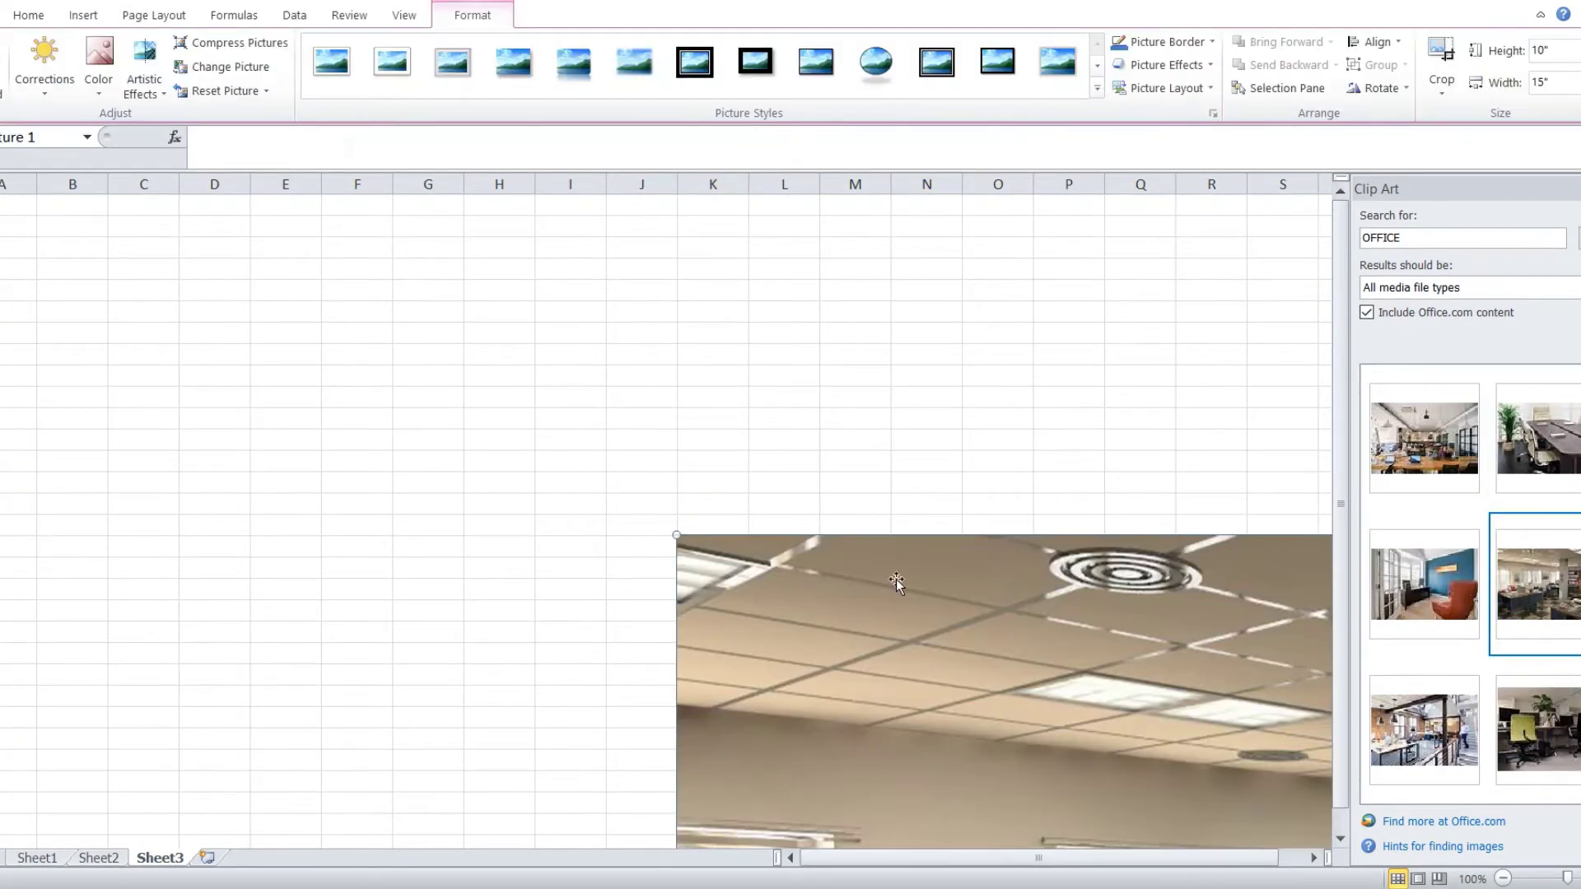
left_click_drag(878, 594, 89, 245)
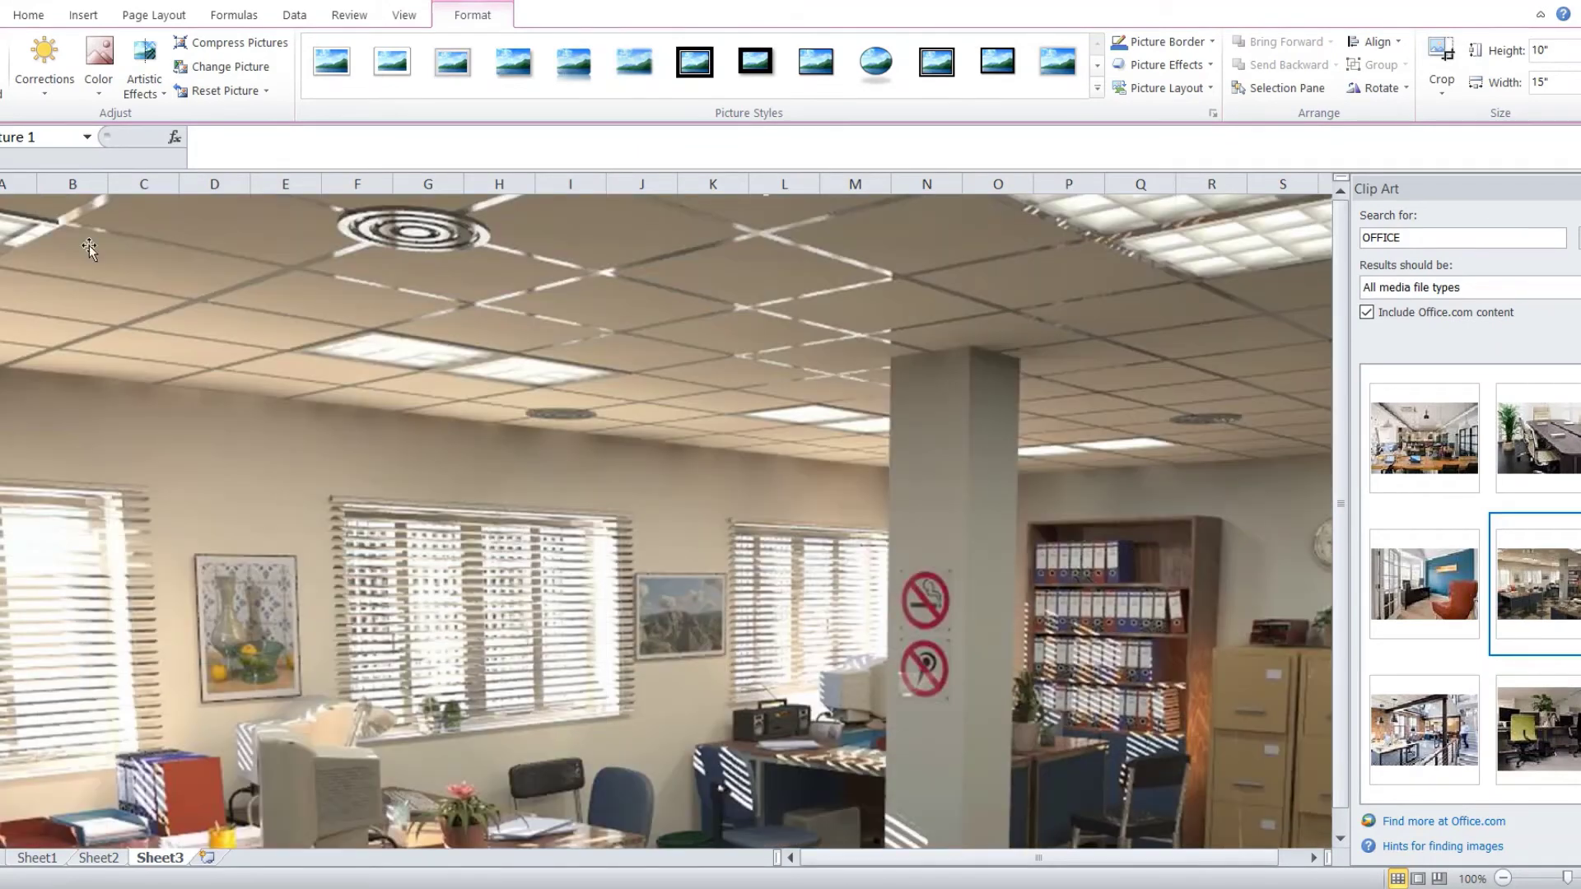
scroll(443, 448, "down", 1)
scroll(443, 448, "up", 1)
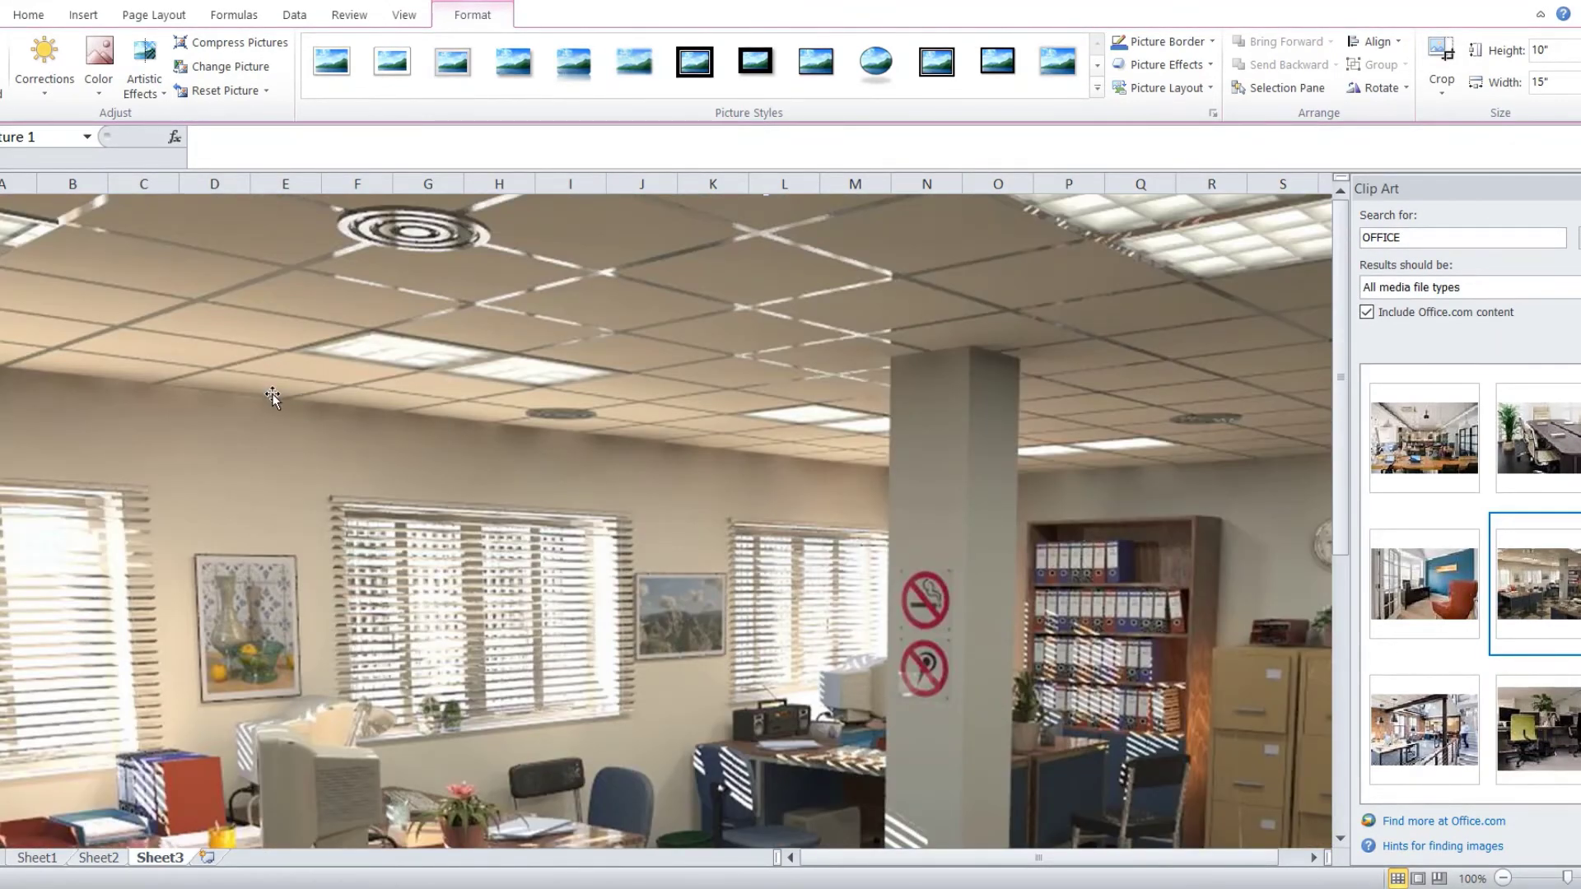
key("Delete")
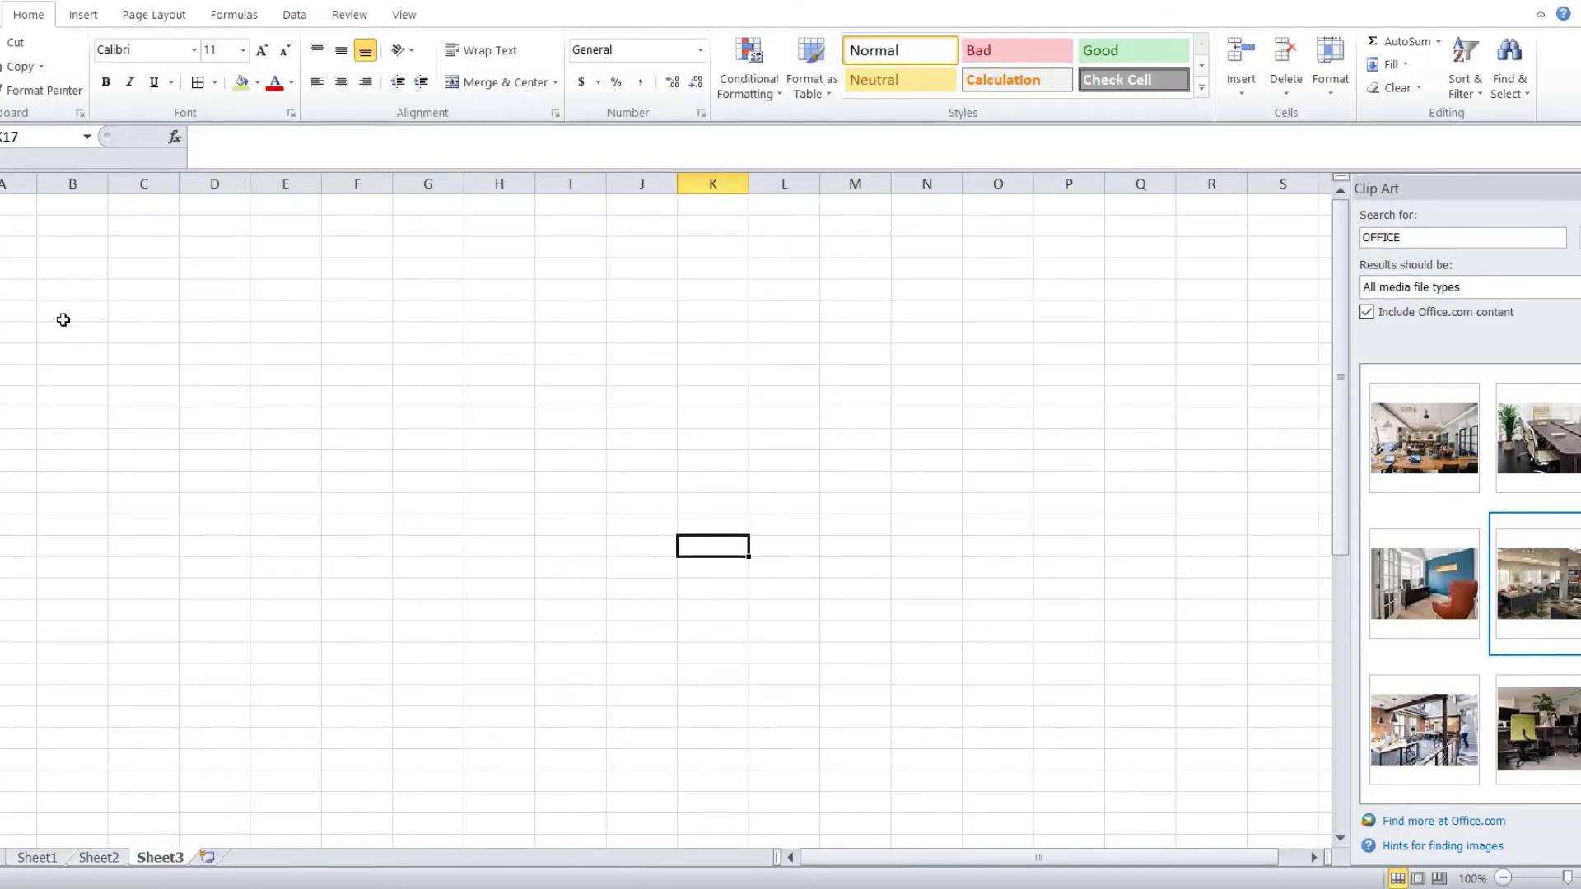
Draw a blue rectangle as a square near the top-left of Sheet3.
left_click(83, 14)
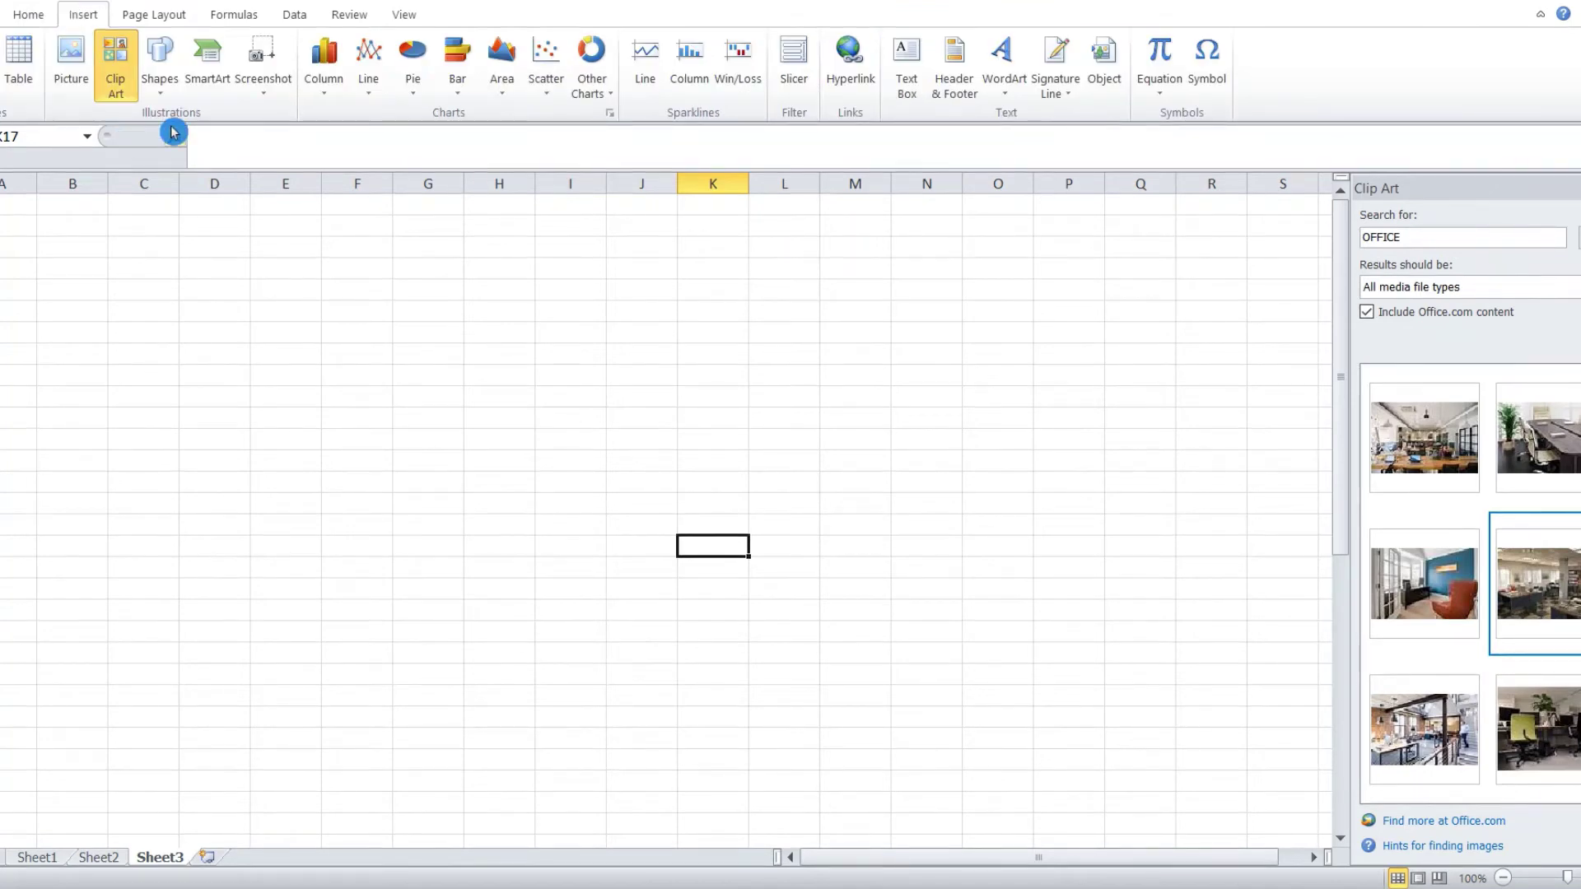
left_click(160, 79)
left_click(215, 133)
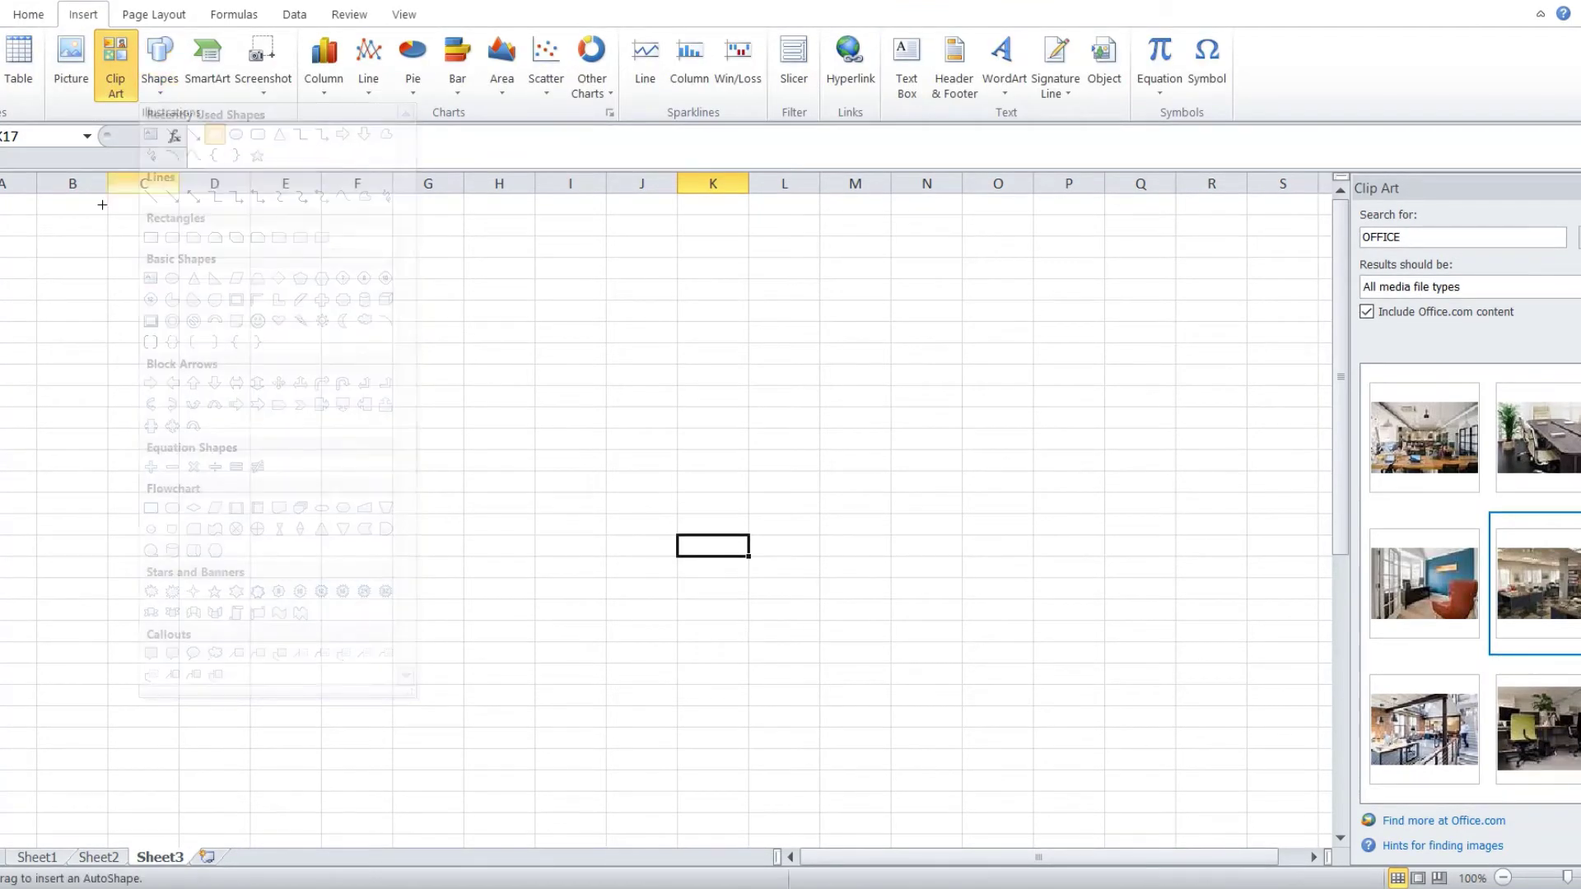
left_click_drag(21, 234, 160, 372)
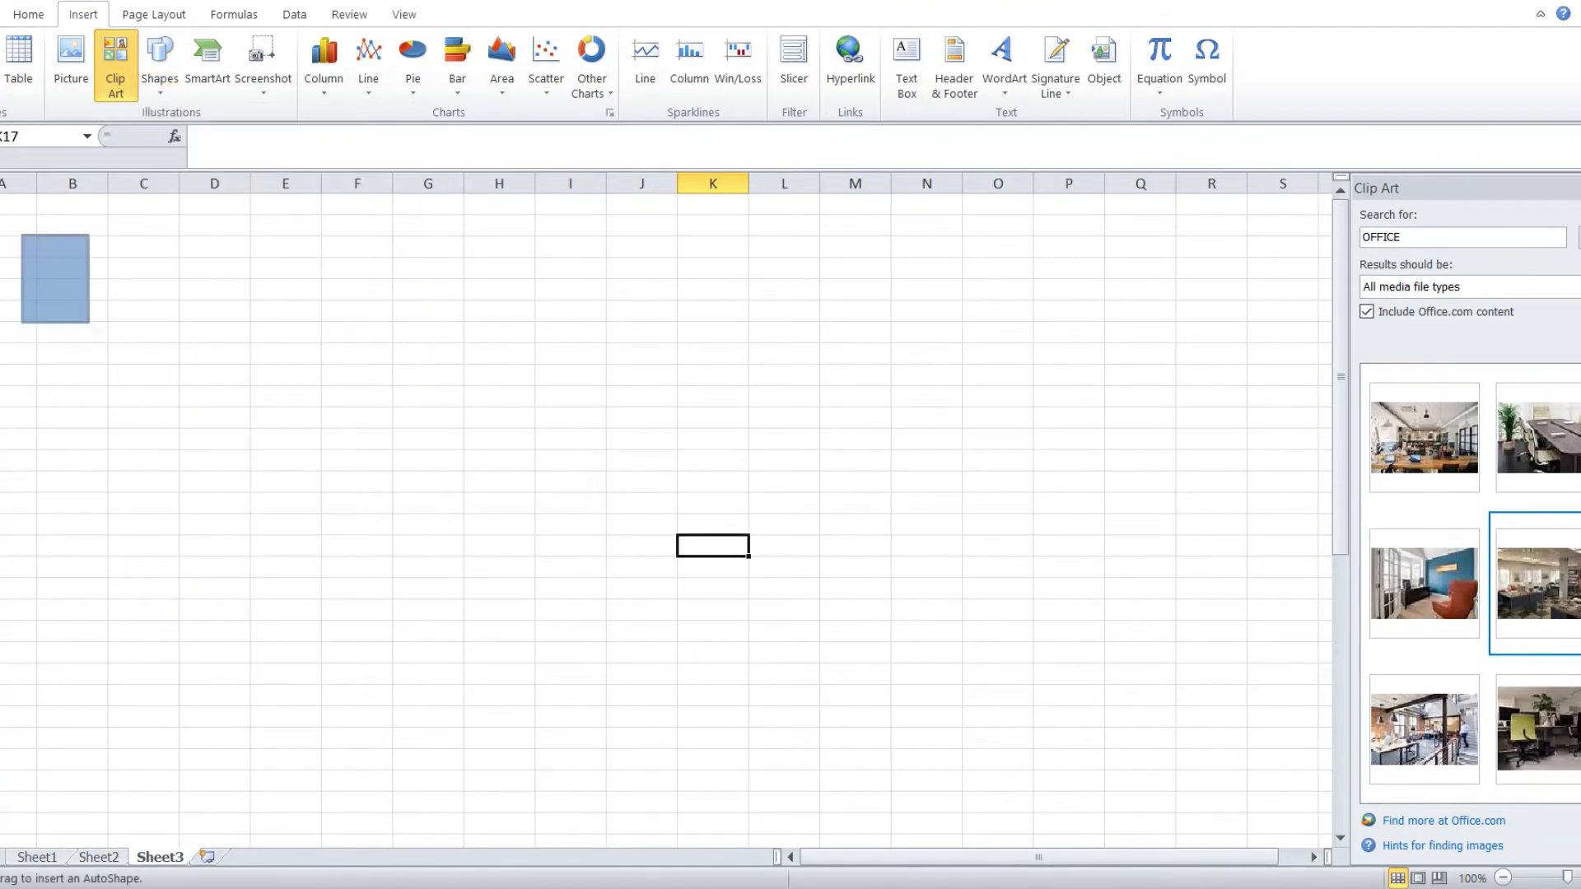
Draw a large blue oval circle over columns E–H and deselect it.
left_click(83, 14)
left_click(160, 62)
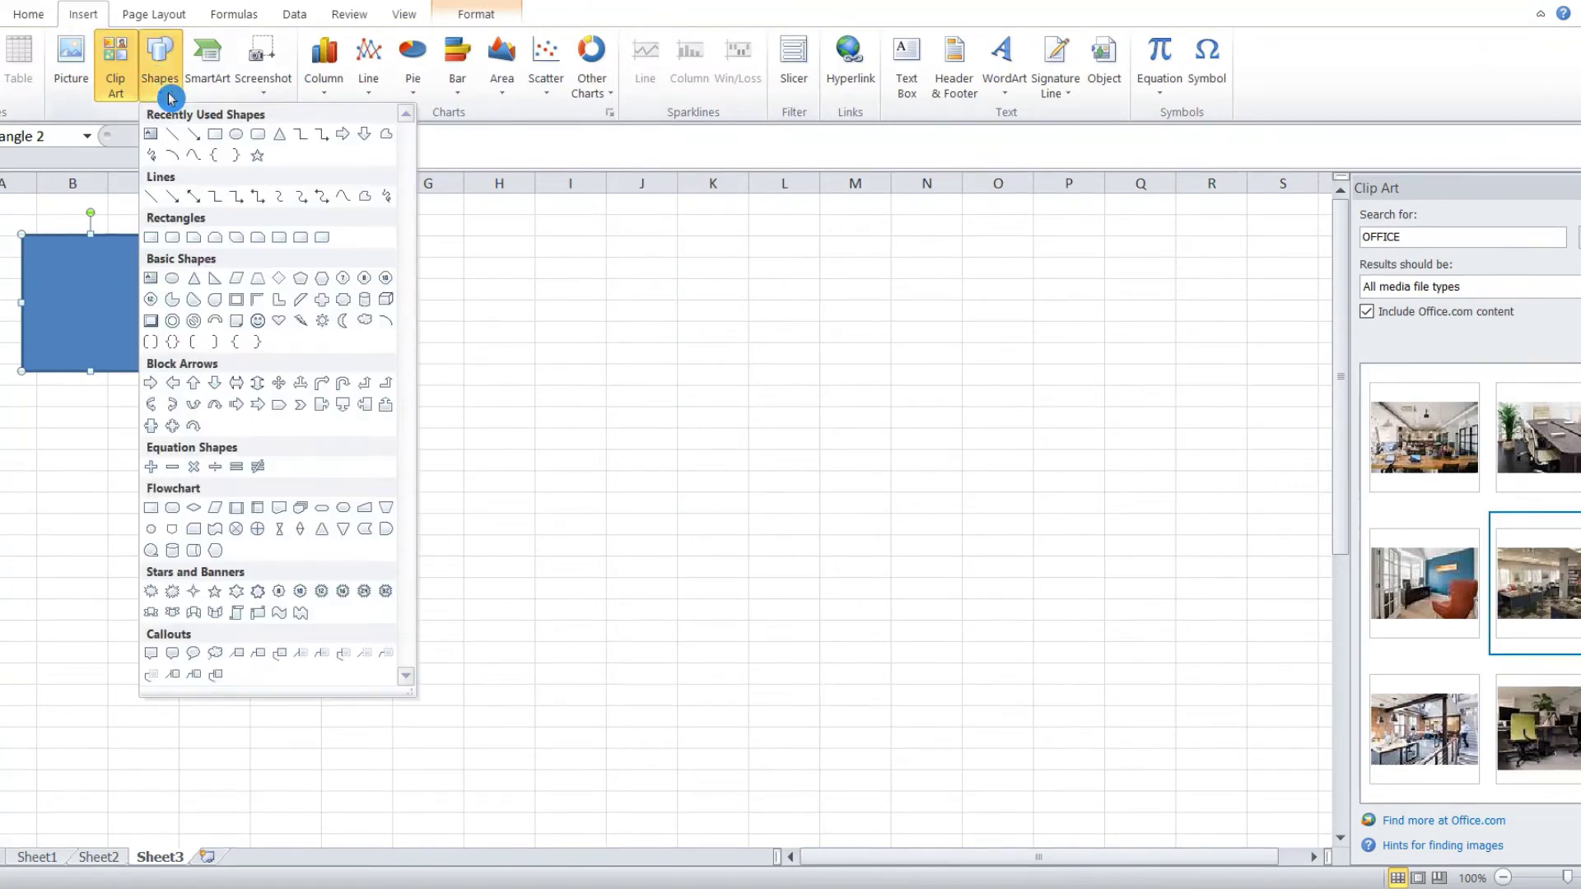
left_click(237, 133)
left_click_drag(290, 305, 563, 574)
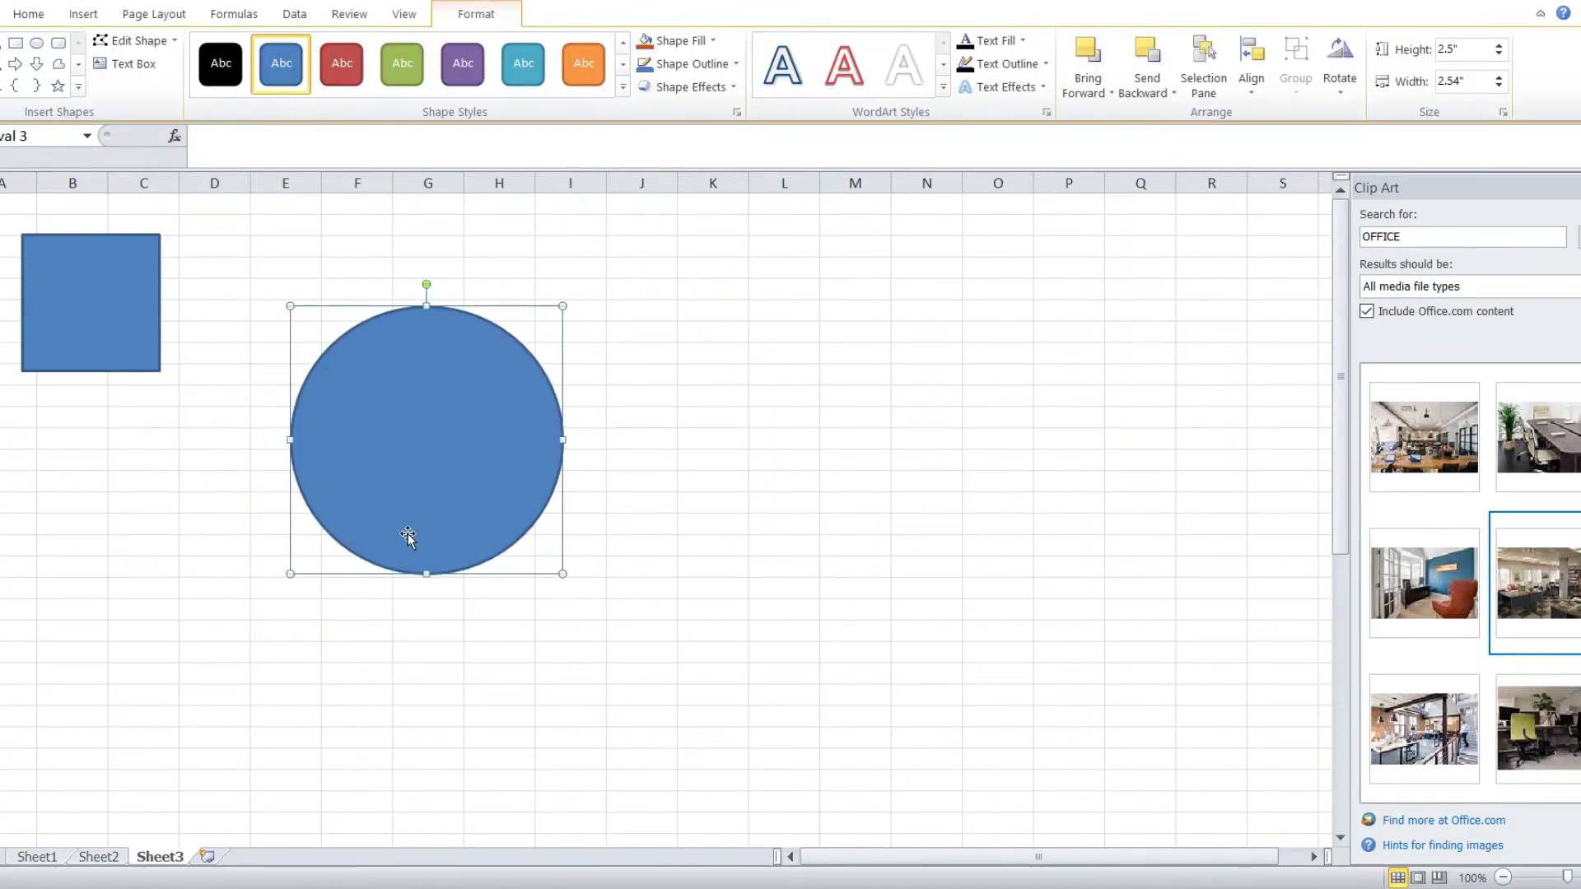
left_click(271, 545)
left_click(77, 14)
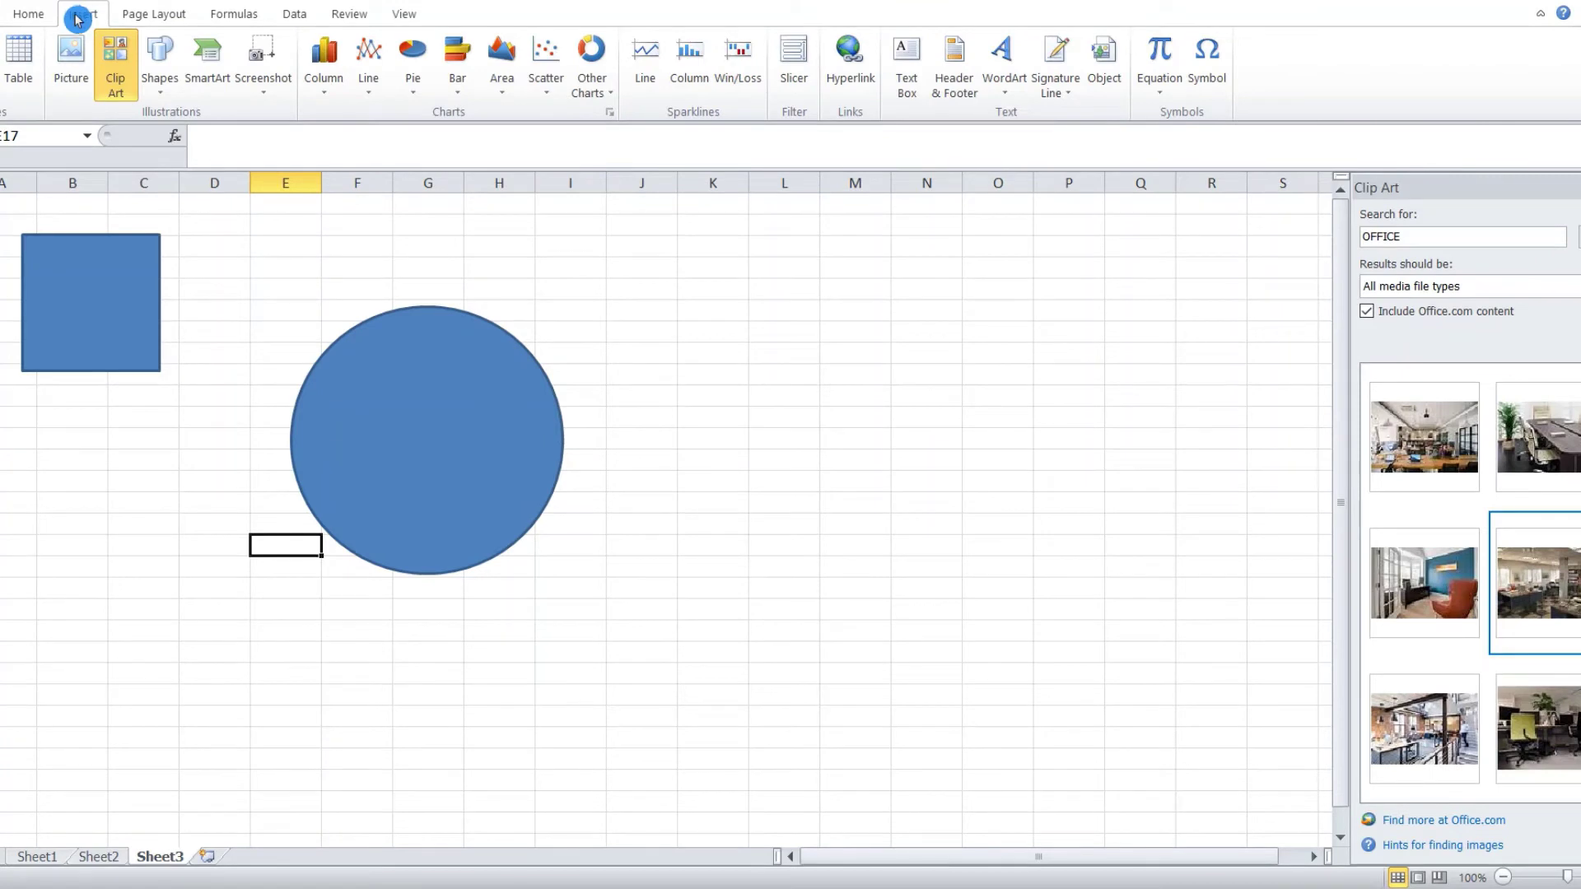
Insert an Alternating Hexagons SmartArt graphic and move it right of the circle.
left_click(202, 85)
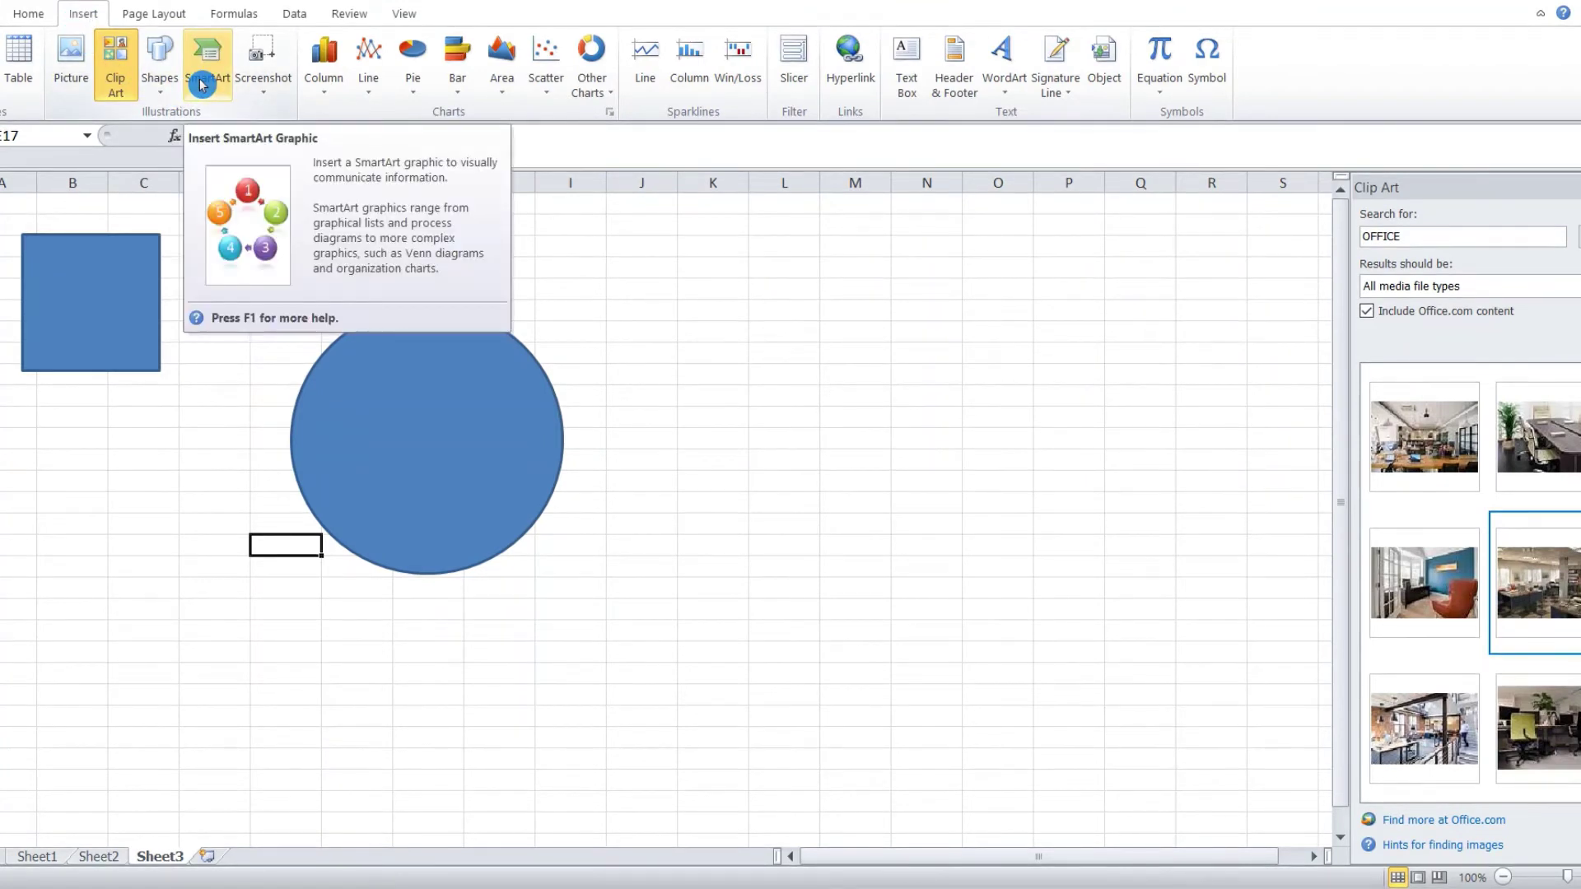
left_click(201, 85)
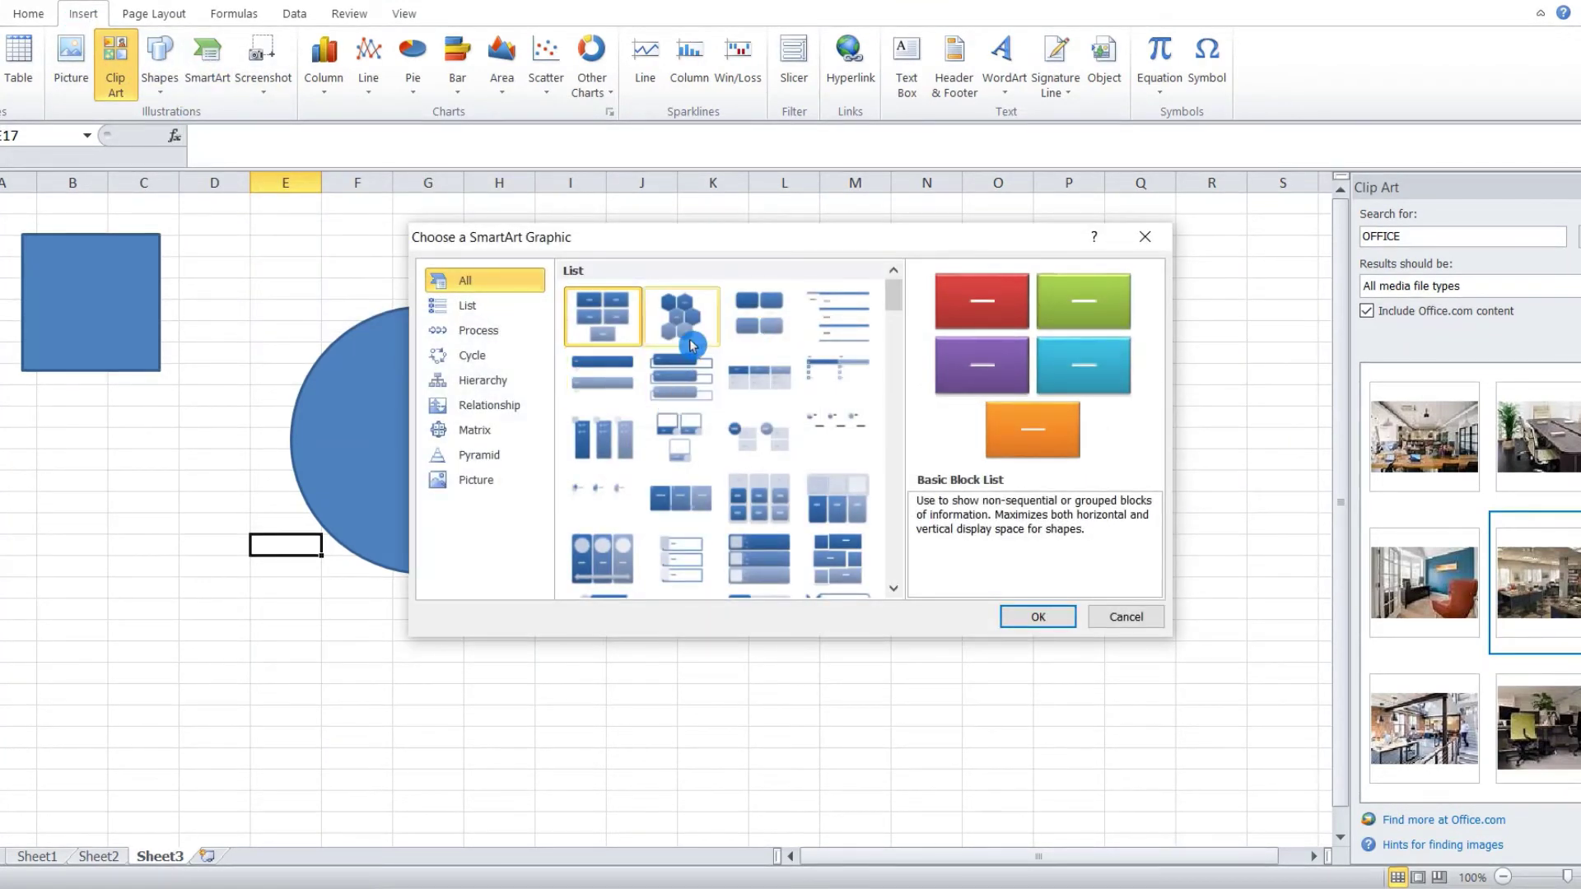
left_click(681, 316)
left_click(1057, 620)
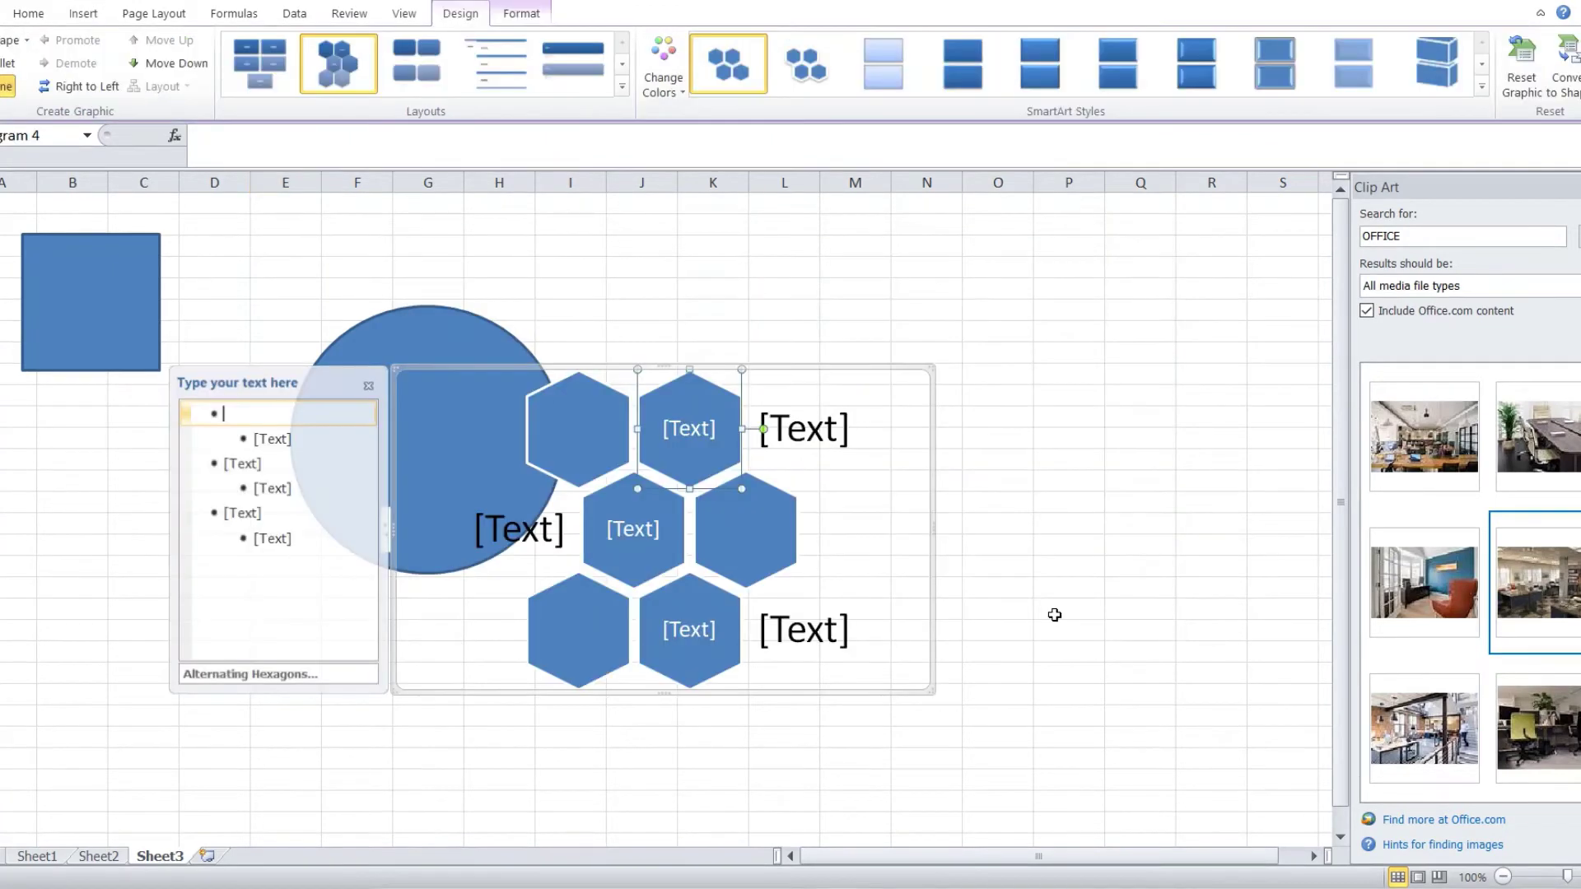
left_click_drag(601, 370, 878, 332)
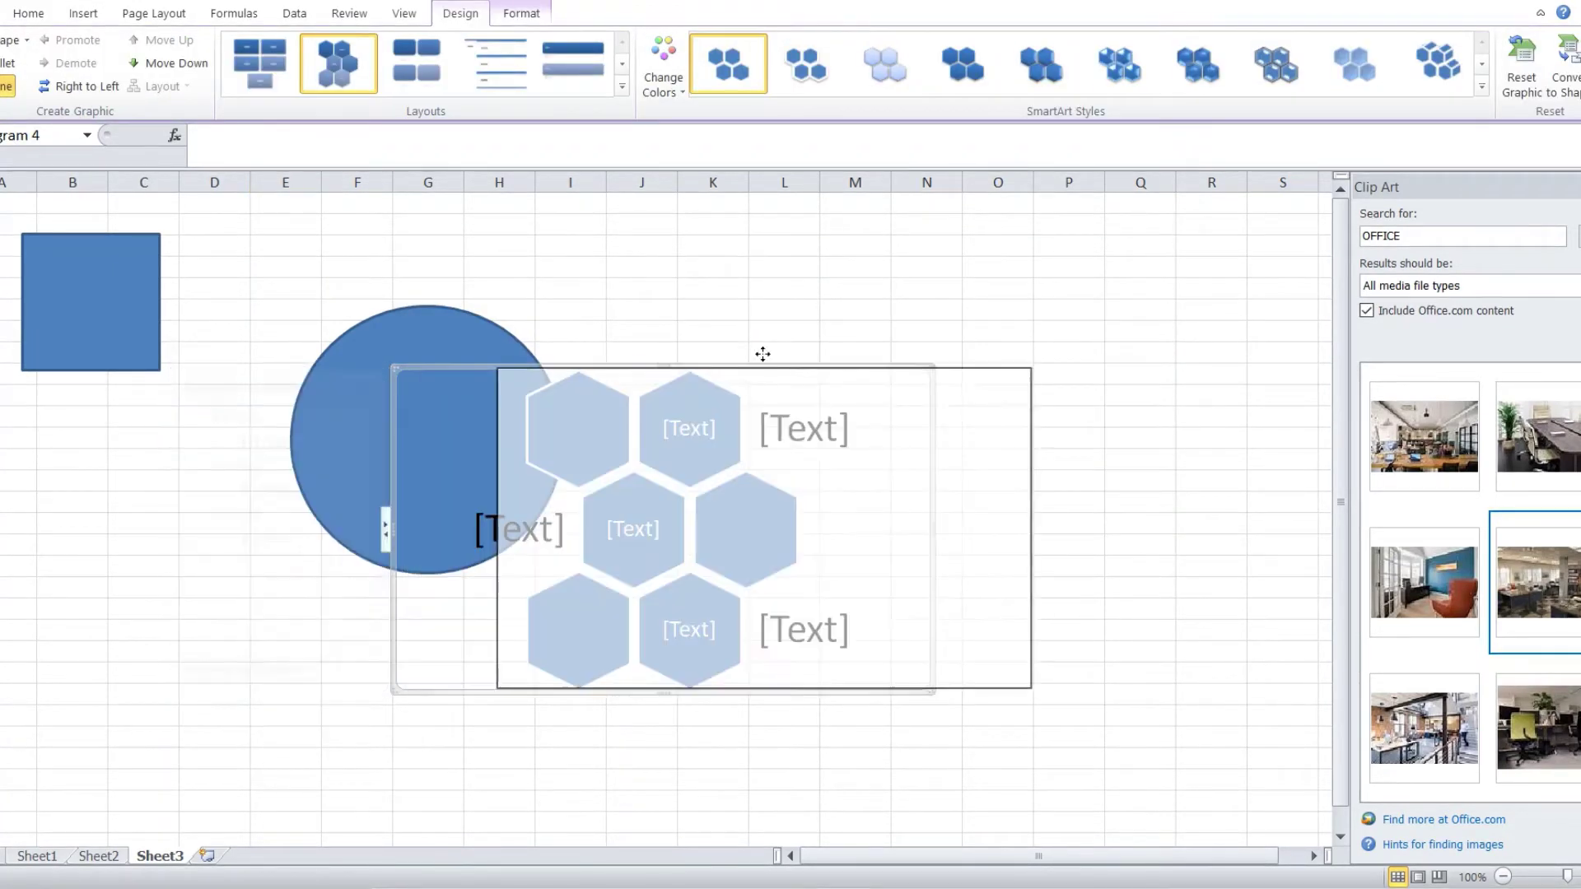
Label the hexagons 1, 2, 3, 4, 6 and 8.
left_click(986, 418)
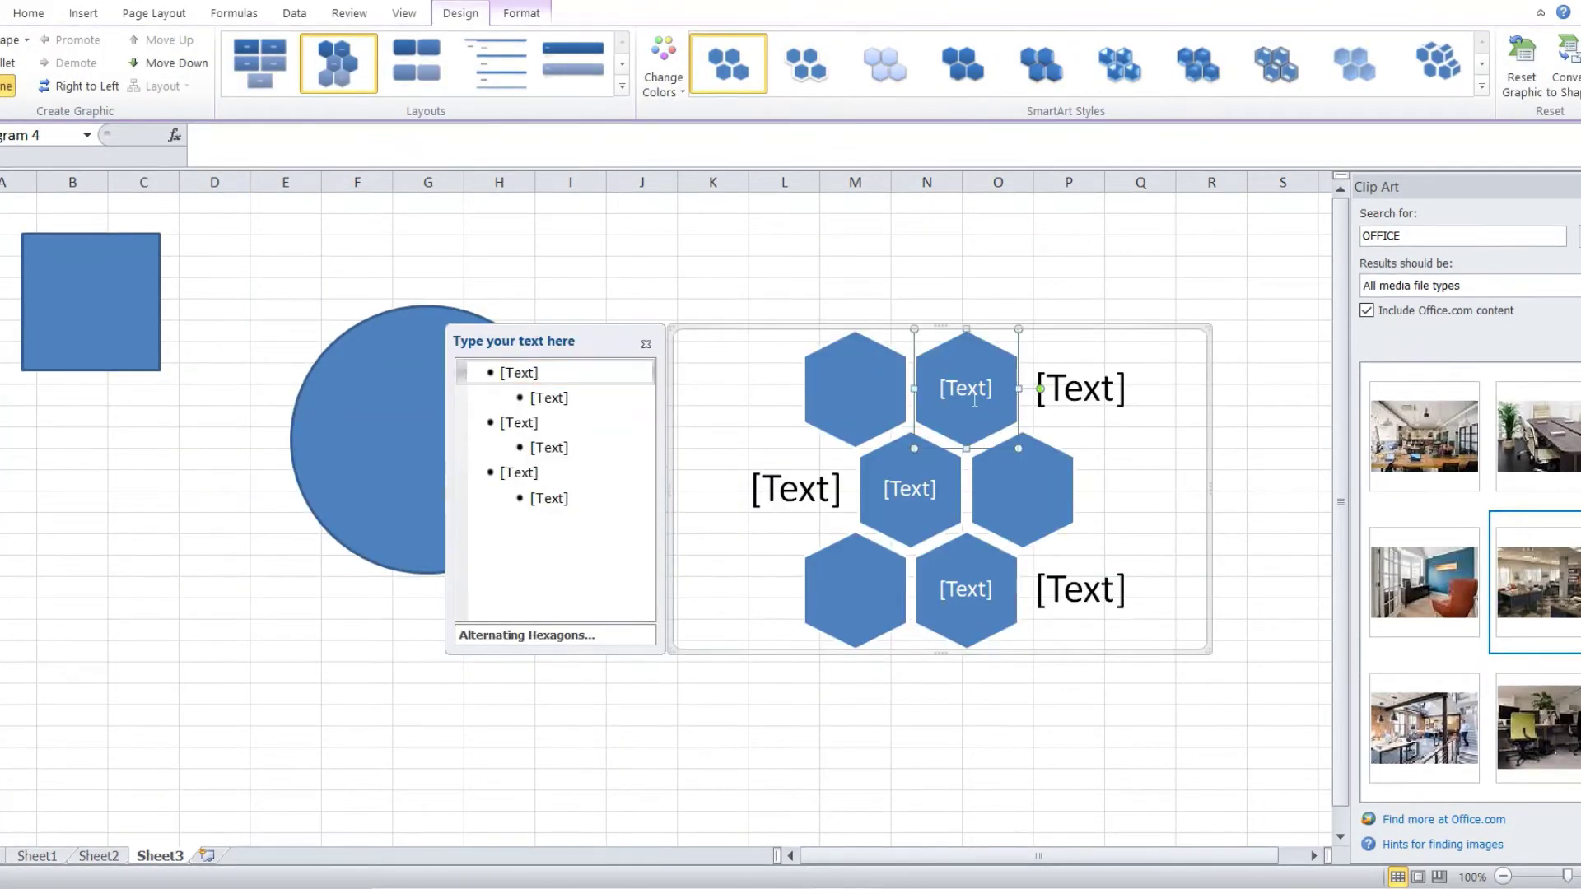
type("1")
left_click(922, 489)
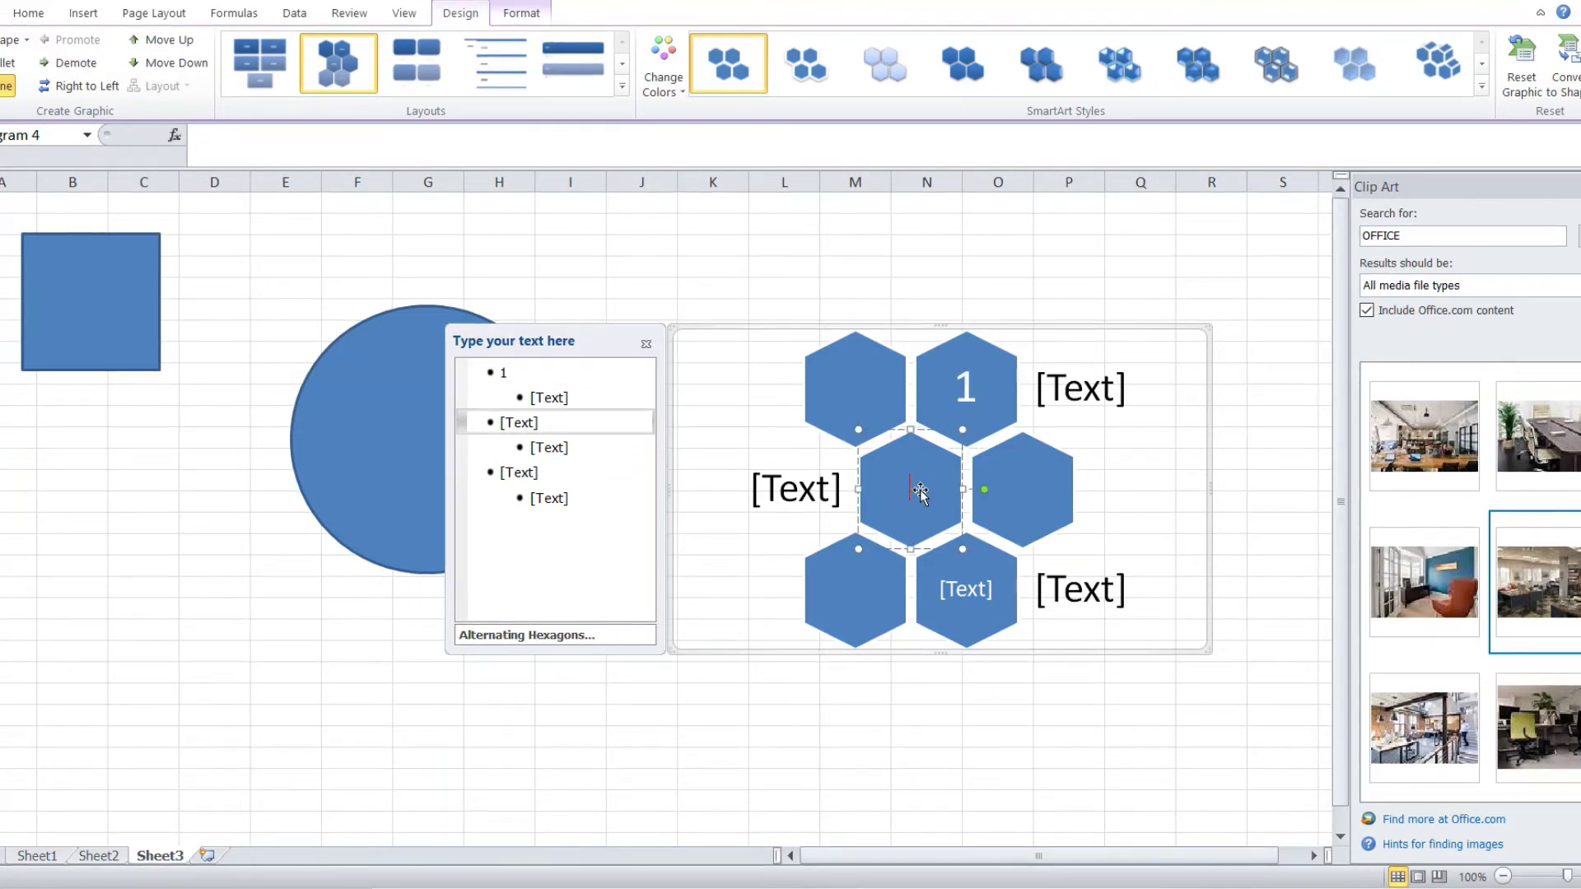
type("2")
left_click(988, 590)
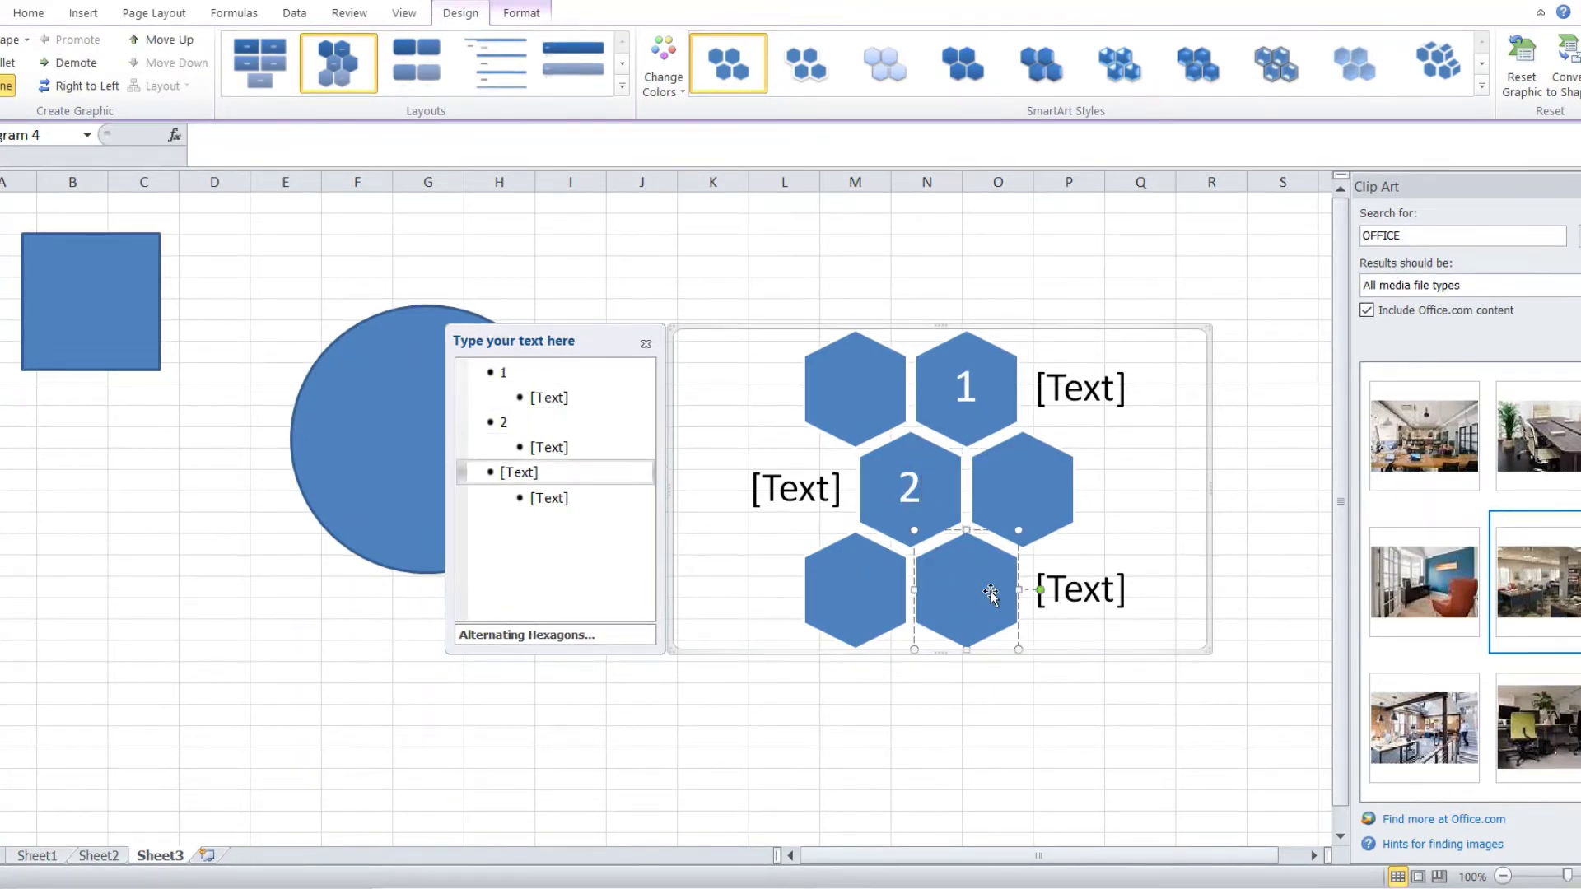
type("3")
left_click(1043, 511)
type("4")
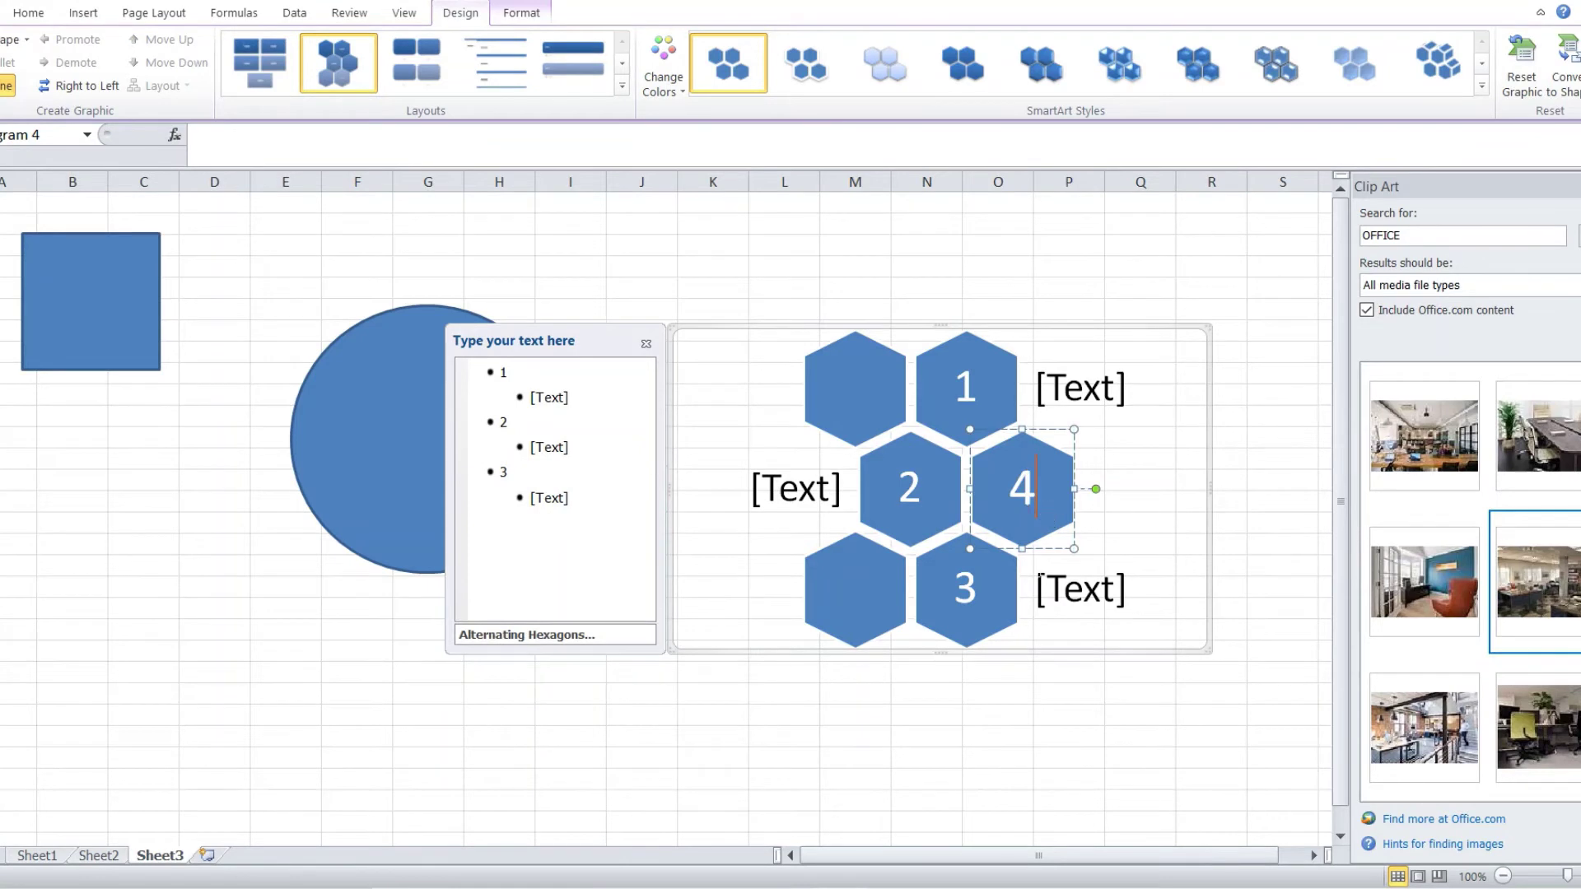
left_click(849, 592)
type("6")
left_click(858, 411)
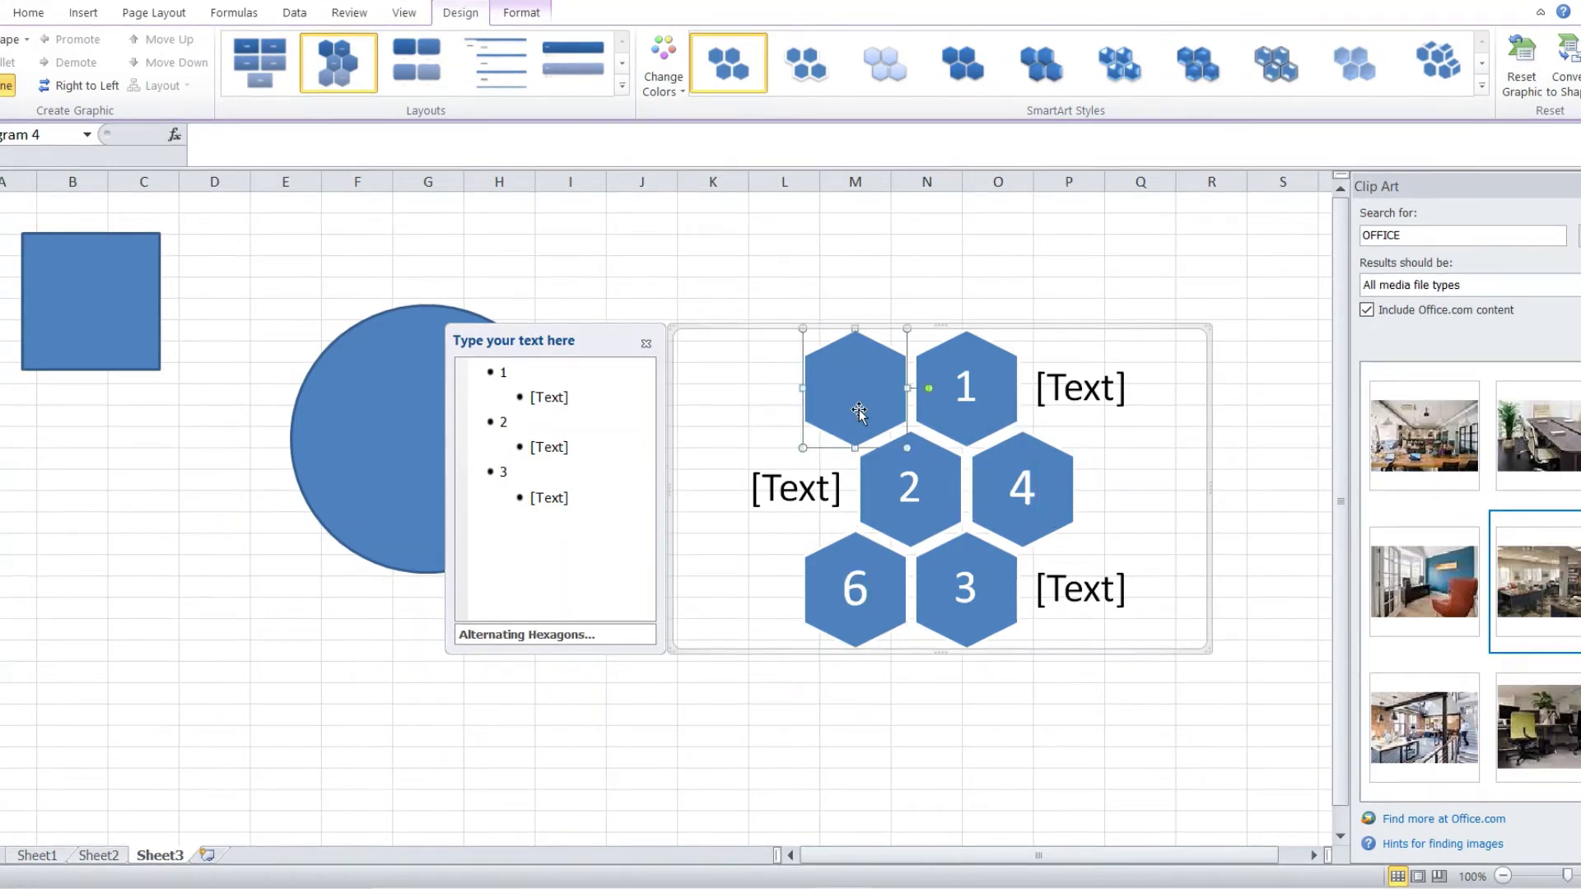
type("8")
left_click(854, 774)
Give the hexagon graphic a lighter gradient colour and the 3D Brick Scene style.
left_click(980, 362)
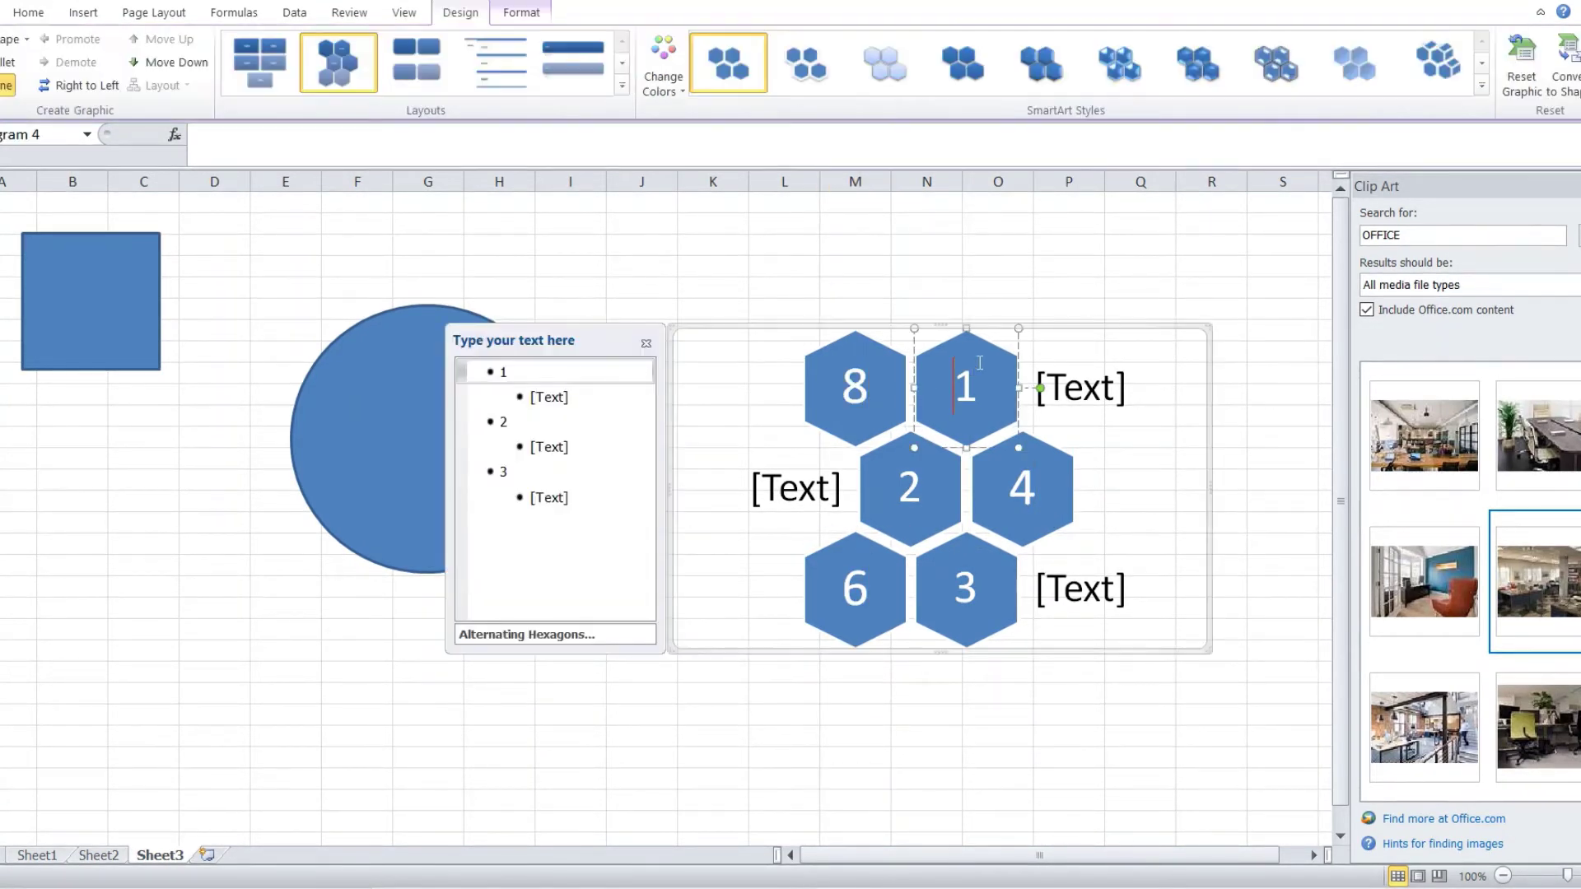
left_click(875, 81)
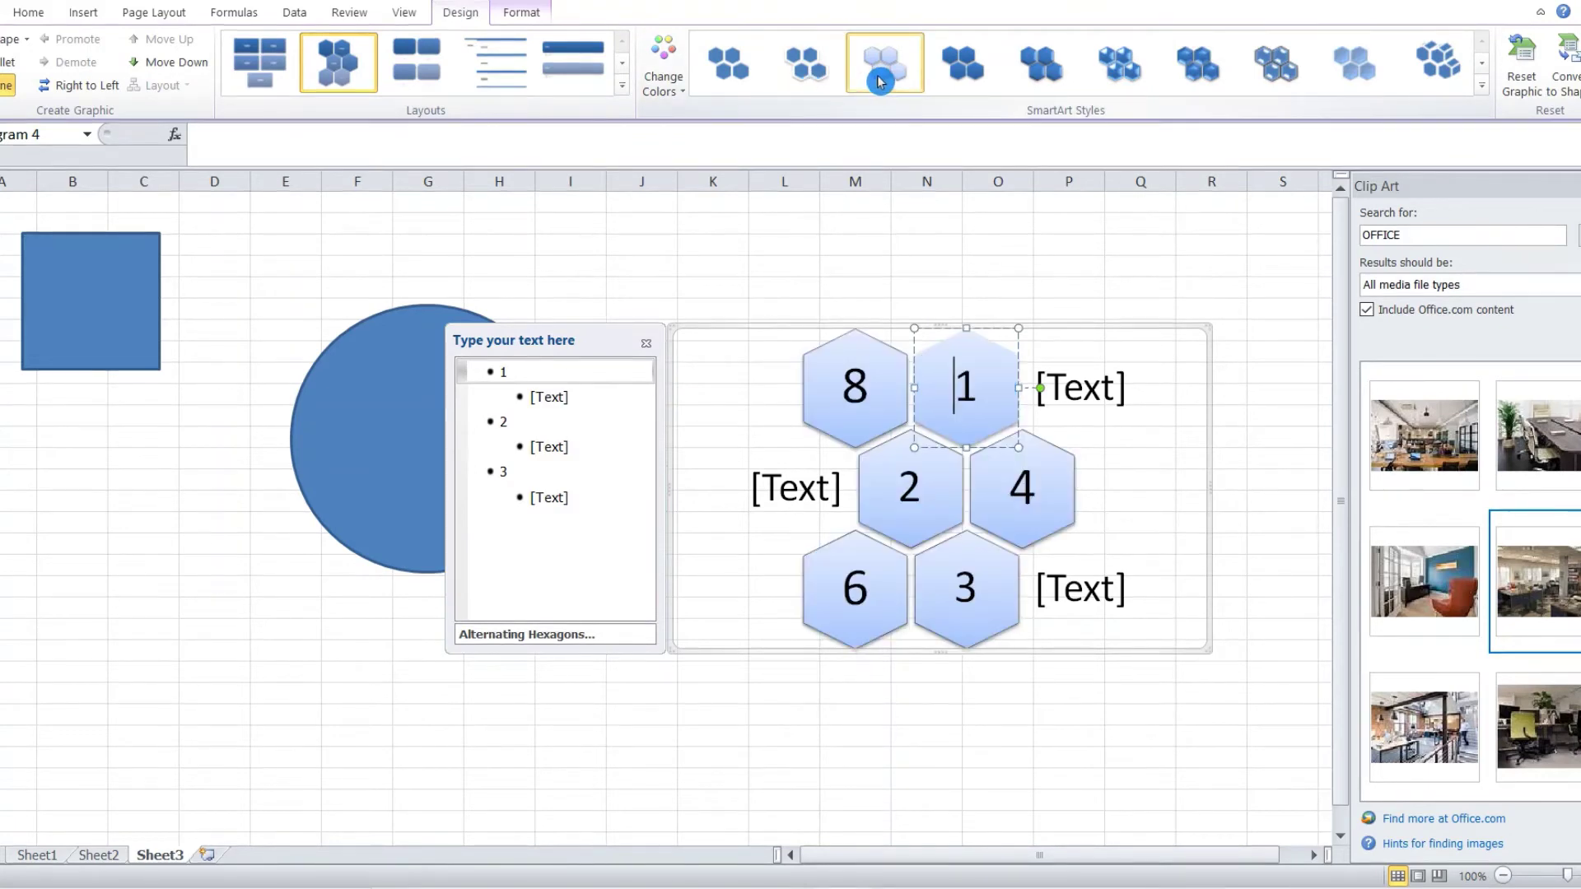
left_click(1447, 76)
left_click(1219, 346)
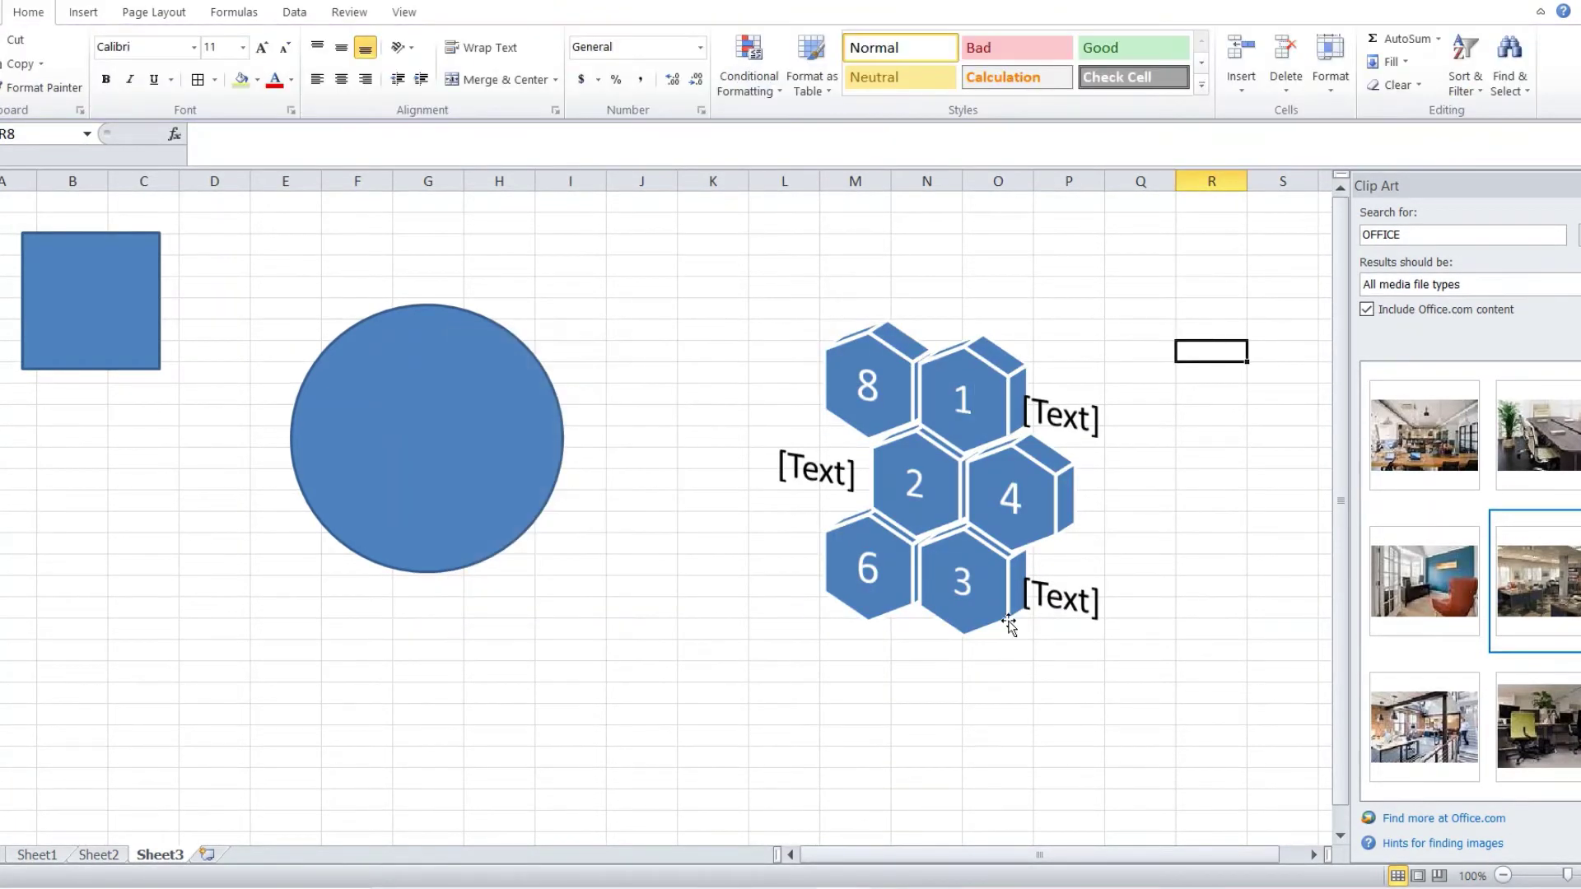
left_click(1087, 436)
left_click(1083, 435)
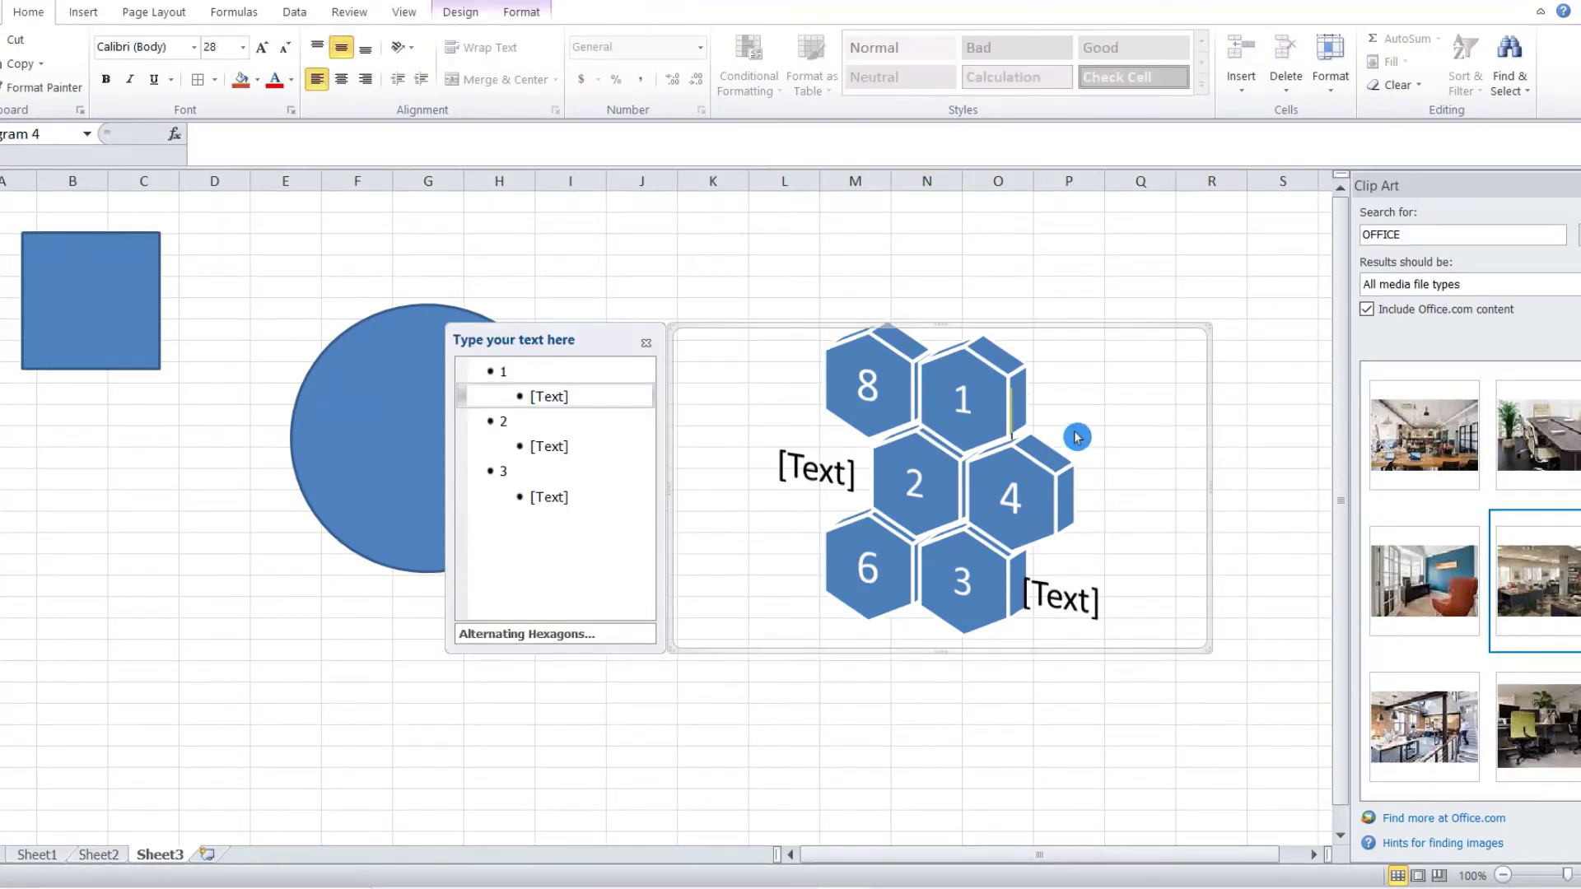
left_click(692, 692)
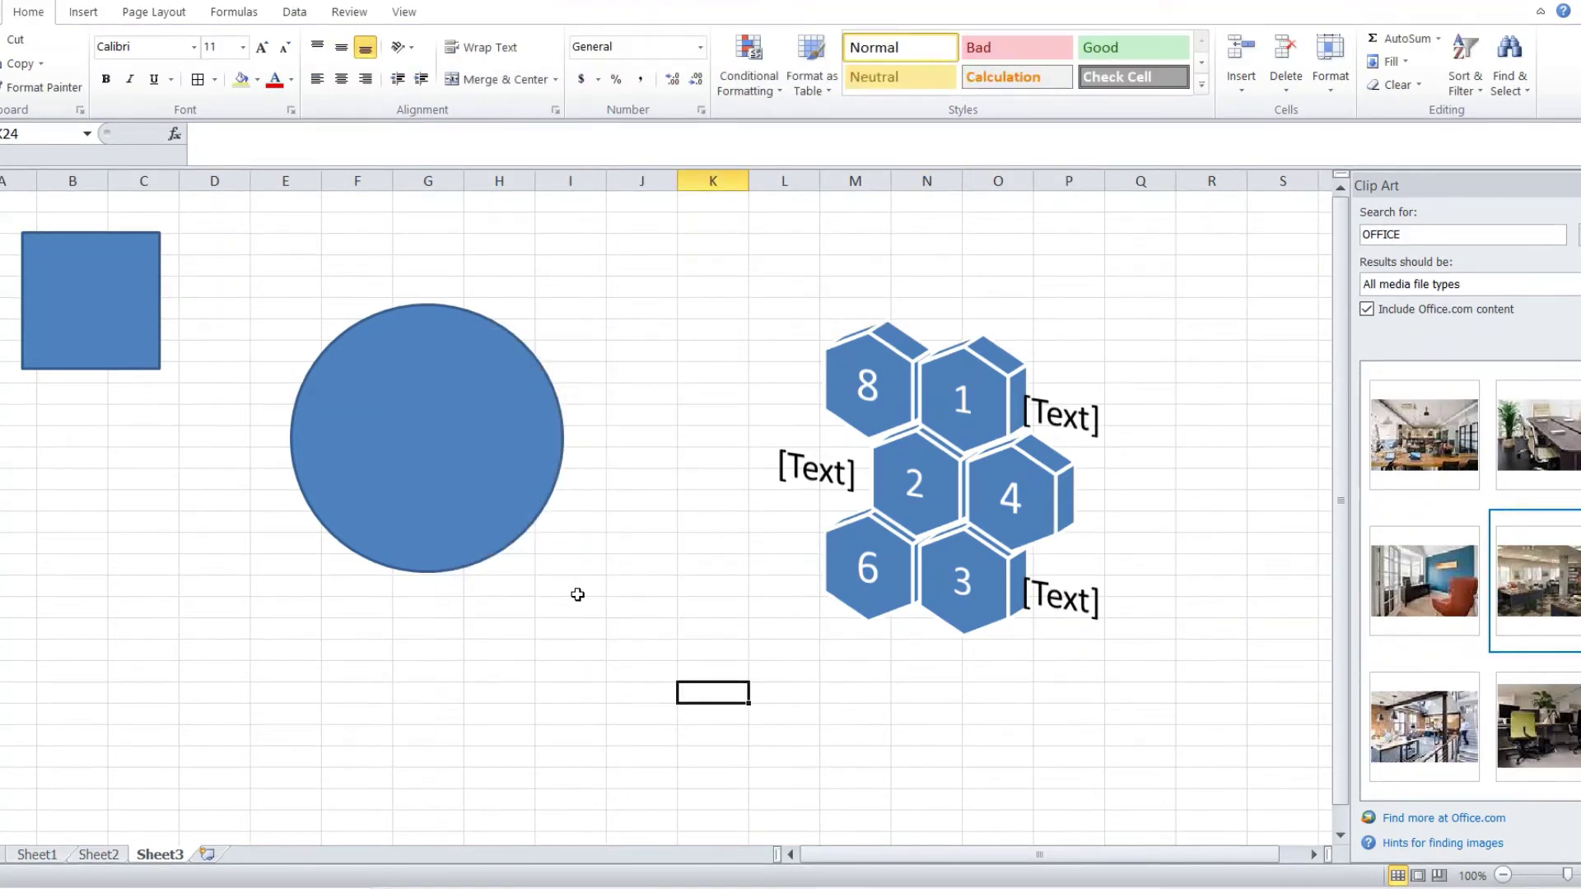
left_click(74, 20)
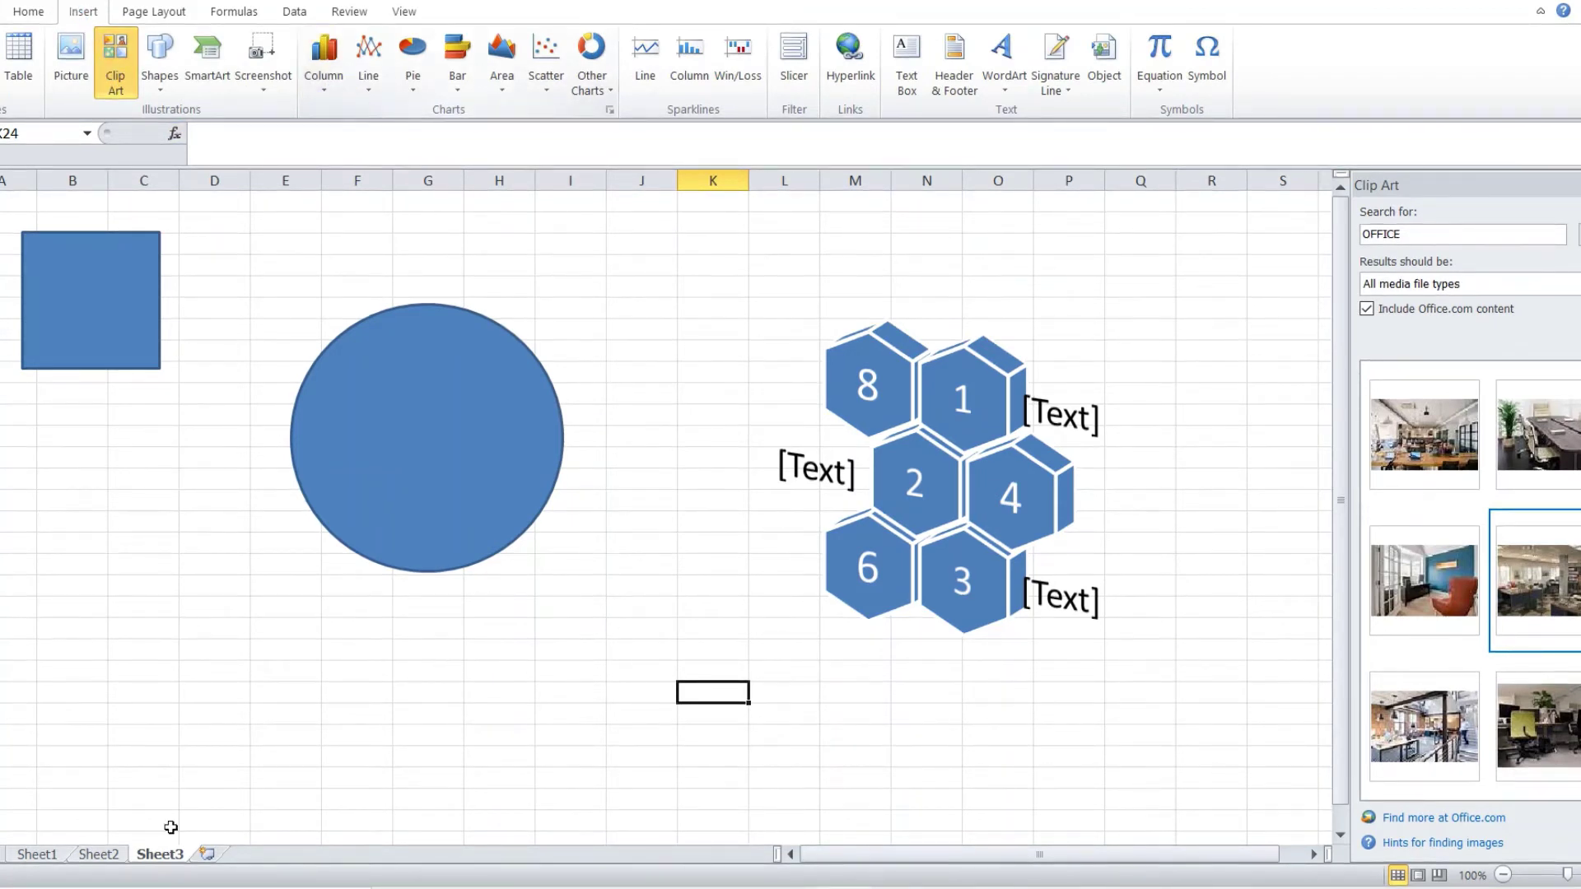
Add a new Sheet4 and enter the headings NAME in B3 and MARKS in C3.
left_click(206, 854)
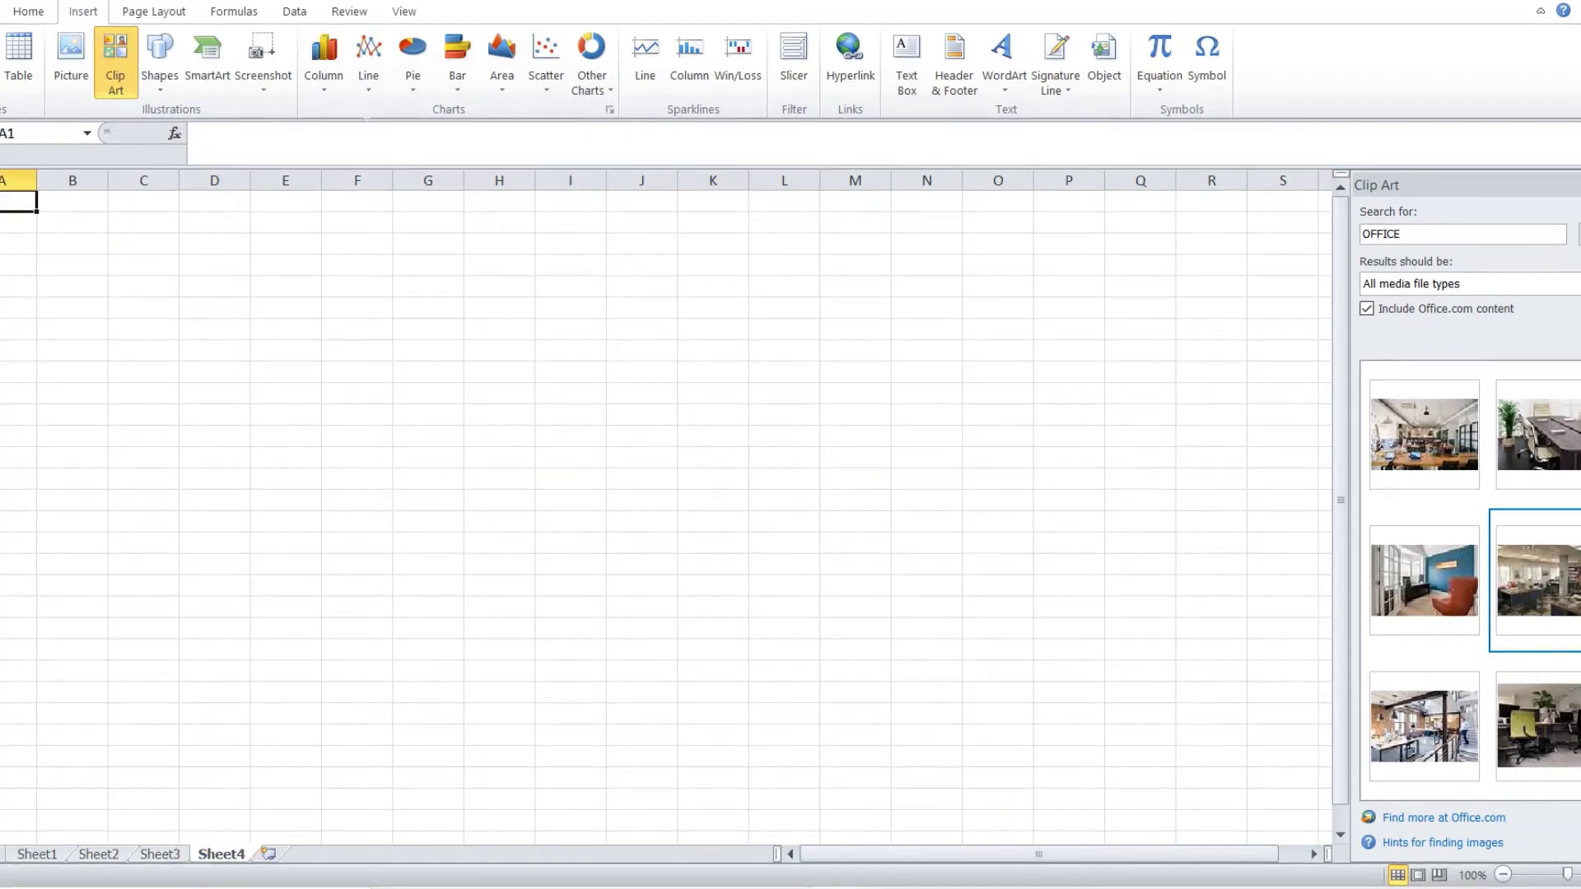
left_click(326, 89)
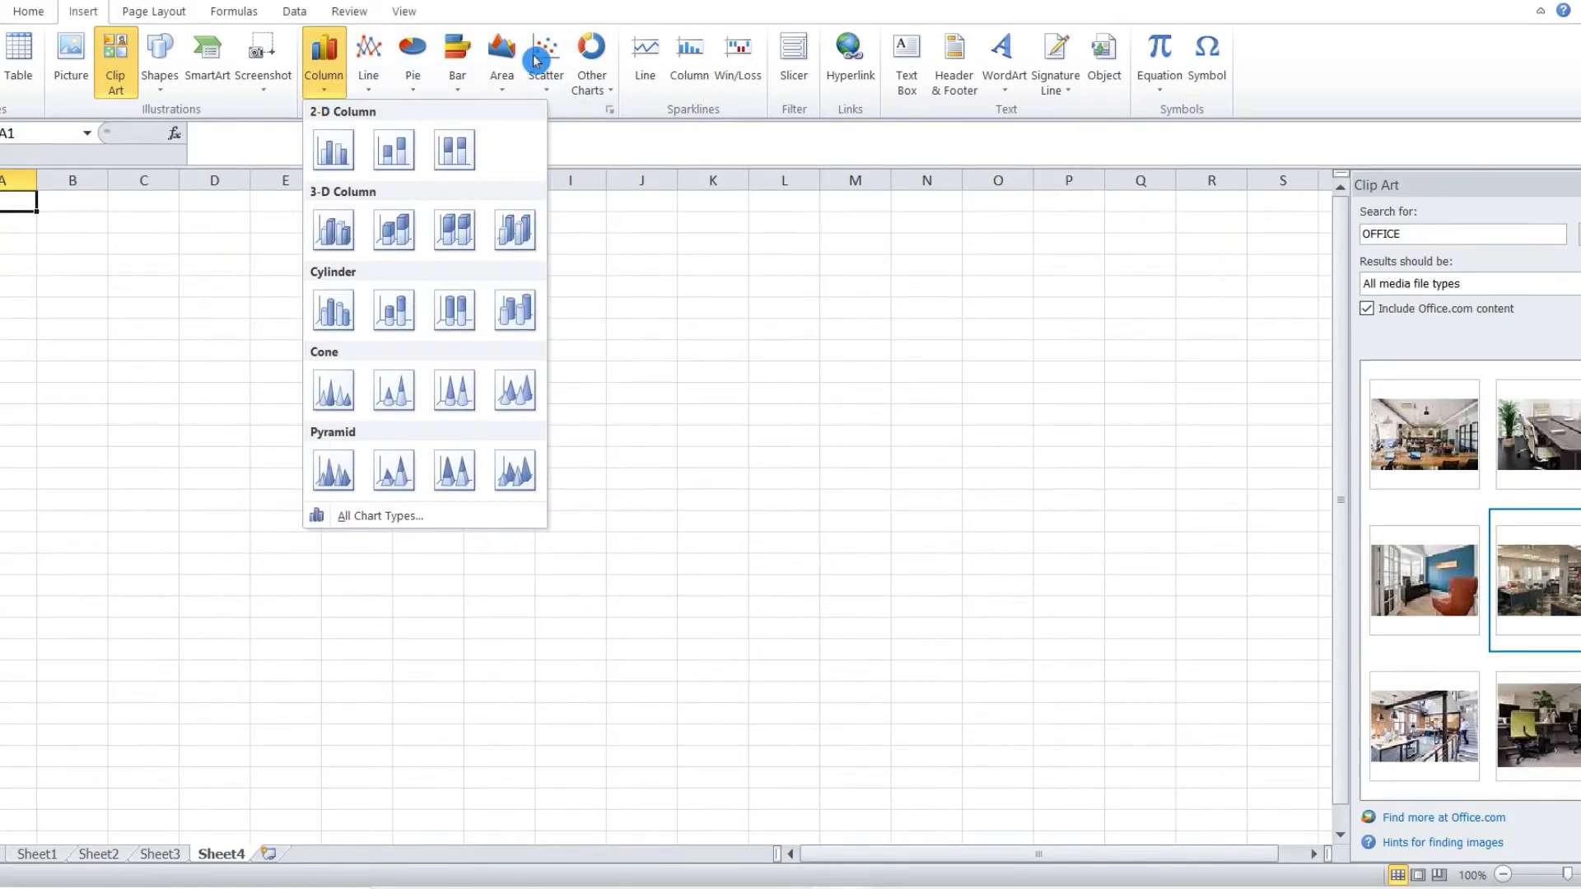
left_click(676, 247)
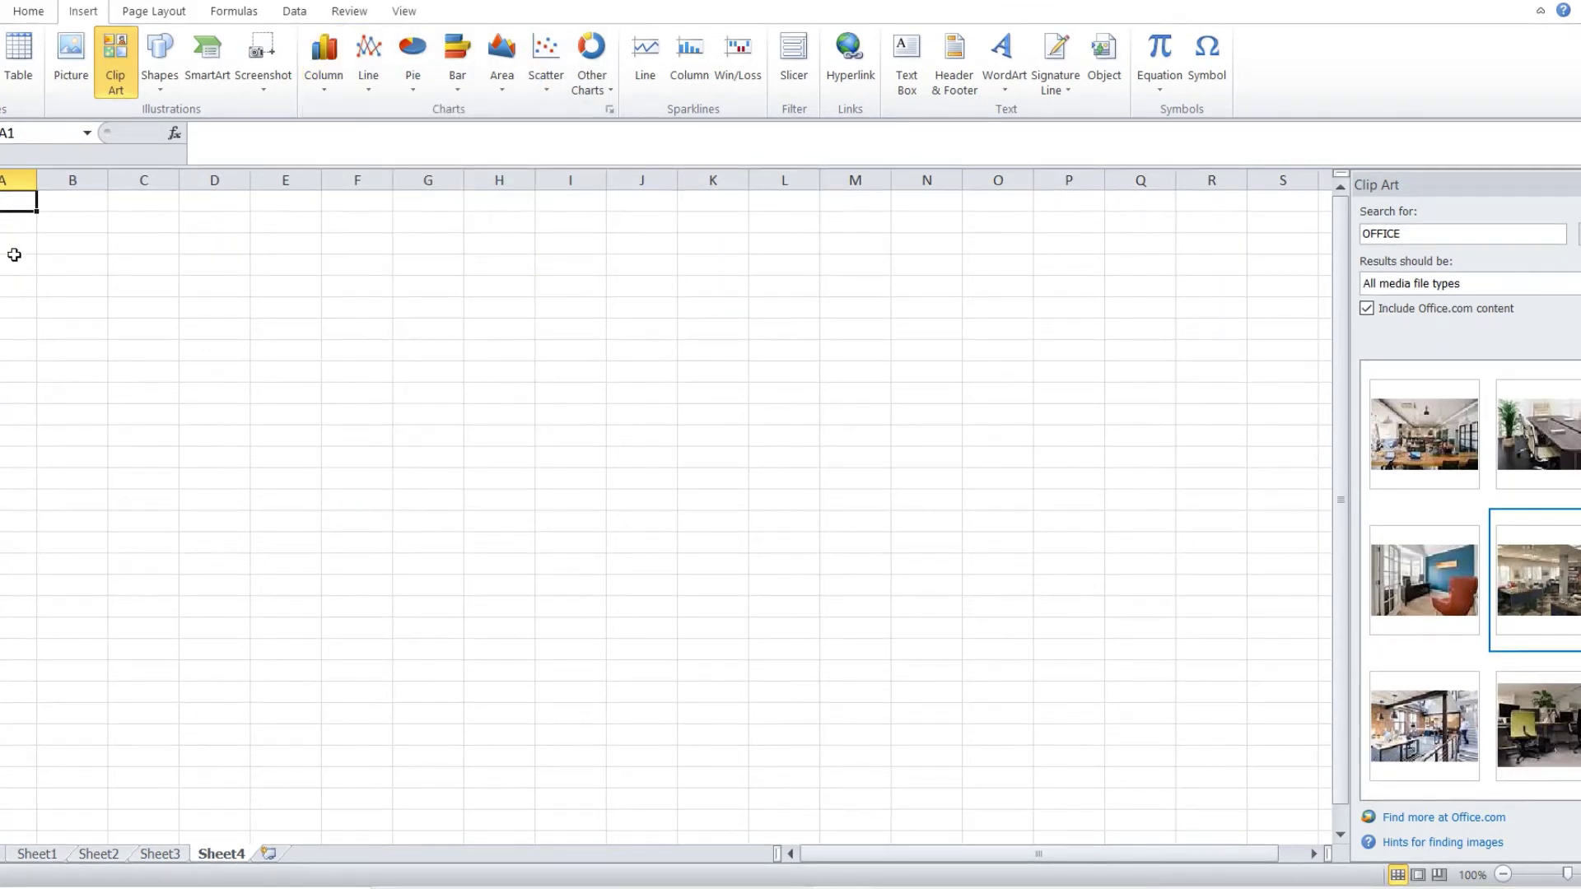
left_click(74, 244)
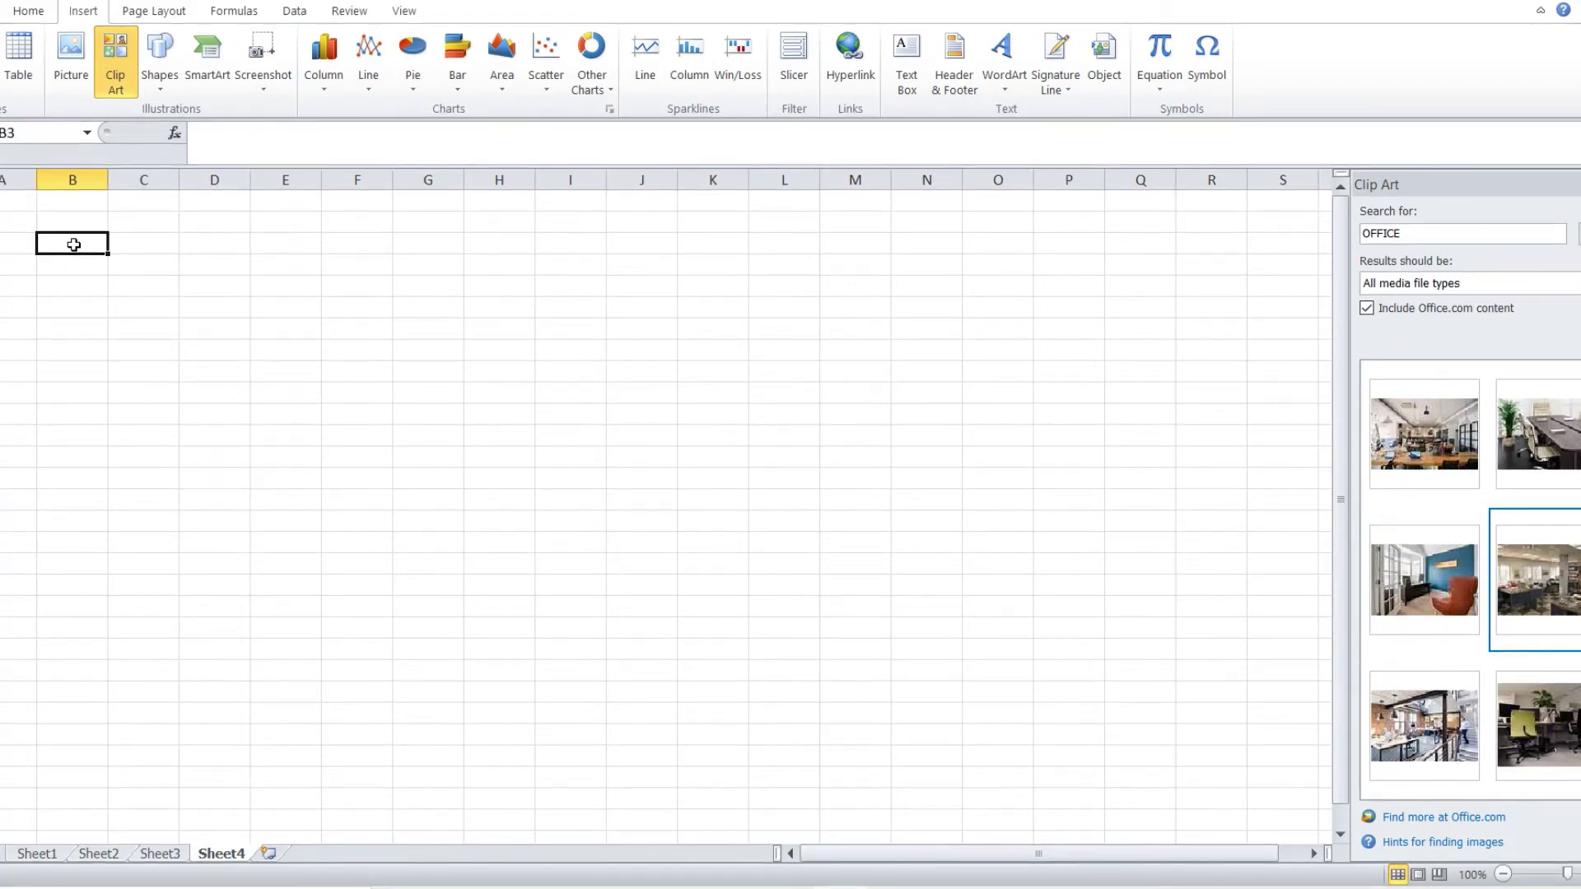
type("NAME")
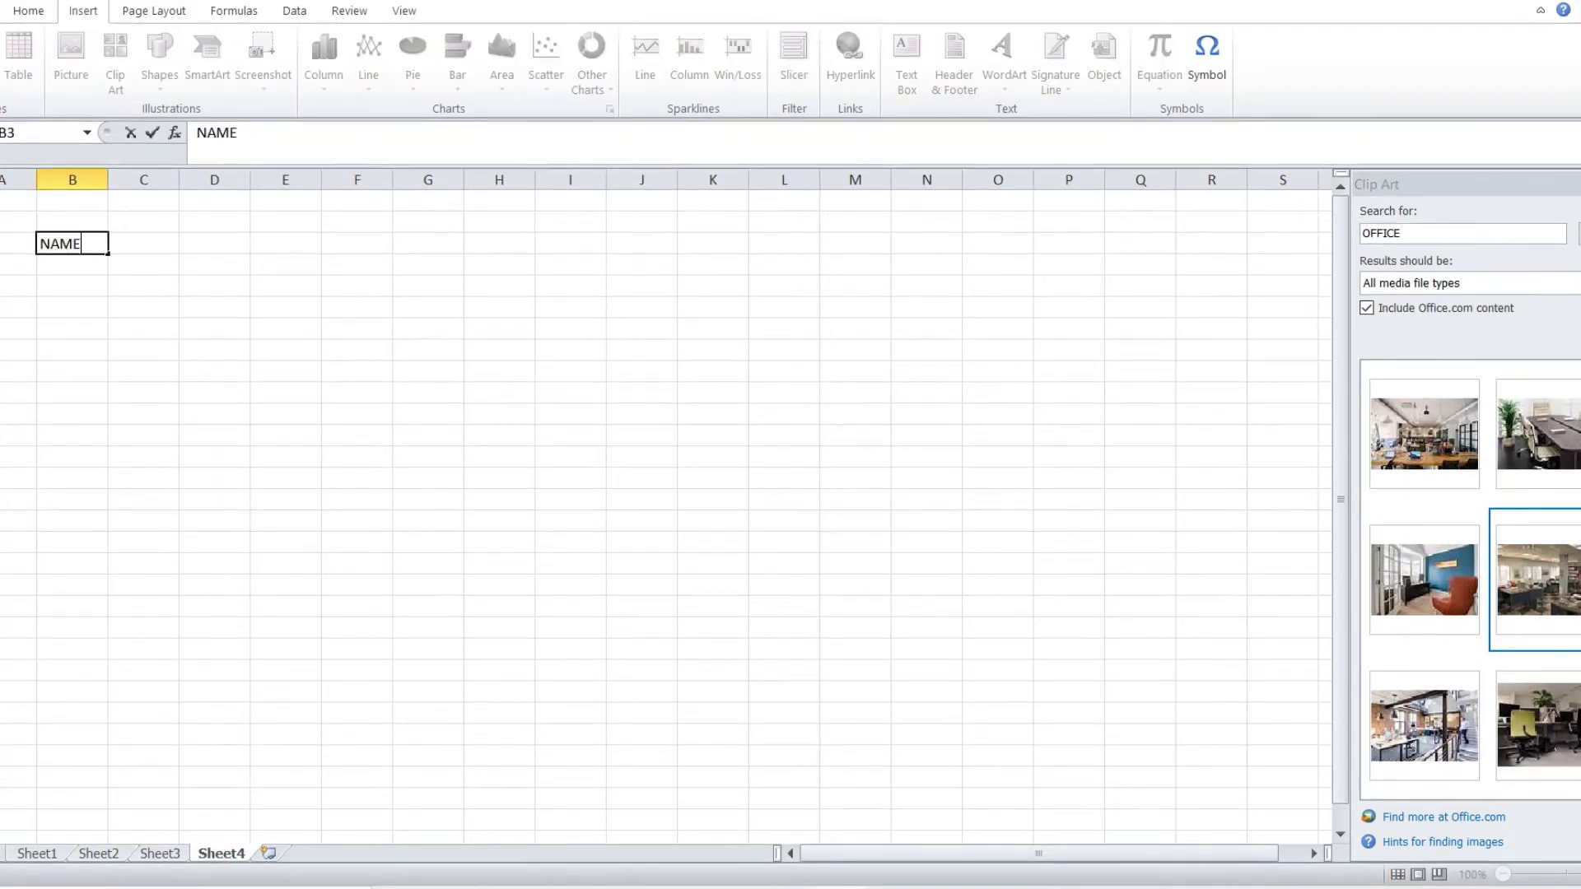
left_click(127, 247)
type("MARKS")
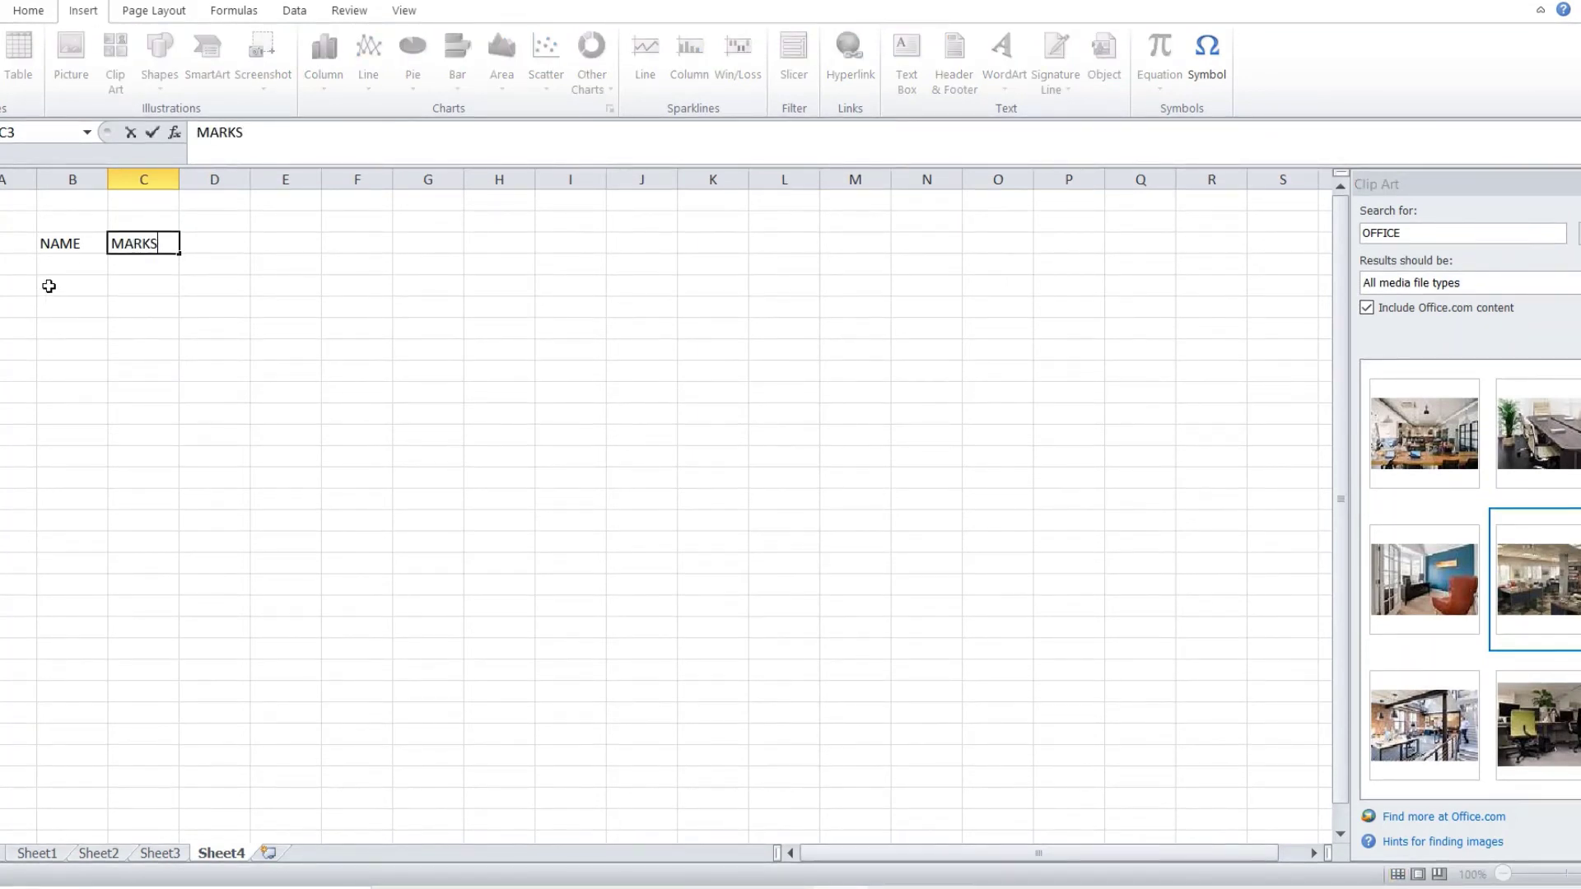
left_click(63, 260)
Enter the names A, B and C in B4:B6.
type("A")
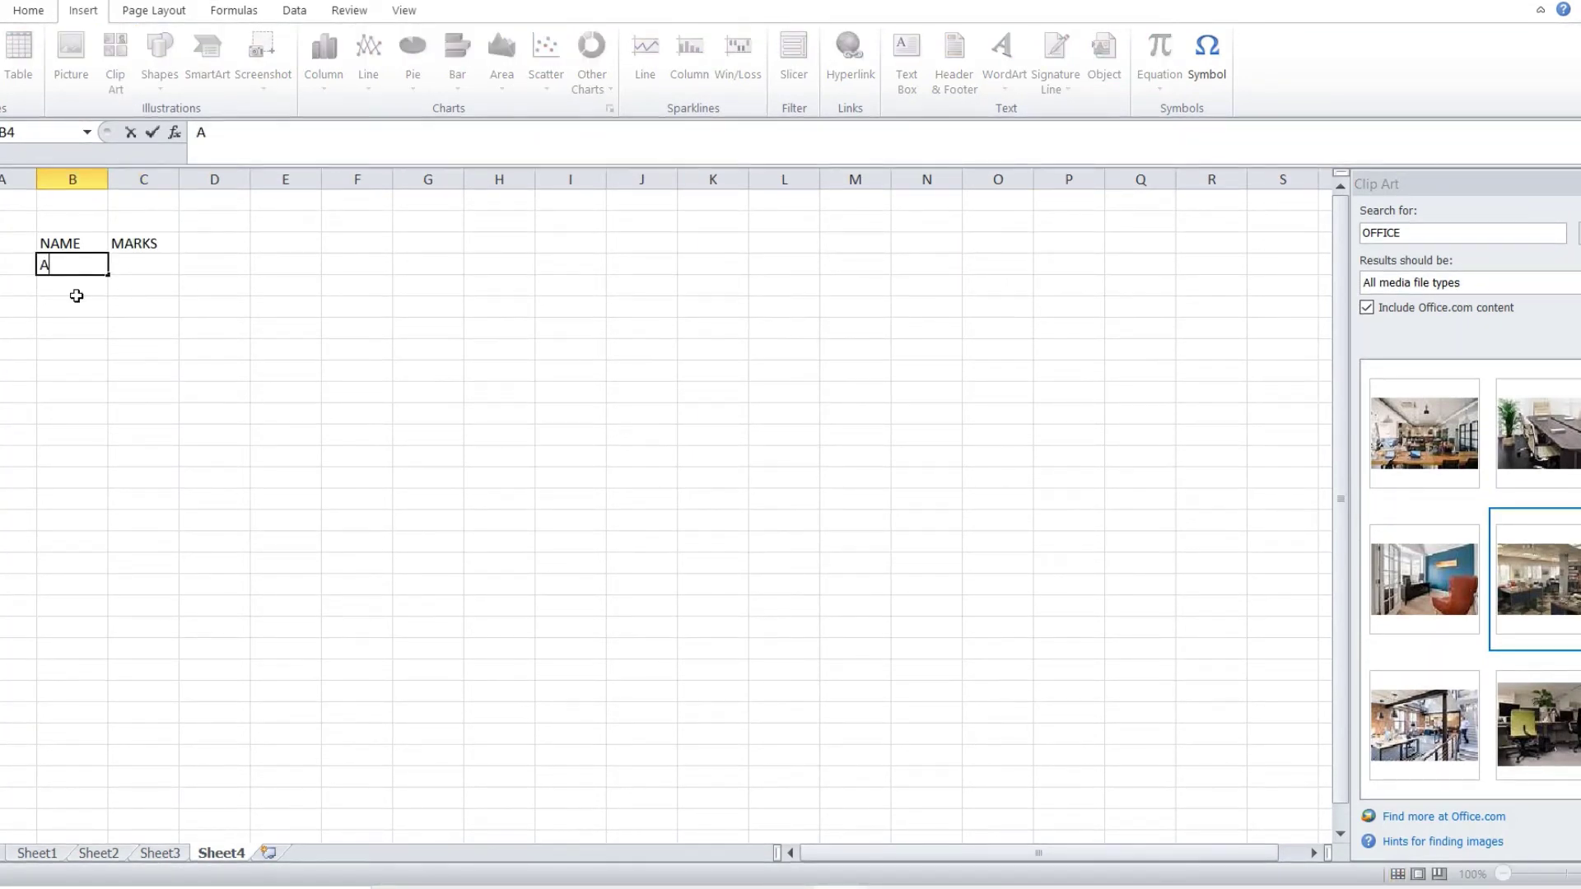
left_click(74, 288)
type("B")
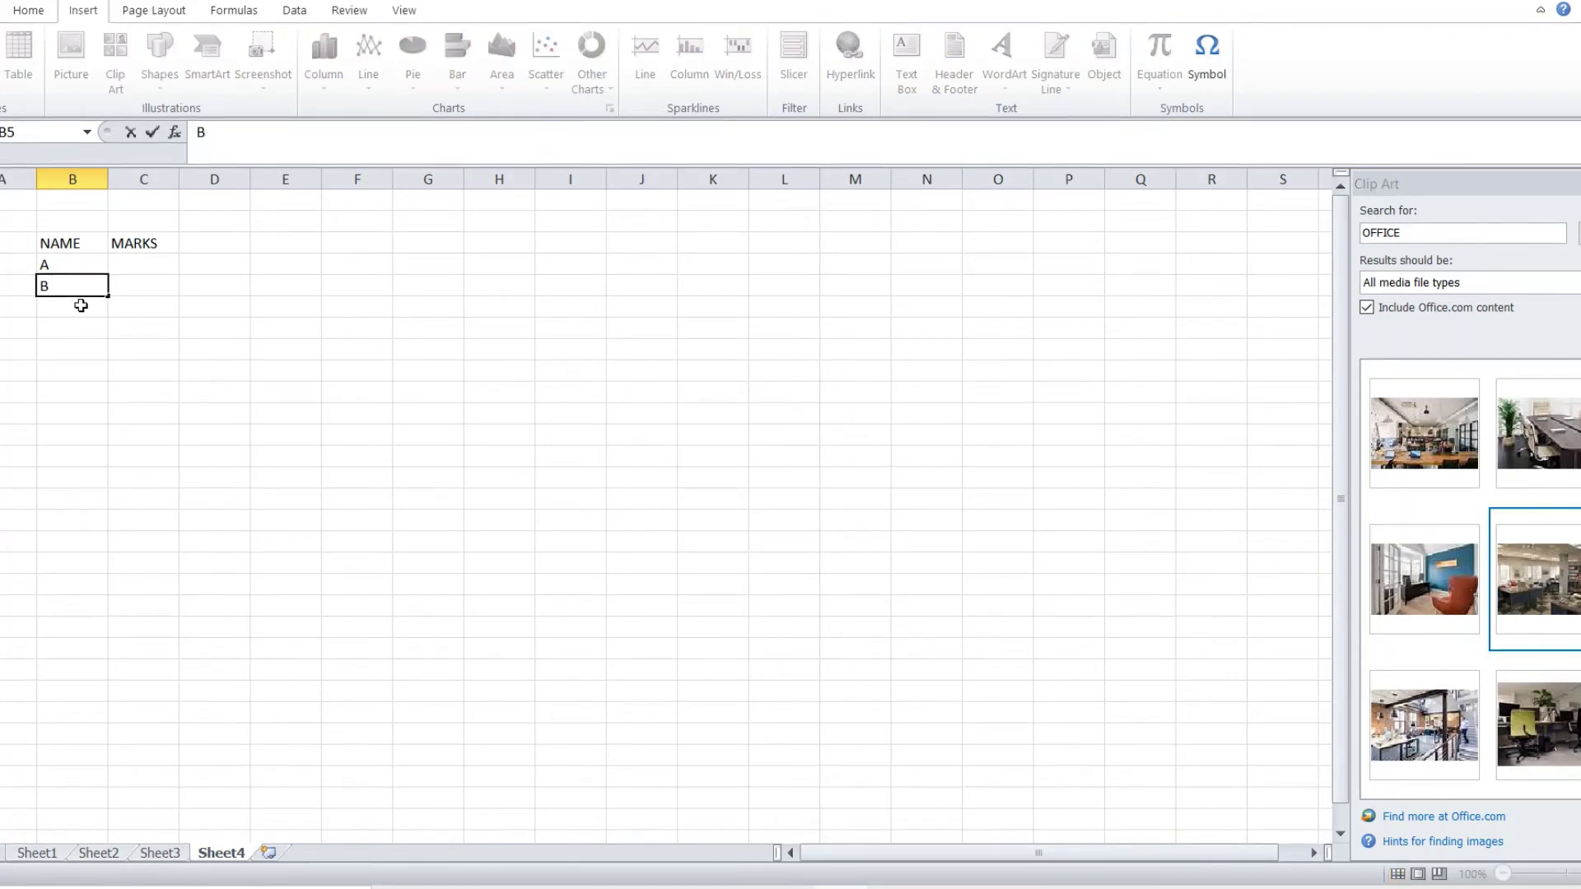
left_click(81, 305)
type("C")
Enter the marks 55, 87 and 90 in C4:C6.
left_click(137, 267)
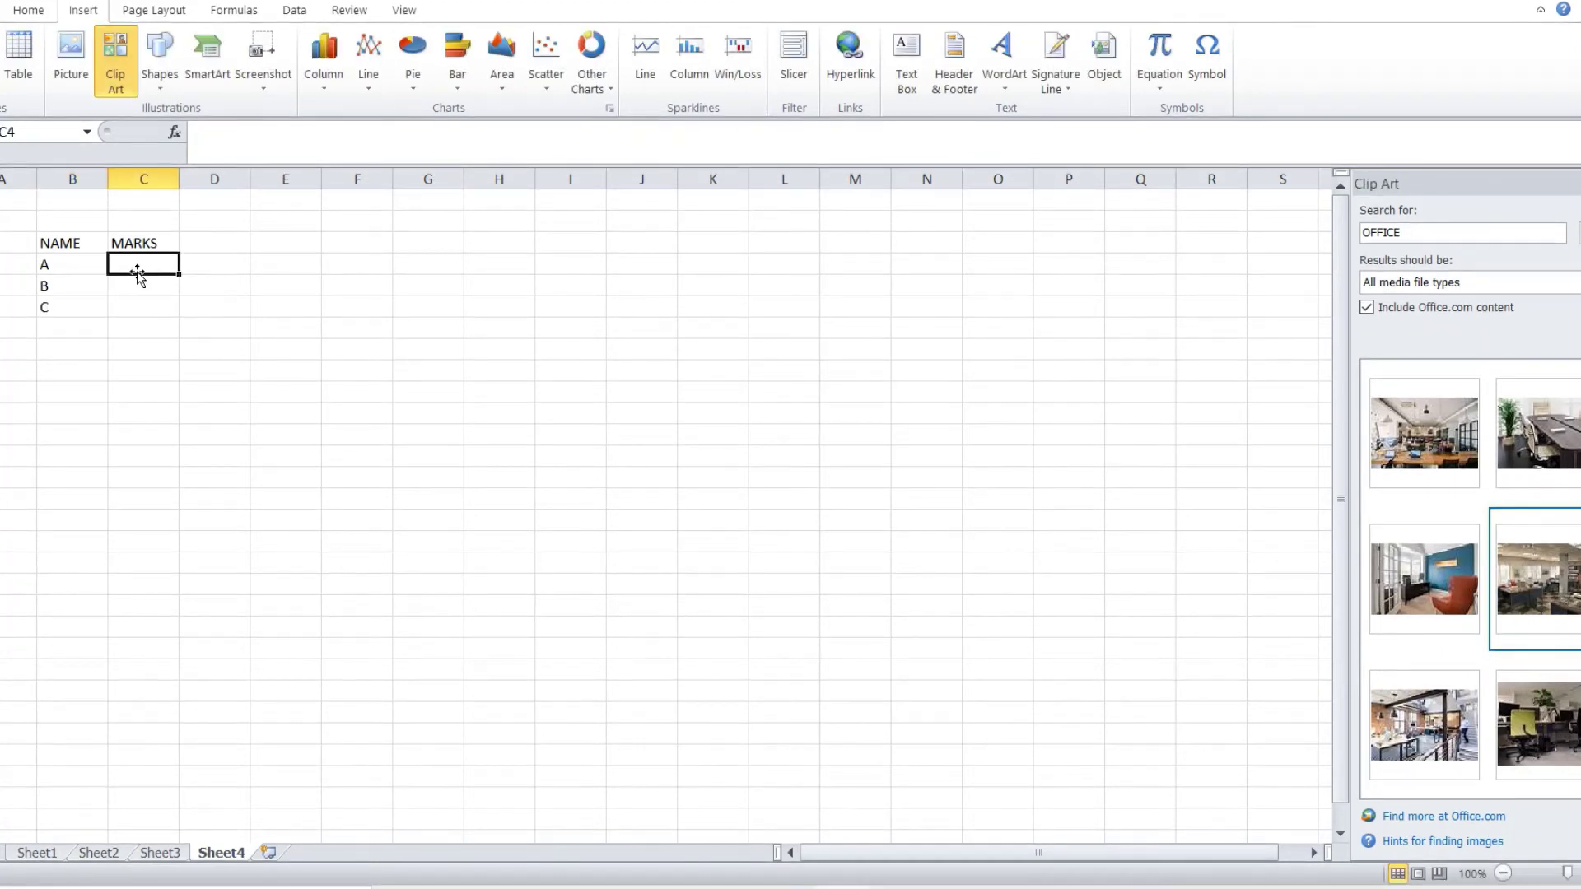
type("55")
left_click(138, 293)
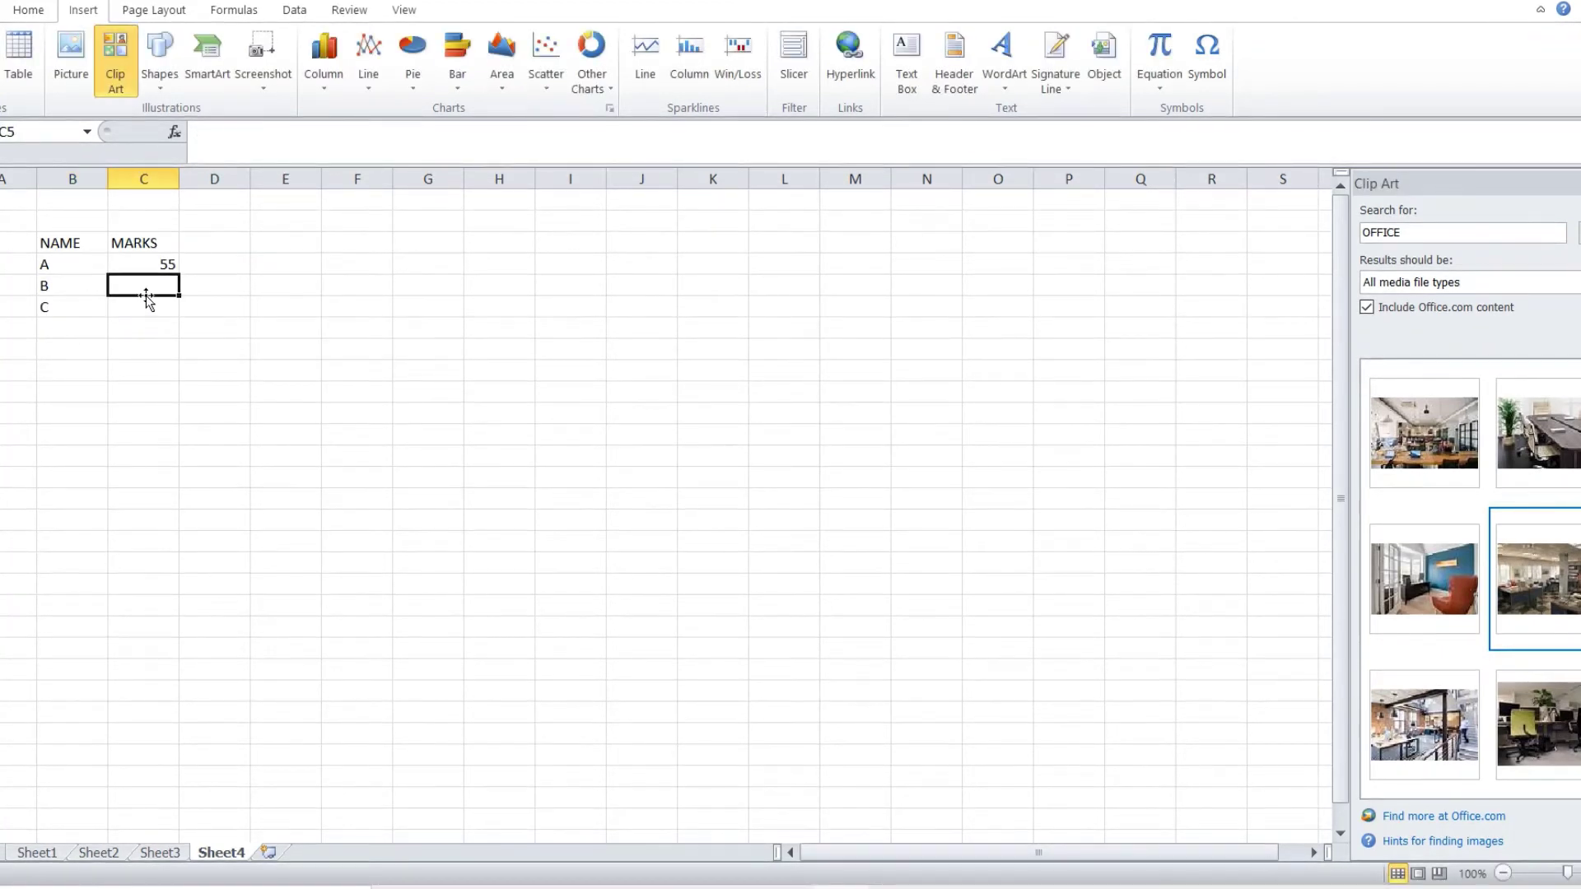
type("87")
left_click(157, 306)
type("9")
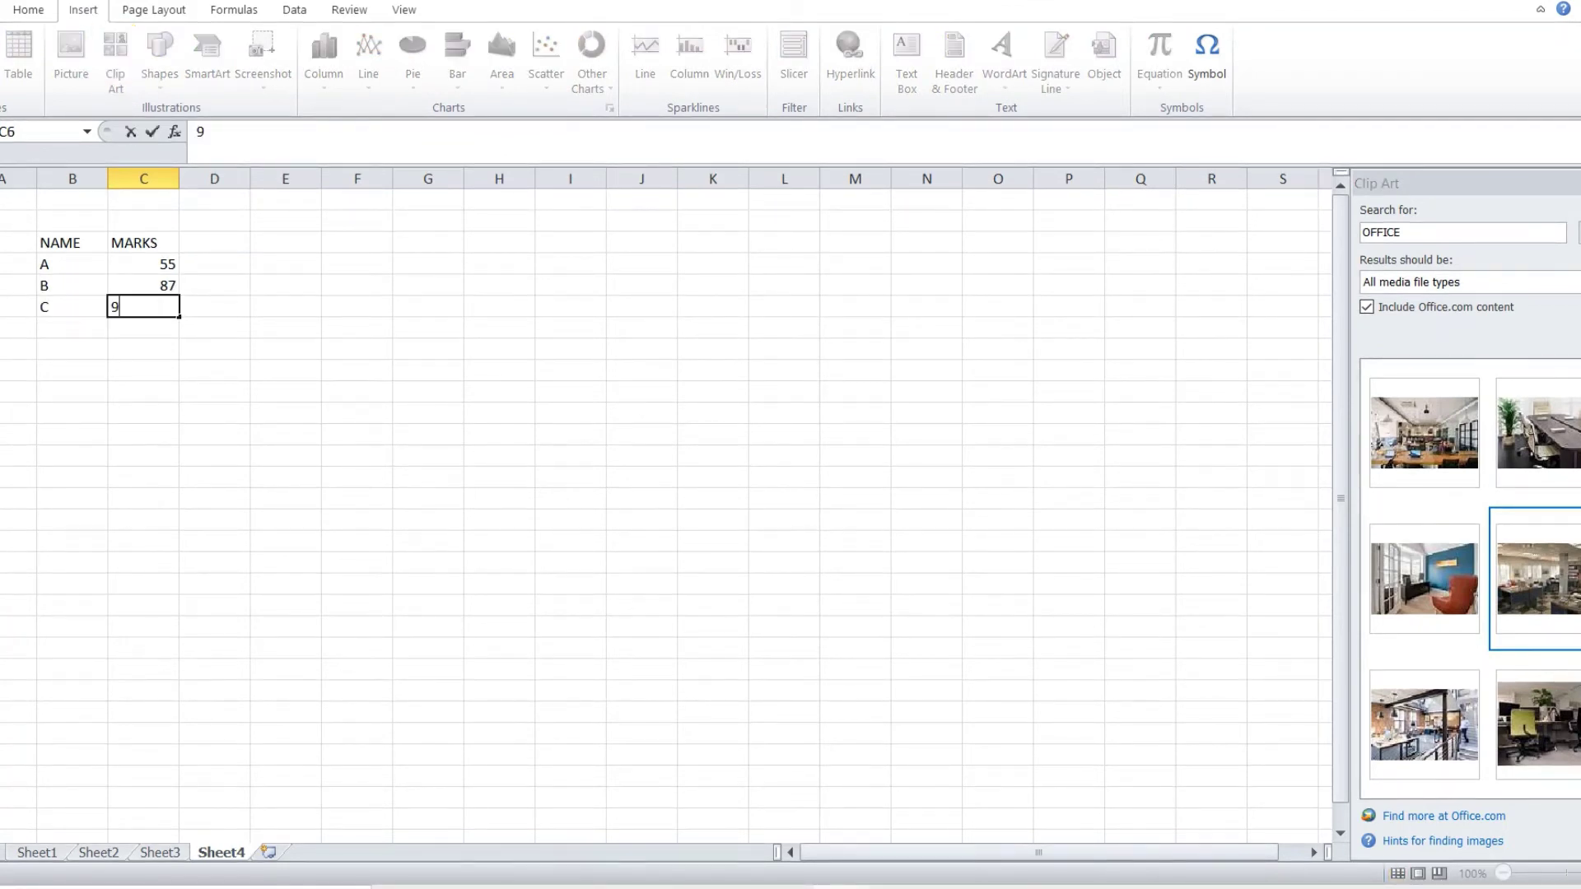
type("0")
left_click(166, 363)
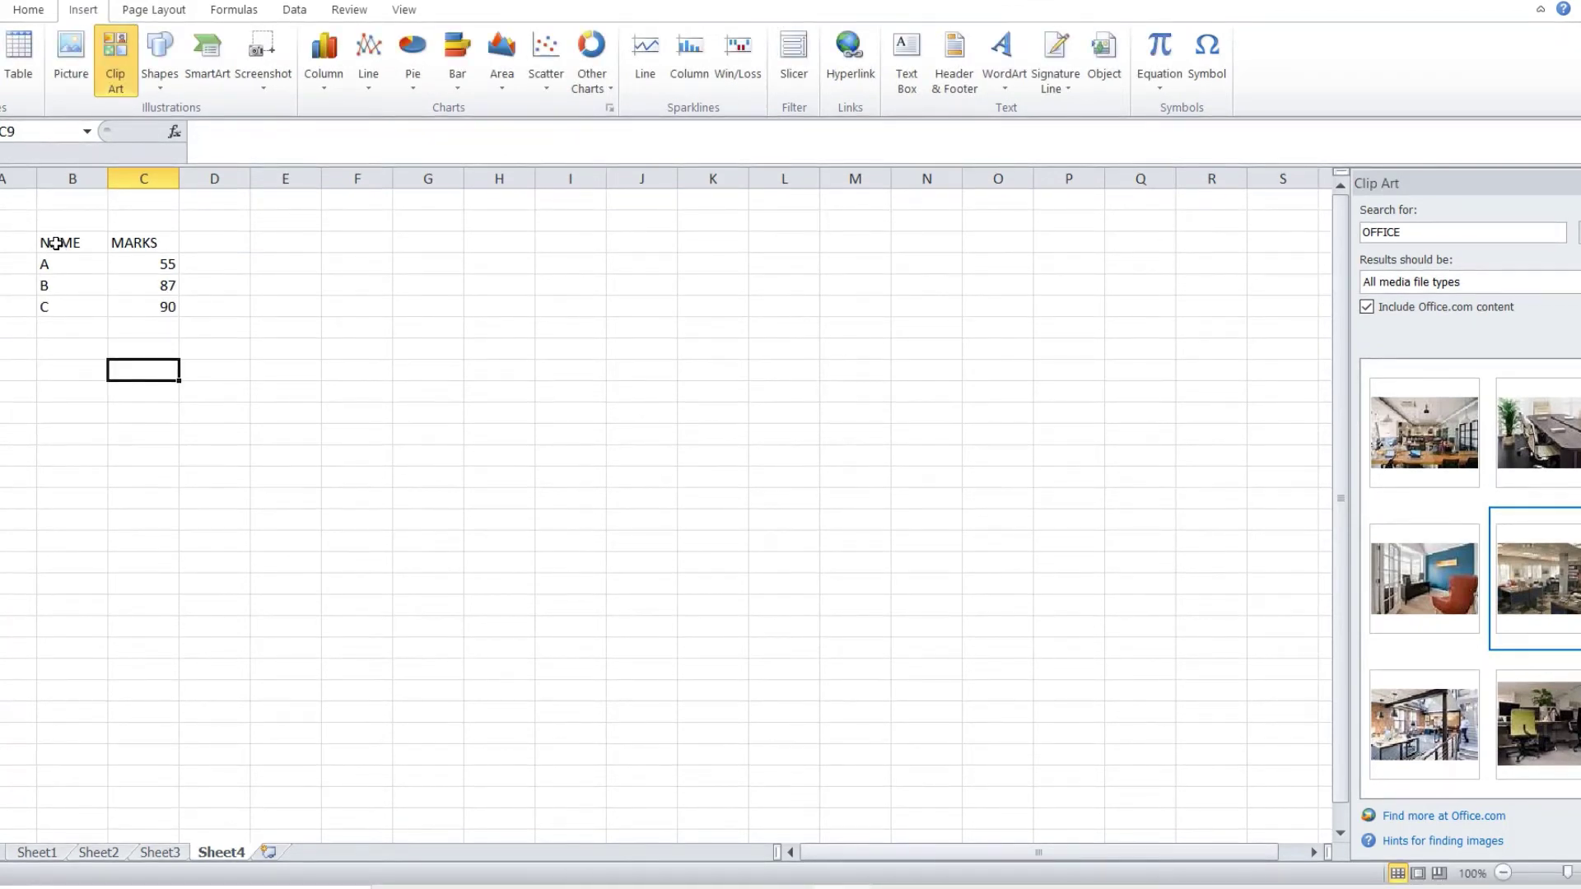
Select B3:C6 and insert a 3-D column chart of the marks.
left_click_drag(55, 242, 169, 301)
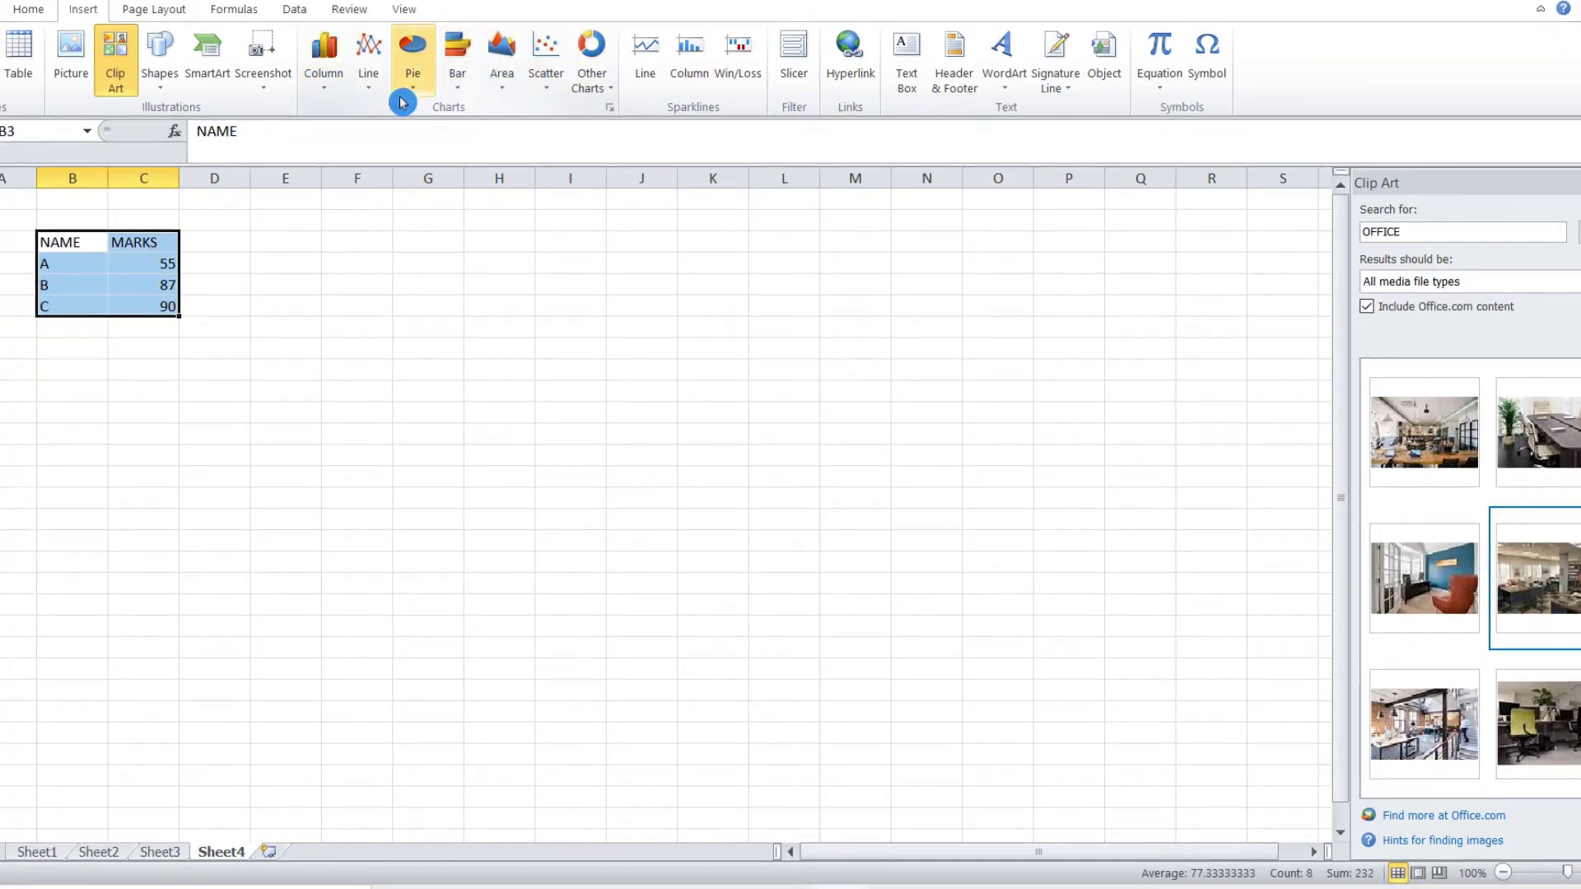
left_click(337, 90)
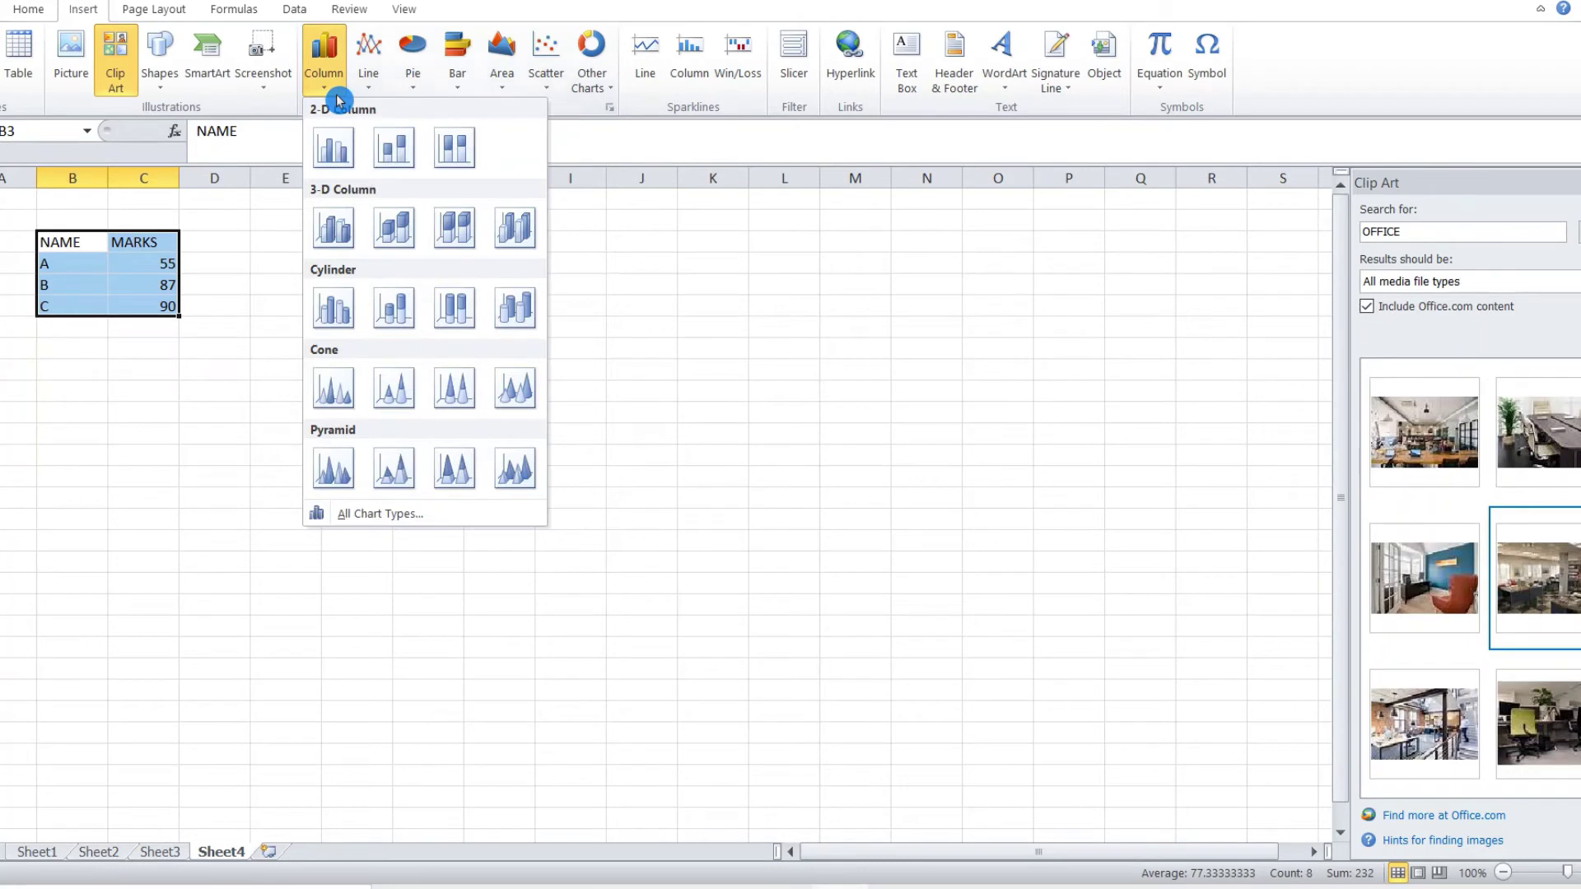
left_click(433, 231)
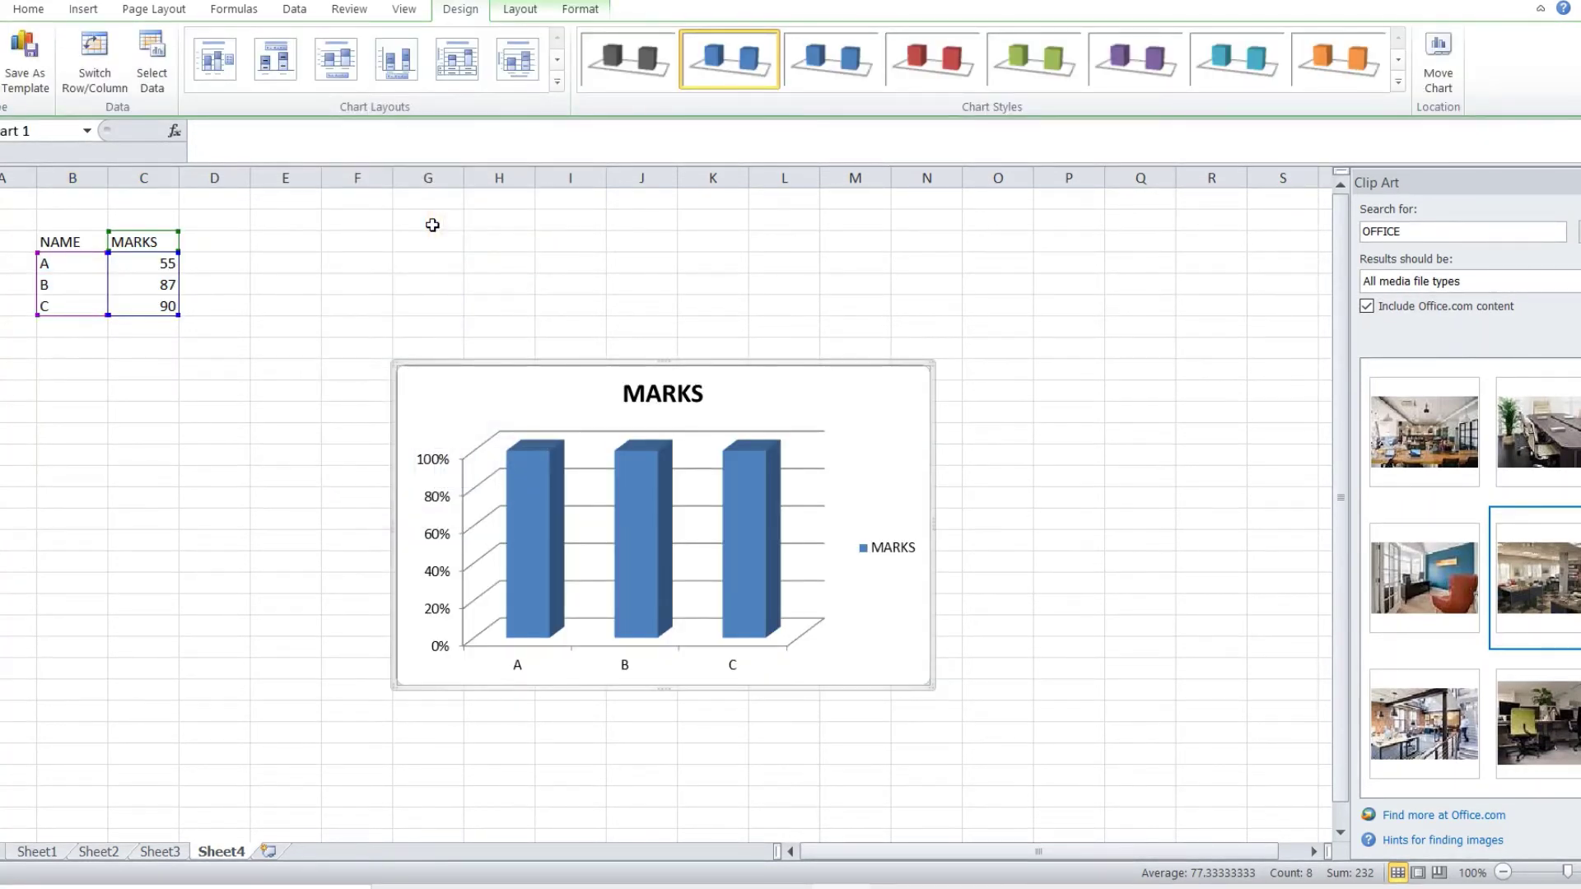
Preview red, green and purple chart styles, then apply the teal style.
left_click(931, 70)
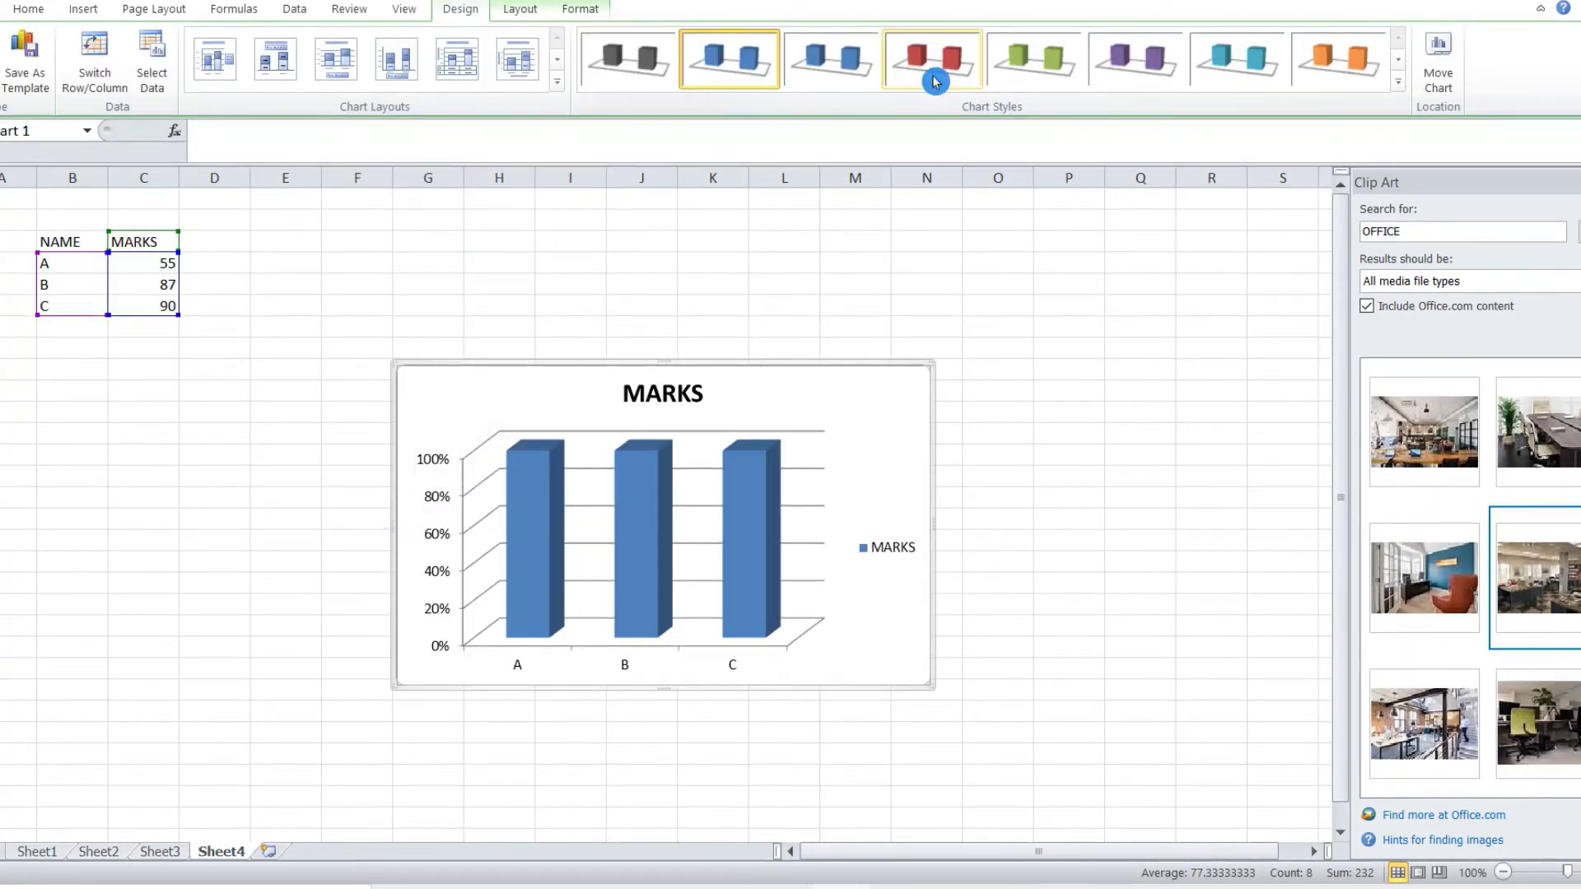
left_click(1021, 64)
left_click(1102, 70)
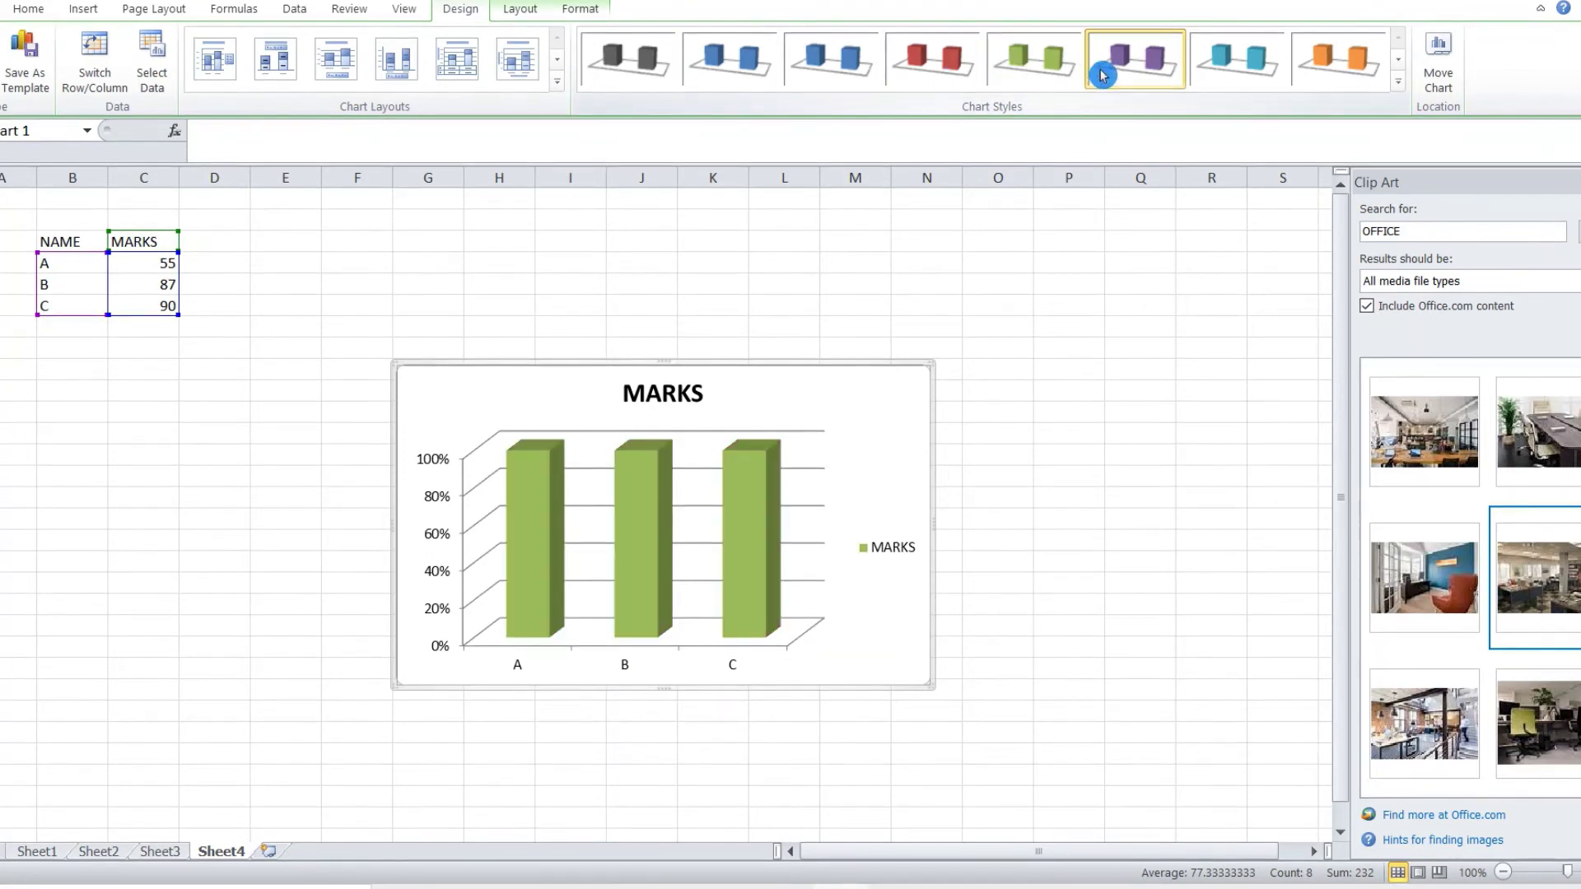
left_click(1247, 82)
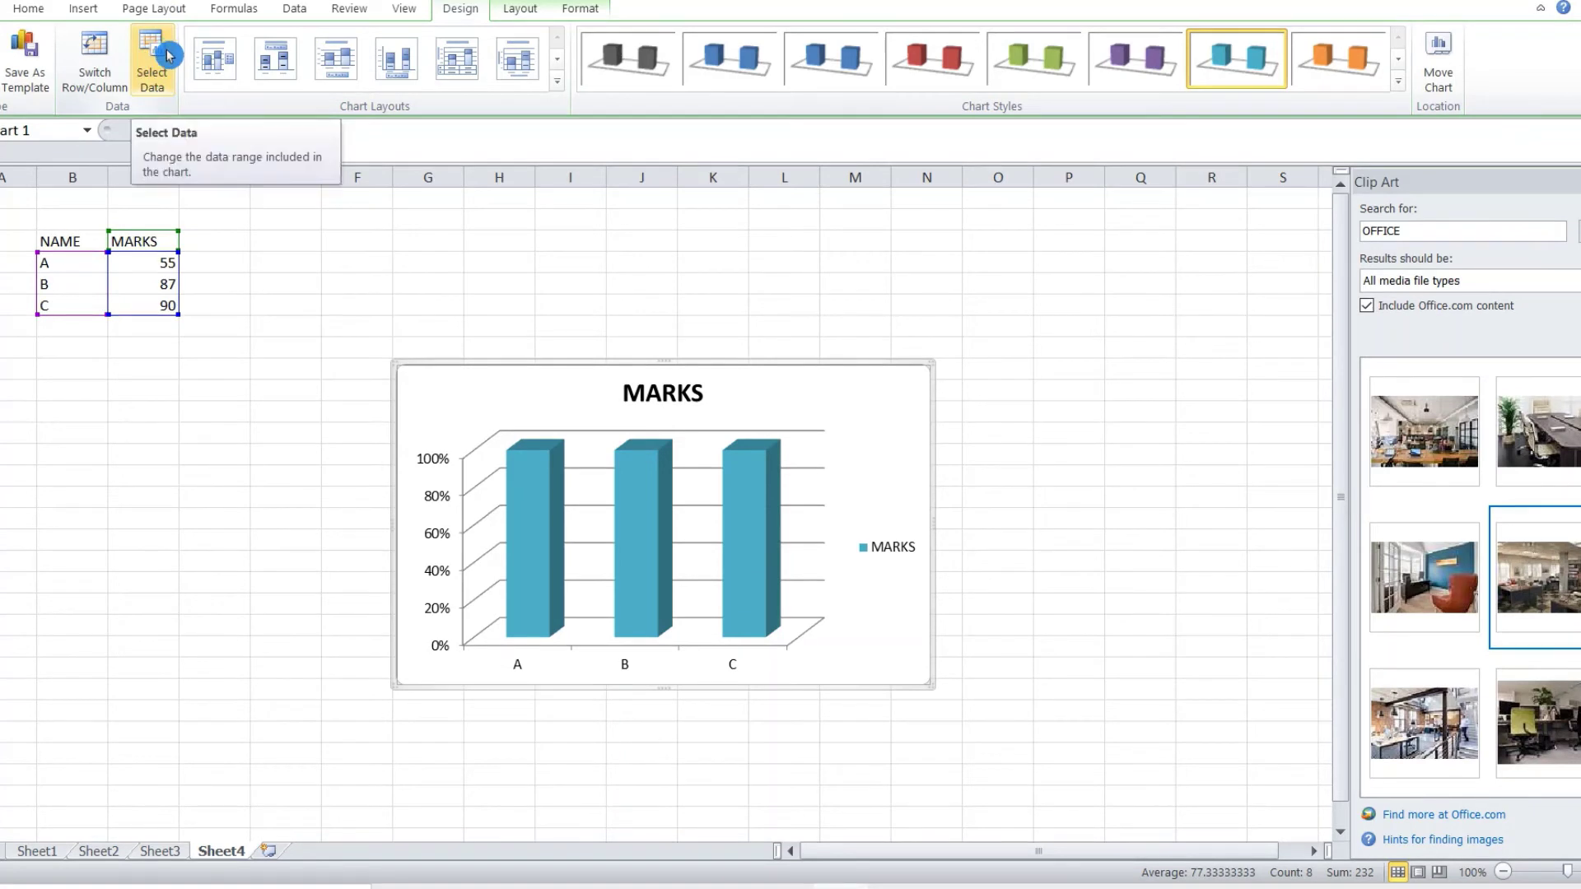
Check the Axis Titles choices on the chart Layout tab, then deselect the chart.
left_click(520, 10)
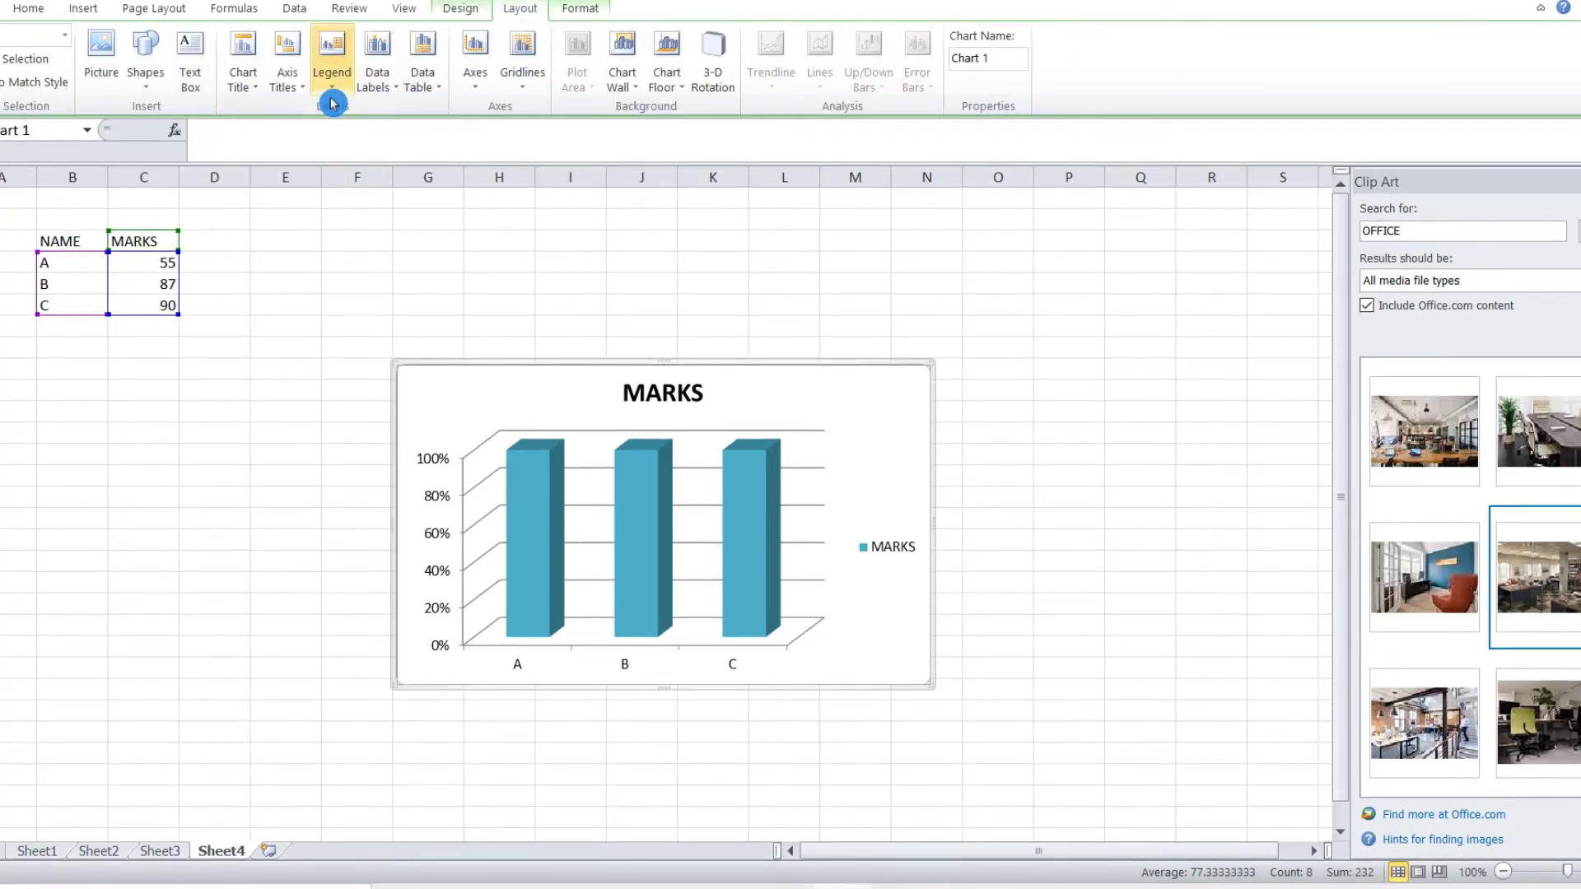
left_click(290, 82)
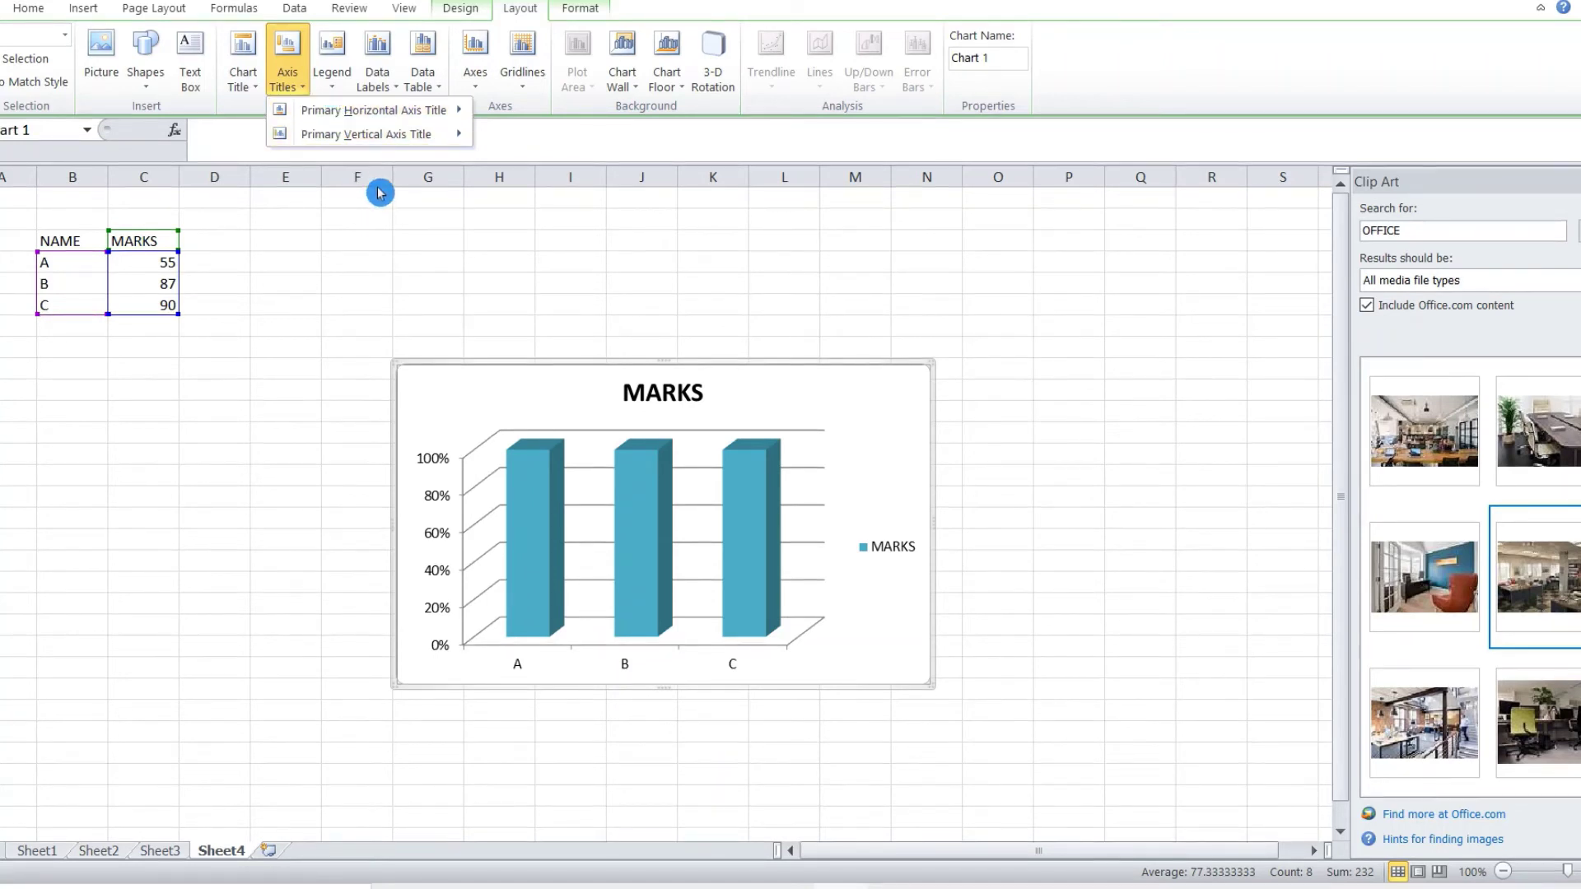
left_click(83, 8)
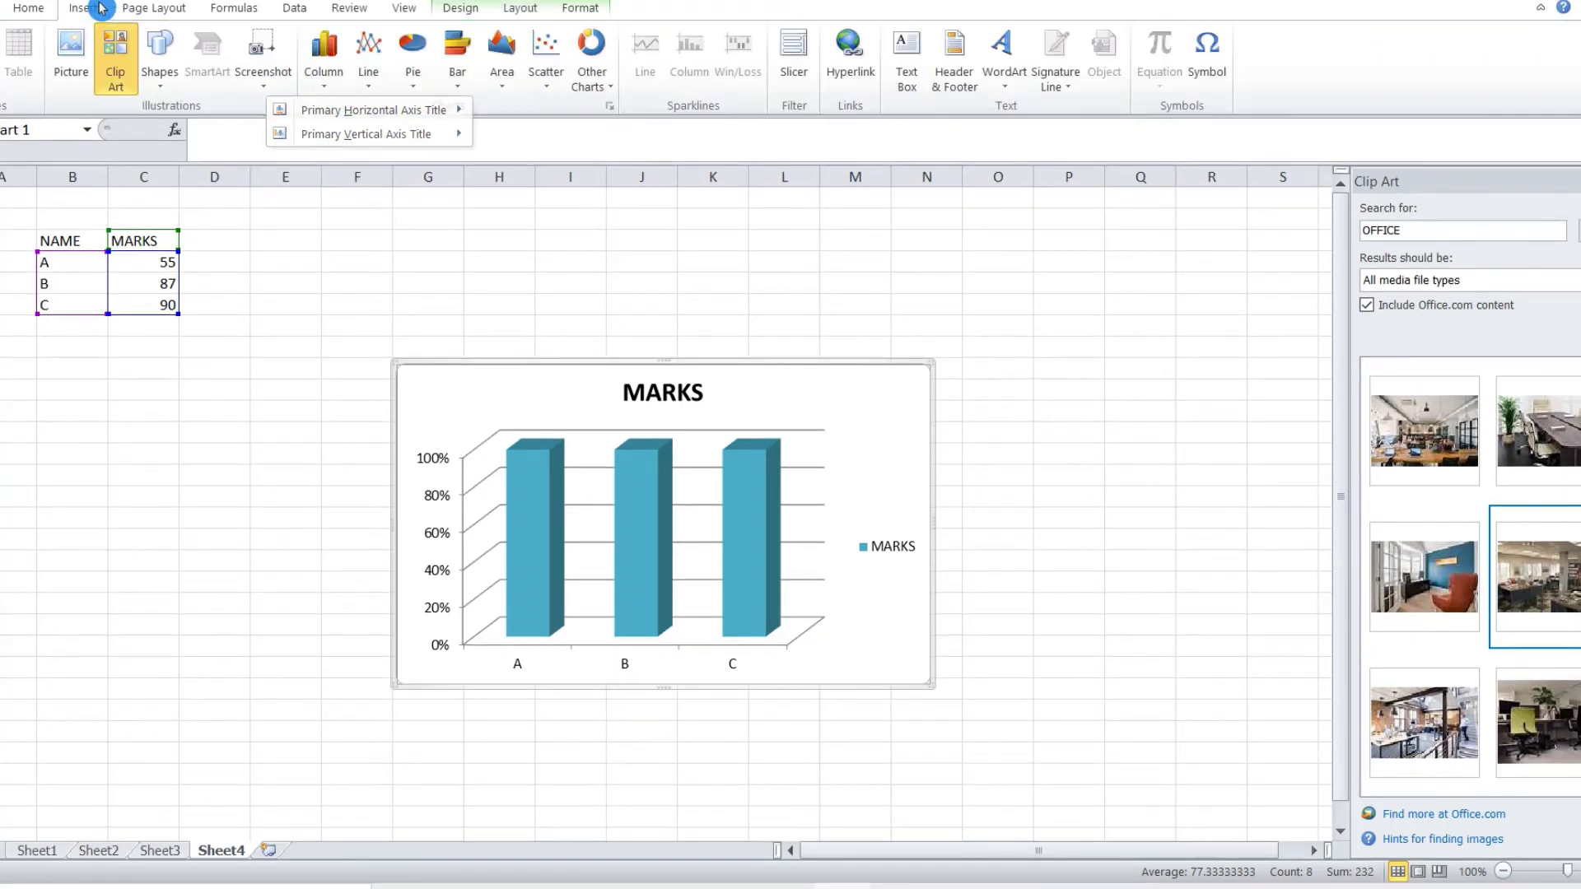
left_click(478, 298)
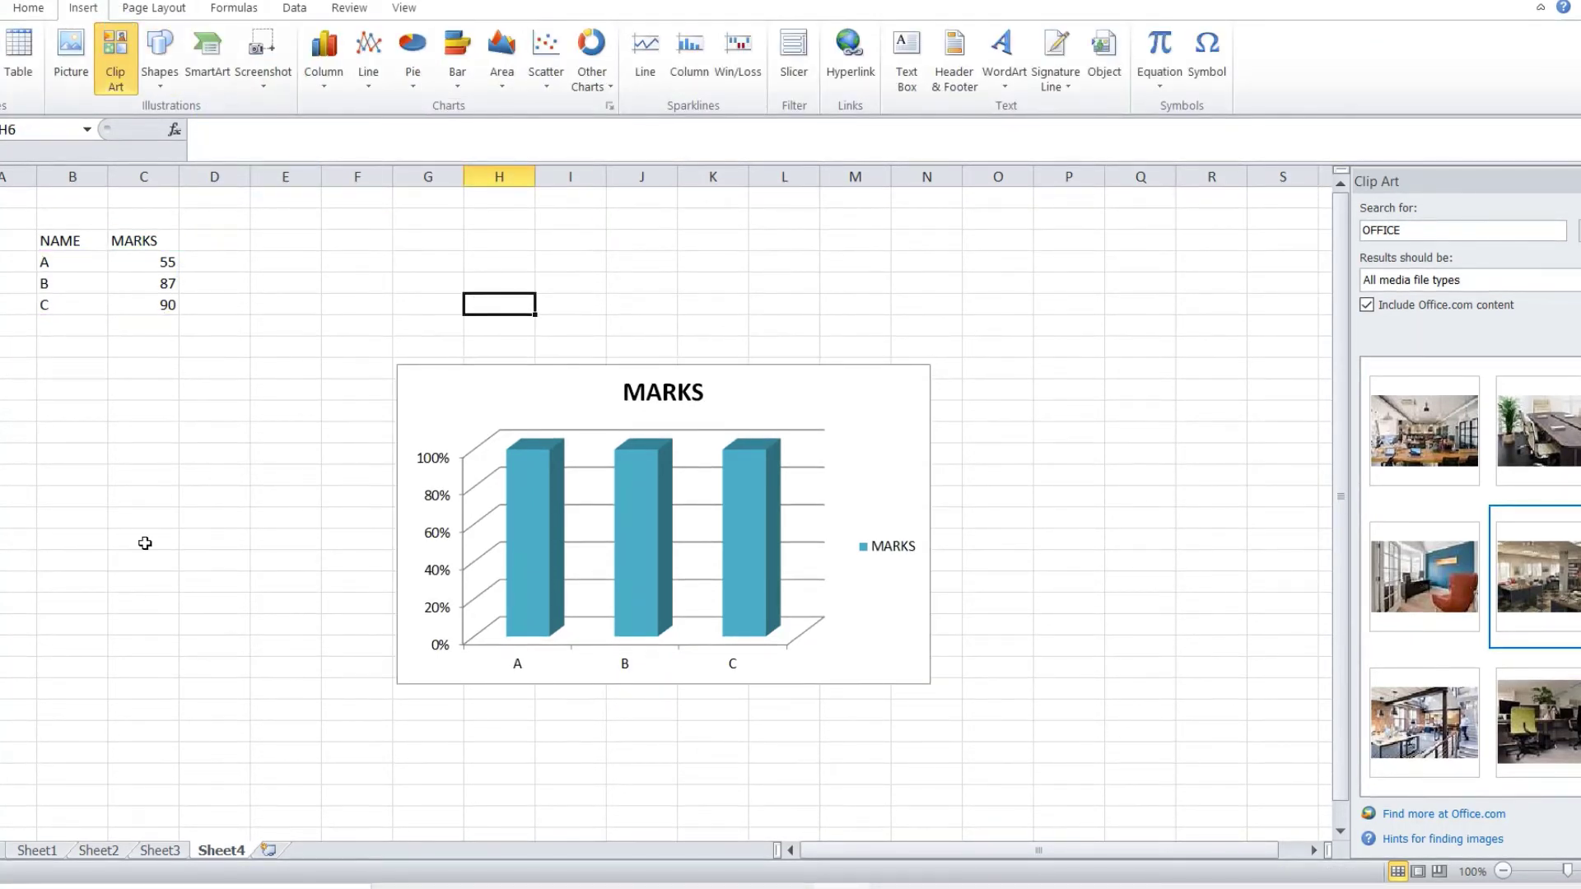
Add a new Sheet5 and set its paper size to A4.
left_click(269, 850)
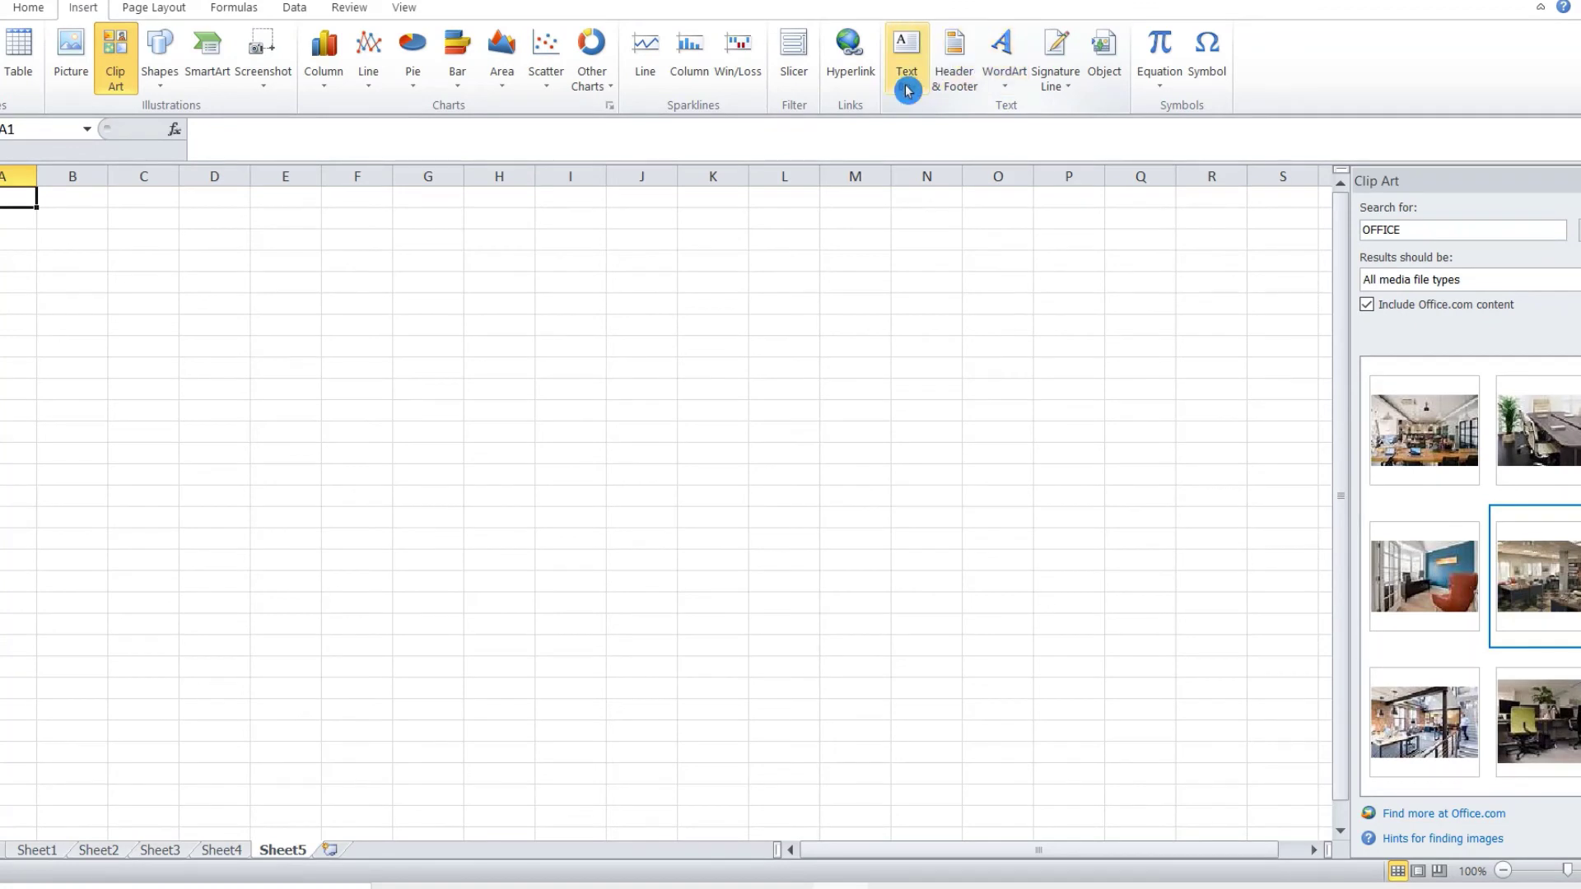
left_click(156, 9)
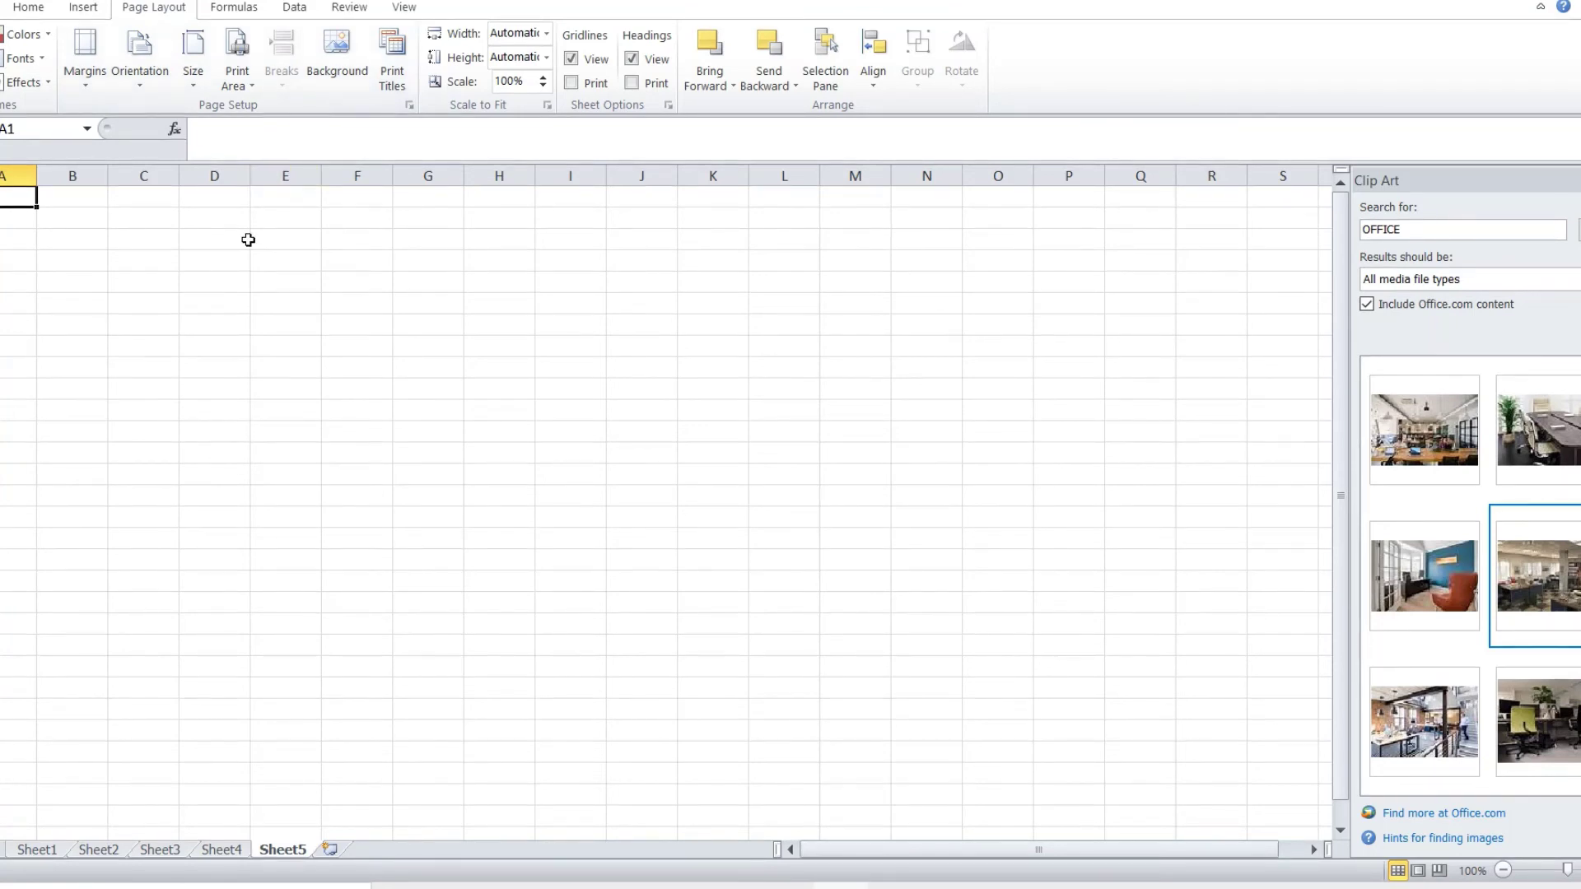
left_click(193, 80)
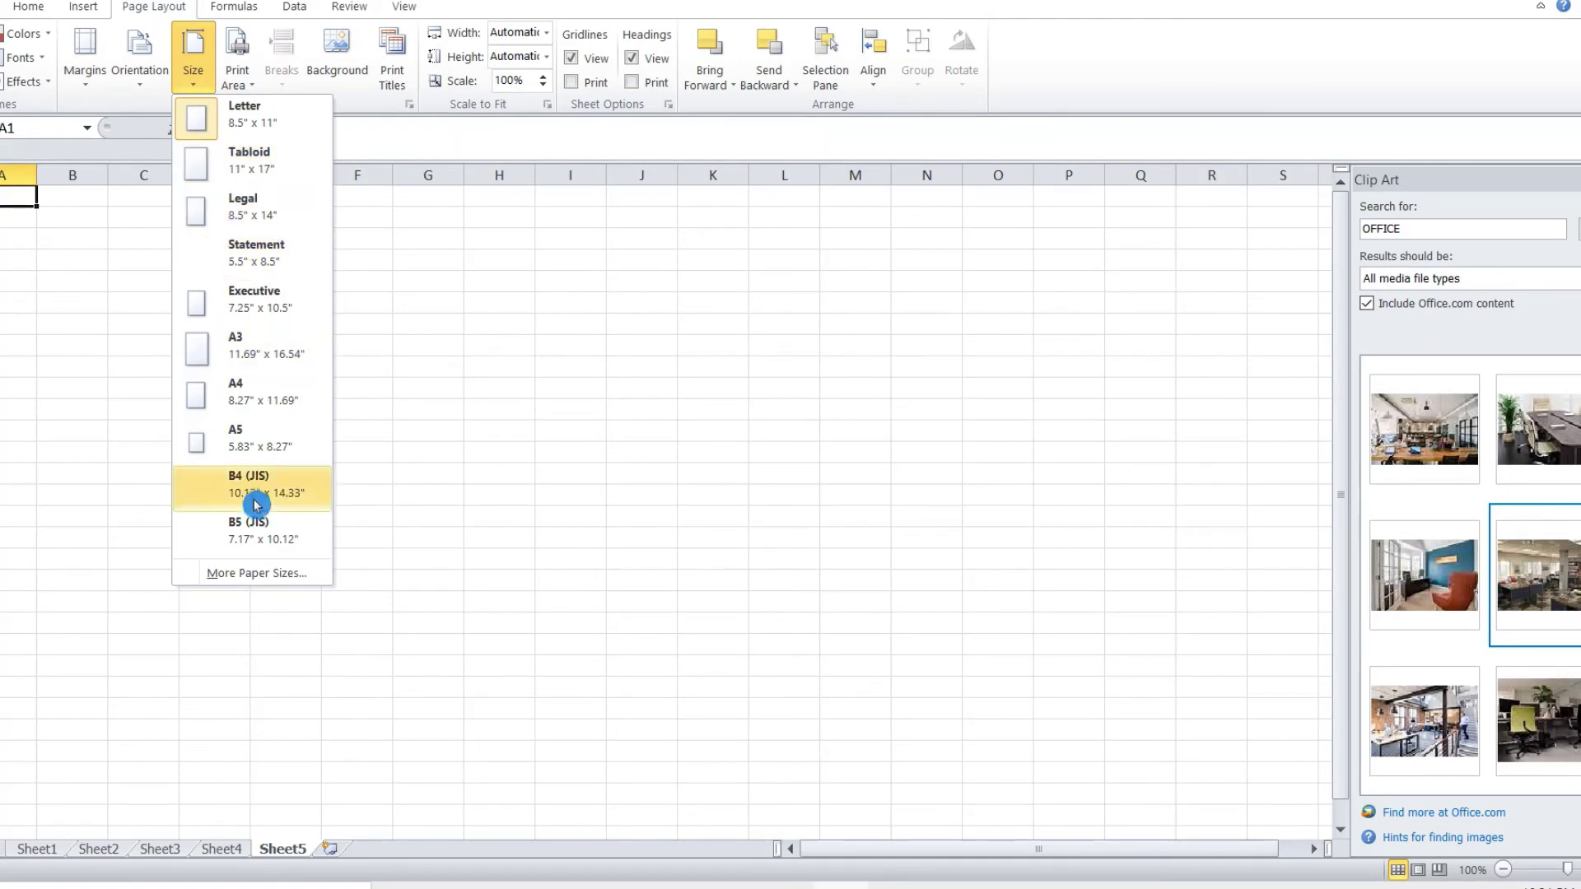
left_click(280, 395)
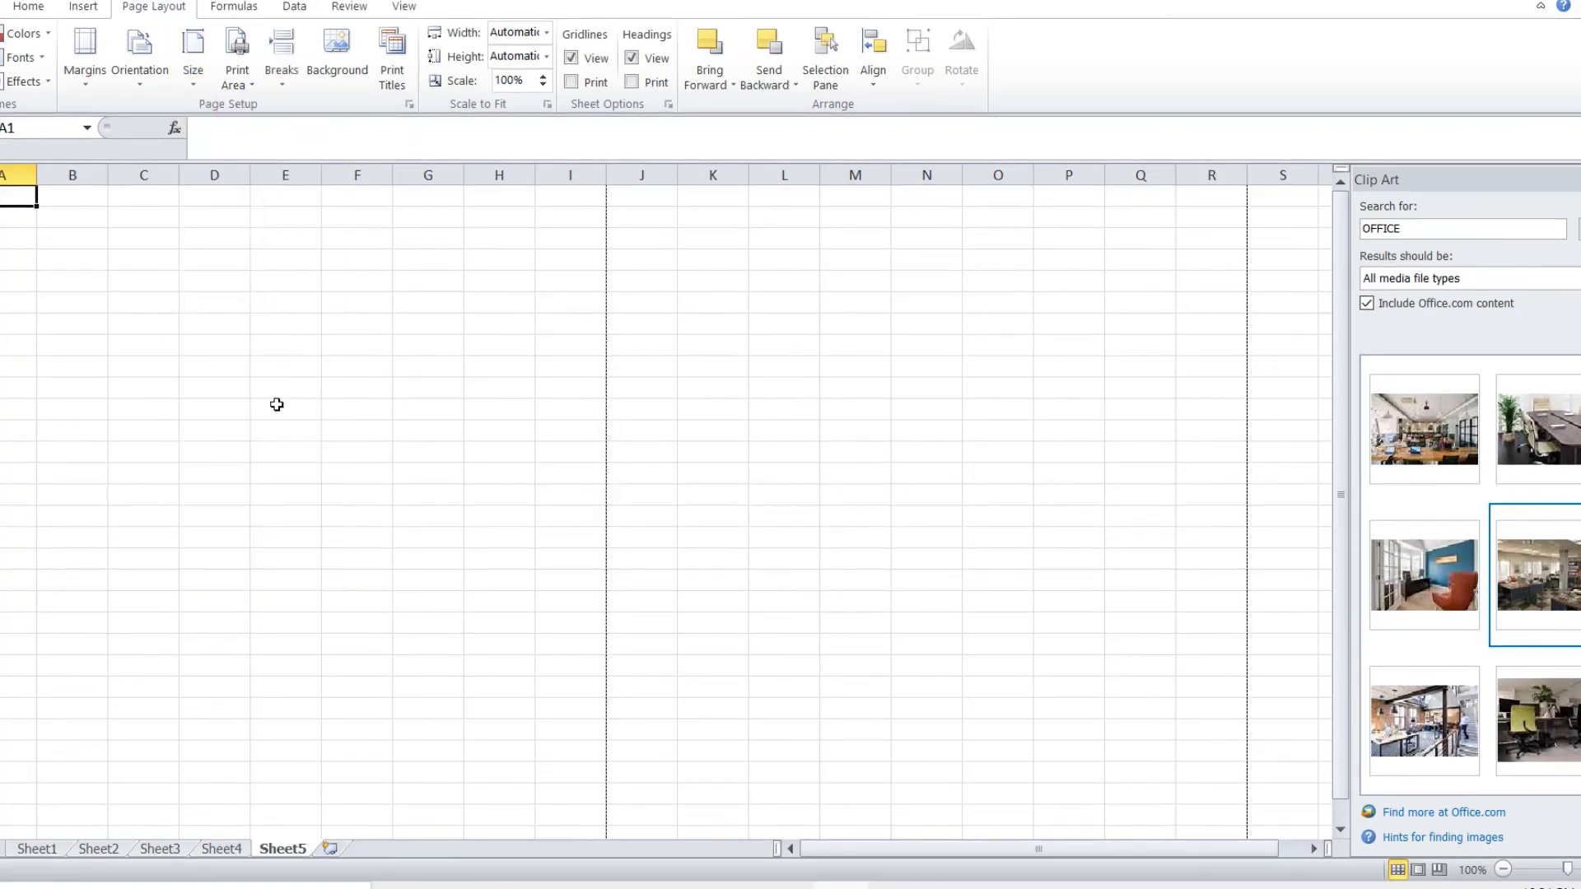
scroll(583, 589, "down", 2)
scroll(590, 632, "down", 2)
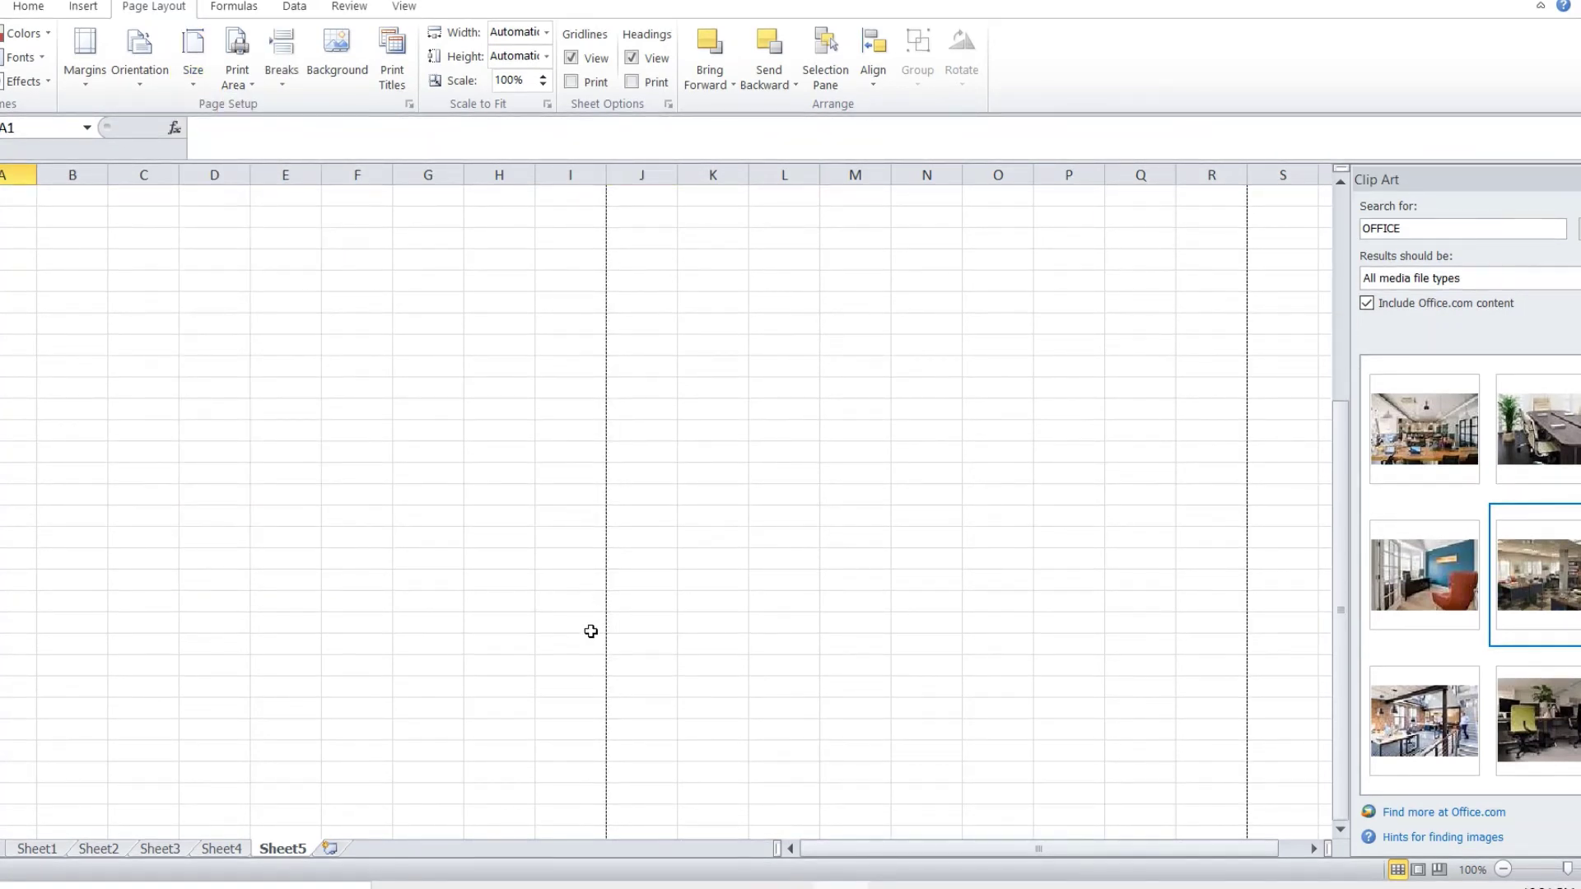
scroll(598, 694, "down", 1)
scroll(598, 695, "down", 1)
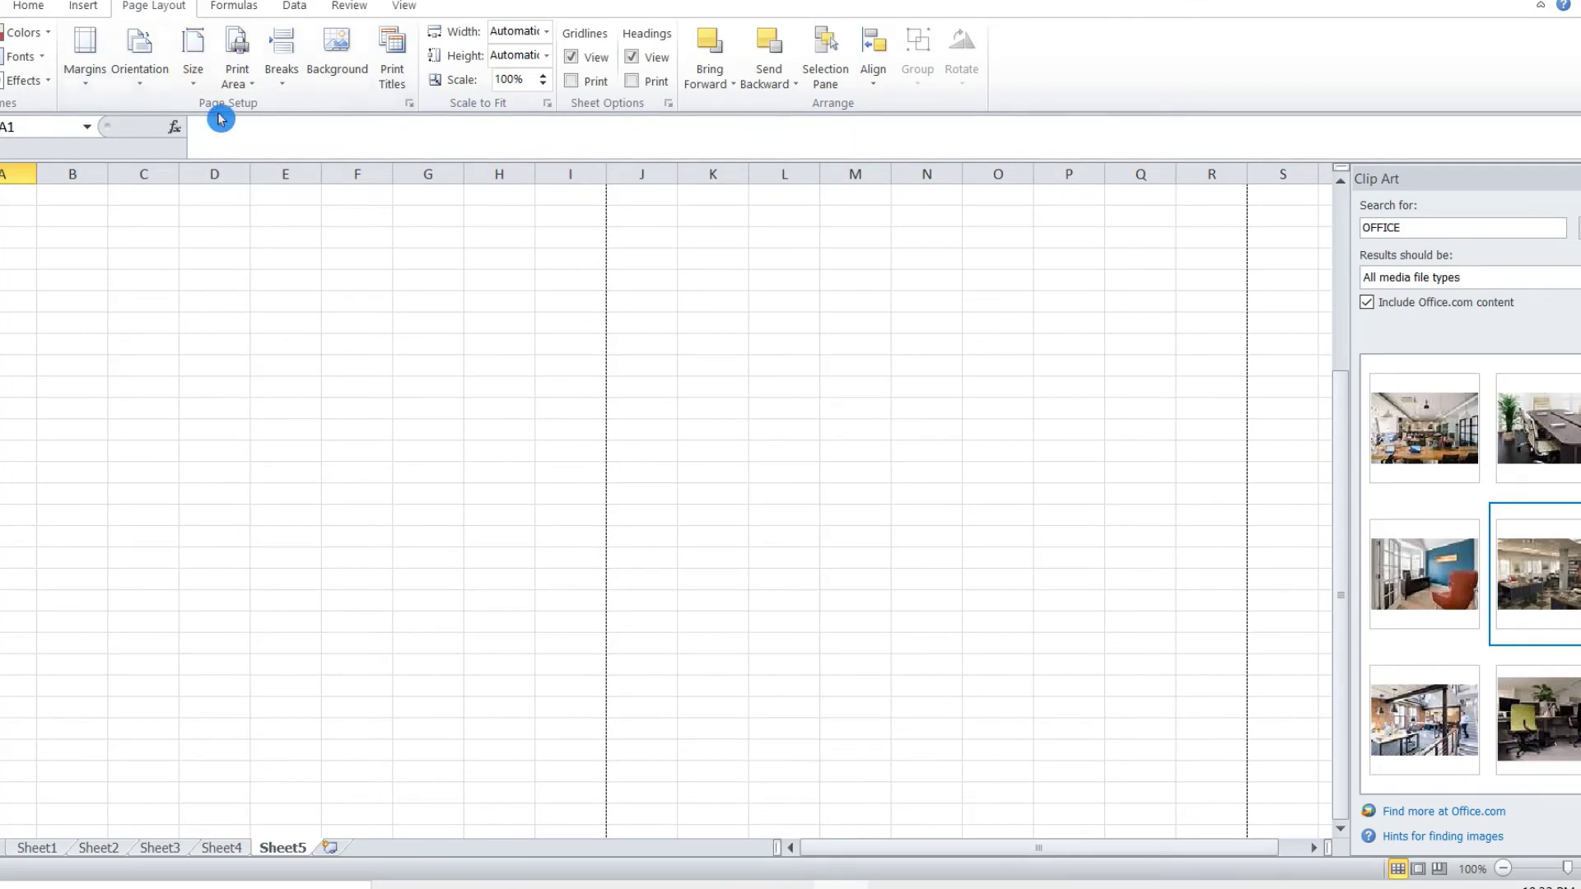
Switch the page orientation to landscape, then back to portrait.
left_click(152, 82)
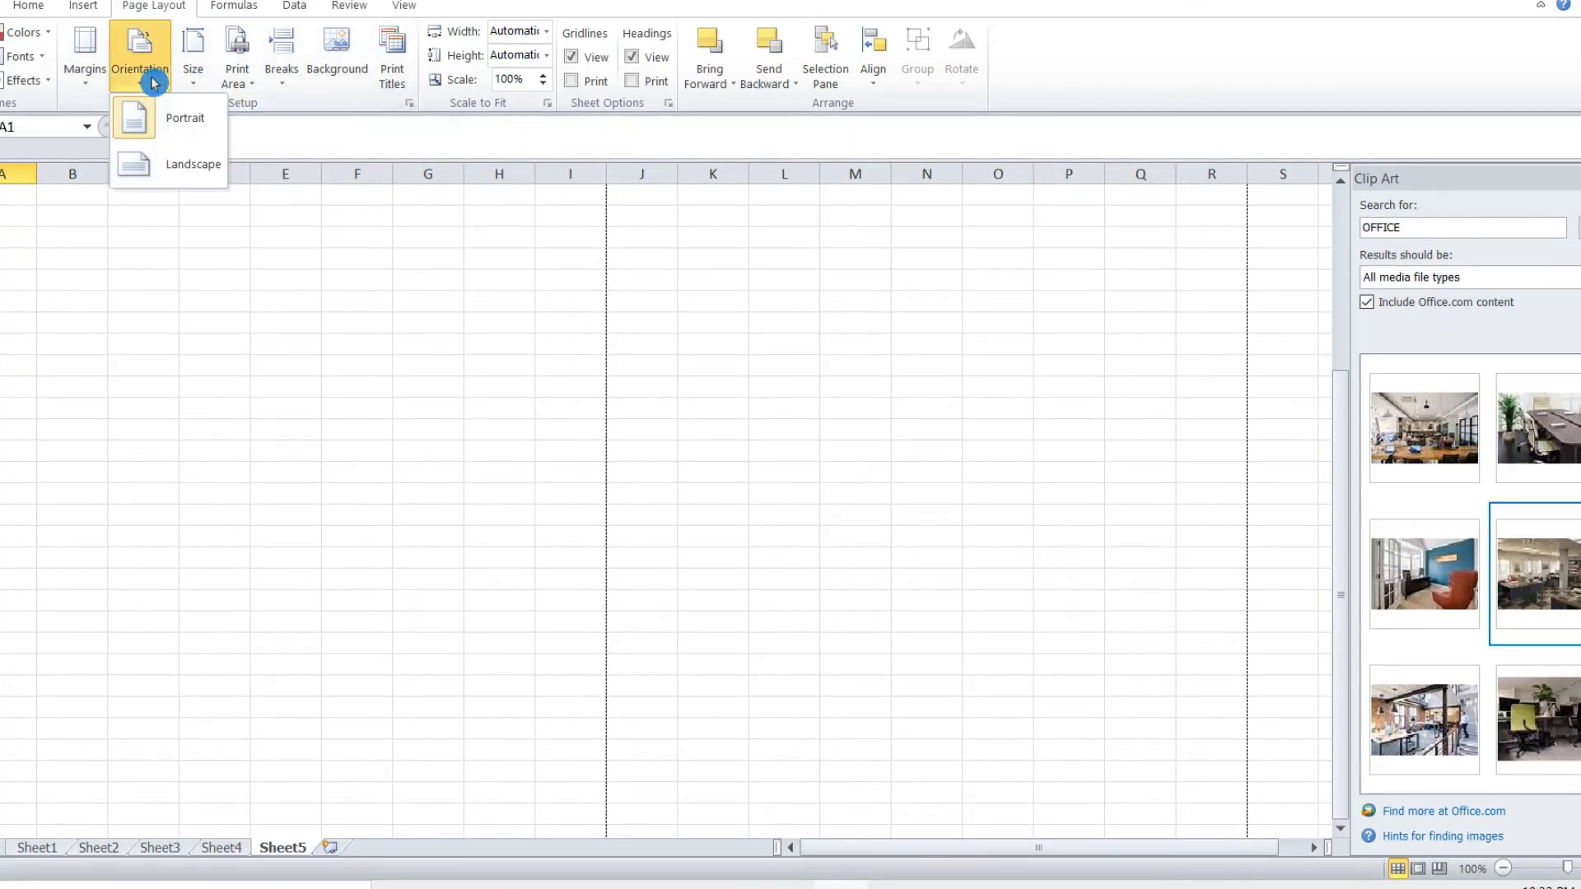
left_click(198, 168)
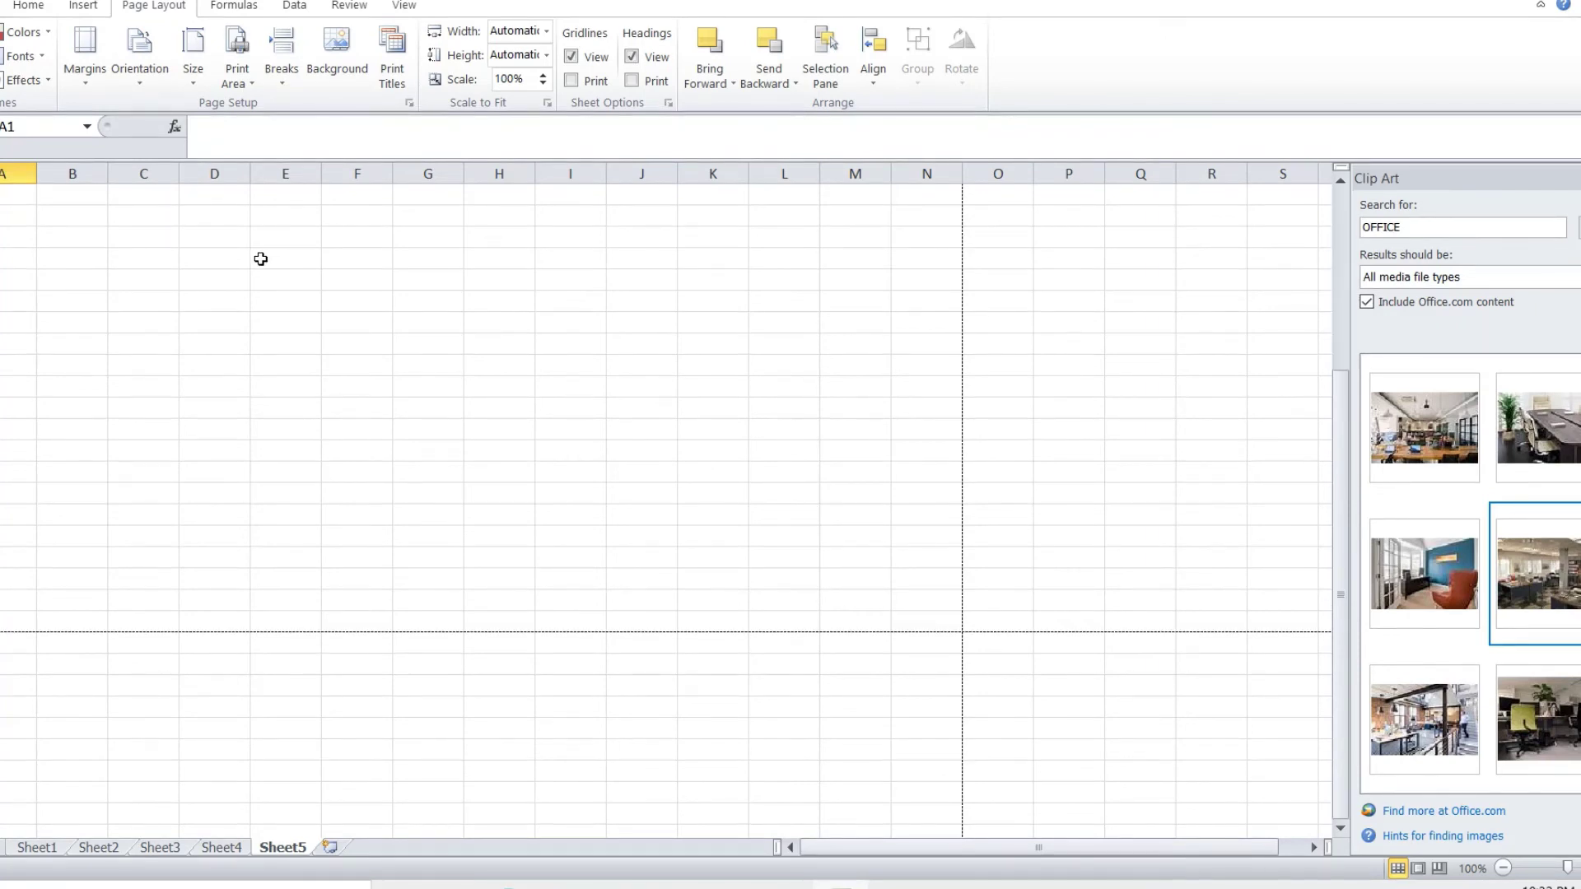
left_click(142, 75)
left_click(168, 120)
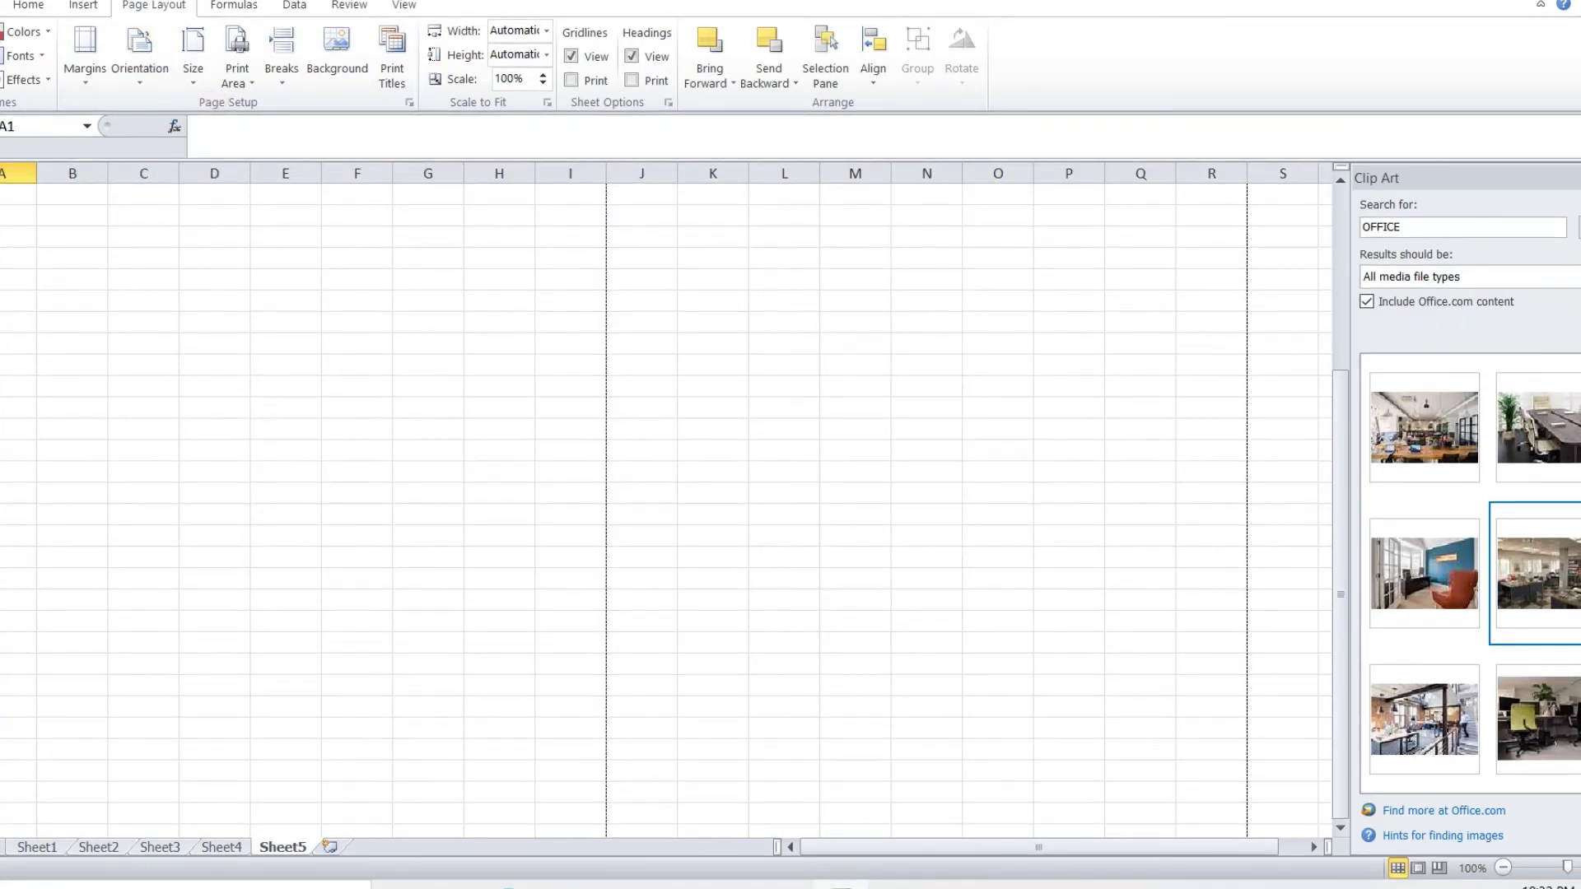
left_click(217, 8)
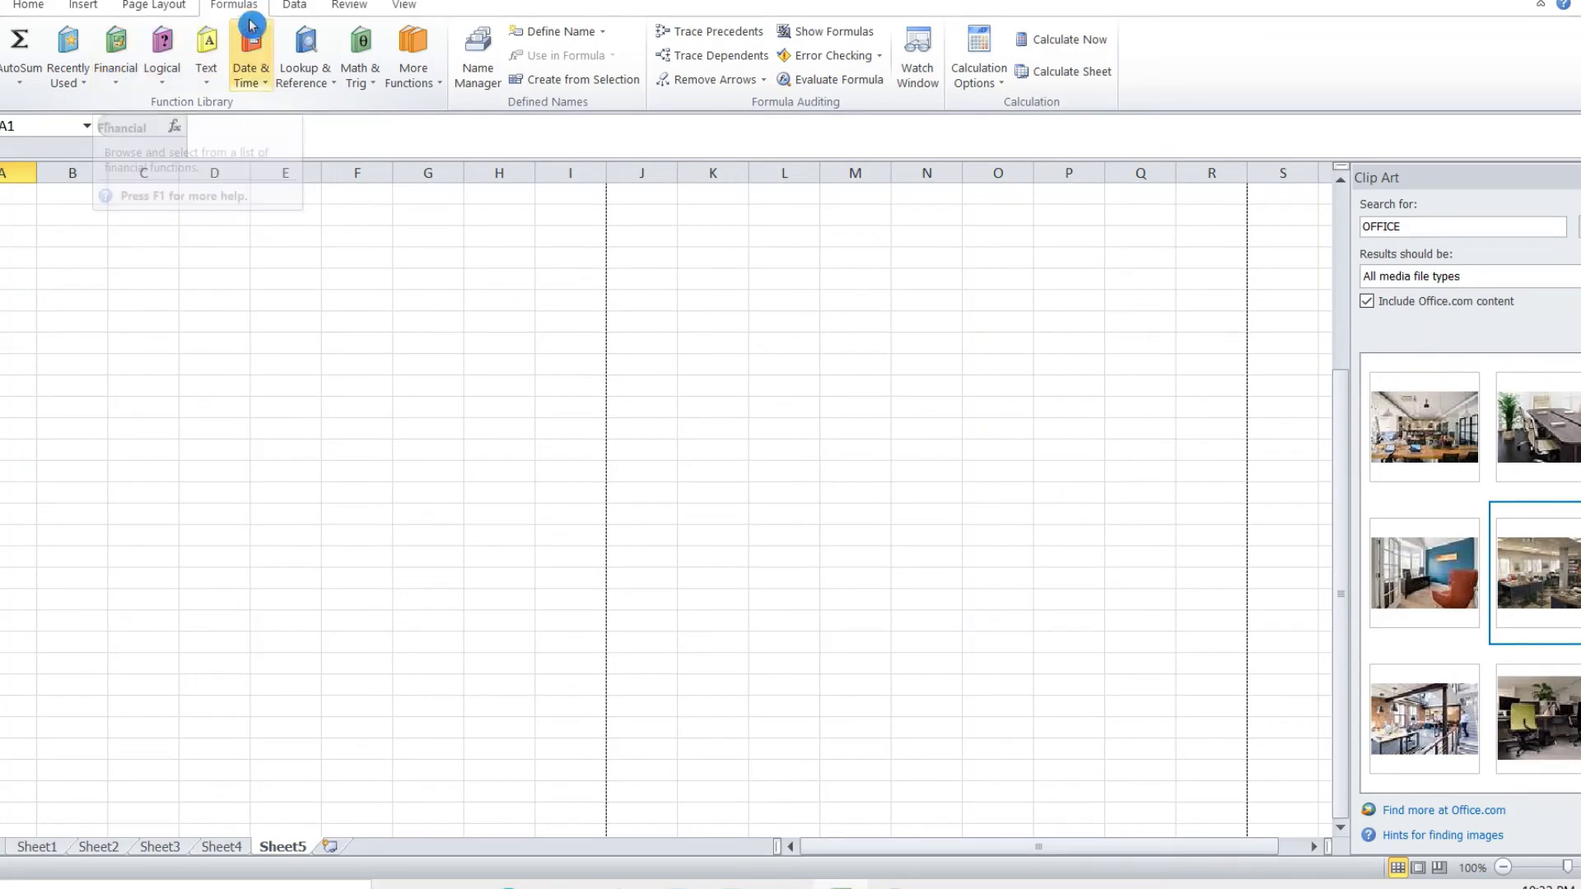
Look through the Data and Review tools, then switch off Sheet5's gridlines from the View tab.
left_click(304, 9)
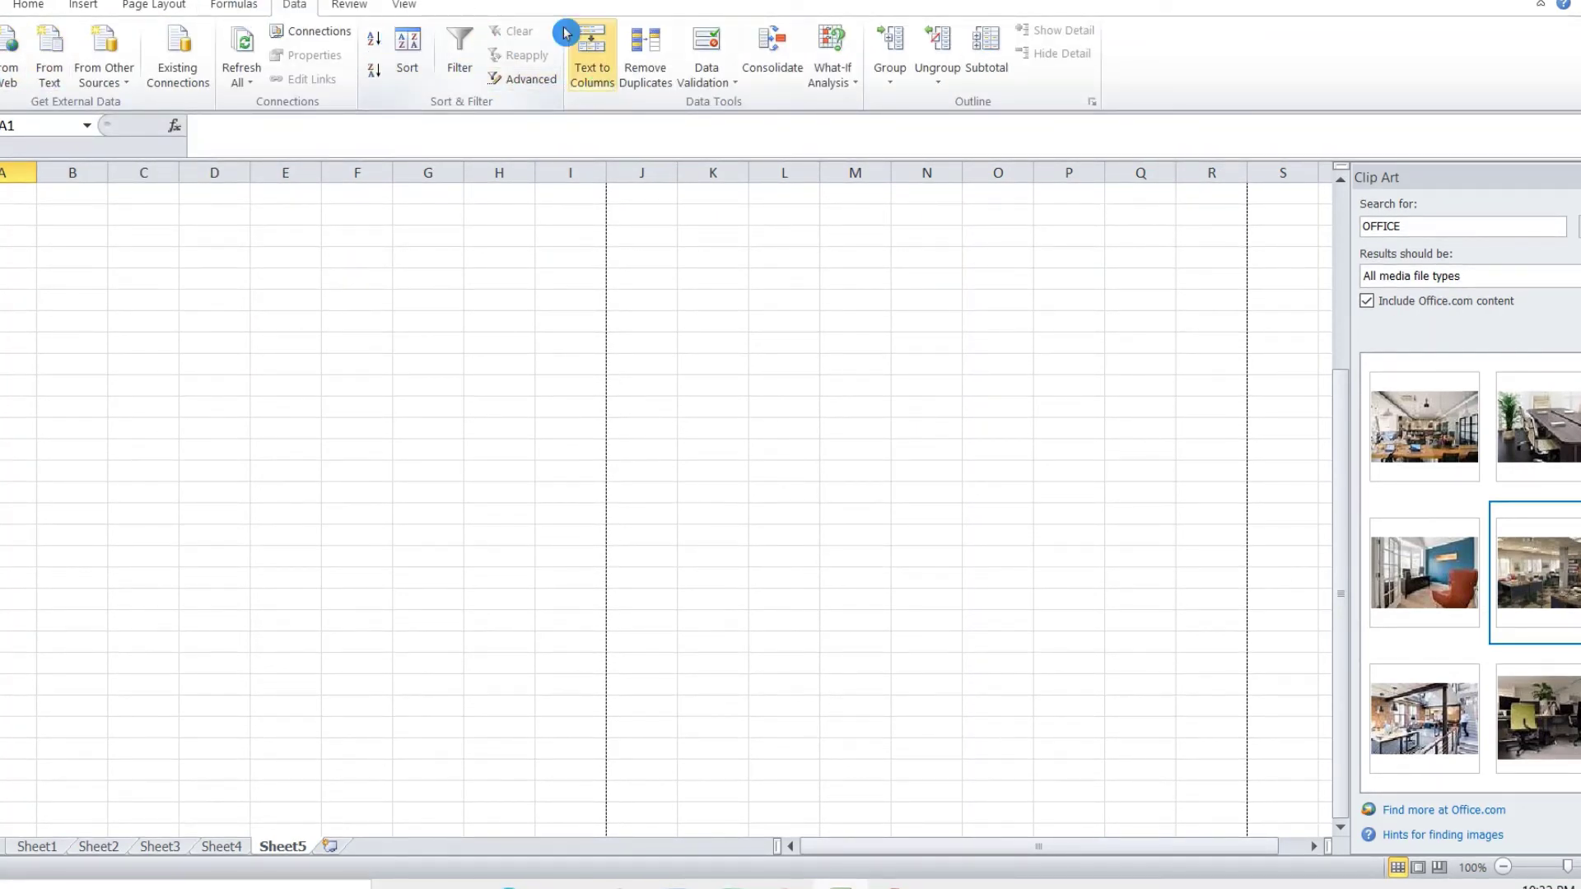
left_click(368, 8)
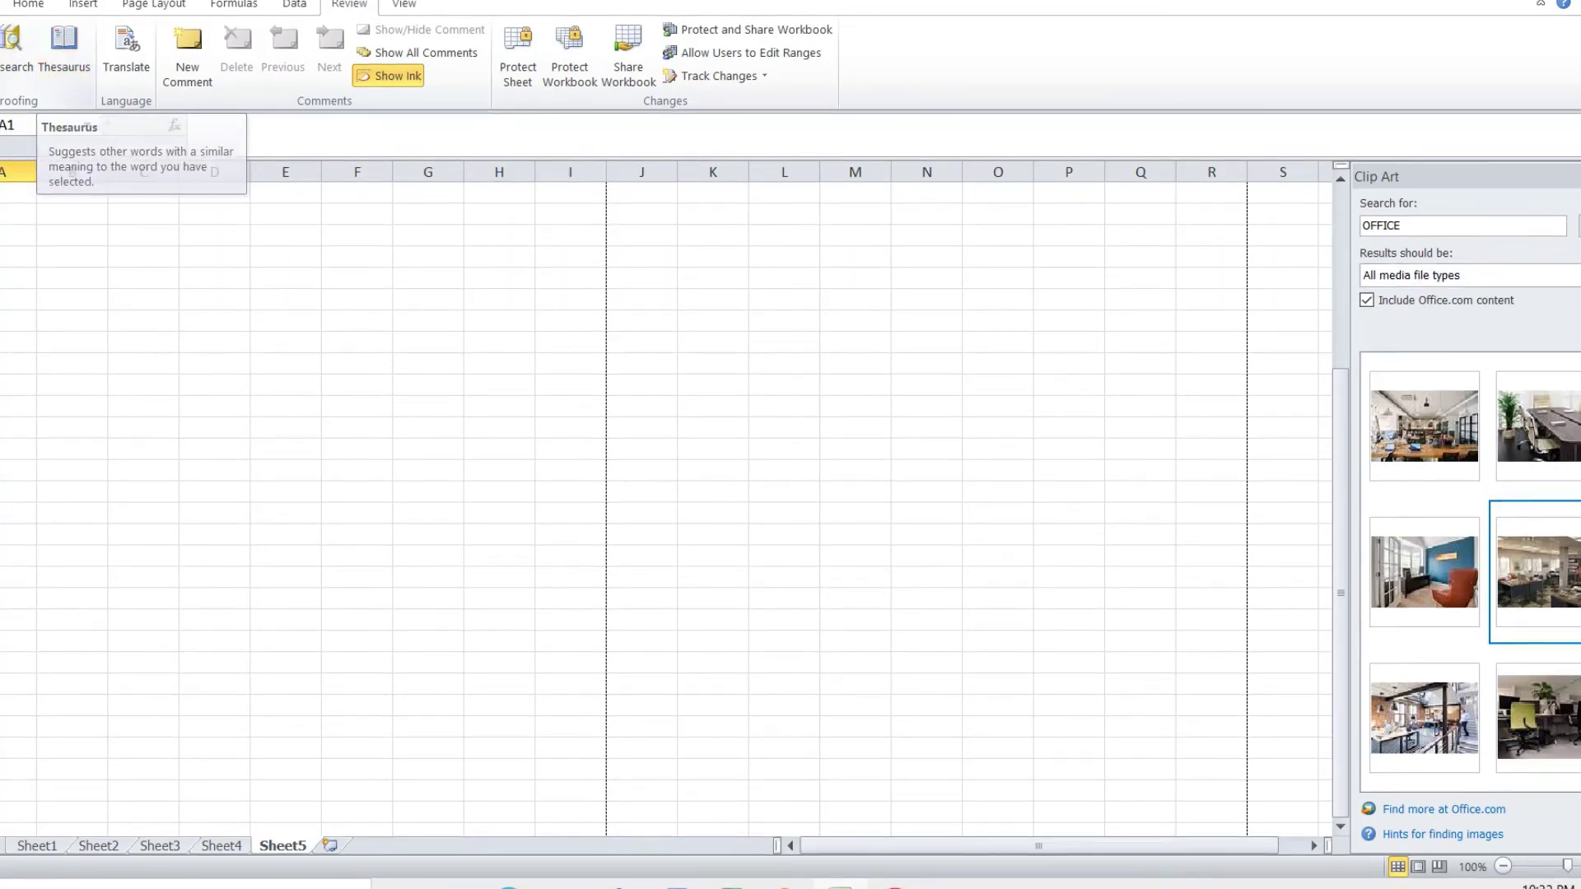
left_click(420, 15)
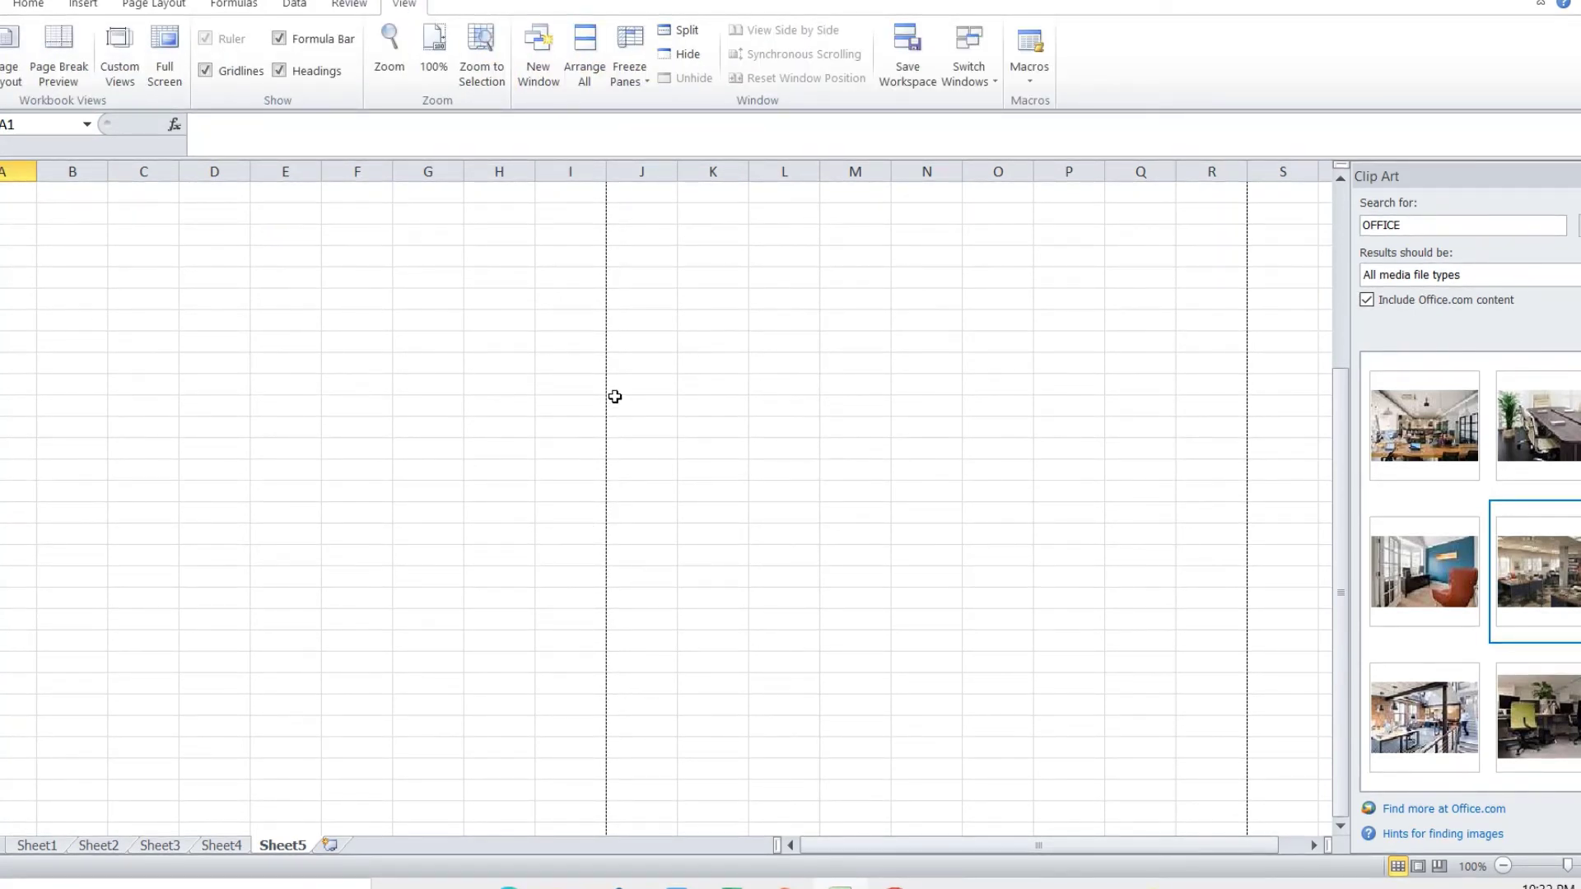
left_click(204, 72)
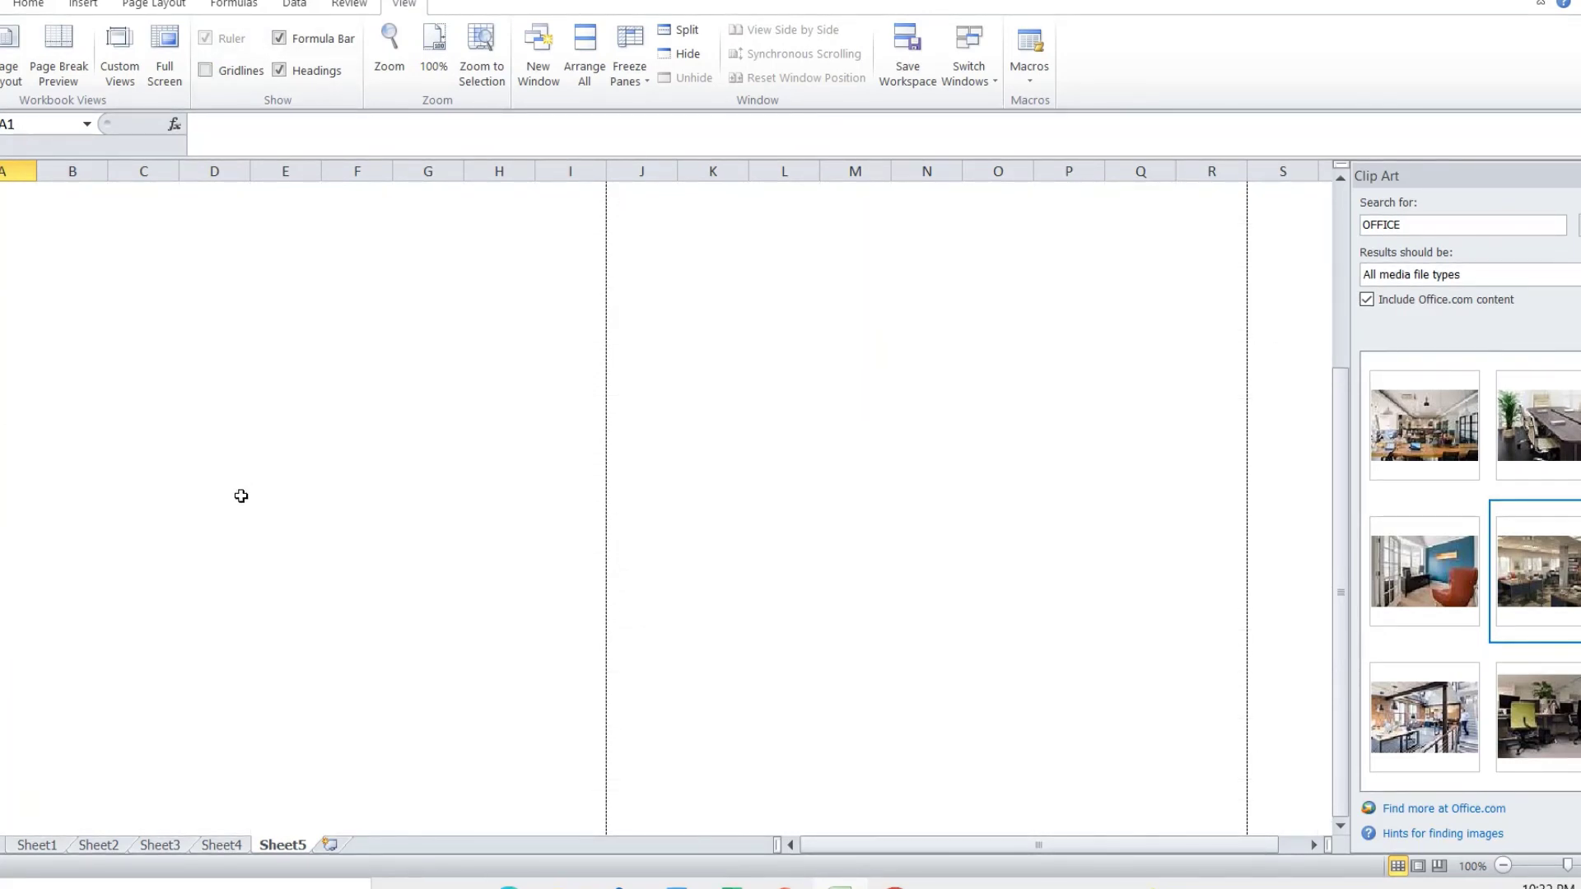
scroll(237, 497, "up", 10)
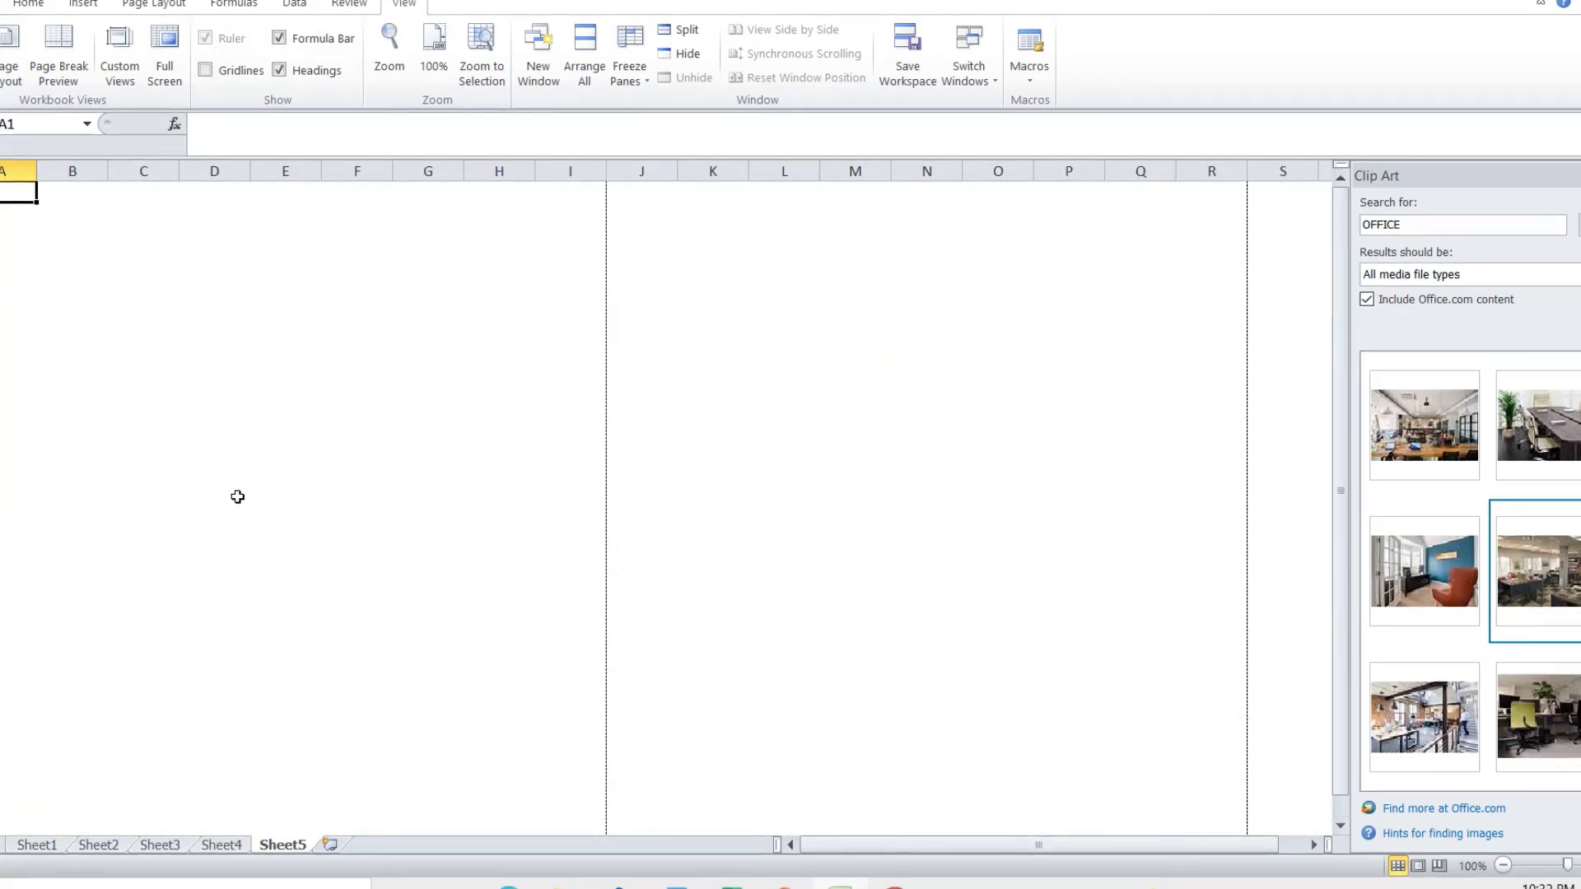
Turn gridlines back on, toggle the formula bar and headings off and on, and try Page Break Preview.
left_click(205, 70)
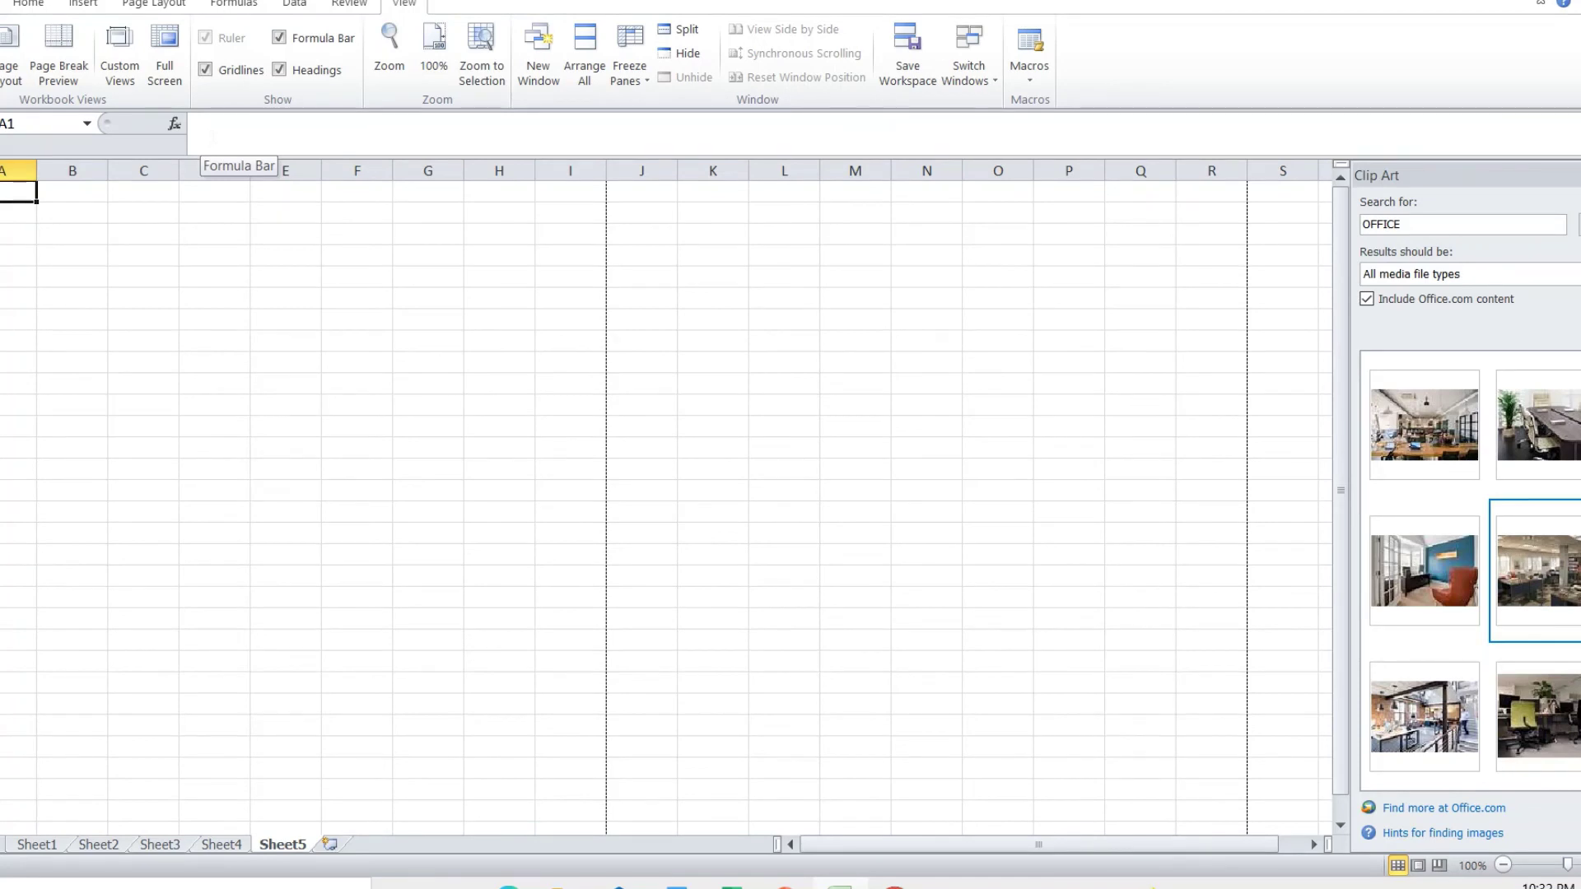
left_click(280, 37)
left_click(287, 43)
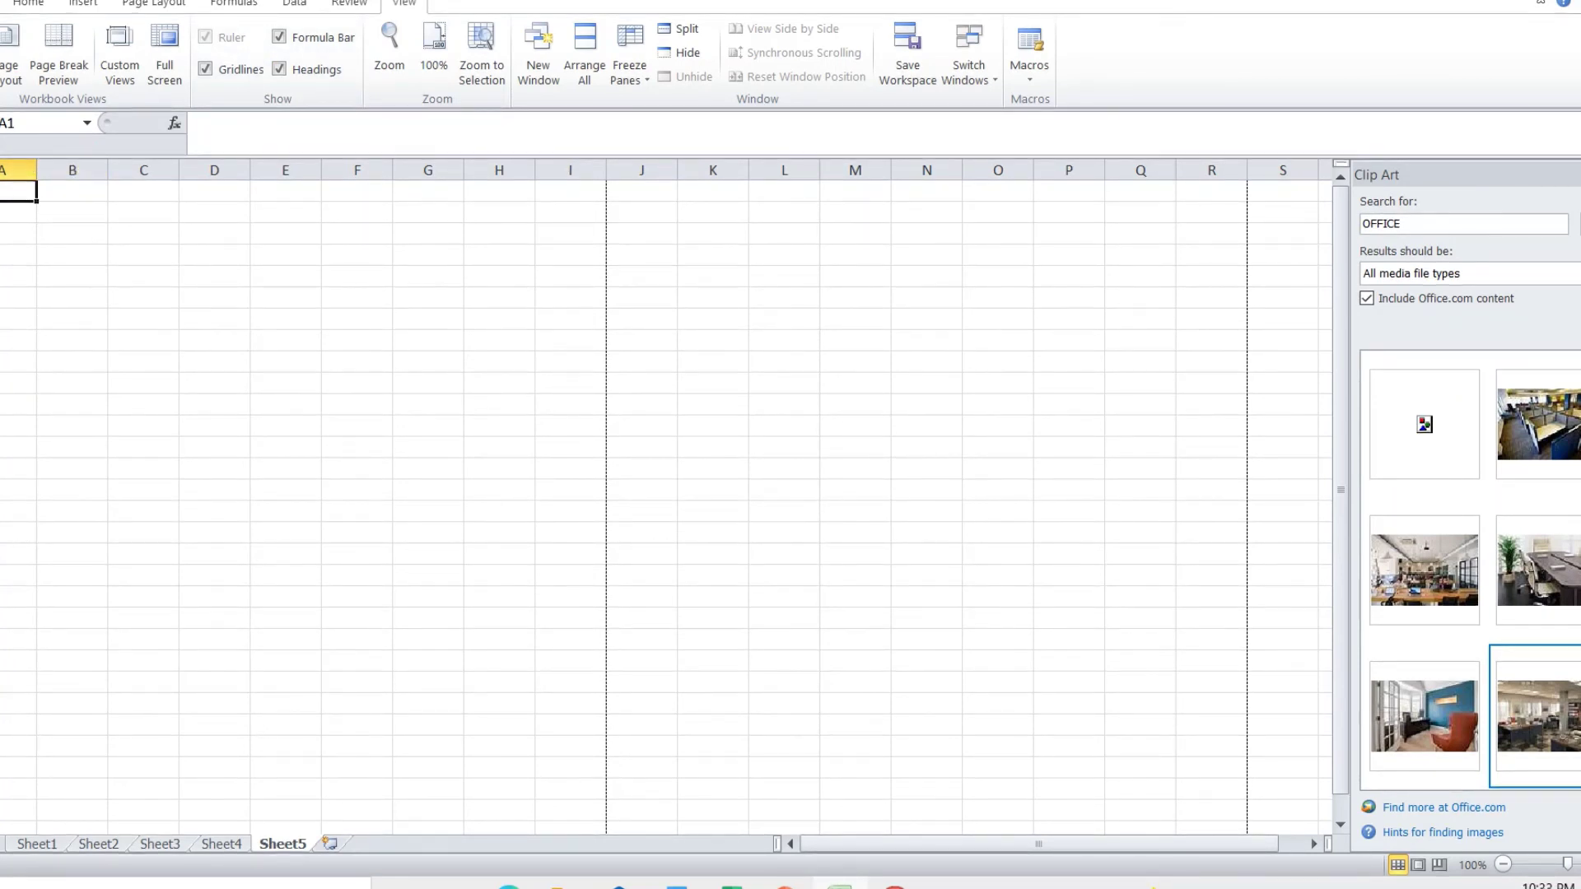
left_click(280, 69)
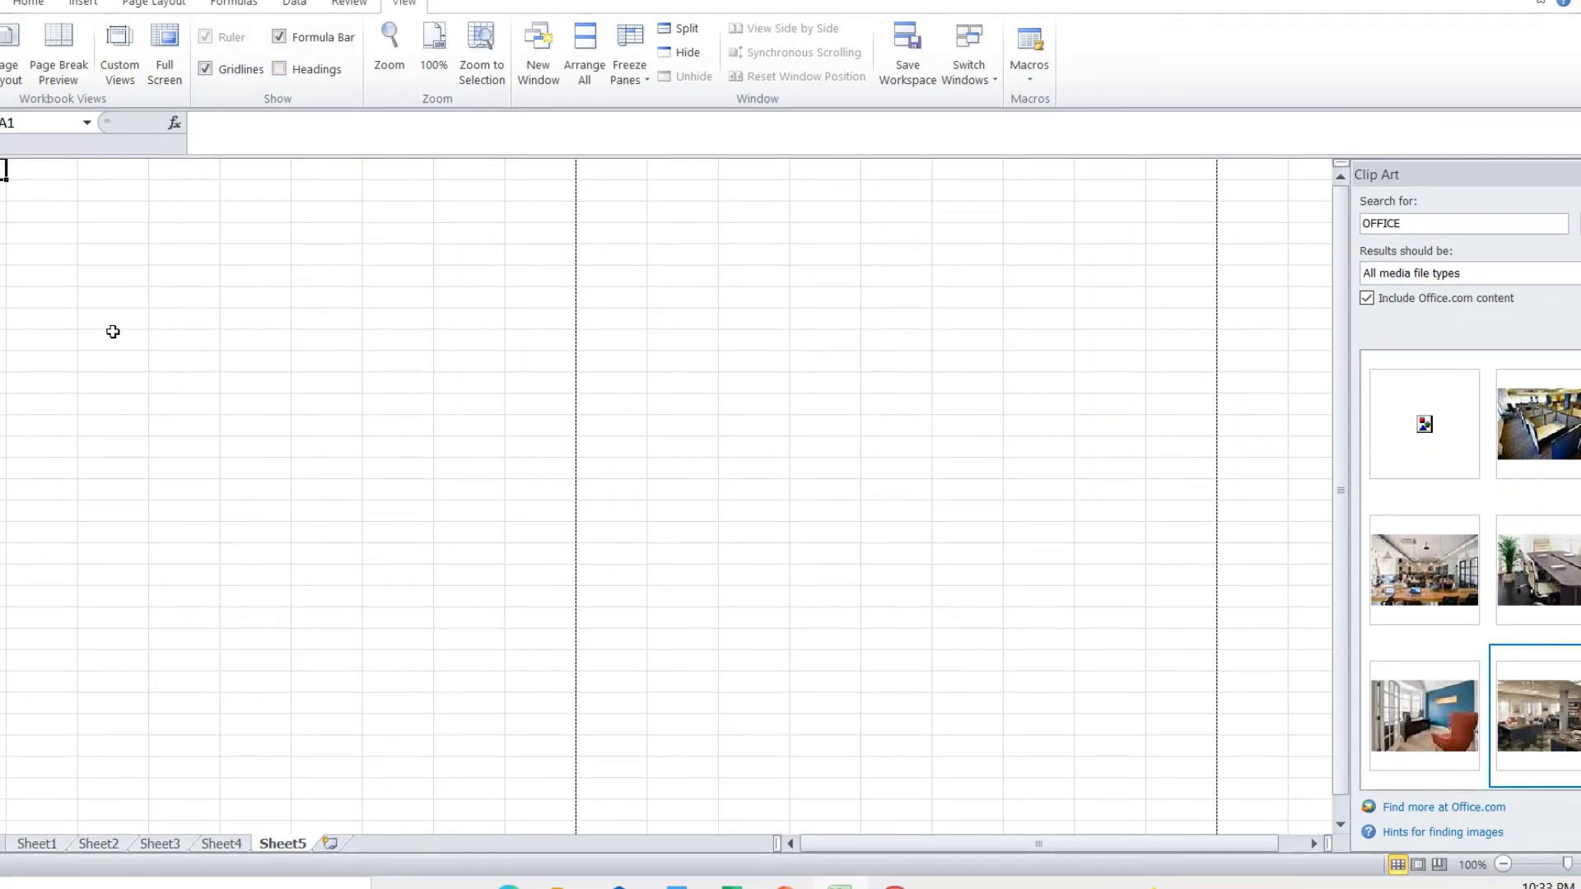
left_click(284, 72)
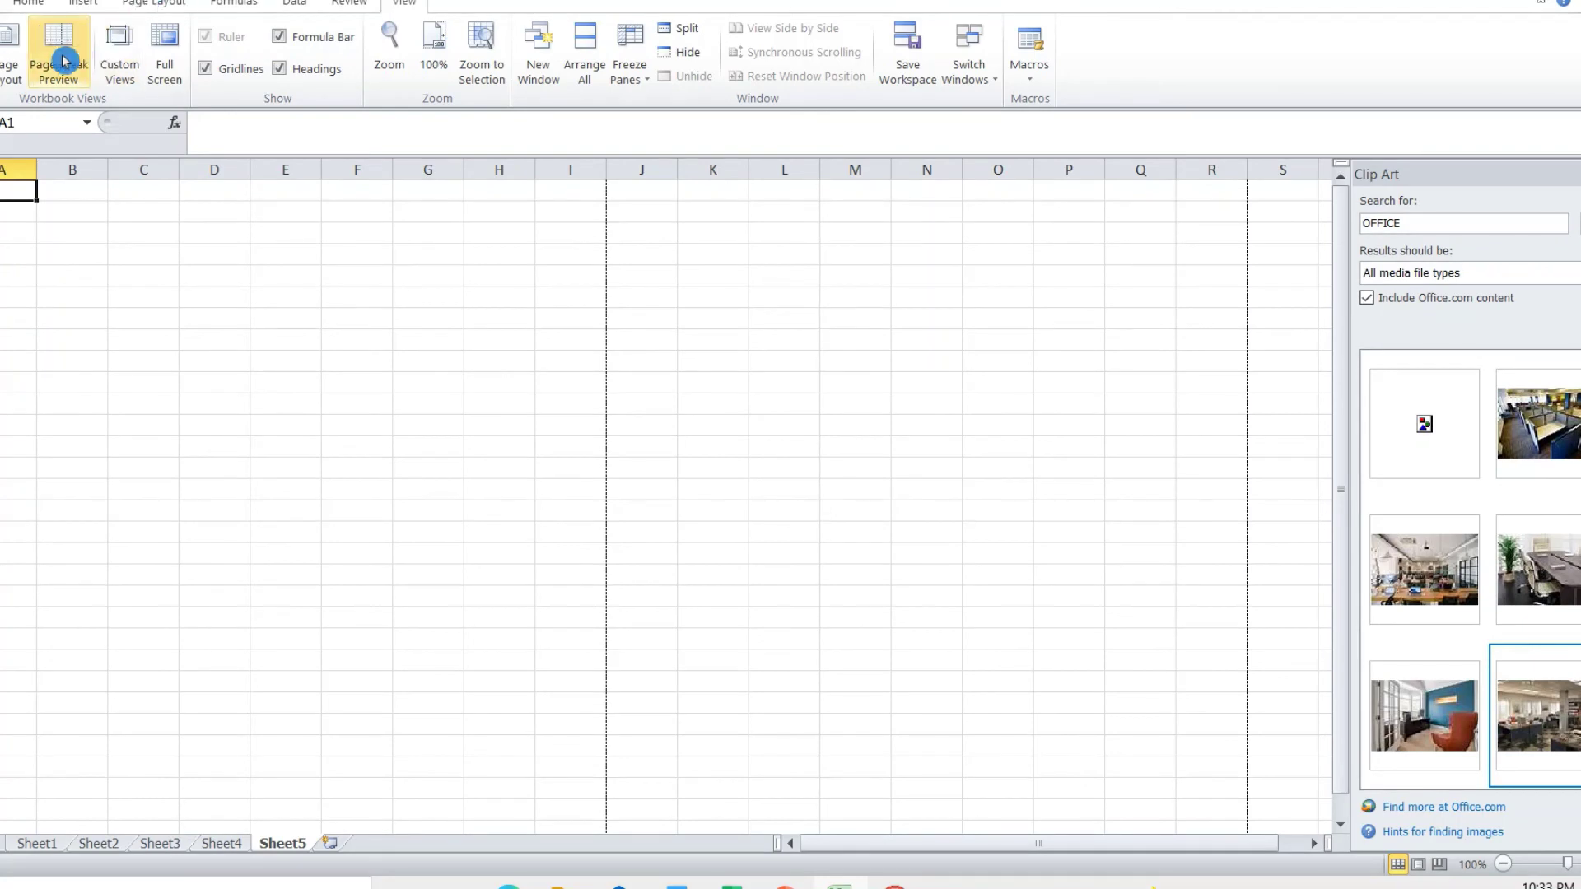
left_click(47, 75)
left_click(29, 3)
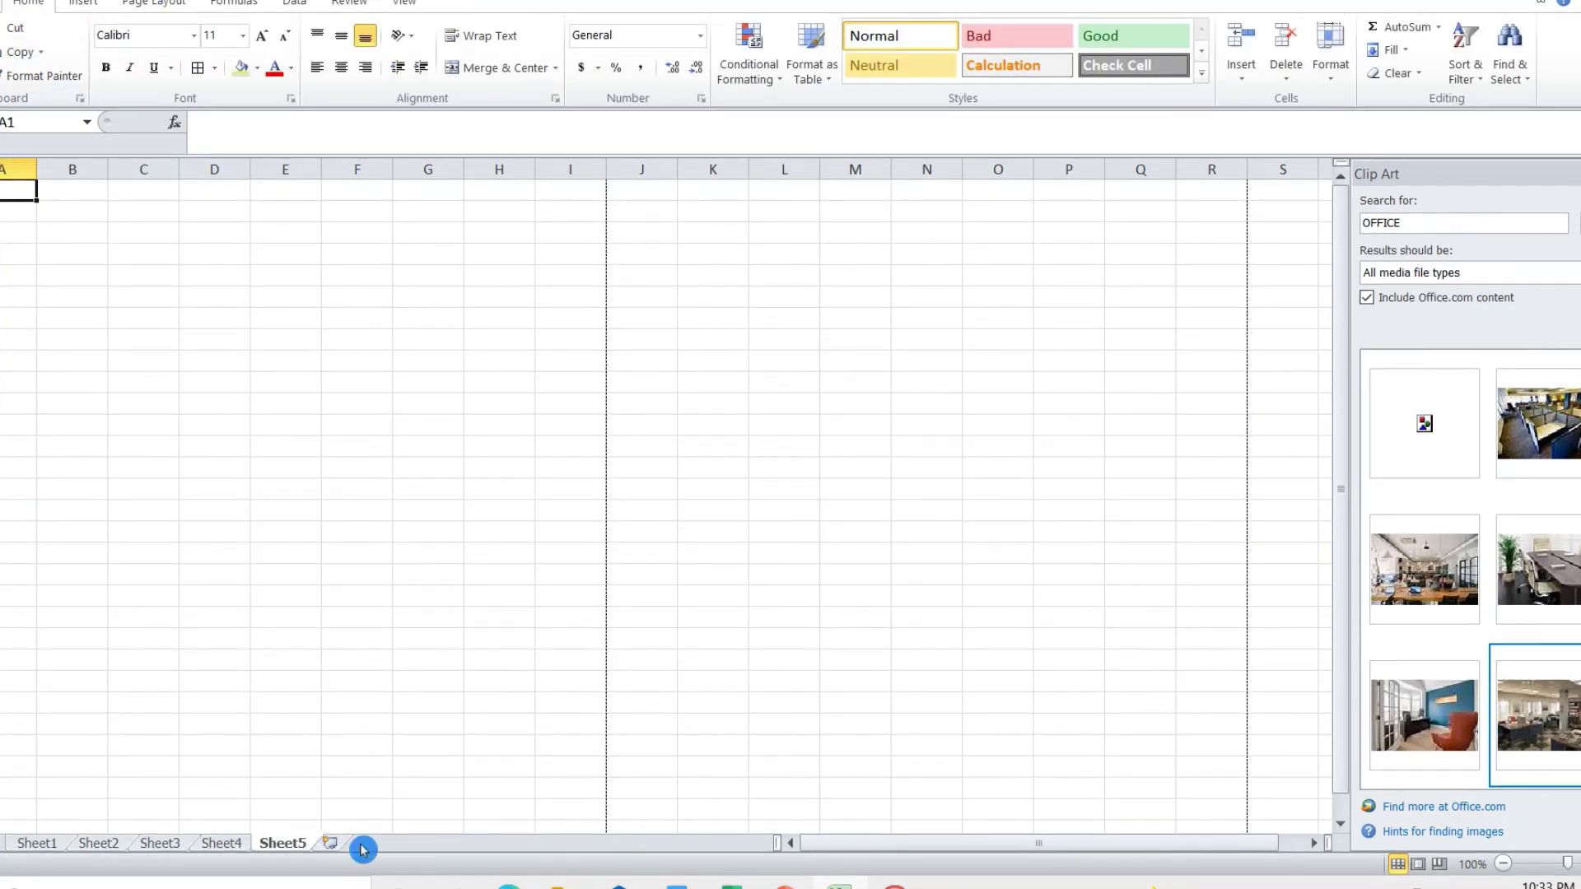
Rename Sheet1, Sheet2 and Sheet3 to 1, 2 and 3.
left_click(38, 845)
right_click(38, 845)
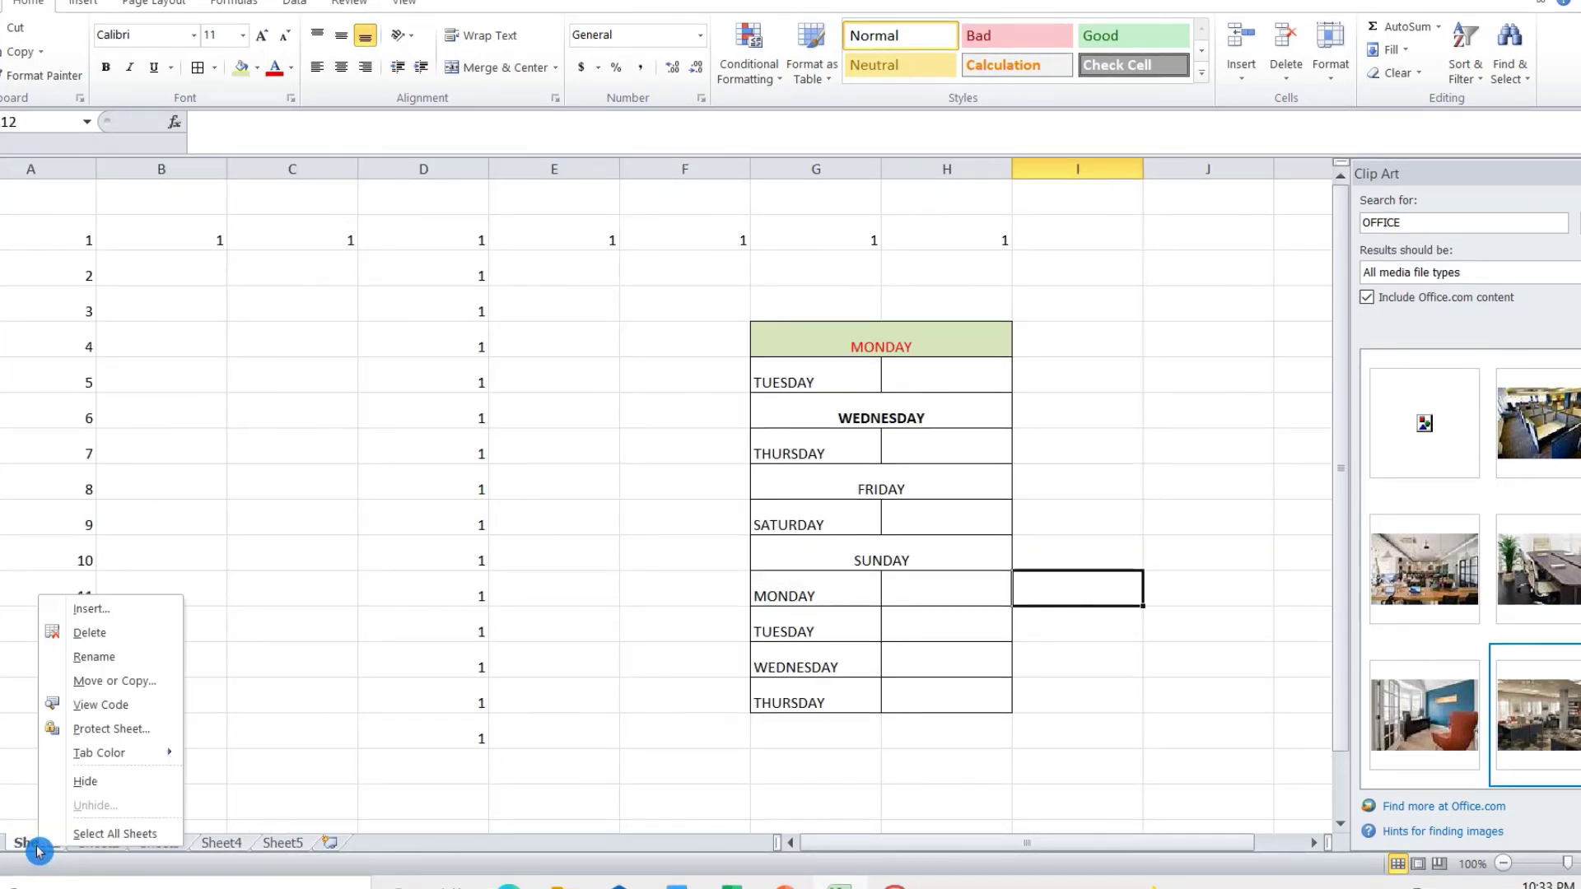
left_click(129, 657)
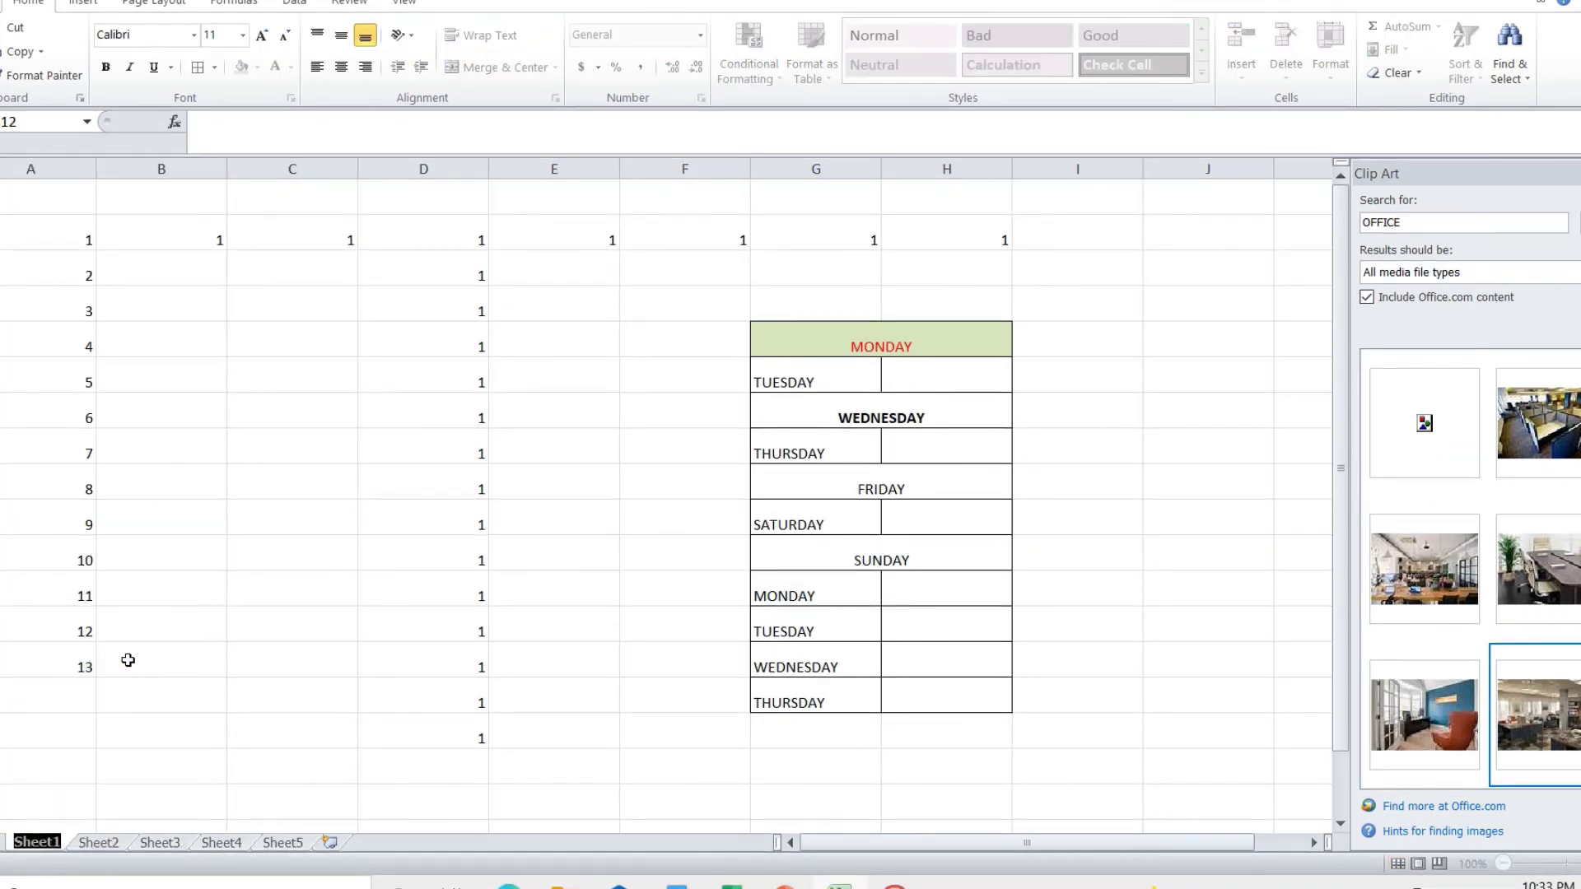
type("1")
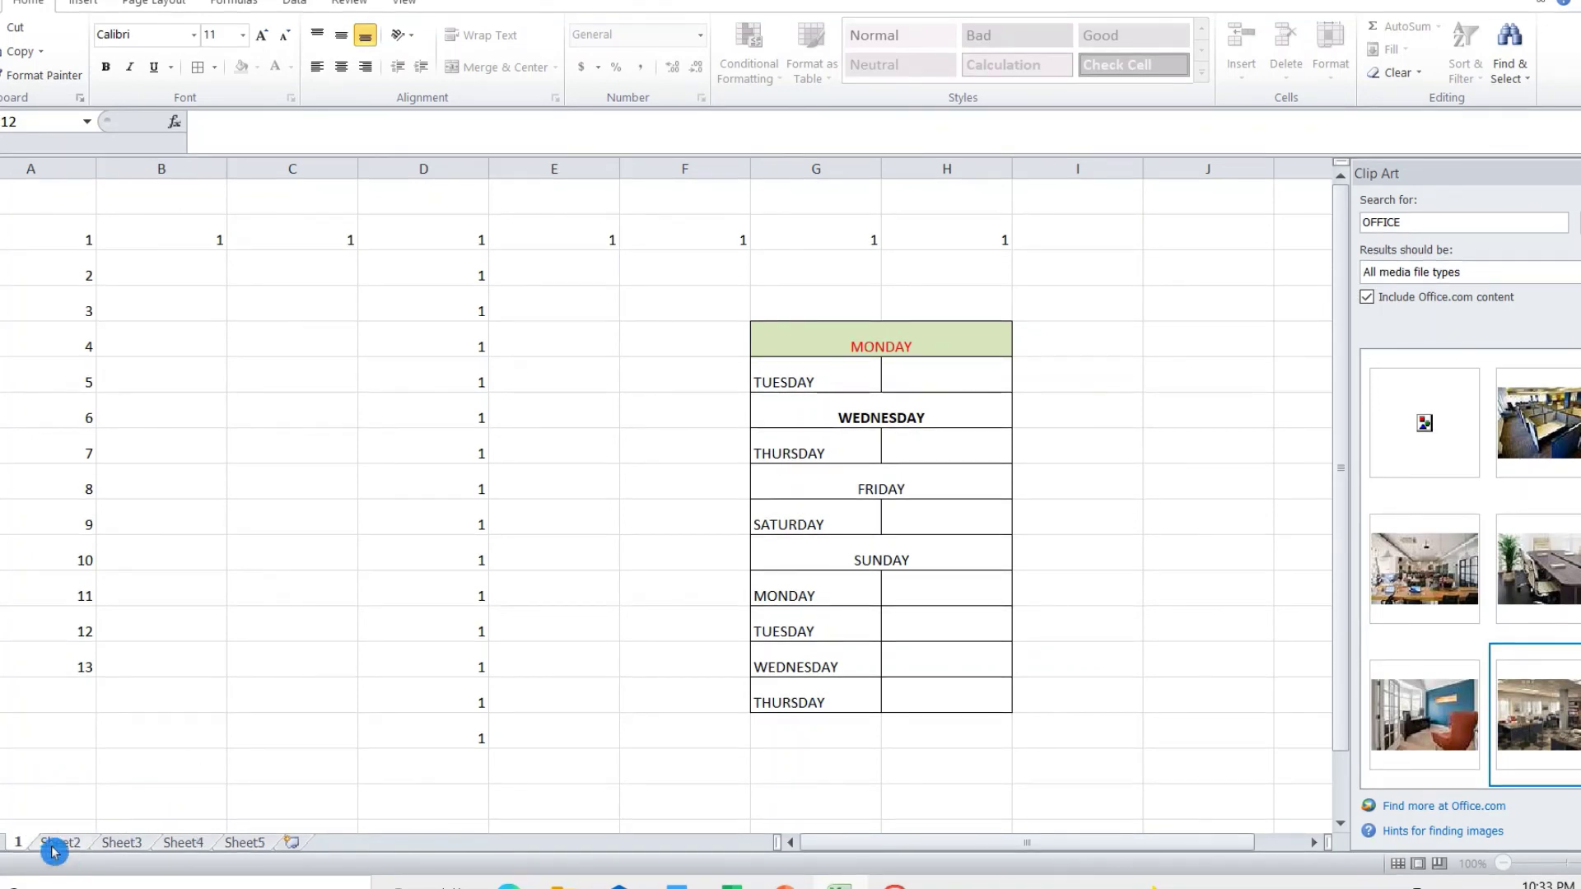
left_click(58, 843)
right_click(58, 842)
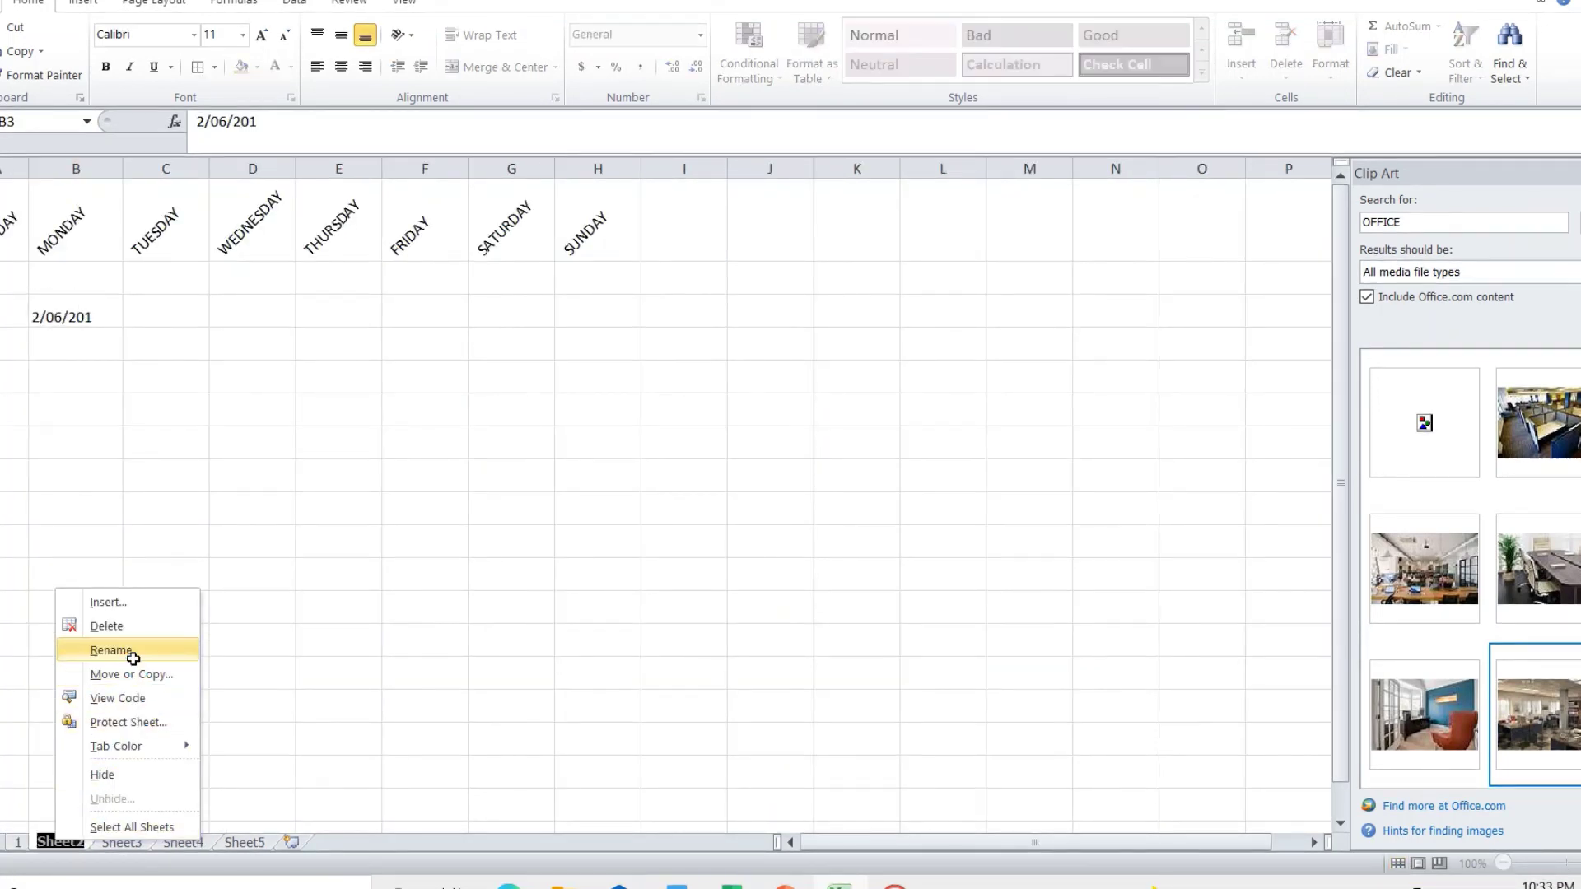
left_click(130, 652)
type("2")
left_click(91, 843)
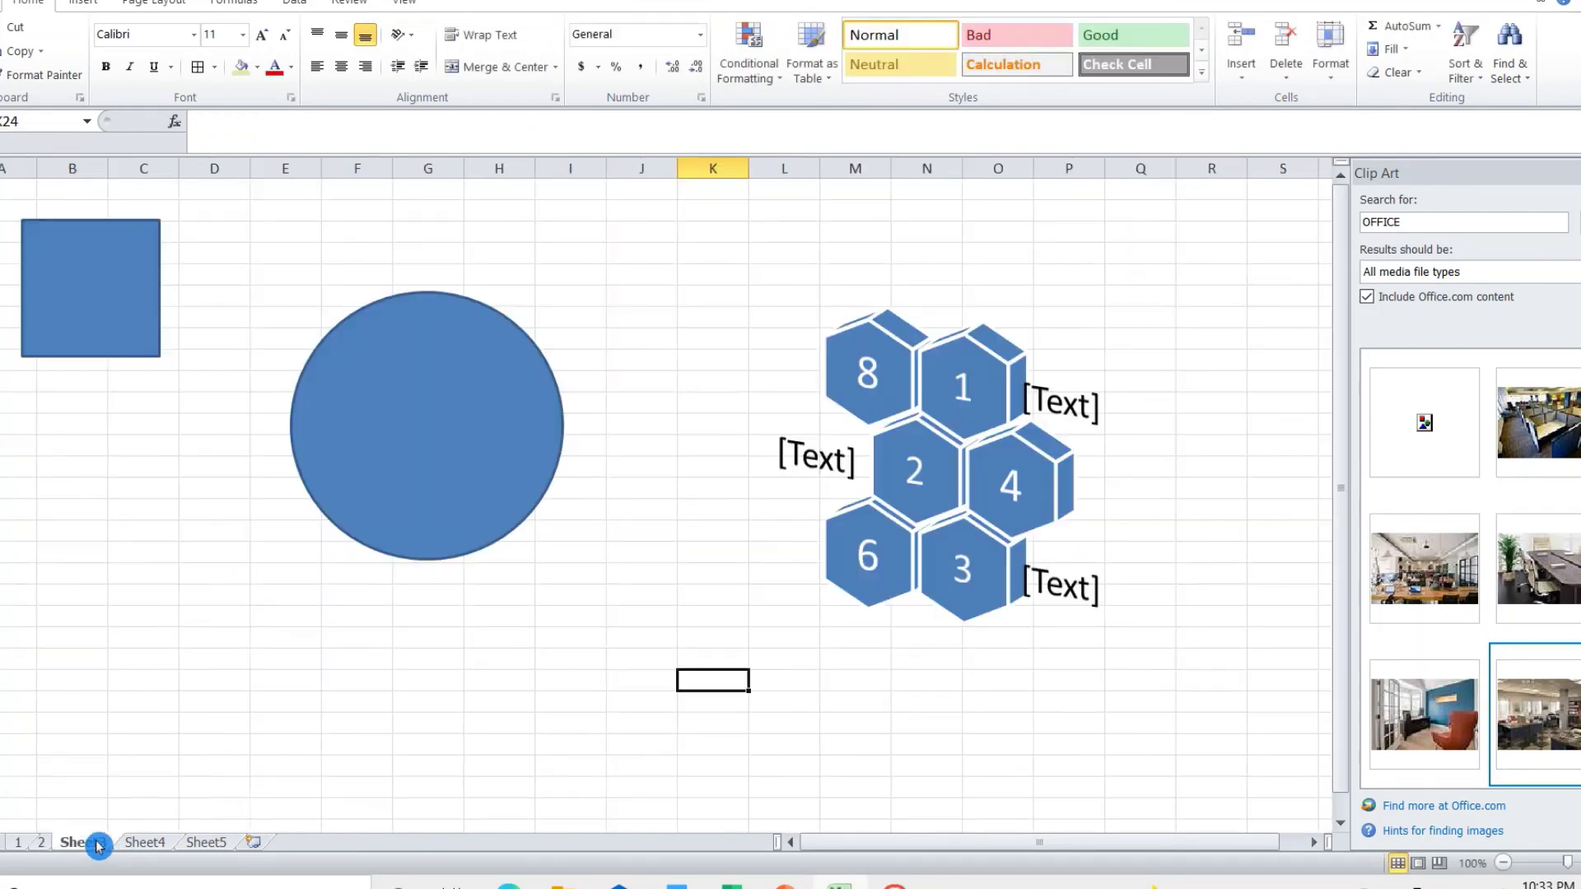
right_click(97, 843)
left_click(167, 652)
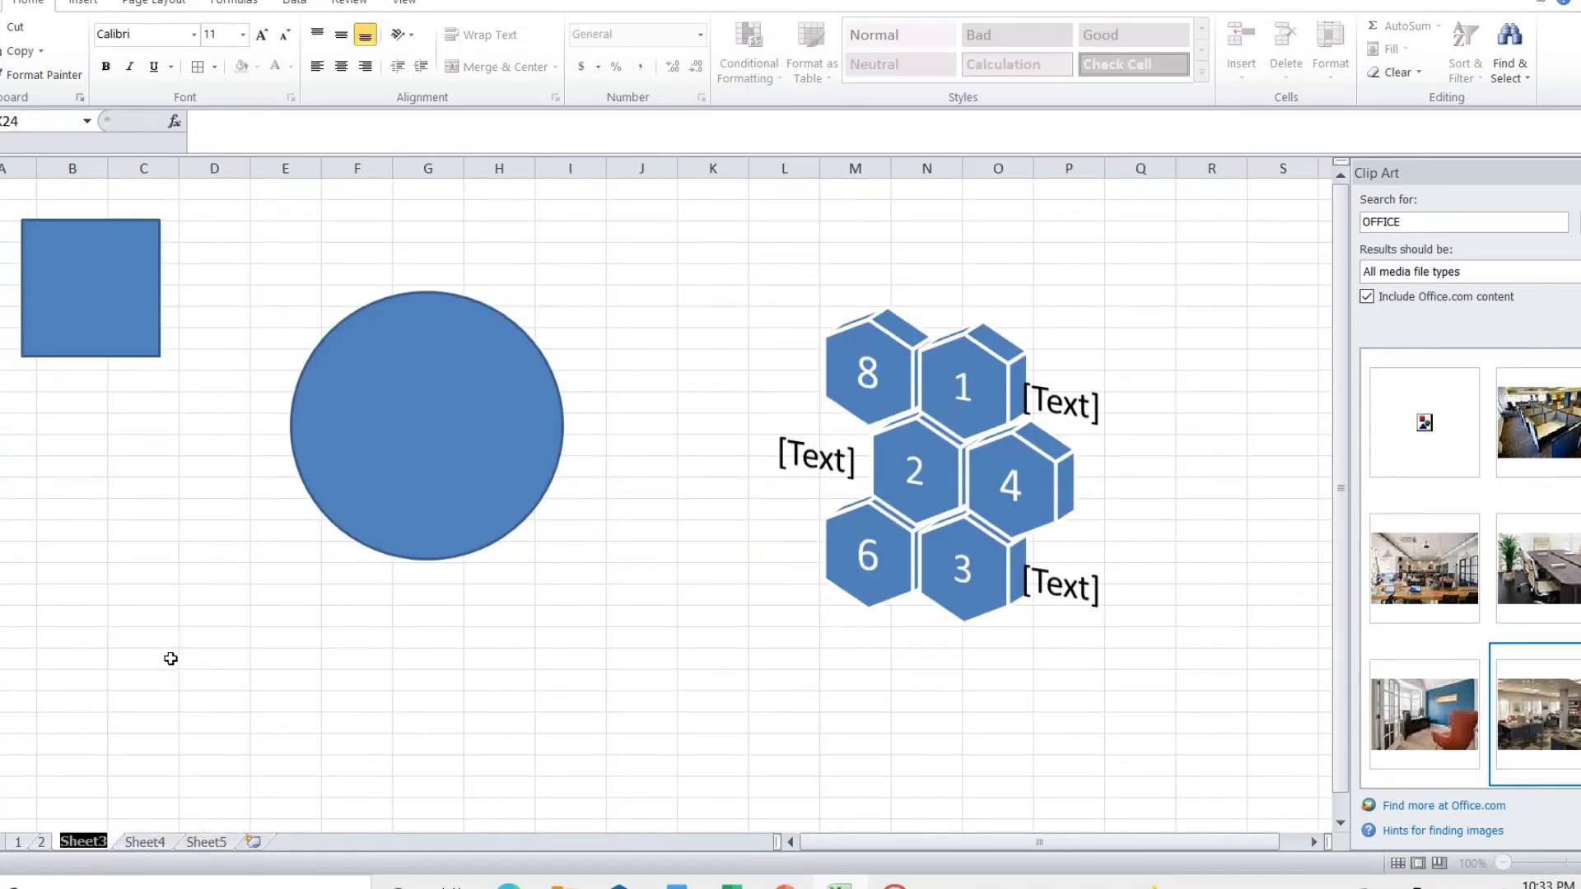
type("3")
left_click(222, 786)
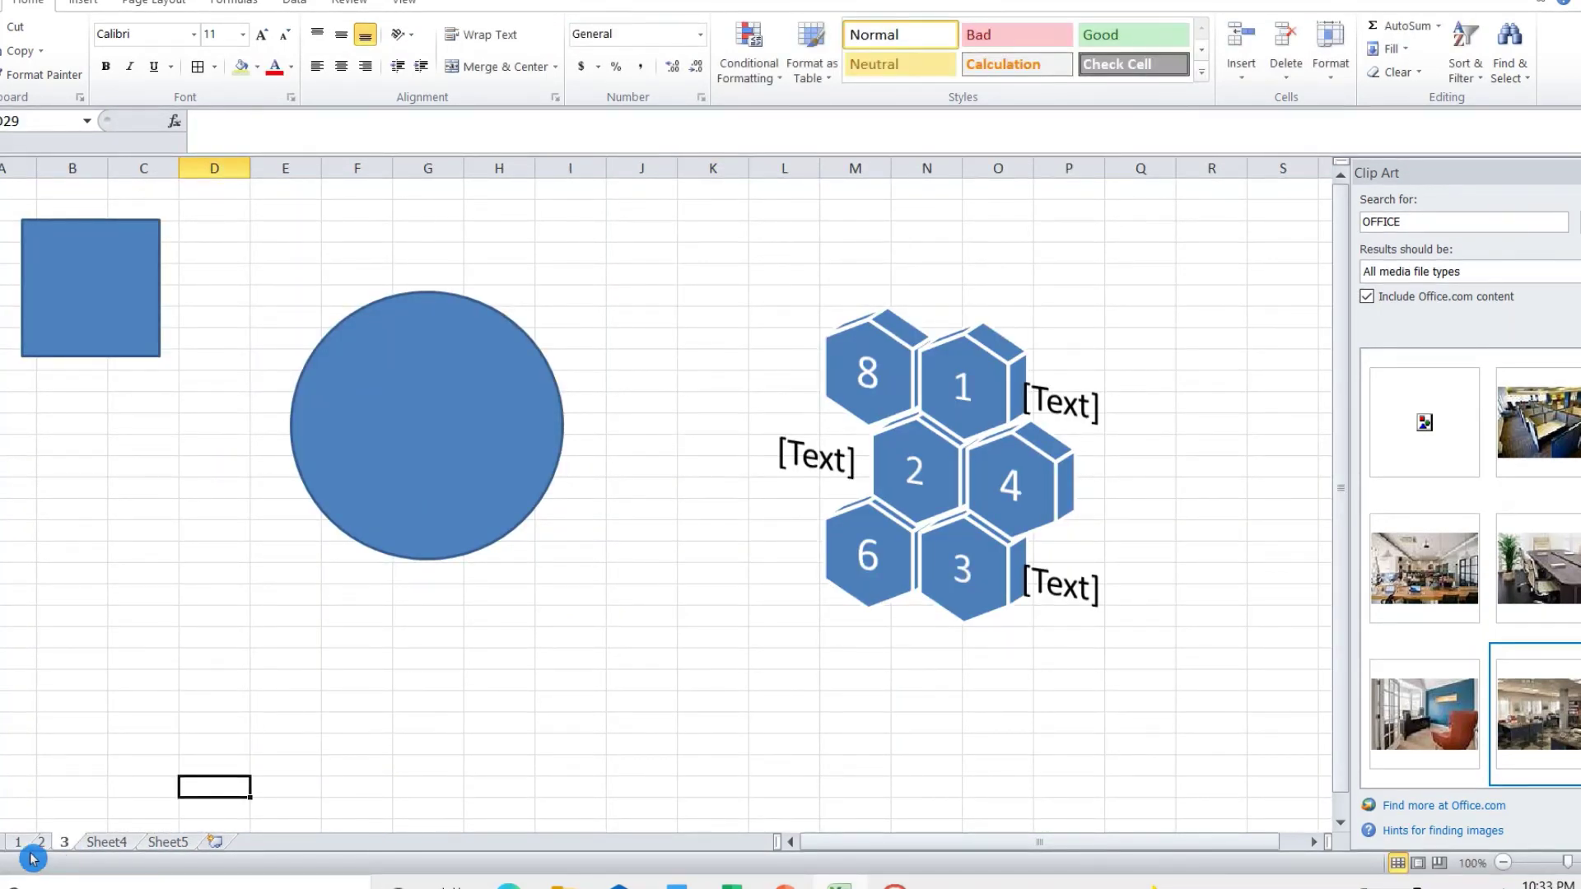
Colour the tabs of sheets 1, 2 and 3 red, green and purple, ending on sheet 2.
left_click(22, 844)
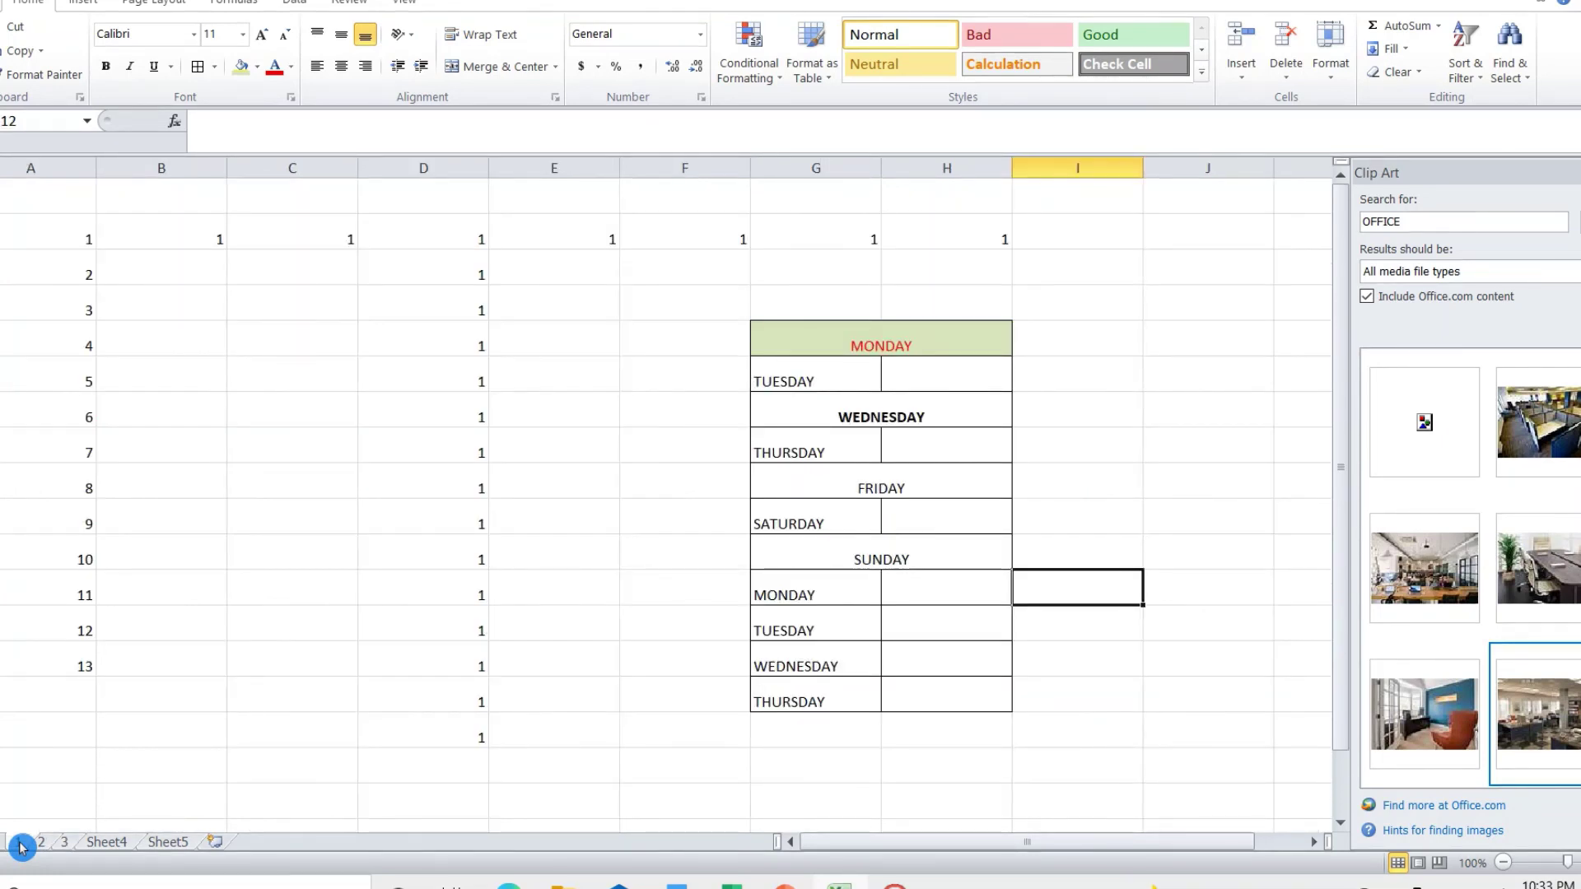
right_click(22, 843)
mouse_move(82, 748)
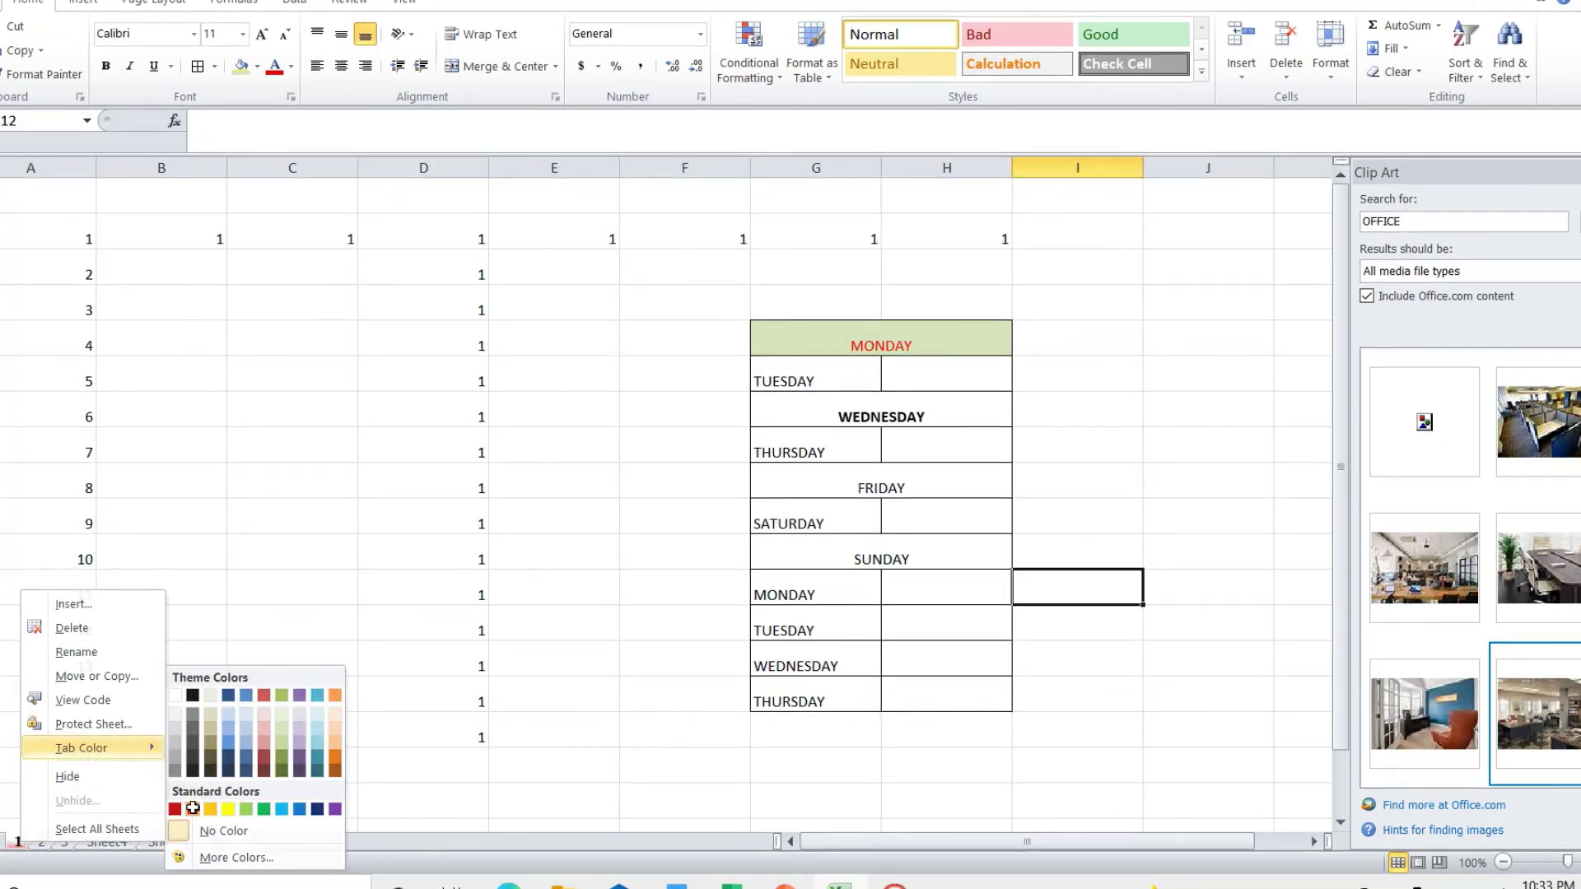
left_click(192, 809)
left_click(161, 729)
left_click(46, 845)
right_click(46, 844)
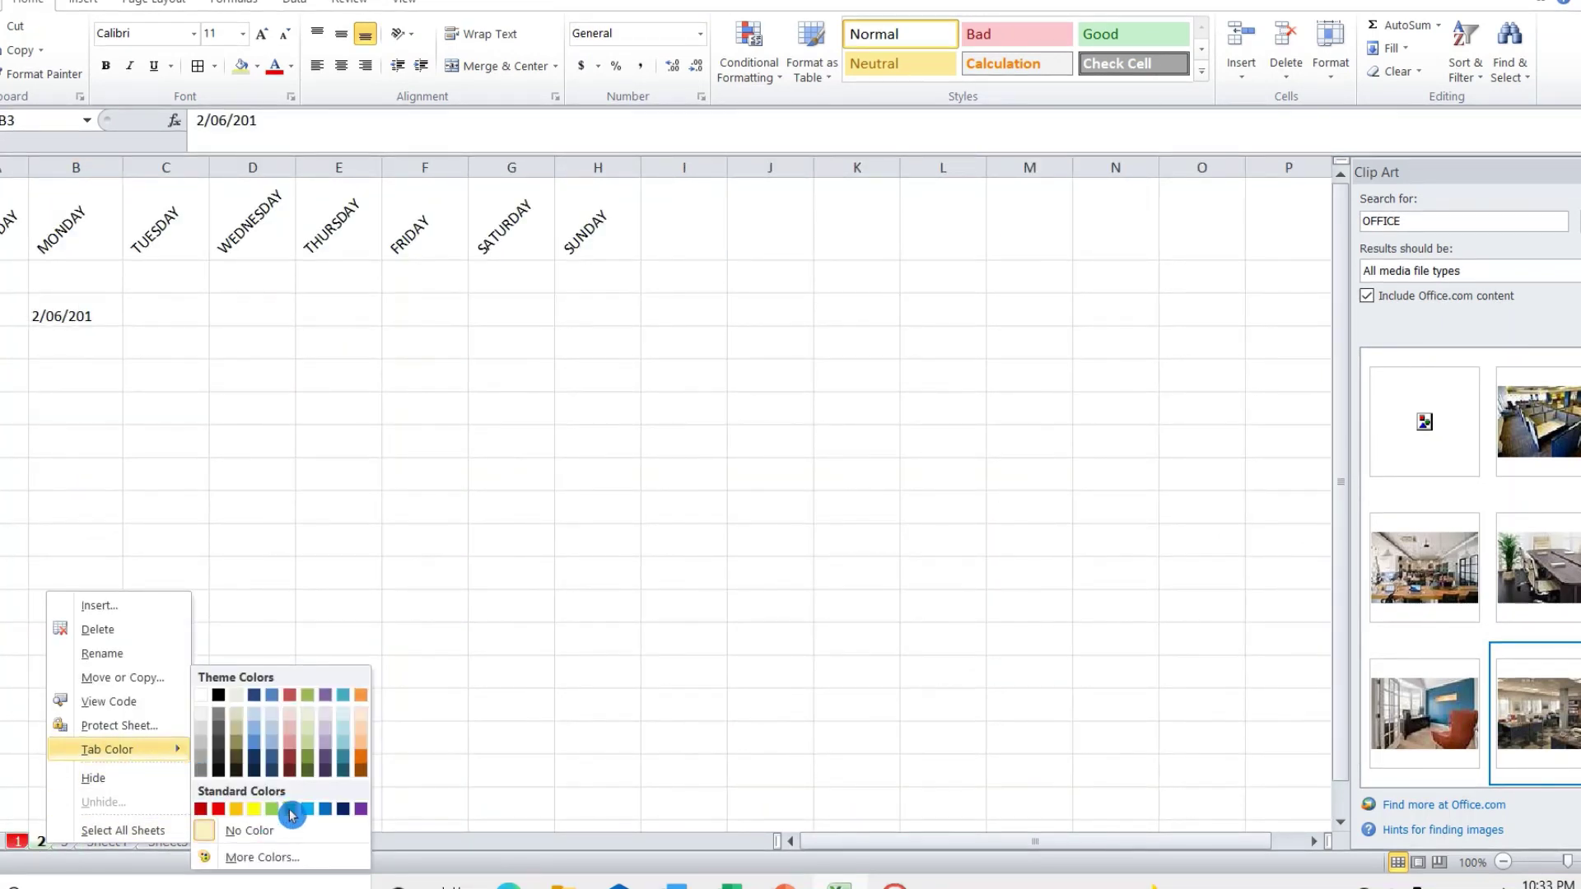
left_click(288, 809)
left_click(62, 846)
right_click(62, 845)
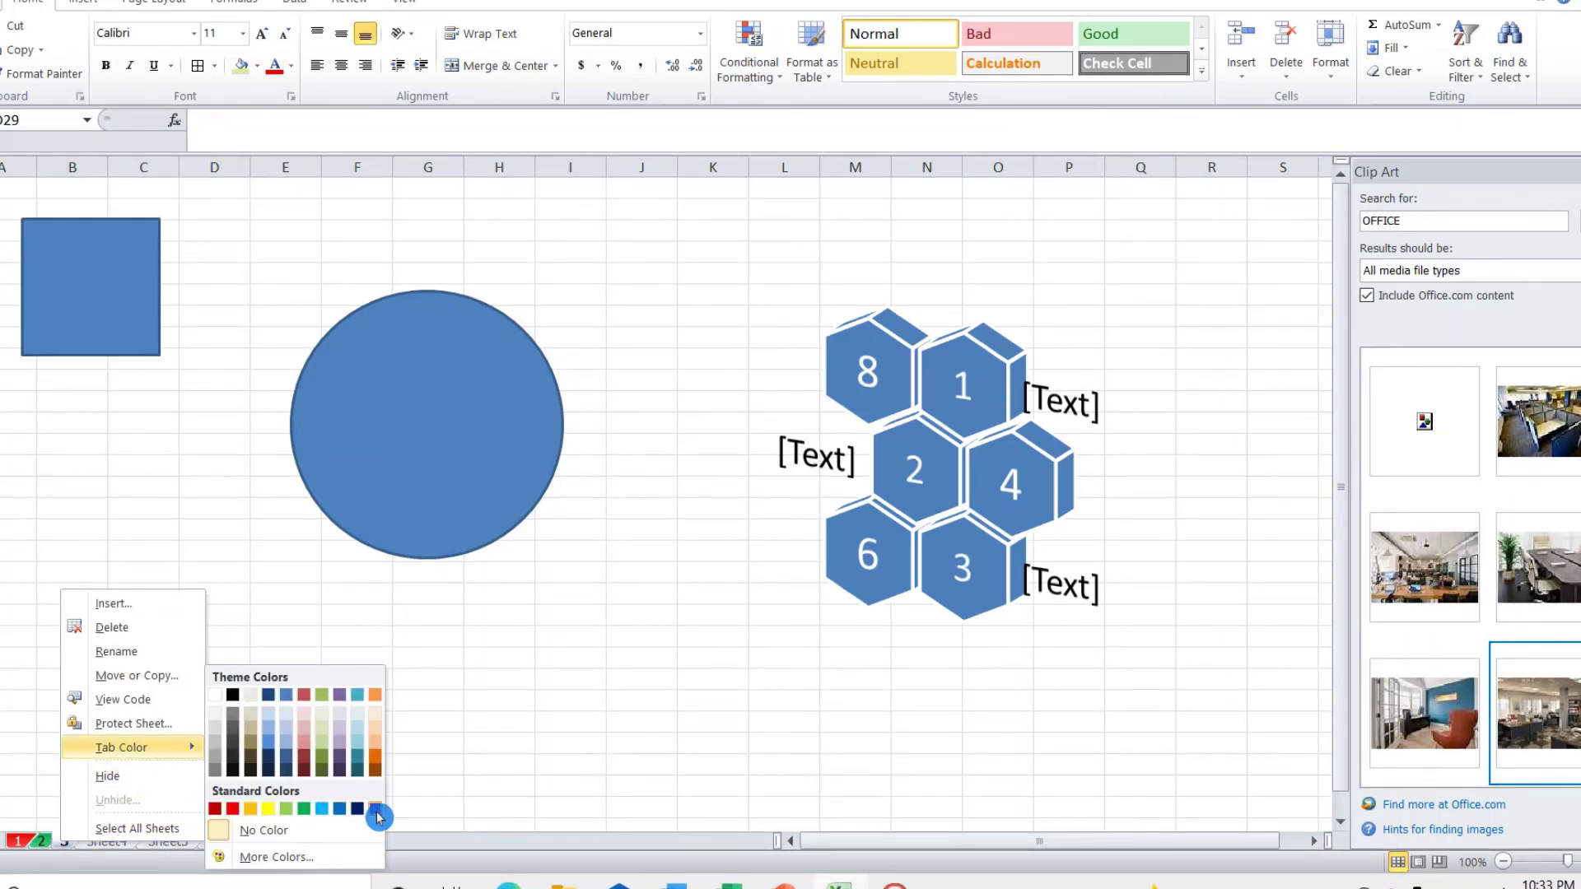
left_click(375, 808)
left_click(322, 722)
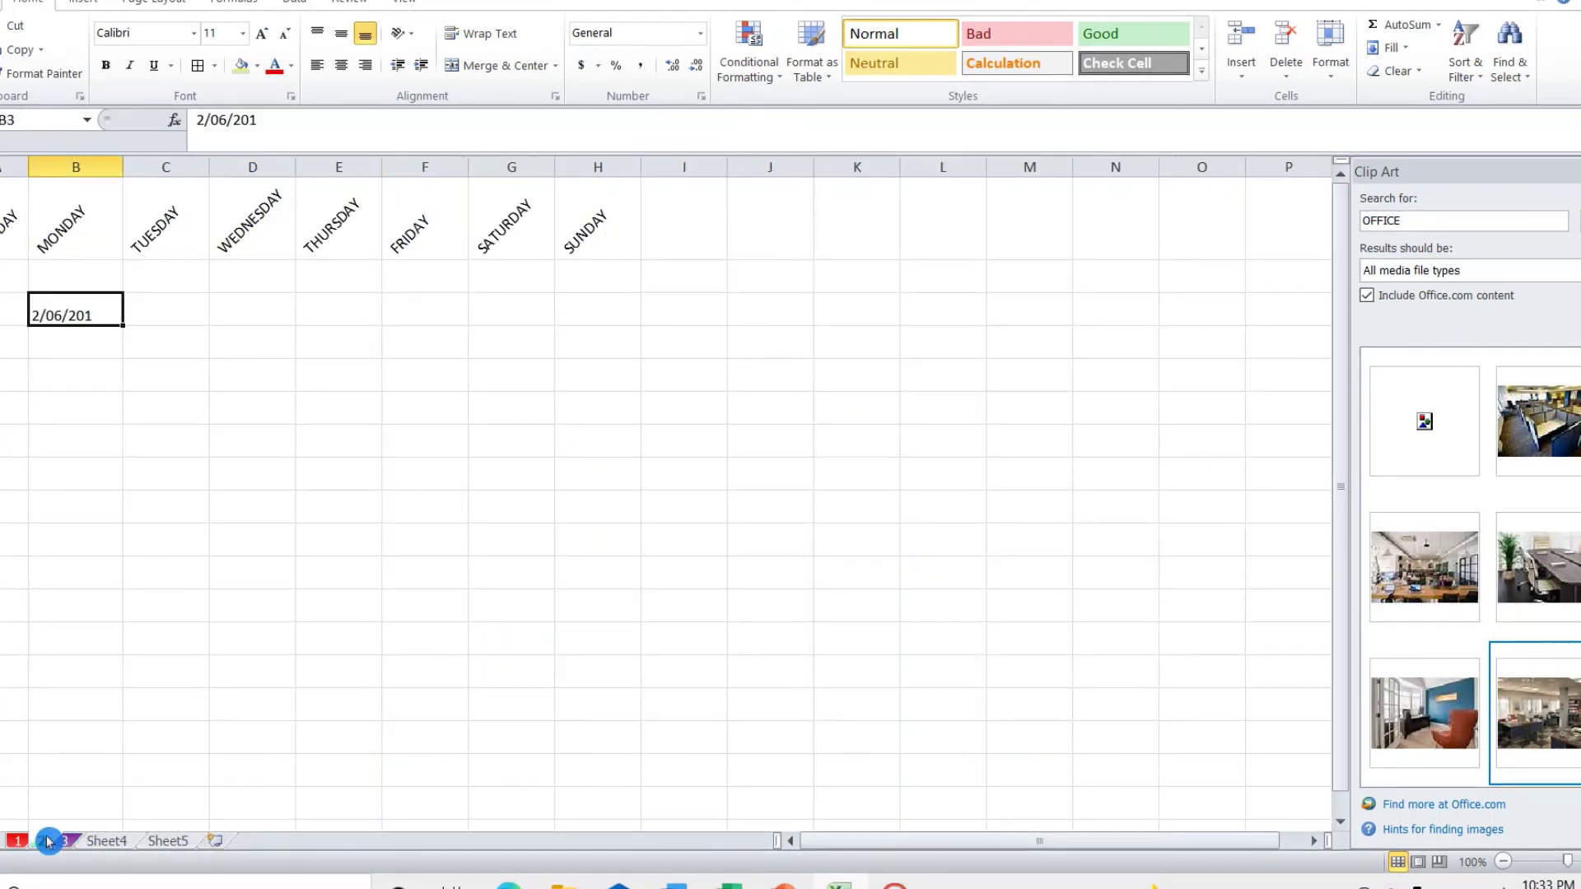
left_click(41, 841)
left_click(266, 673)
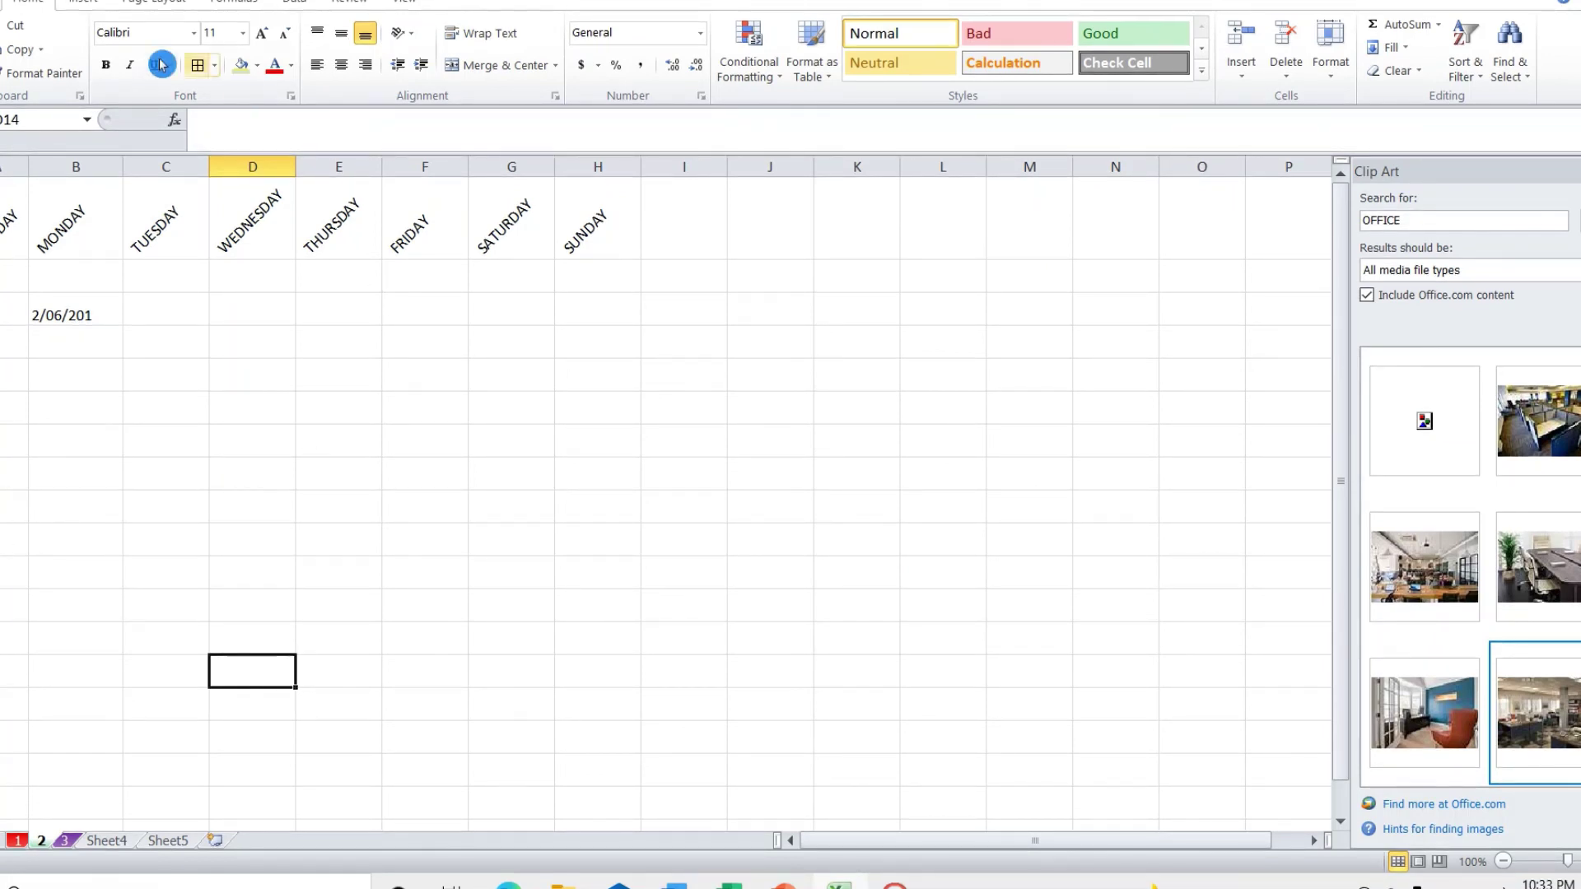
Step through the Insert and Page Layout tools to reach the Formulas function library on sheet 2.
left_click(92, 3)
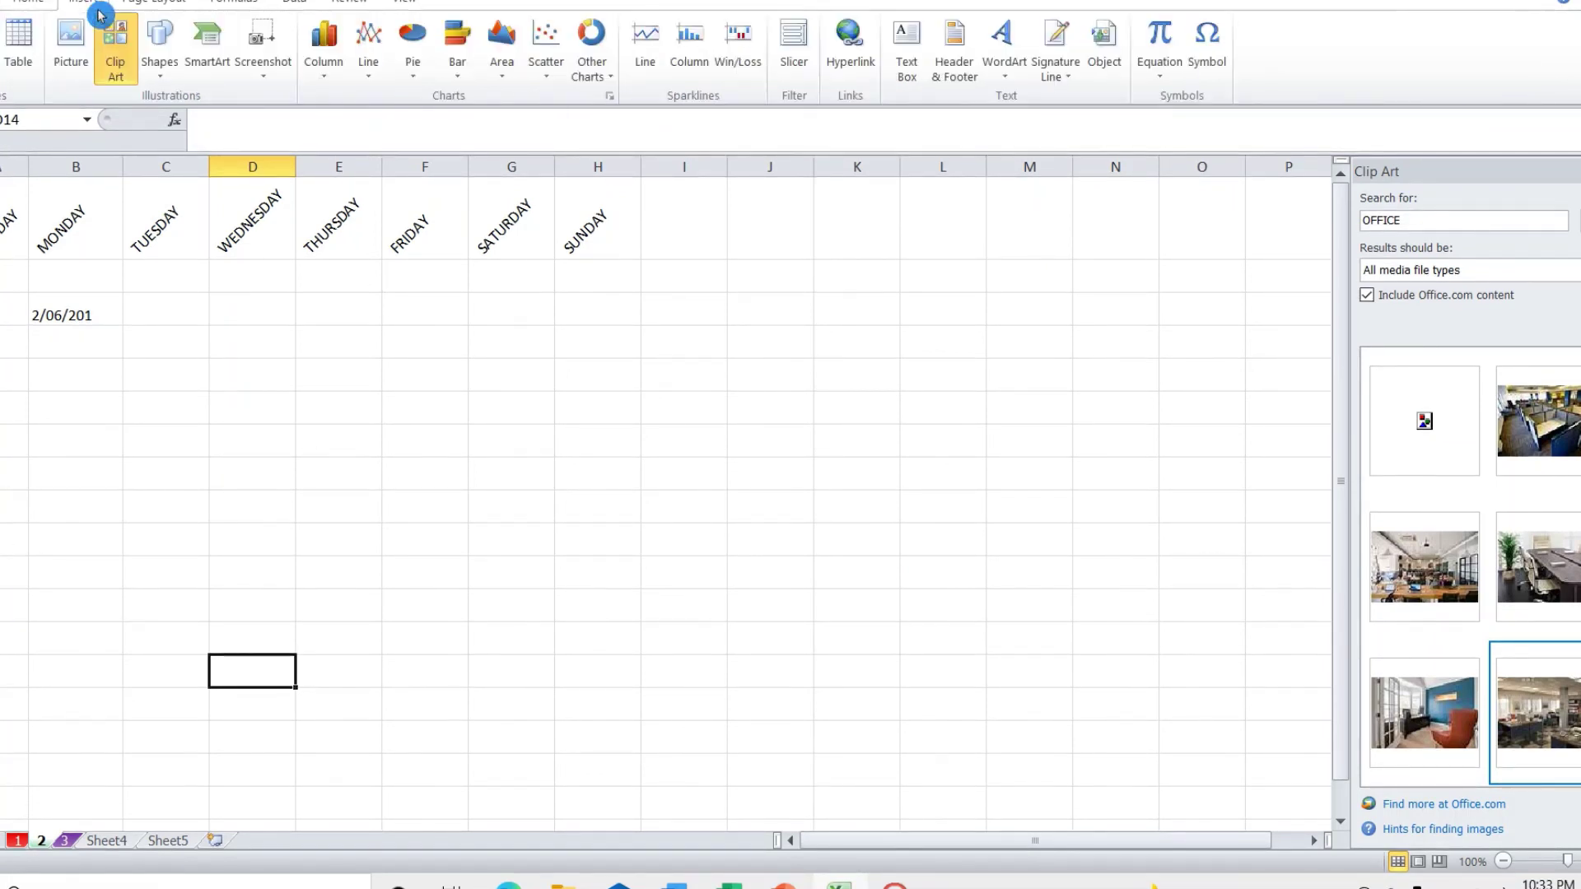
left_click(160, 5)
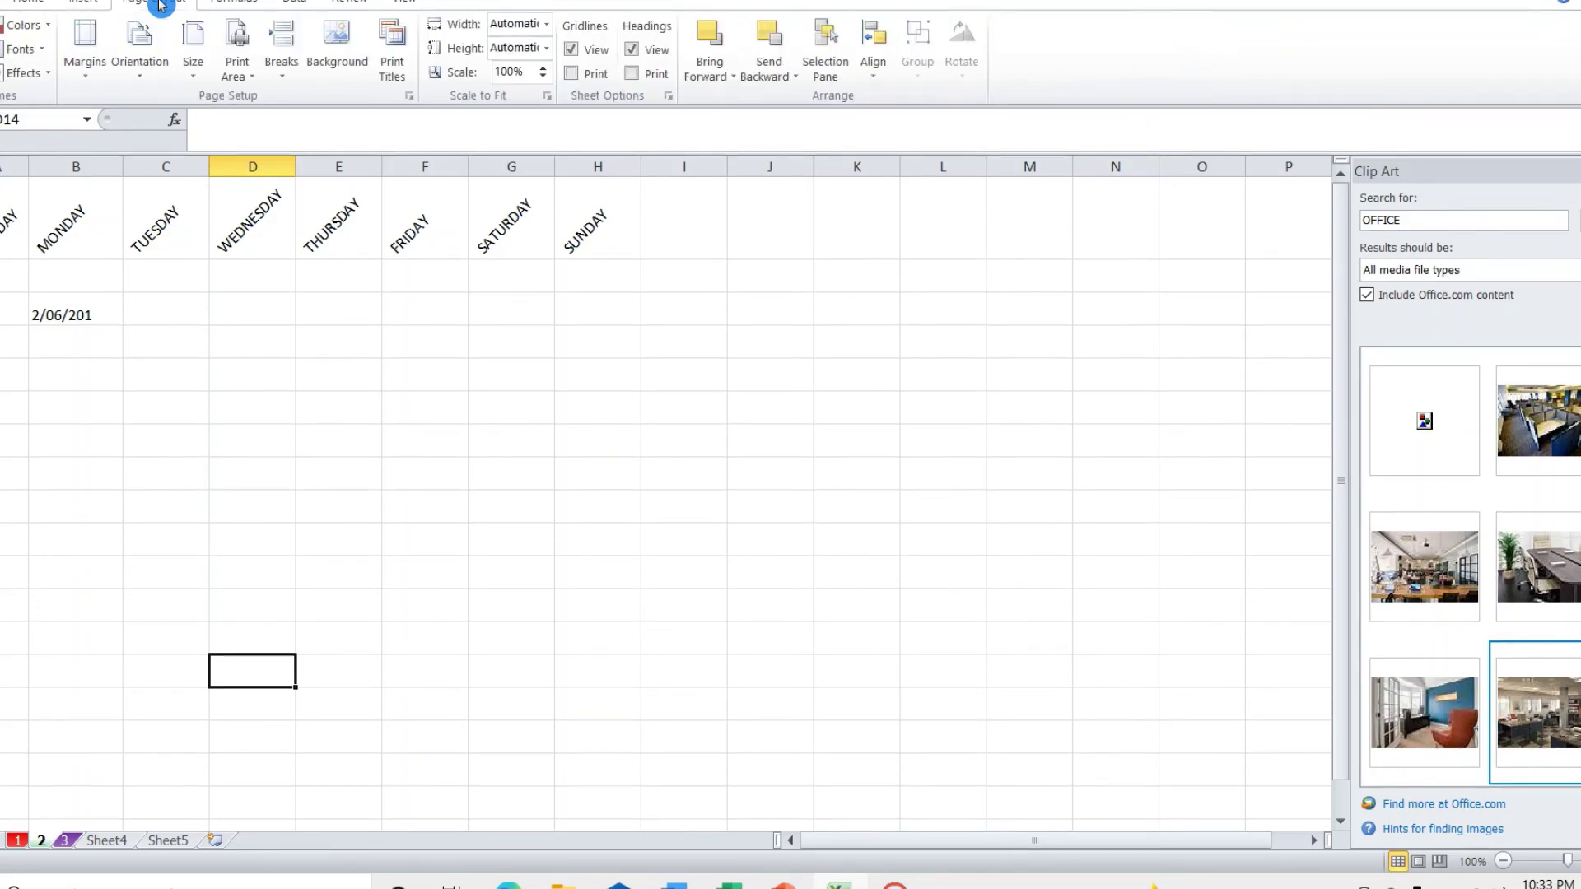
left_click(224, 4)
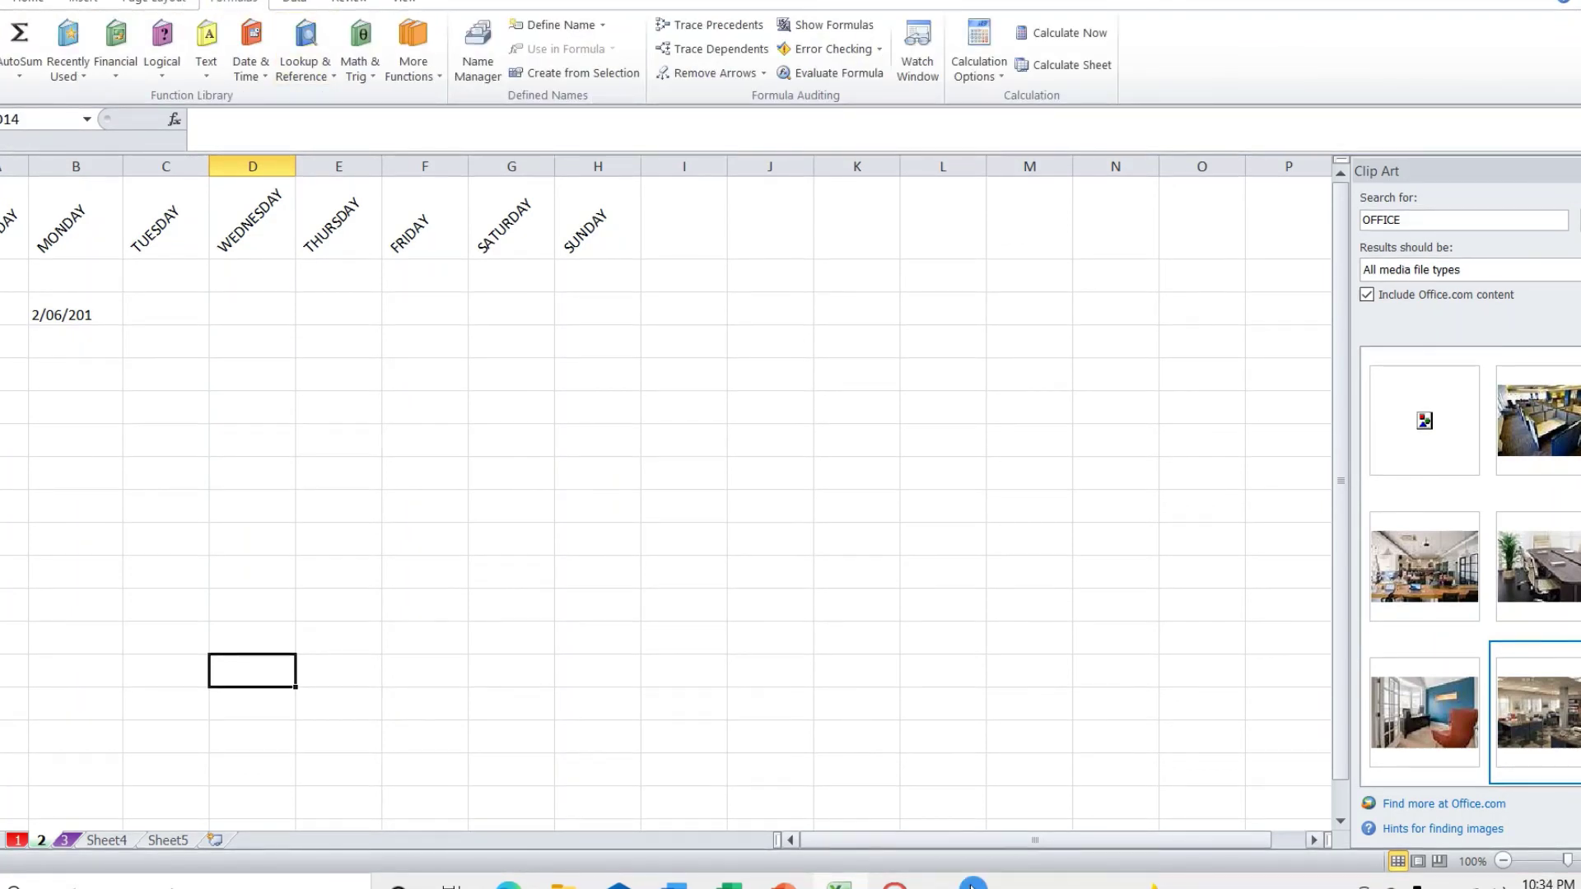
left_click(887, 849)
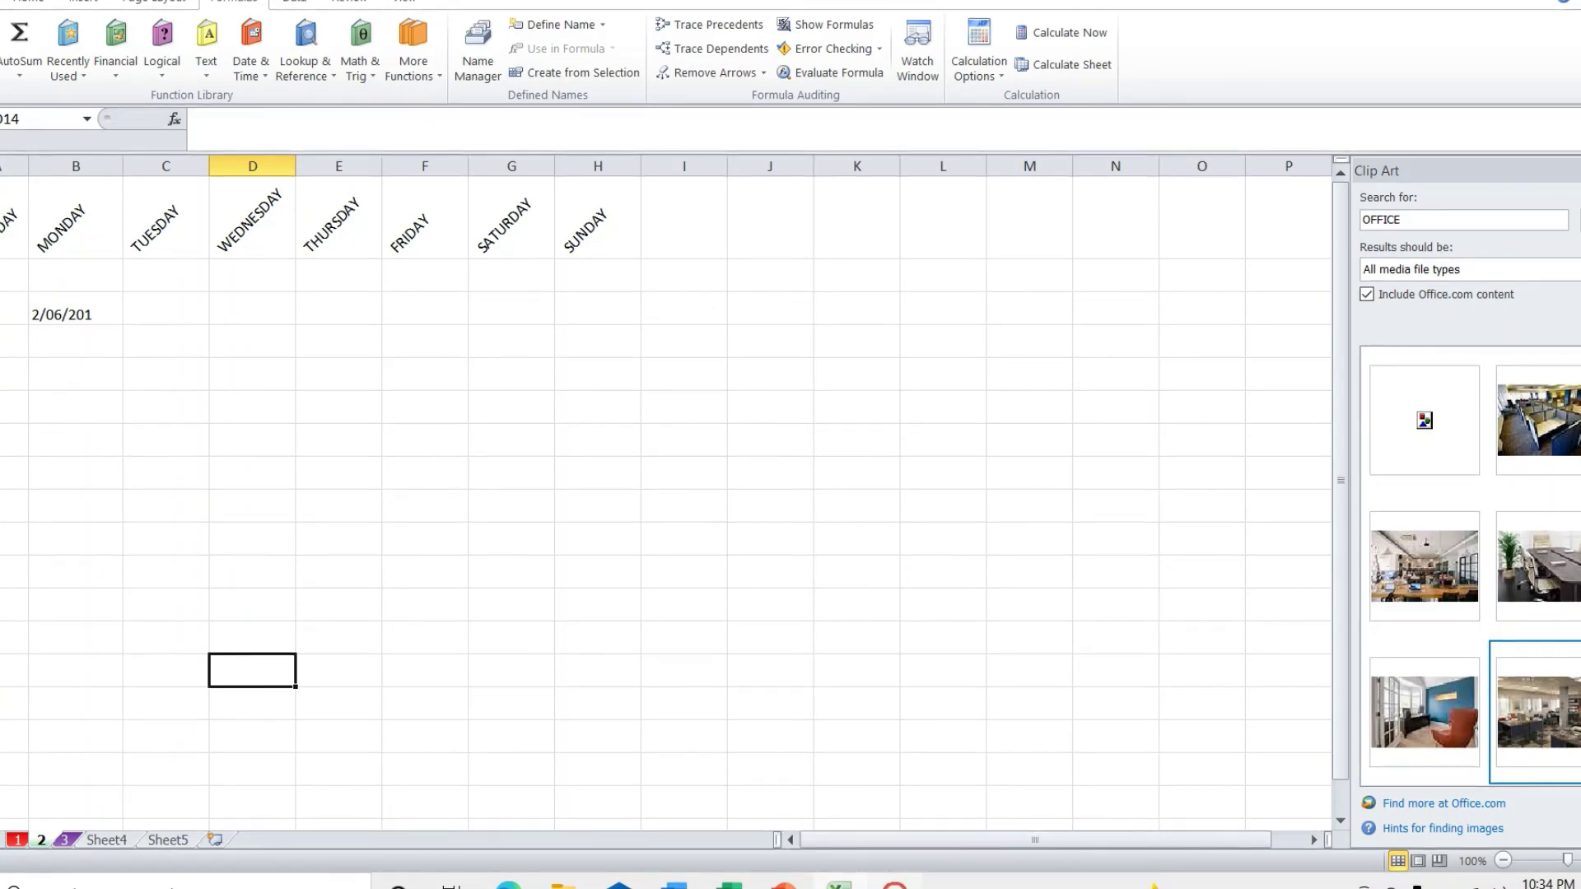